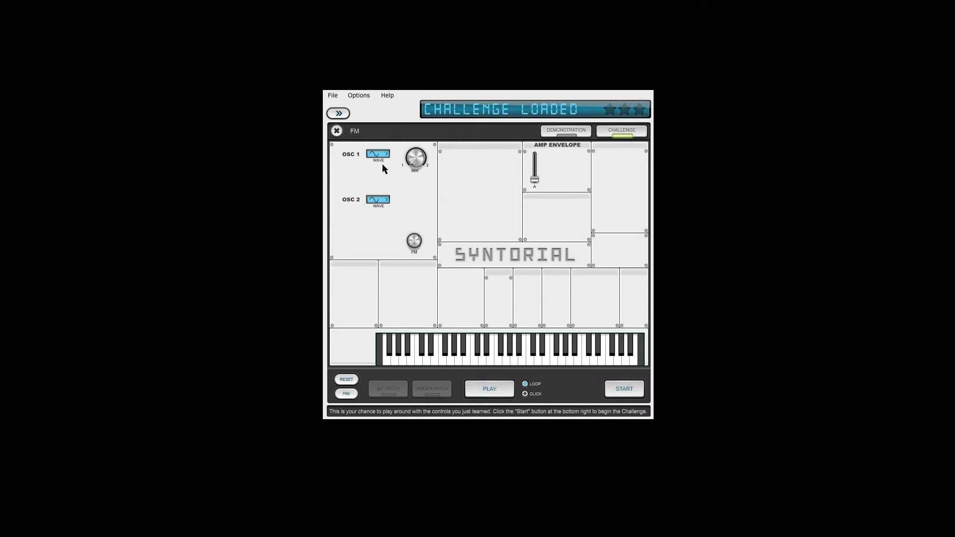
Step: Audition notes on the keyboard while increasing the FM amount on the practice patch
{"action": "key", "text": "a"}
{"action": "key", "text": "a"}
{"action": "key", "text": "a"}
{"action": "left_click_drag", "start_coordinate": [414, 232], "coordinate": [416, 196]}
{"action": "key", "text": "z"}
{"action": "key", "text": "a"}
{"action": "key", "text": "a"}
{"action": "key", "text": "a"}
Step: Try small changes to the practice patch's amp envelope attack while playing a note
{"action": "left_click_drag", "start_coordinate": [536, 180], "coordinate": [537, 186]}
{"action": "key", "text": "a"}
{"action": "left_click_drag", "start_coordinate": [538, 184], "coordinate": [537, 180]}
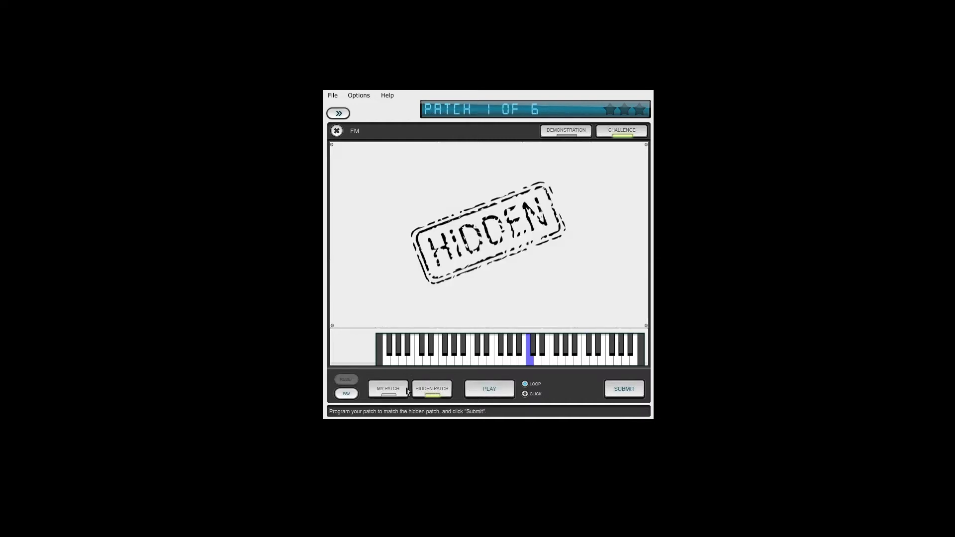
Step: Set Osc 1 of my patch to the sine wave and adjust its FM amount by ear against hidden Patch 1
{"action": "left_click", "coordinate": [388, 390]}
{"action": "left_click", "coordinate": [388, 154]}
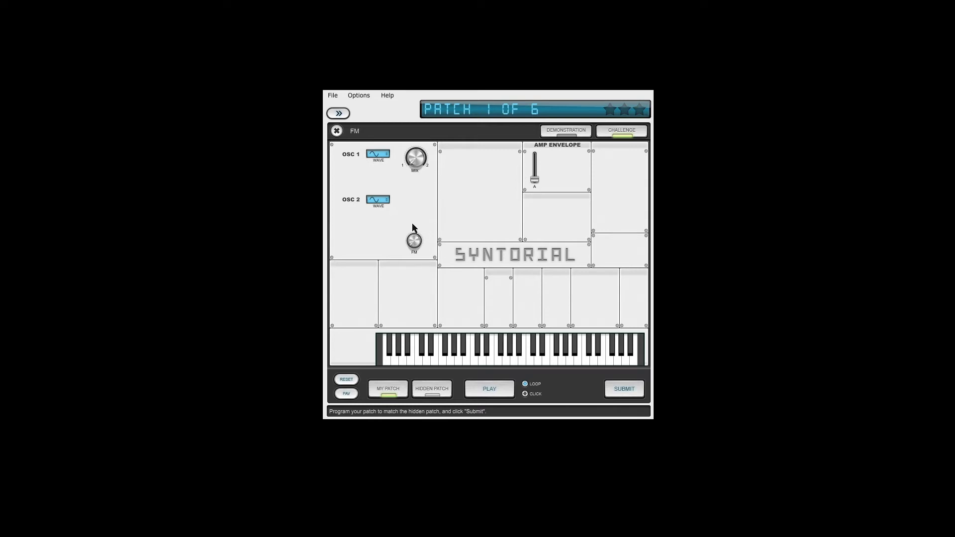
{"action": "left_click", "coordinate": [433, 393]}
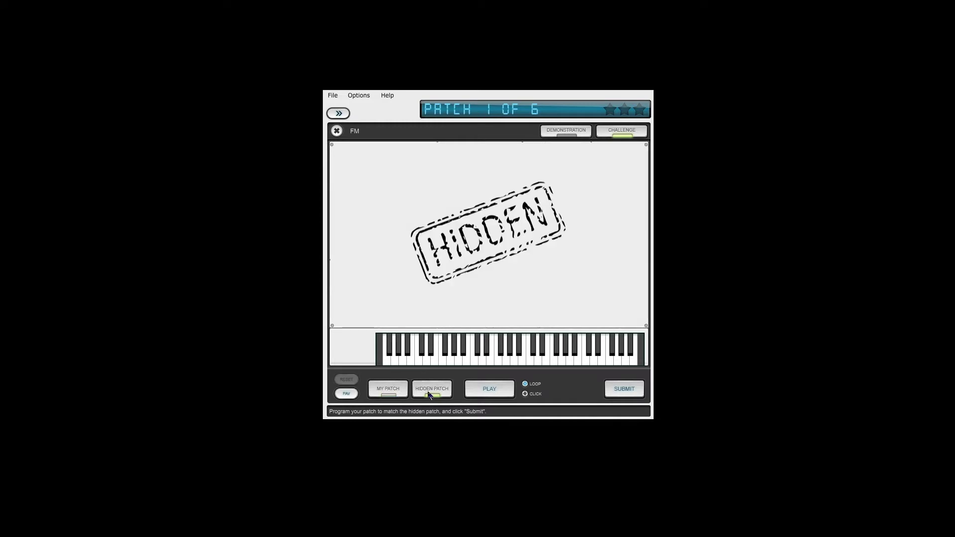
{"action": "left_click", "coordinate": [399, 391]}
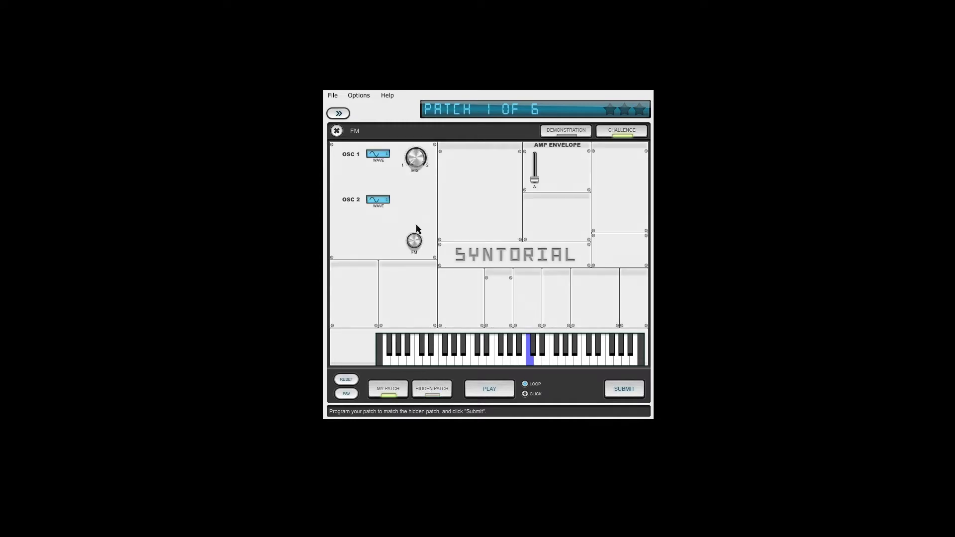
{"action": "left_click", "coordinate": [423, 386]}
{"action": "left_click", "coordinate": [389, 390]}
{"action": "left_click", "coordinate": [427, 389]}
{"action": "left_click", "coordinate": [395, 390]}
Step: Raise the amp envelope attack slightly to match hidden Patch 1, then submit the patch and advance to Patch 2
{"action": "left_click", "coordinate": [430, 393]}
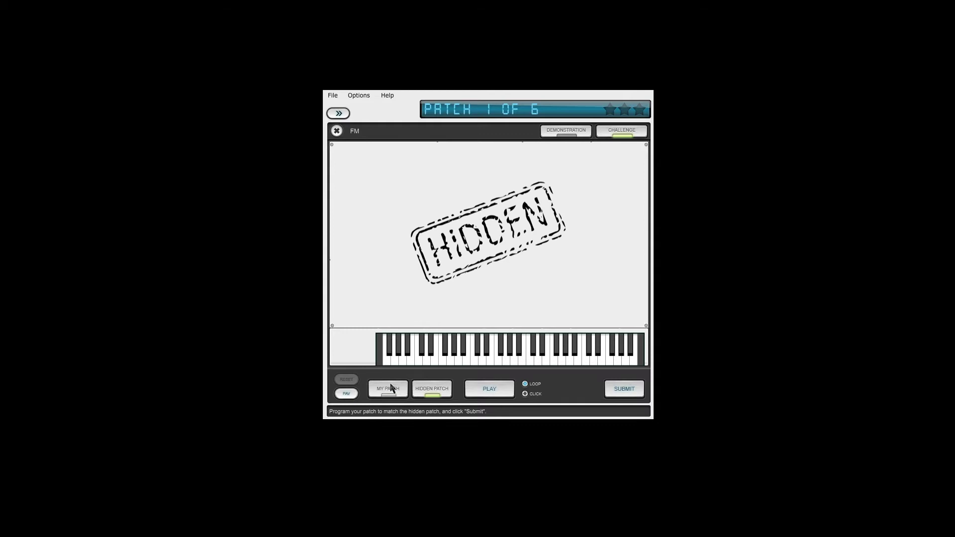
{"action": "left_click", "coordinate": [393, 389]}
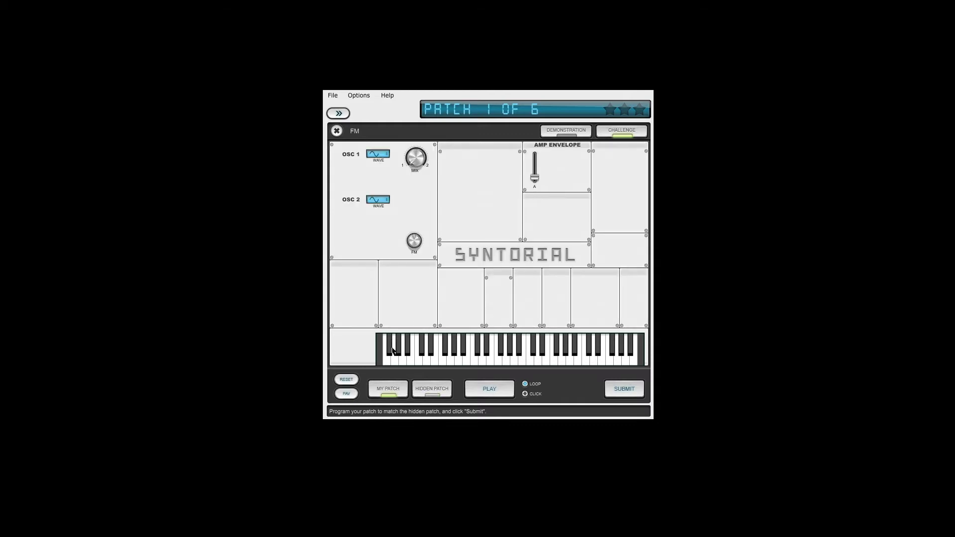
{"action": "left_click", "coordinate": [430, 392]}
{"action": "left_click", "coordinate": [402, 392]}
{"action": "left_click", "coordinate": [622, 388]}
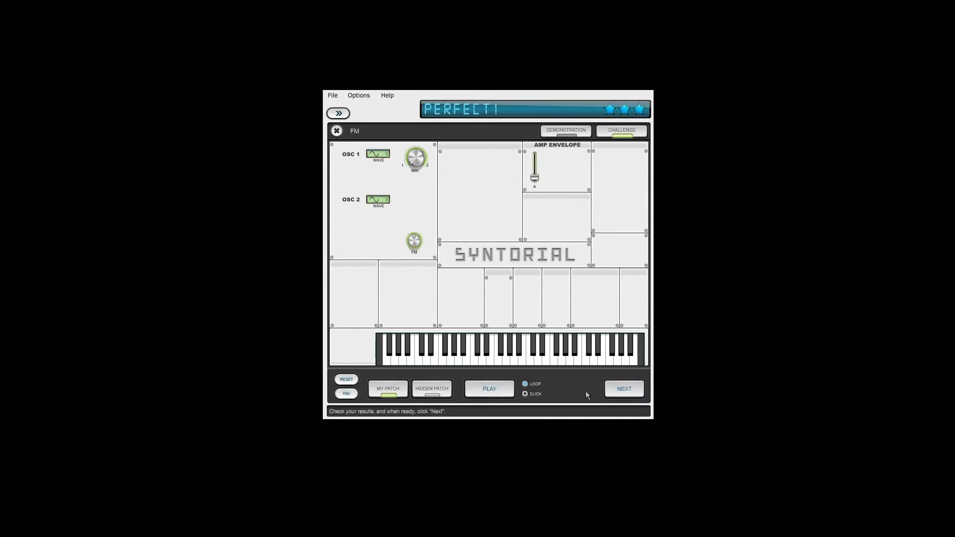
{"action": "left_click", "coordinate": [617, 389]}
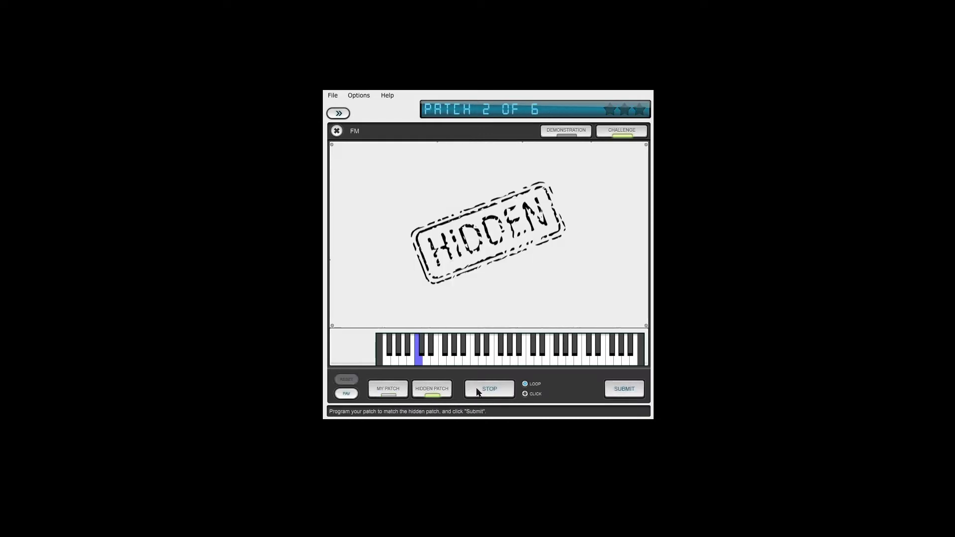
Step: Adjust the FM amount of my patch by ear, comparing it repeatedly with hidden Patch 2
{"action": "left_click", "coordinate": [401, 388]}
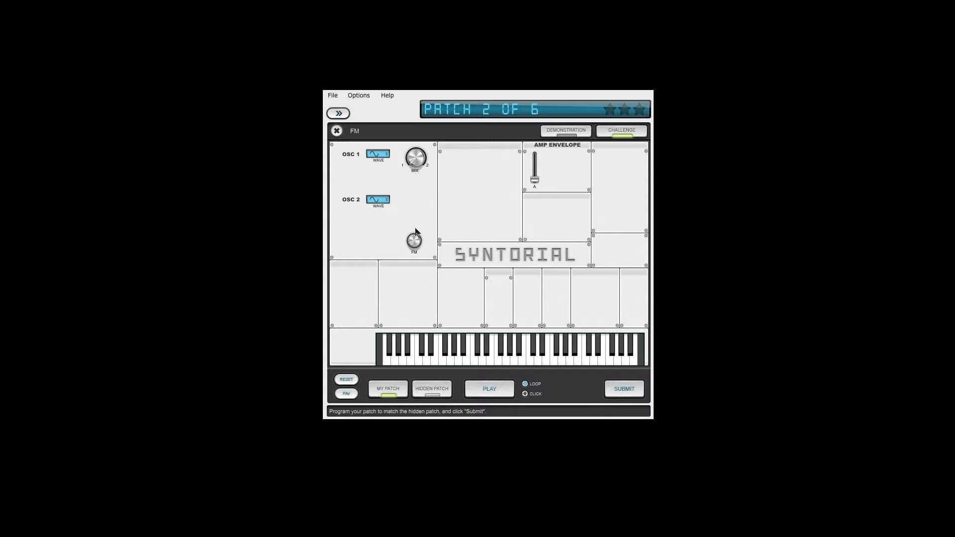
{"action": "left_click", "coordinate": [433, 389]}
{"action": "left_click", "coordinate": [393, 390]}
{"action": "left_click", "coordinate": [432, 388]}
{"action": "left_click", "coordinate": [388, 389]}
{"action": "left_click", "coordinate": [432, 389]}
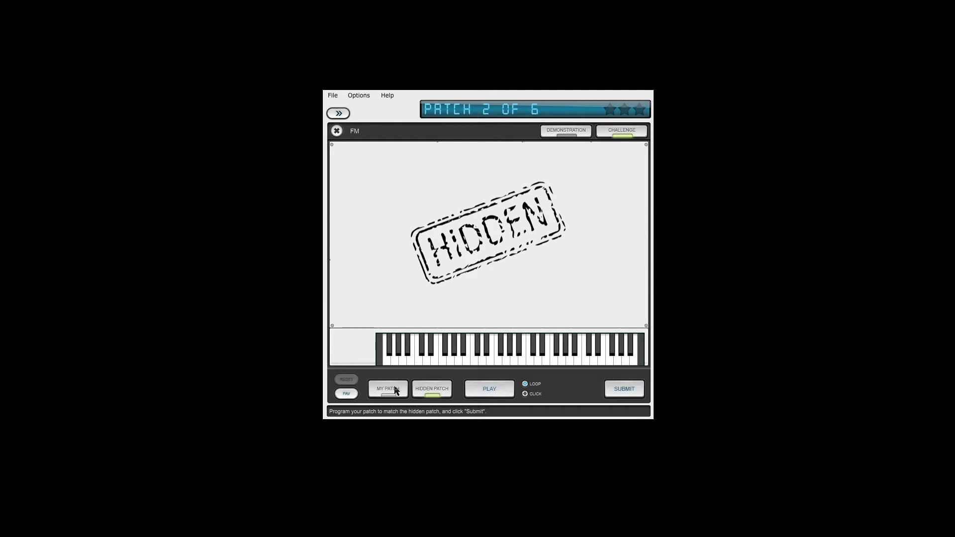
Step: Raise the amp envelope attack slightly to match hidden Patch 2, then submit the patch and advance to Patch 3
{"action": "left_click", "coordinate": [393, 390]}
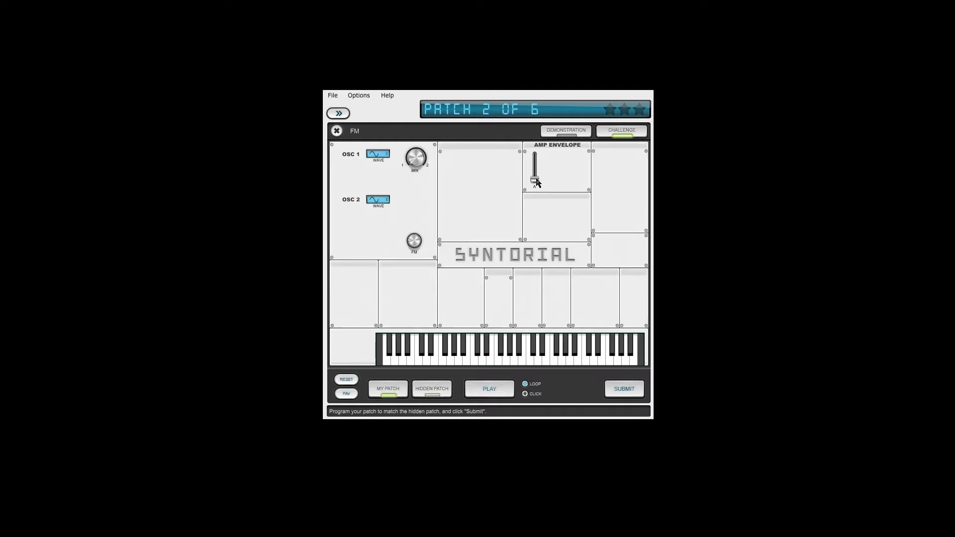
{"action": "left_click", "coordinate": [431, 396]}
{"action": "left_click", "coordinate": [400, 392]}
{"action": "left_click", "coordinate": [605, 388]}
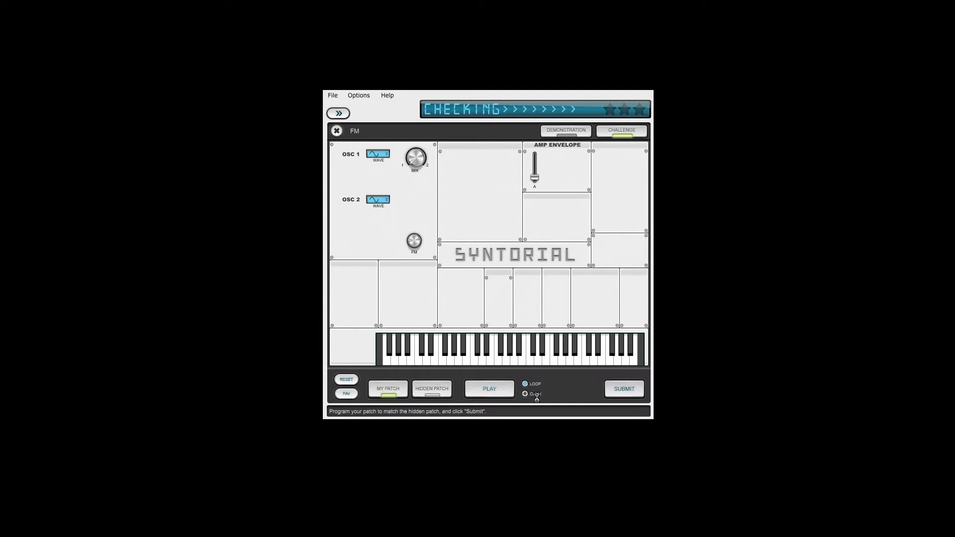
{"action": "left_click", "coordinate": [614, 389]}
Step: Play hidden Patch 3 and set both Osc 1 and Osc 2 of my patch to the sine wave
{"action": "left_click", "coordinate": [485, 390]}
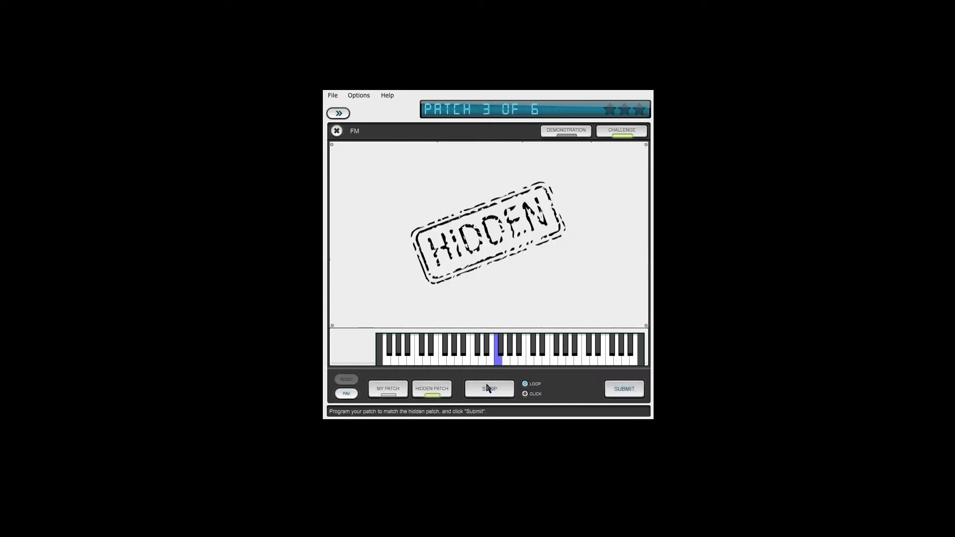
{"action": "left_click", "coordinate": [393, 391]}
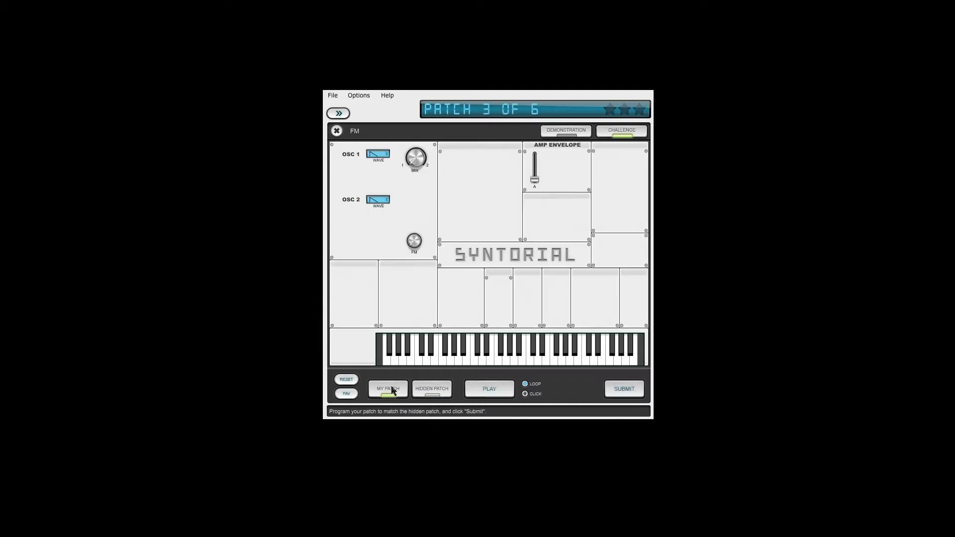
{"action": "left_click", "coordinate": [378, 153]}
{"action": "left_click", "coordinate": [381, 225]}
Step: Raise my patch's amp envelope attack slightly and compare it with hidden Patch 3
{"action": "left_click", "coordinate": [426, 396]}
{"action": "left_click", "coordinate": [396, 393]}
{"action": "left_click", "coordinate": [421, 394]}
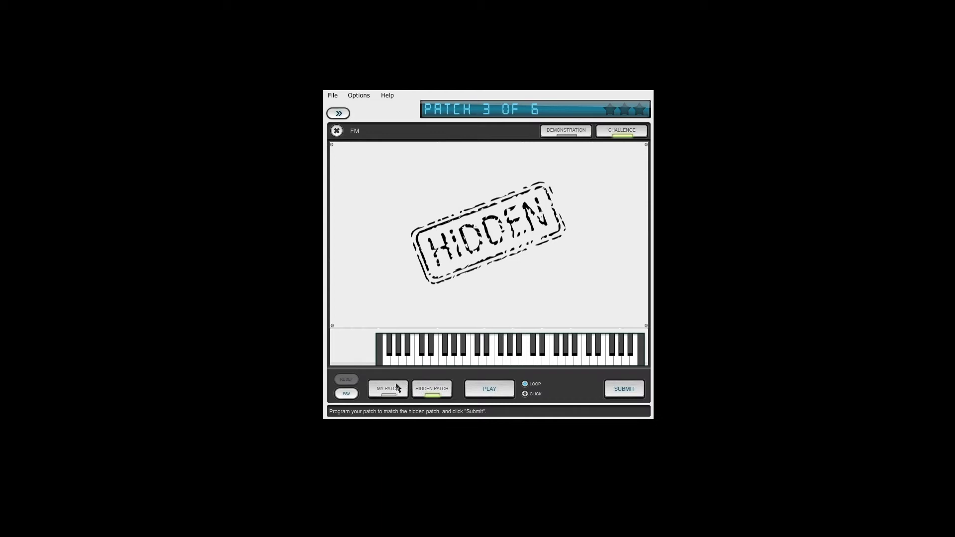
{"action": "left_click", "coordinate": [404, 391]}
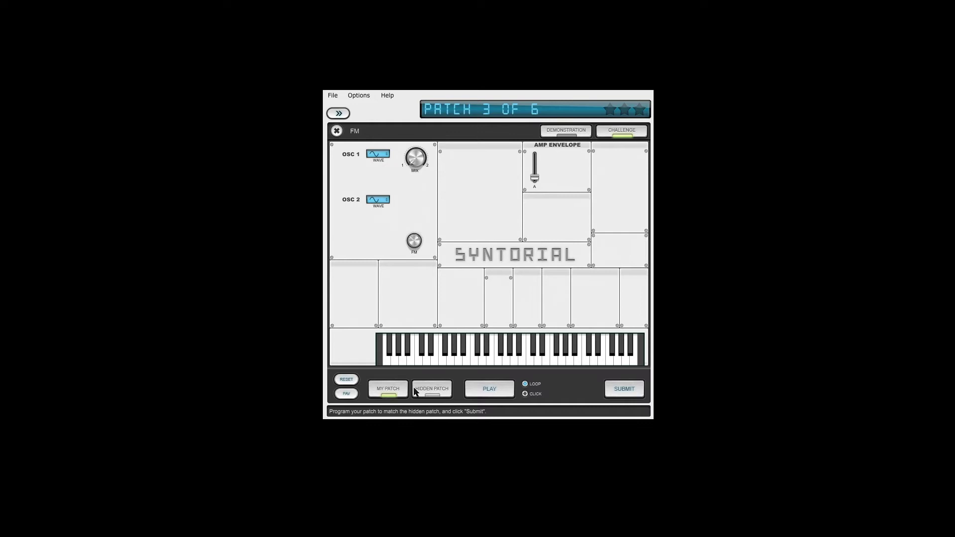
Step: Fine-tune my patch's FM amount by ear, switching back and forth with hidden Patch 3
{"action": "left_click", "coordinate": [427, 393]}
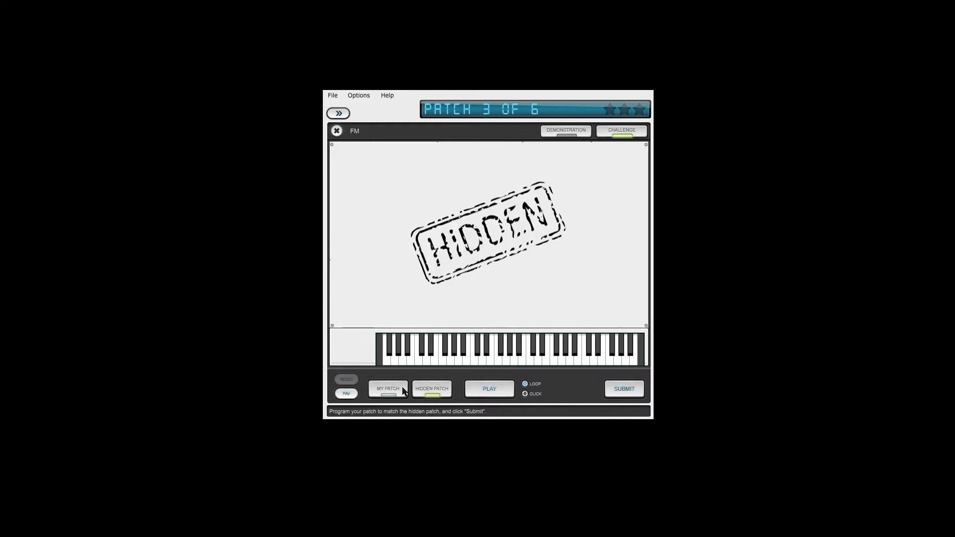
{"action": "left_click", "coordinate": [404, 392]}
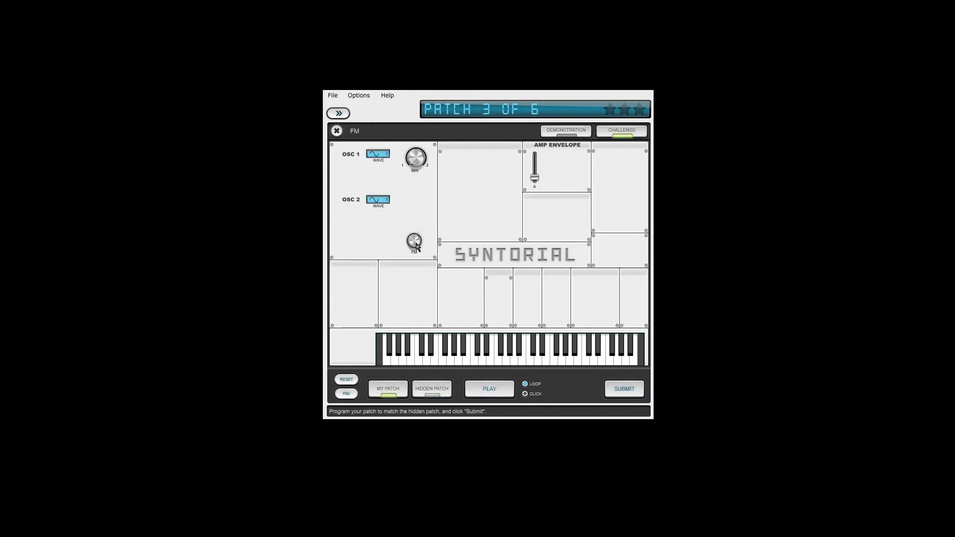
{"action": "left_click", "coordinate": [427, 391]}
{"action": "left_click", "coordinate": [404, 388]}
{"action": "left_click", "coordinate": [421, 388]}
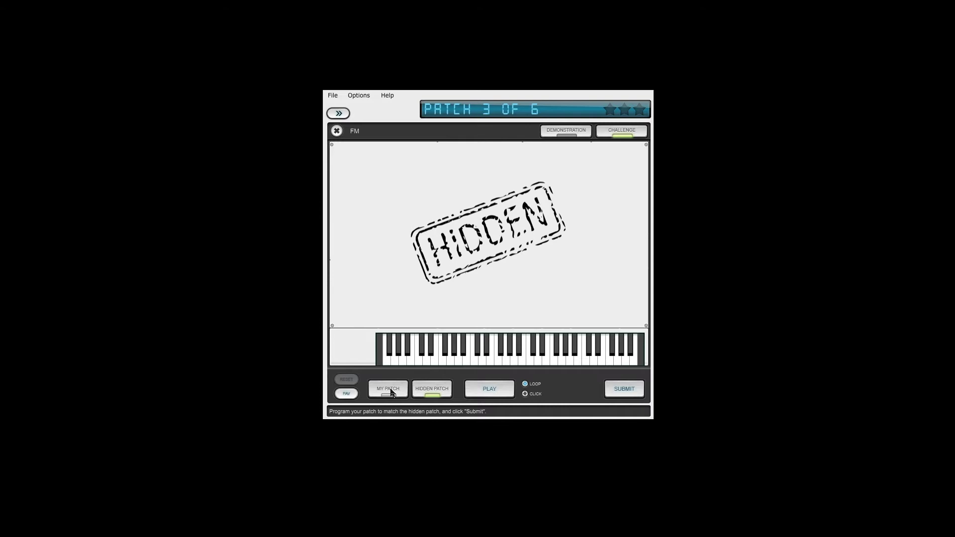
{"action": "left_click", "coordinate": [390, 389]}
{"action": "left_click", "coordinate": [415, 386]}
{"action": "left_click", "coordinate": [400, 389]}
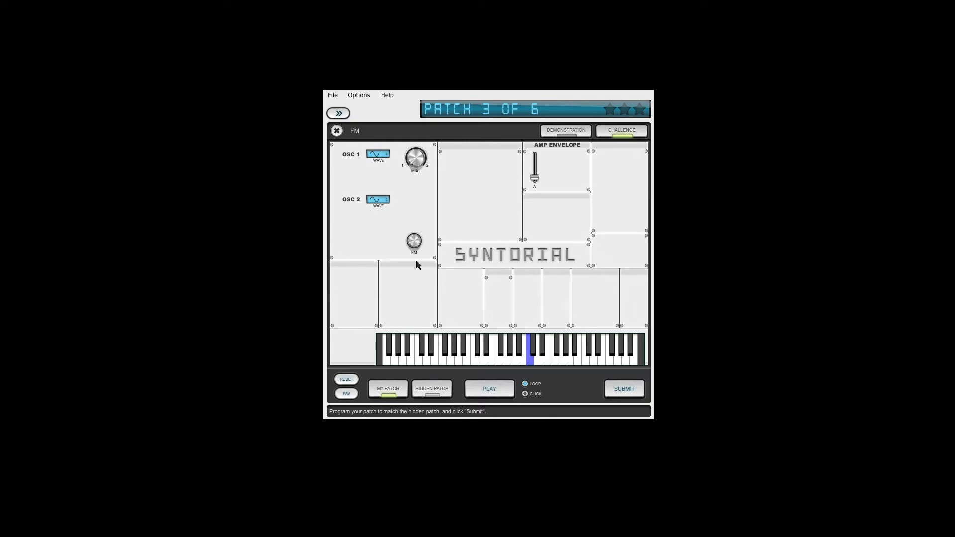
Step: Compare my patch with hidden Patch 3 once more, then submit it and advance to Patch 4
{"action": "left_click", "coordinate": [431, 390]}
{"action": "left_click", "coordinate": [401, 391]}
{"action": "left_click", "coordinate": [619, 388]}
{"action": "left_click", "coordinate": [616, 386]}
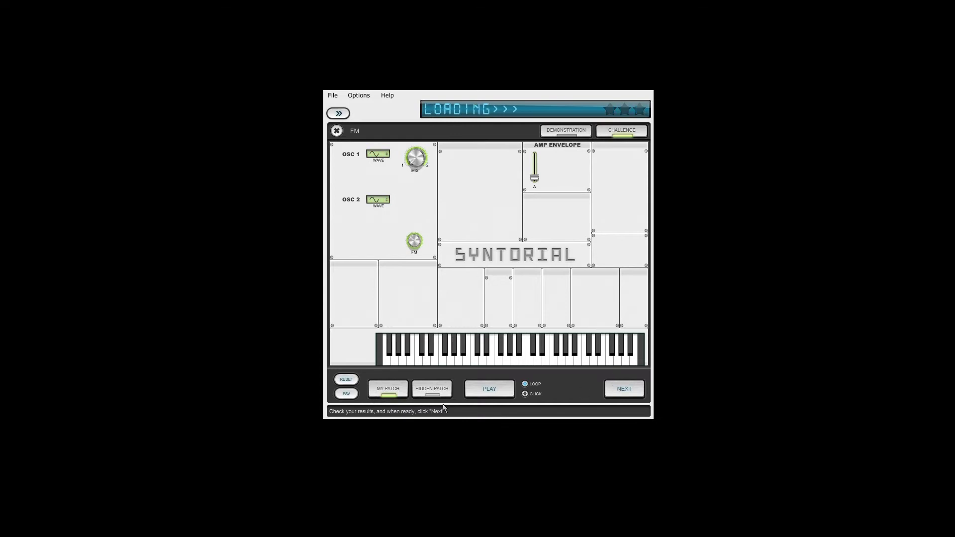
Step: Adjust the FM amount of my patch by ear against hidden Patch 4
{"action": "left_click", "coordinate": [406, 392]}
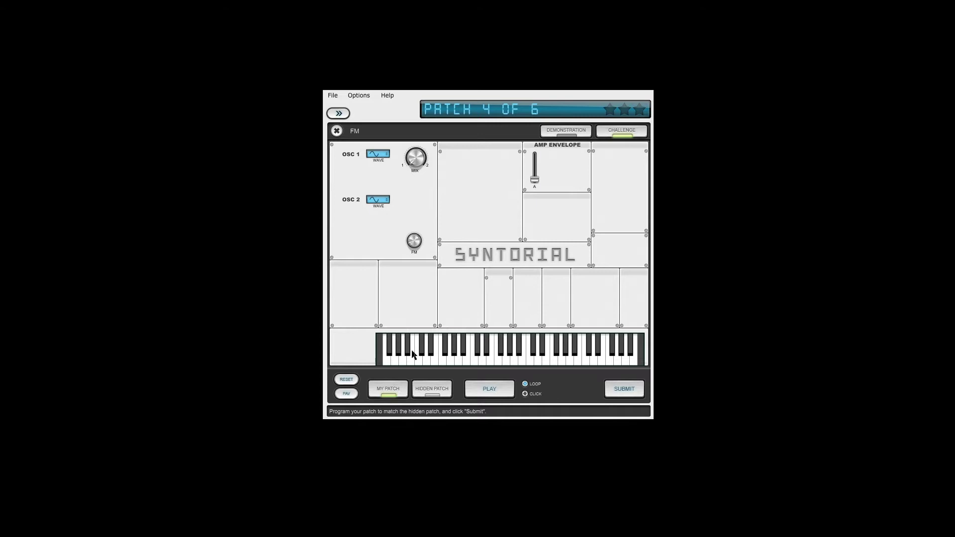
{"action": "left_click", "coordinate": [428, 388]}
{"action": "left_click", "coordinate": [388, 393]}
{"action": "left_click", "coordinate": [421, 386]}
{"action": "left_click", "coordinate": [401, 391]}
Step: Raise the amp envelope attack slightly to match hidden Patch 4 and submit the patch
{"action": "left_click", "coordinate": [443, 397]}
{"action": "left_click", "coordinate": [401, 392]}
{"action": "left_click", "coordinate": [432, 390]}
{"action": "left_click", "coordinate": [395, 395]}
{"action": "left_click", "coordinate": [623, 394]}
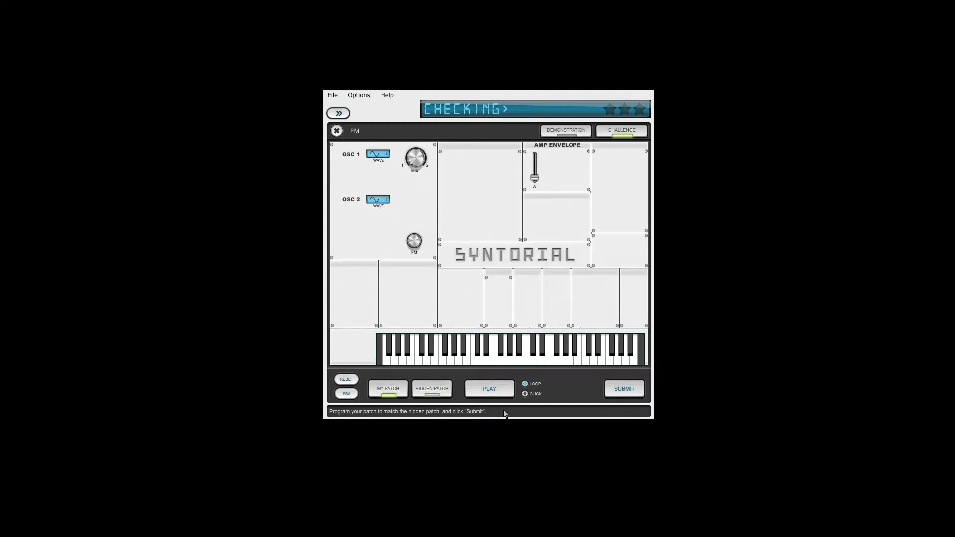
Step: Play hidden Patch 5 and set my patch's Osc 1 to the sine wave with a slightly raised amp envelope attack
{"action": "left_click", "coordinate": [483, 395]}
{"action": "left_click", "coordinate": [401, 391]}
{"action": "left_click", "coordinate": [379, 158]}
{"action": "left_click", "coordinate": [423, 391]}
{"action": "left_click", "coordinate": [388, 390]}
{"action": "left_click", "coordinate": [423, 391]}
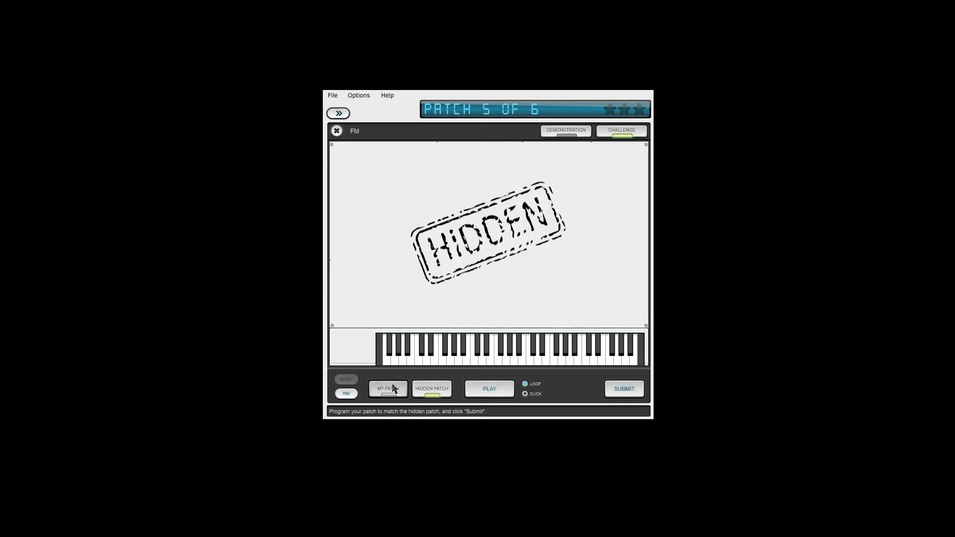
{"action": "left_click", "coordinate": [420, 392]}
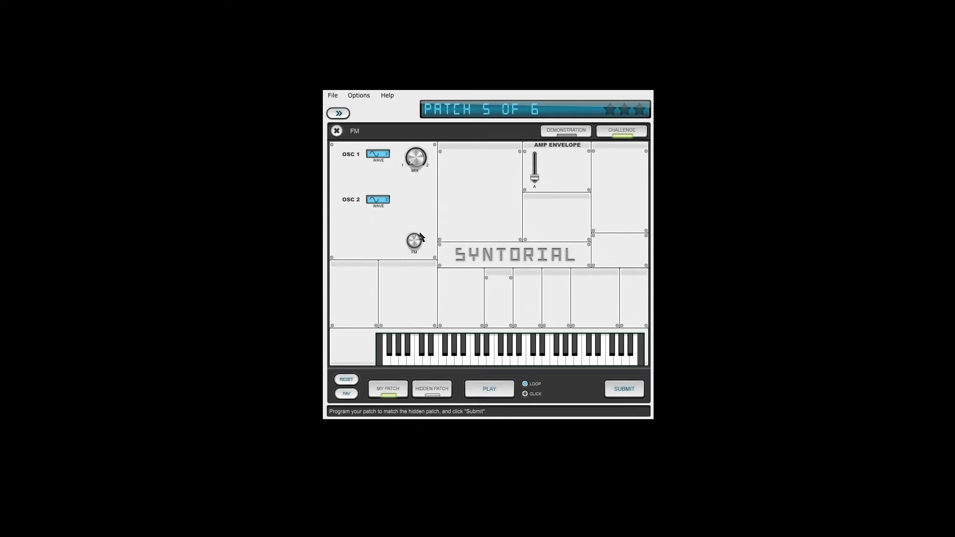
Step: Fine-tune my patch's FM amount against hidden Patch 5, then submit it and advance to Patch 6
{"action": "left_click", "coordinate": [431, 387]}
{"action": "left_click", "coordinate": [401, 387]}
{"action": "left_click", "coordinate": [417, 389]}
{"action": "left_click", "coordinate": [398, 391]}
{"action": "left_click", "coordinate": [437, 390]}
{"action": "left_click", "coordinate": [401, 391]}
{"action": "left_click", "coordinate": [425, 395]}
{"action": "left_click", "coordinate": [639, 393]}
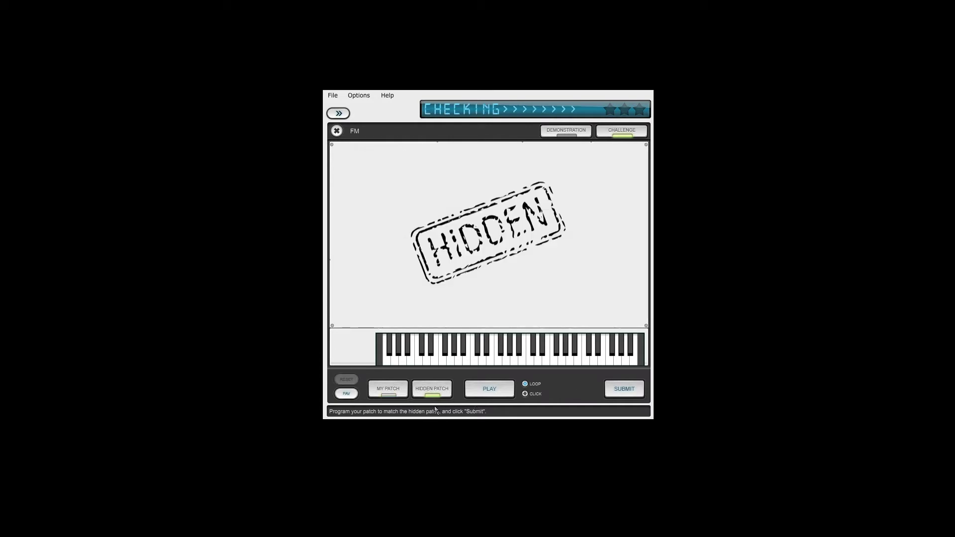
{"action": "left_click", "coordinate": [608, 390]}
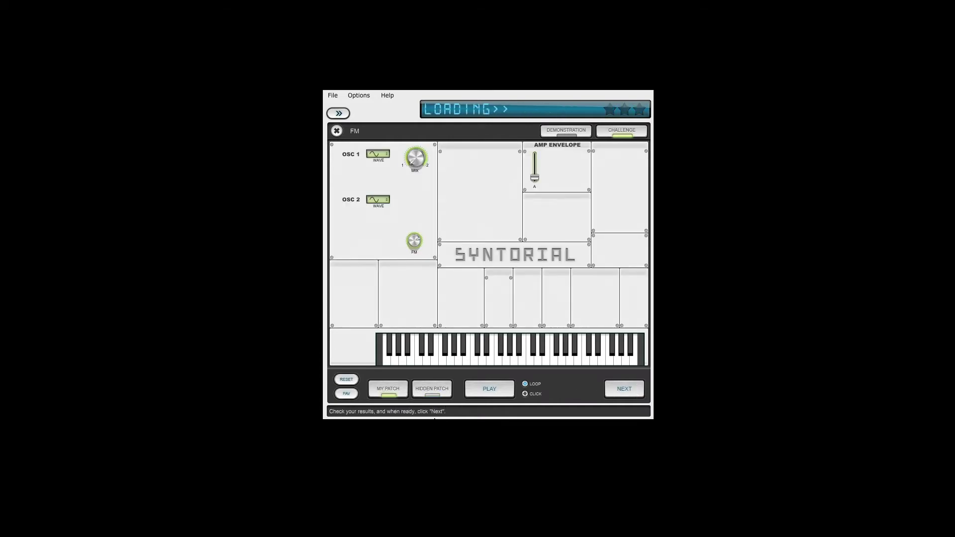
Step: Play hidden Patch 6 and adjust the oscillator settings of my patch by ear to match it
{"action": "left_click", "coordinate": [475, 393]}
{"action": "left_click", "coordinate": [476, 393]}
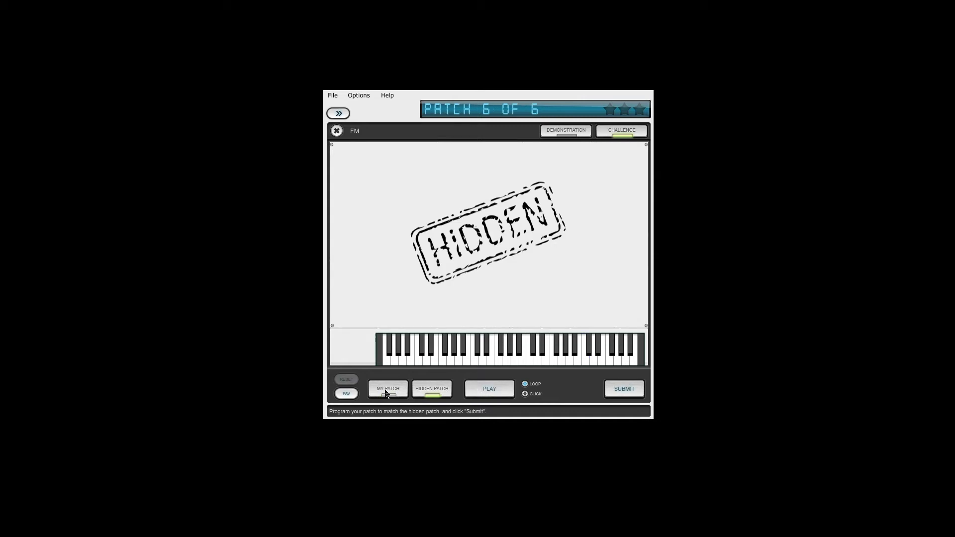
{"action": "left_click", "coordinate": [403, 390]}
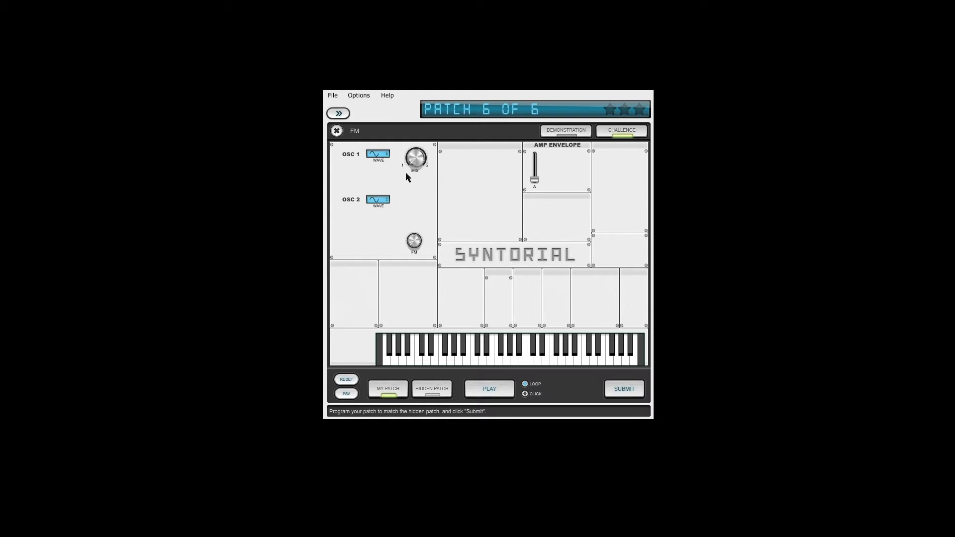
{"action": "left_click", "coordinate": [426, 390]}
{"action": "left_click", "coordinate": [381, 391]}
Step: Switch repeatedly between my patch and hidden Patch 6 to compare their sounds
{"action": "left_click", "coordinate": [428, 391]}
{"action": "left_click", "coordinate": [427, 389]}
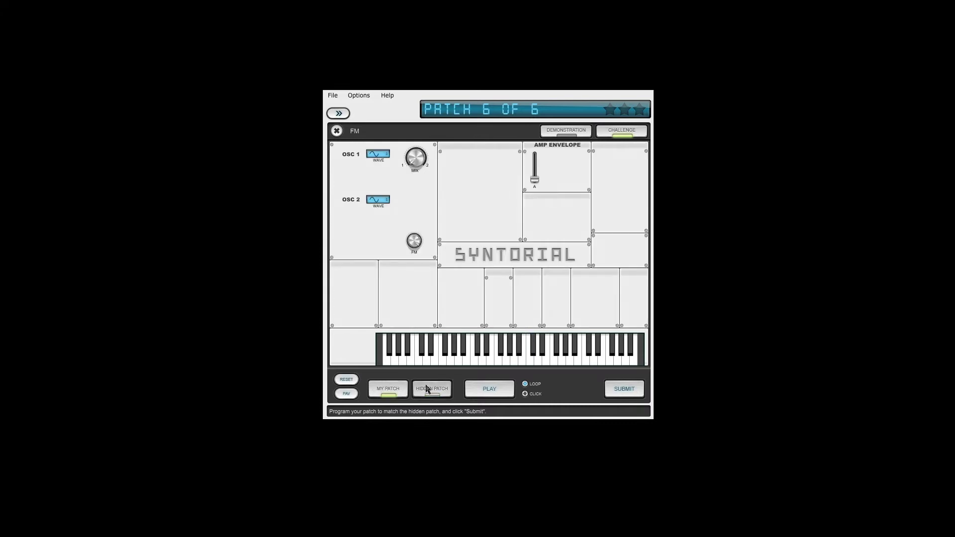
{"action": "left_click", "coordinate": [426, 390]}
{"action": "left_click", "coordinate": [425, 391]}
{"action": "left_click", "coordinate": [423, 391]}
{"action": "left_click", "coordinate": [421, 391]}
{"action": "left_click", "coordinate": [421, 391]}
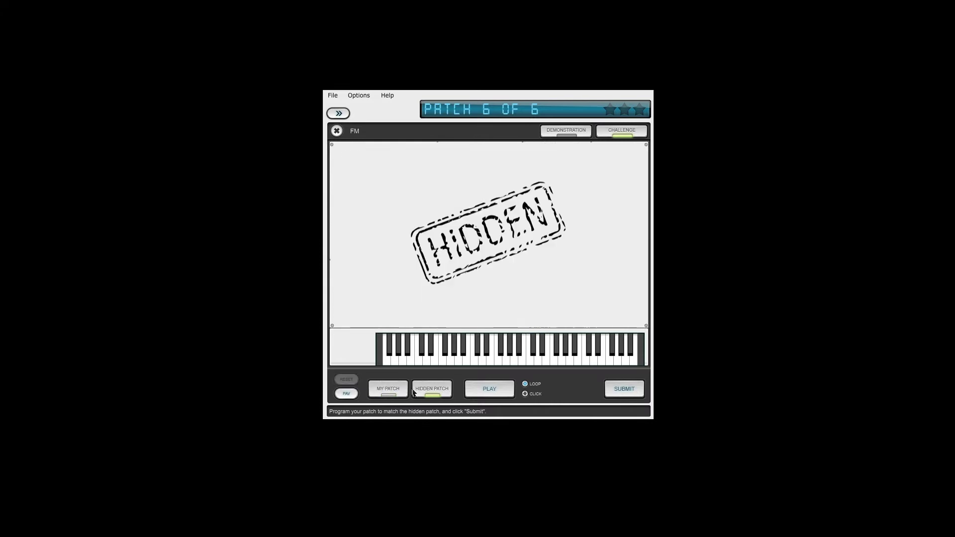
{"action": "left_click", "coordinate": [420, 391]}
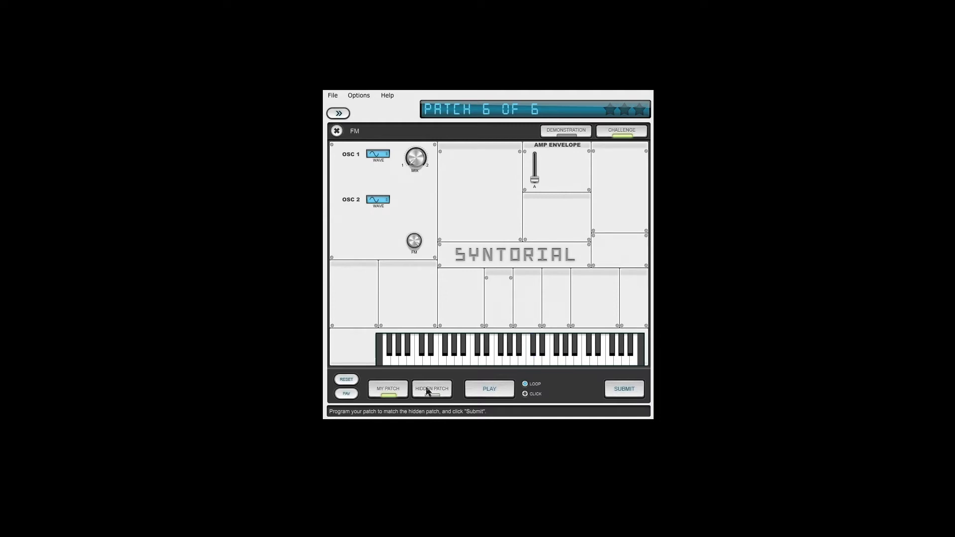
Step: Raise my patch's amp envelope attack slightly against hidden Patch 6, submit it and finish the FM challenge
{"action": "left_click", "coordinate": [427, 390]}
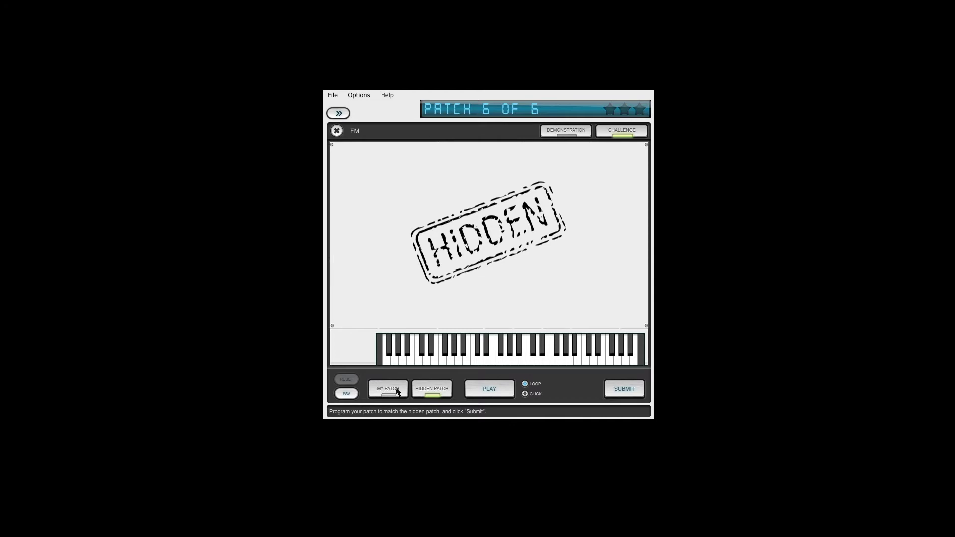
{"action": "left_click", "coordinate": [398, 391]}
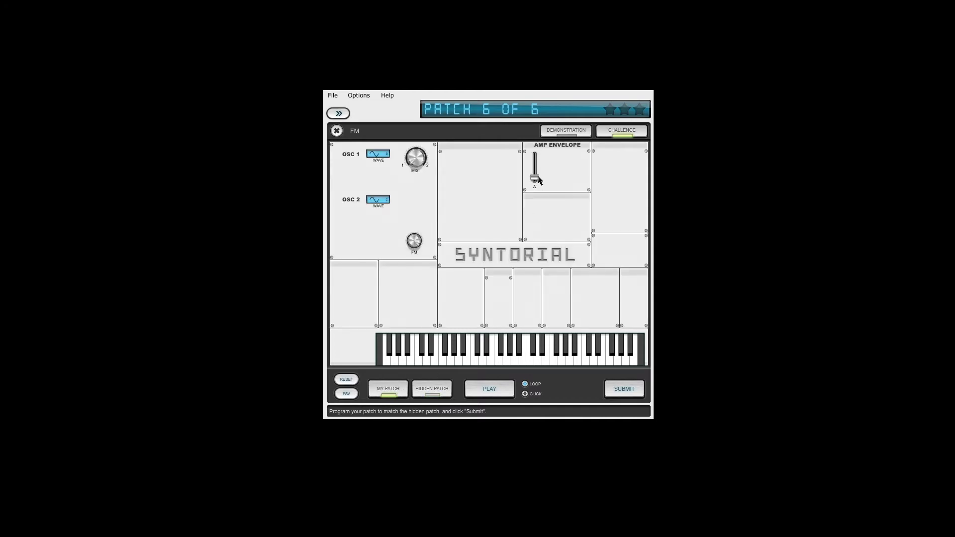
{"action": "left_click", "coordinate": [437, 387]}
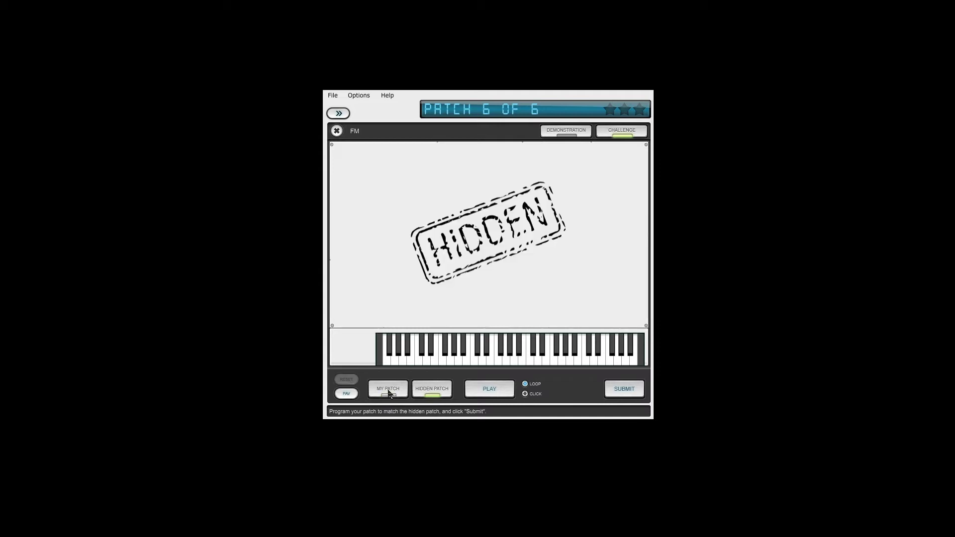
{"action": "left_click", "coordinate": [391, 393]}
{"action": "left_click", "coordinate": [422, 391]}
{"action": "left_click", "coordinate": [622, 393]}
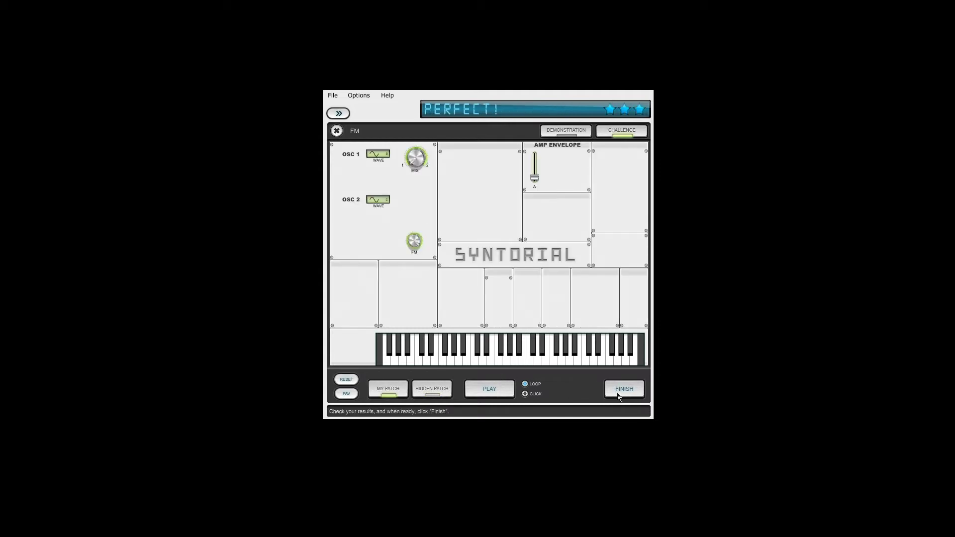
{"action": "left_click", "coordinate": [626, 388]}
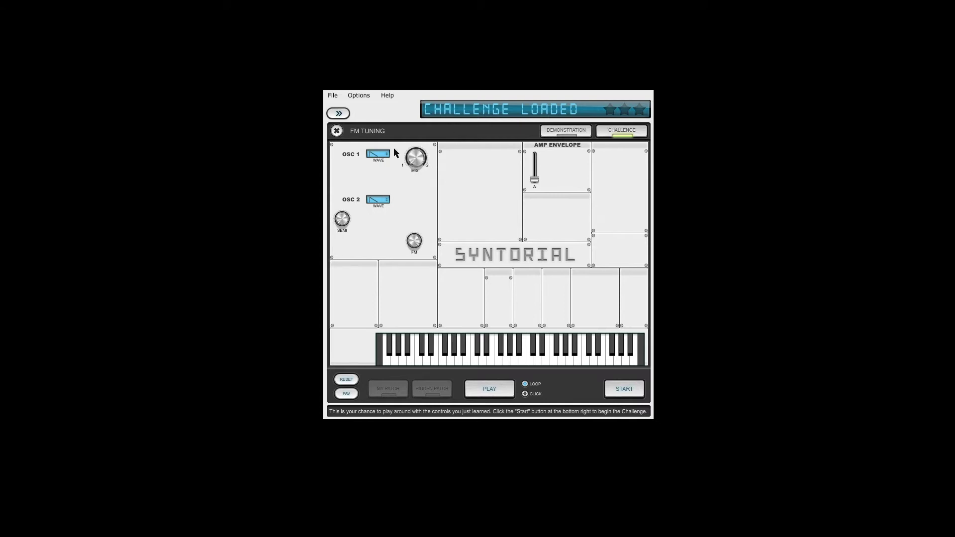
Step: Try out the Osc 2 wave and amp envelope attack in the FM Tuning lesson, and start its challenge
{"action": "left_click", "coordinate": [386, 201]}
{"action": "left_click_drag", "start_coordinate": [536, 179], "coordinate": [537, 178]}
{"action": "key", "text": "a"}
{"action": "key", "text": "a"}
{"action": "left_click", "coordinate": [624, 391]}
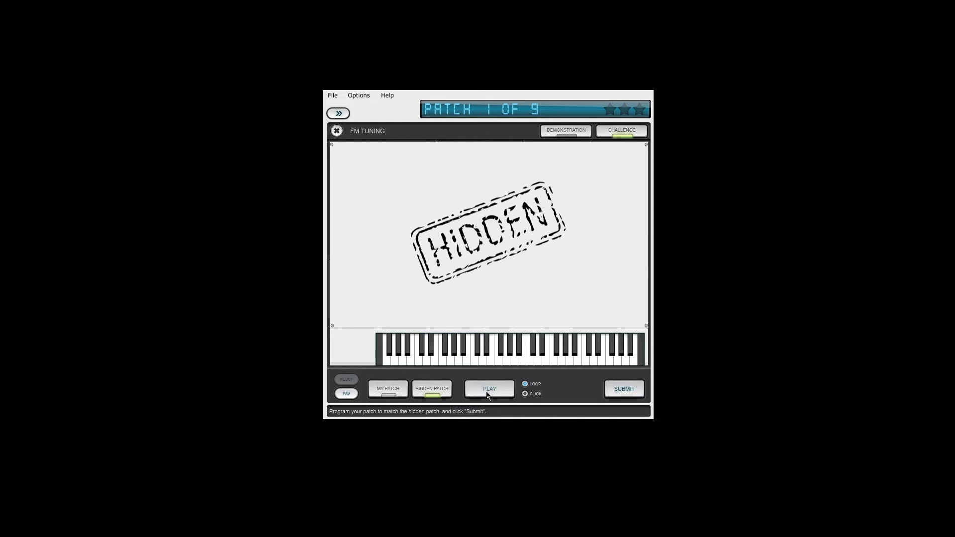
Step: Set both oscillators of my patch to sine waves and compare it with hidden Patch 1
{"action": "left_click", "coordinate": [401, 390]}
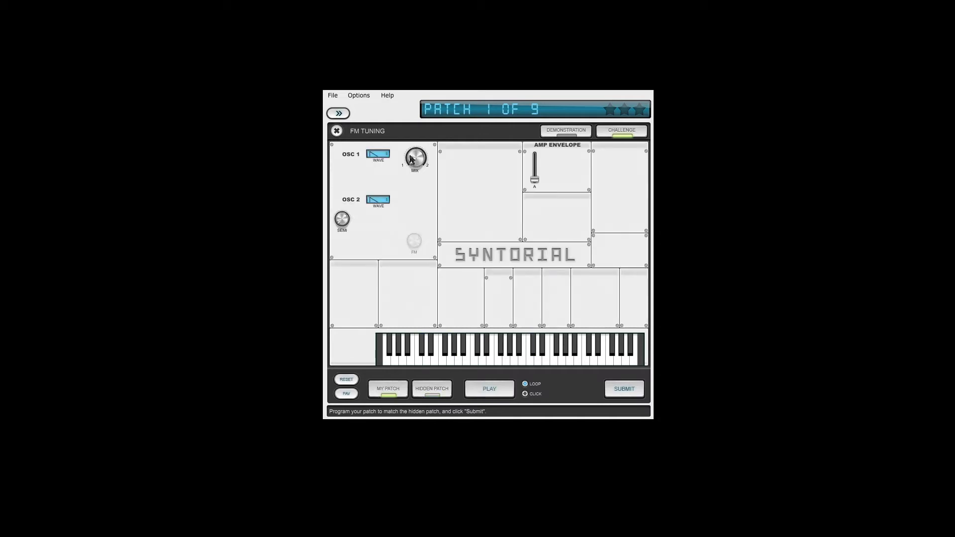
{"action": "left_click", "coordinate": [383, 199]}
{"action": "left_click", "coordinate": [432, 388]}
{"action": "left_click", "coordinate": [388, 388]}
{"action": "left_click", "coordinate": [432, 388]}
{"action": "left_click", "coordinate": [390, 393]}
{"action": "left_click", "coordinate": [424, 389]}
{"action": "left_click", "coordinate": [390, 391]}
Step: Raise my patch's amp envelope attack slightly and check it against hidden Patch 1
{"action": "left_click_drag", "start_coordinate": [537, 183], "coordinate": [538, 181]}
{"action": "left_click", "coordinate": [432, 389]}
{"action": "left_click", "coordinate": [388, 389]}
{"action": "left_click", "coordinate": [429, 390]}
{"action": "left_click", "coordinate": [397, 390]}
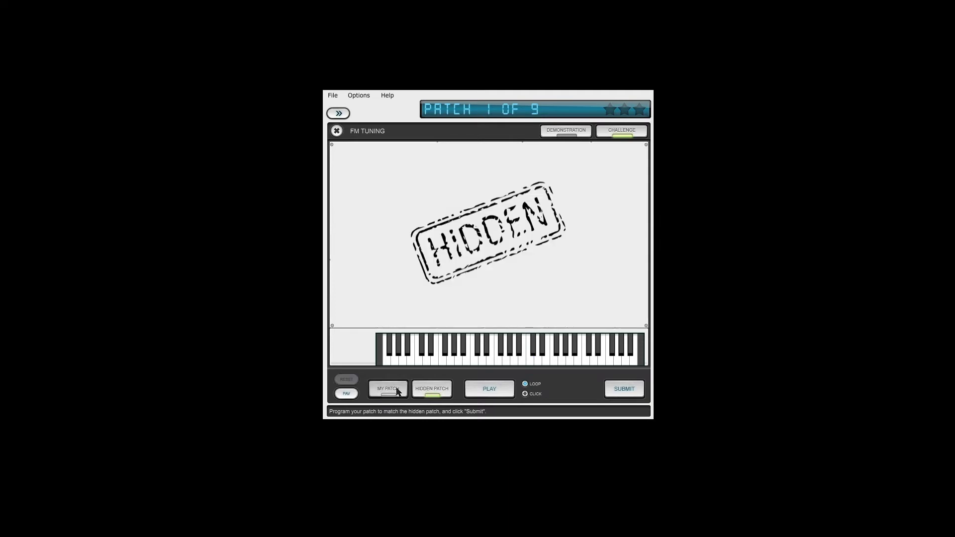
{"action": "left_click", "coordinate": [422, 393]}
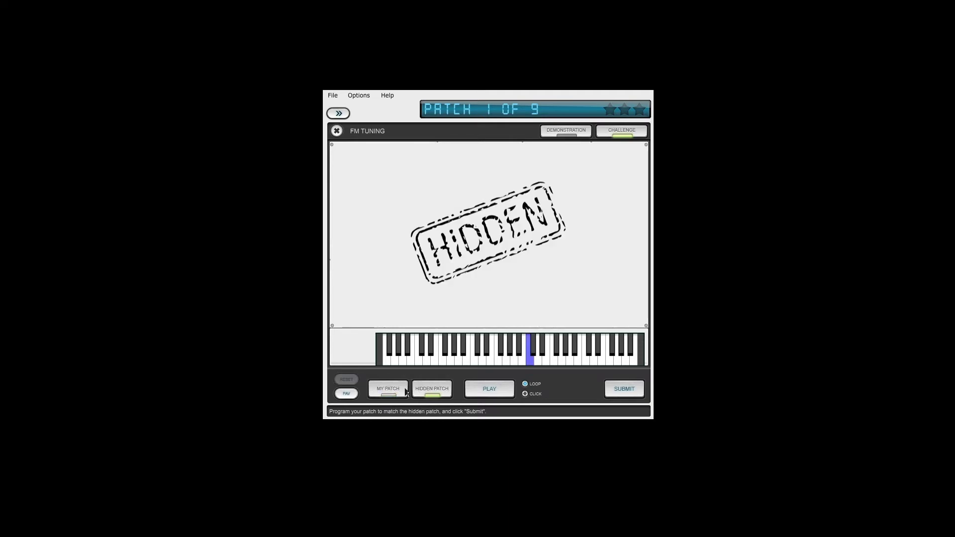
Step: Tune my patch's Osc 2 semitones by ear against hidden Patch 1
{"action": "left_click", "coordinate": [404, 389]}
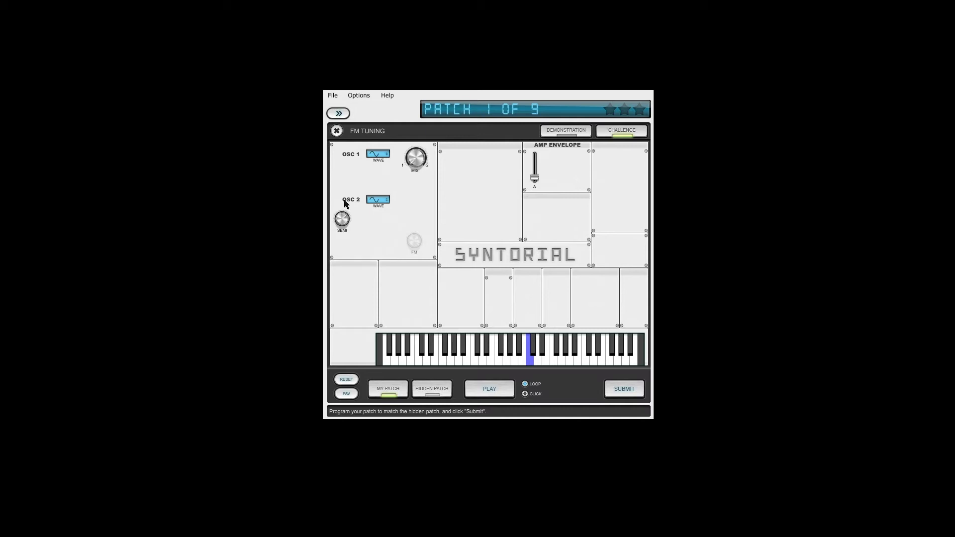
{"action": "left_click", "coordinate": [423, 390]}
{"action": "left_click", "coordinate": [393, 390]}
{"action": "left_click", "coordinate": [424, 391]}
{"action": "left_click", "coordinate": [393, 390]}
{"action": "left_click", "coordinate": [423, 391]}
{"action": "left_click", "coordinate": [401, 392]}
{"action": "left_click", "coordinate": [418, 391]}
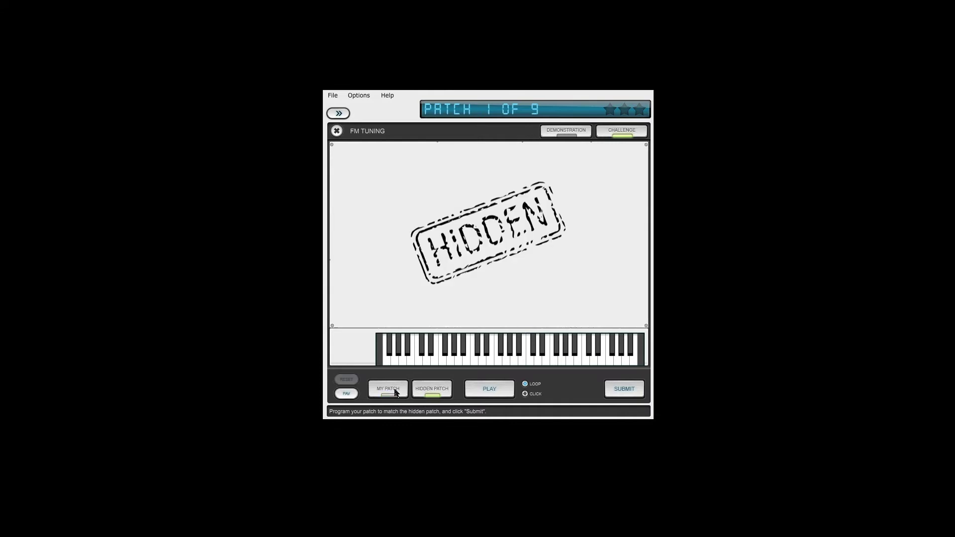
Step: Recheck my patch against hidden Patch 1, submit it and advance to Patch 2
{"action": "left_click", "coordinate": [393, 393]}
{"action": "left_click", "coordinate": [414, 393]}
{"action": "left_click", "coordinate": [404, 394]}
{"action": "left_click", "coordinate": [414, 394]}
{"action": "left_click", "coordinate": [404, 392]}
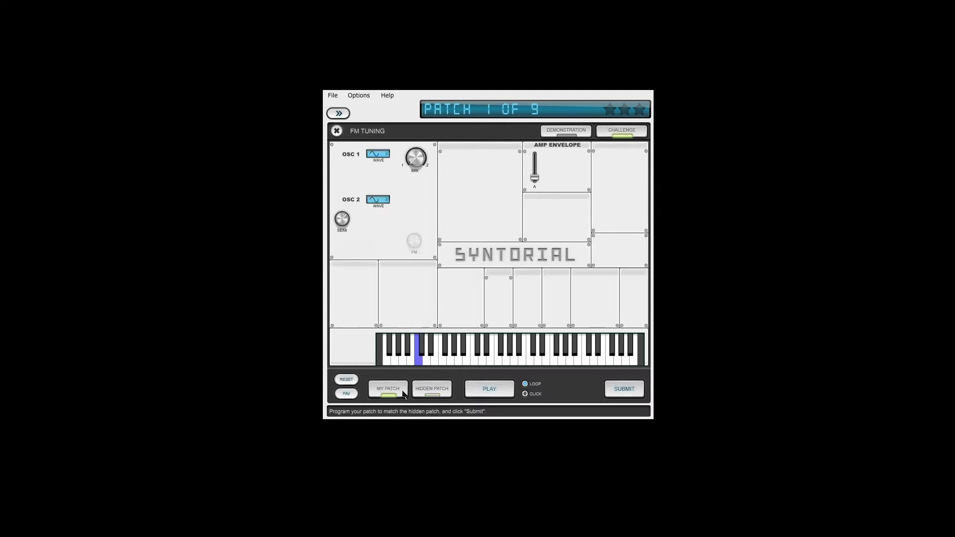
{"action": "left_click", "coordinate": [414, 393]}
{"action": "left_click", "coordinate": [404, 392]}
{"action": "left_click", "coordinate": [622, 390]}
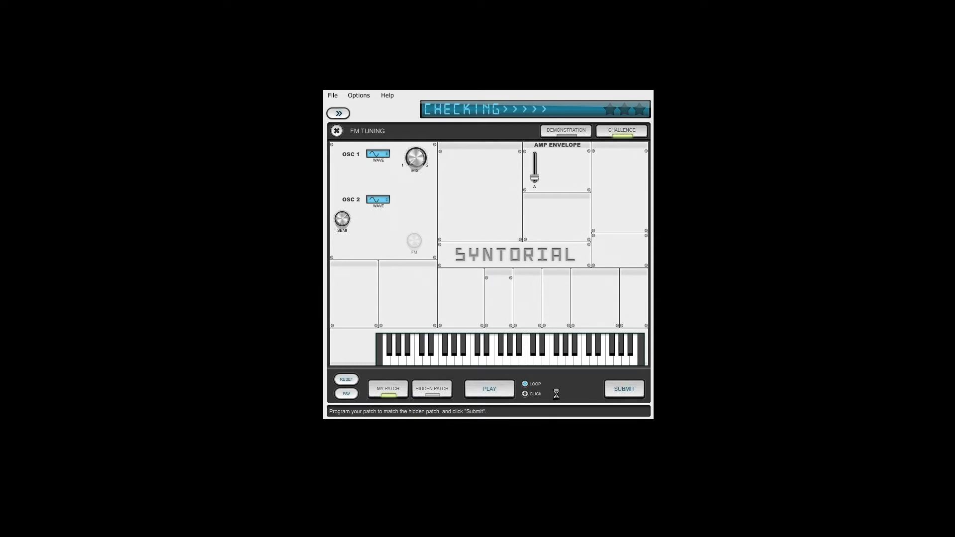
{"action": "left_click", "coordinate": [617, 390]}
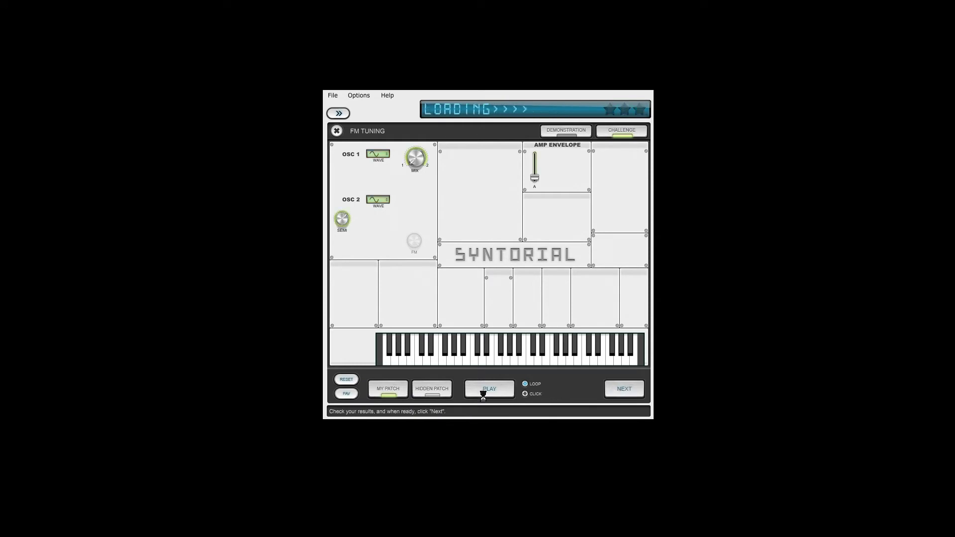
Step: Stop hidden Patch 2's playback and set both oscillators of my patch to sine waves
{"action": "left_click", "coordinate": [473, 391]}
{"action": "left_click", "coordinate": [405, 389]}
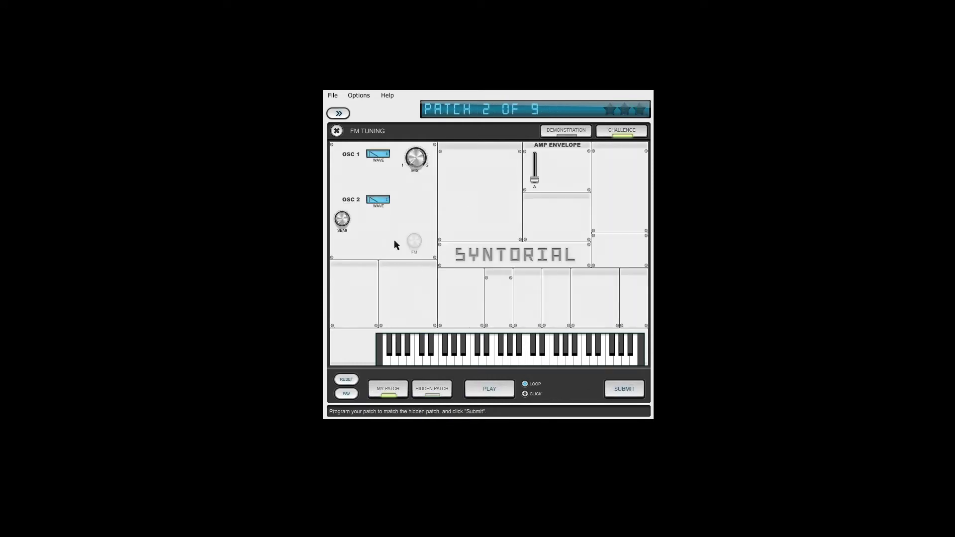
{"action": "left_click", "coordinate": [378, 153]}
{"action": "left_click", "coordinate": [424, 384]}
{"action": "left_click", "coordinate": [403, 392]}
{"action": "left_click", "coordinate": [432, 389]}
{"action": "left_click", "coordinate": [388, 389]}
Step: Match my patch to hidden Patch 2 by ear with a slightly raised amp envelope attack
{"action": "left_click", "coordinate": [431, 389]}
{"action": "left_click", "coordinate": [395, 391]}
{"action": "left_click", "coordinate": [442, 391]}
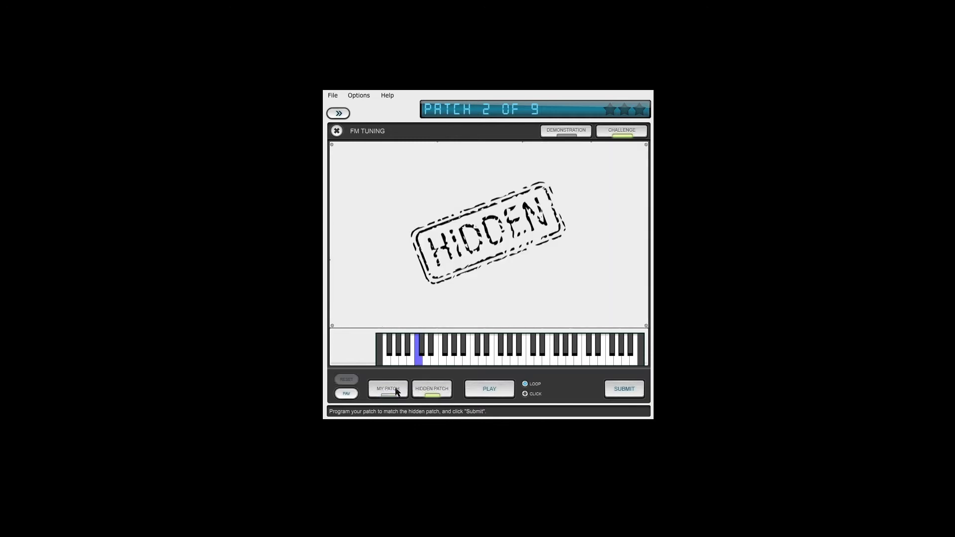
{"action": "left_click", "coordinate": [397, 392]}
{"action": "left_click", "coordinate": [424, 393]}
{"action": "left_click", "coordinate": [400, 391]}
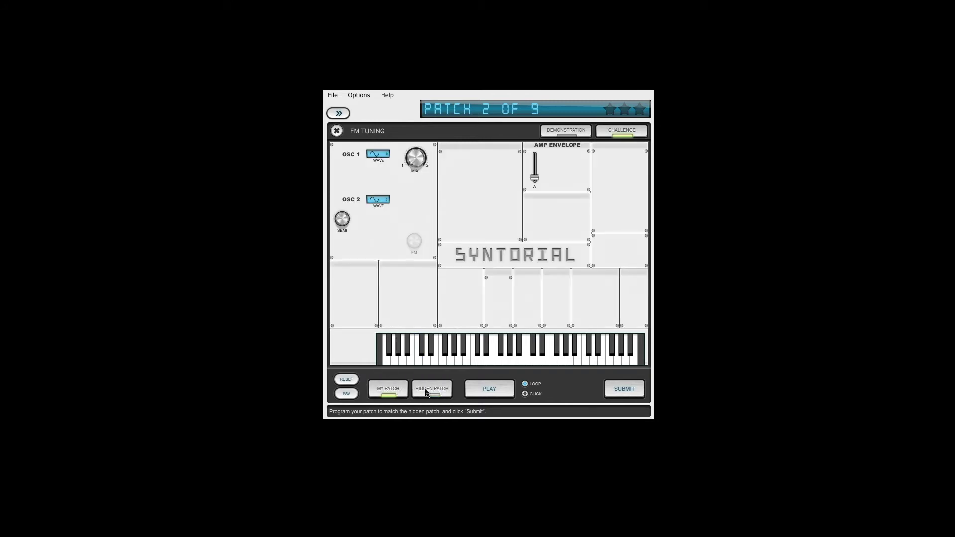
Step: Recheck my patch against hidden Patch 2, submit it and advance to Patch 3
{"action": "left_click", "coordinate": [427, 393]}
{"action": "left_click", "coordinate": [400, 393]}
{"action": "left_click", "coordinate": [431, 395]}
{"action": "left_click", "coordinate": [402, 394]}
{"action": "left_click", "coordinate": [428, 395]}
{"action": "left_click", "coordinate": [390, 394]}
{"action": "left_click", "coordinate": [615, 391]}
{"action": "left_click", "coordinate": [625, 393]}
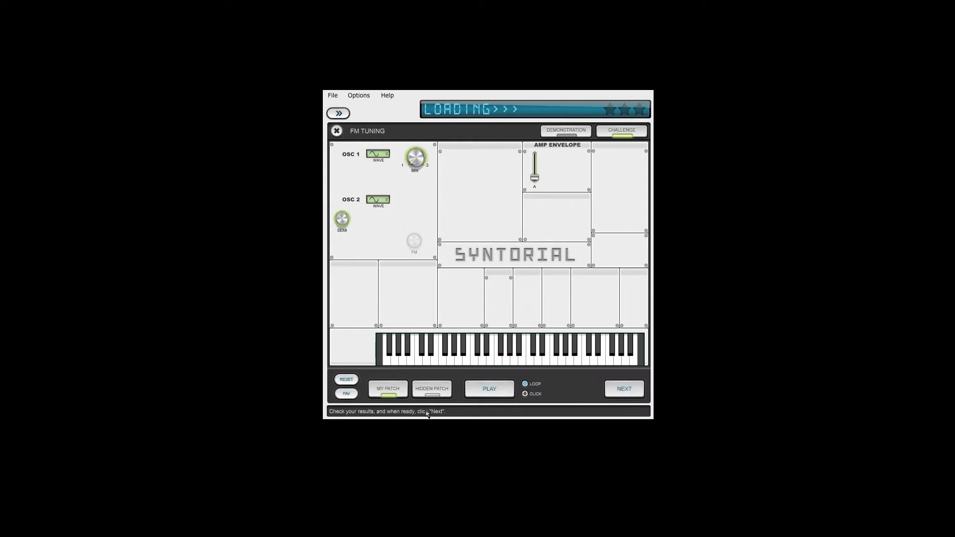
Step: Set both oscillators of my patch to sine waves and compare it with hidden Patch 3
{"action": "left_click", "coordinate": [394, 394]}
{"action": "left_click_drag", "start_coordinate": [384, 173], "coordinate": [380, 195]}
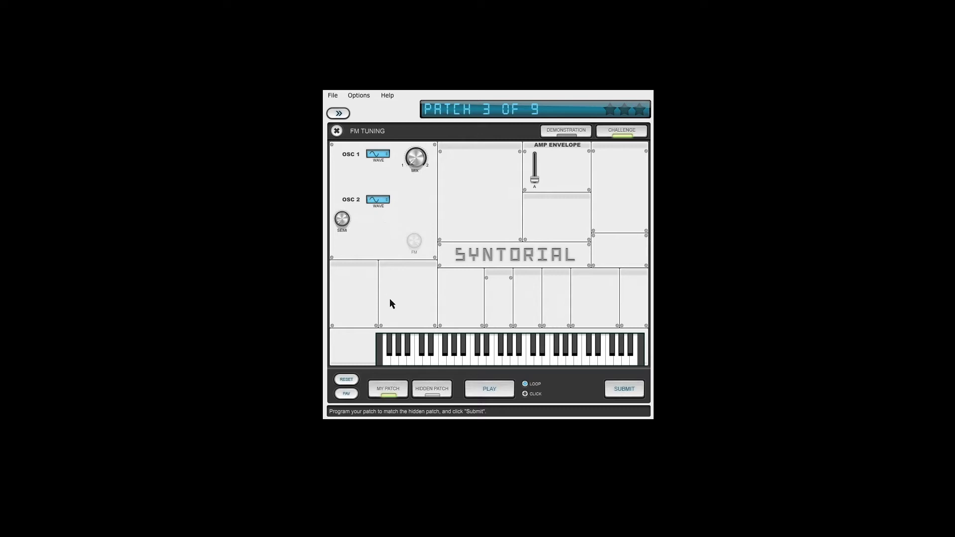
{"action": "left_click", "coordinate": [422, 390]}
{"action": "left_click", "coordinate": [393, 391]}
{"action": "left_click", "coordinate": [428, 390]}
{"action": "left_click", "coordinate": [388, 389]}
Step: Switch repeatedly between my patch and hidden Patch 3 to match the Osc 2 tuning by ear
{"action": "left_click", "coordinate": [432, 388]}
{"action": "left_click", "coordinate": [388, 389]}
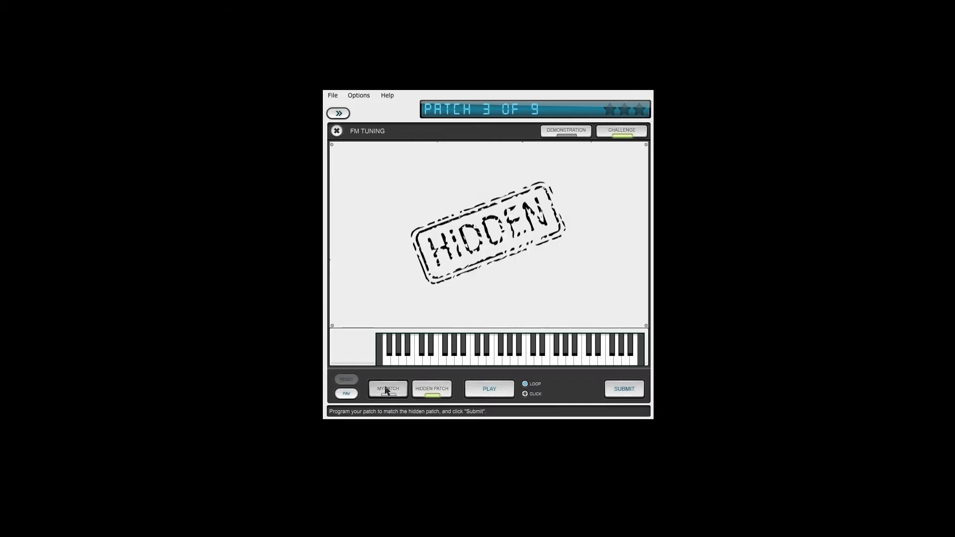
{"action": "left_click", "coordinate": [443, 394]}
{"action": "left_click", "coordinate": [402, 392]}
{"action": "left_click", "coordinate": [426, 393]}
{"action": "left_click", "coordinate": [397, 393]}
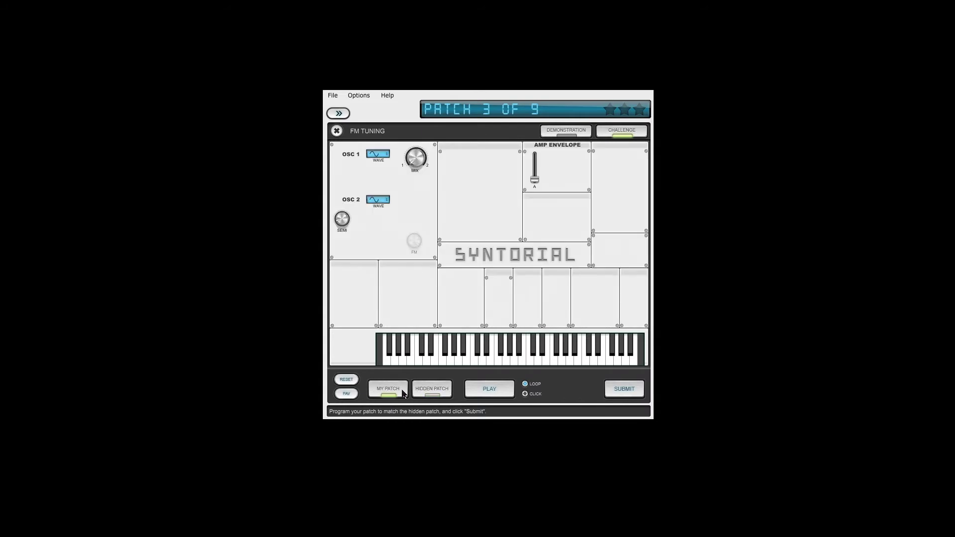
{"action": "left_click", "coordinate": [423, 393]}
{"action": "left_click", "coordinate": [405, 394]}
{"action": "left_click", "coordinate": [431, 389]}
{"action": "left_click", "coordinate": [398, 392]}
{"action": "left_click", "coordinate": [427, 392]}
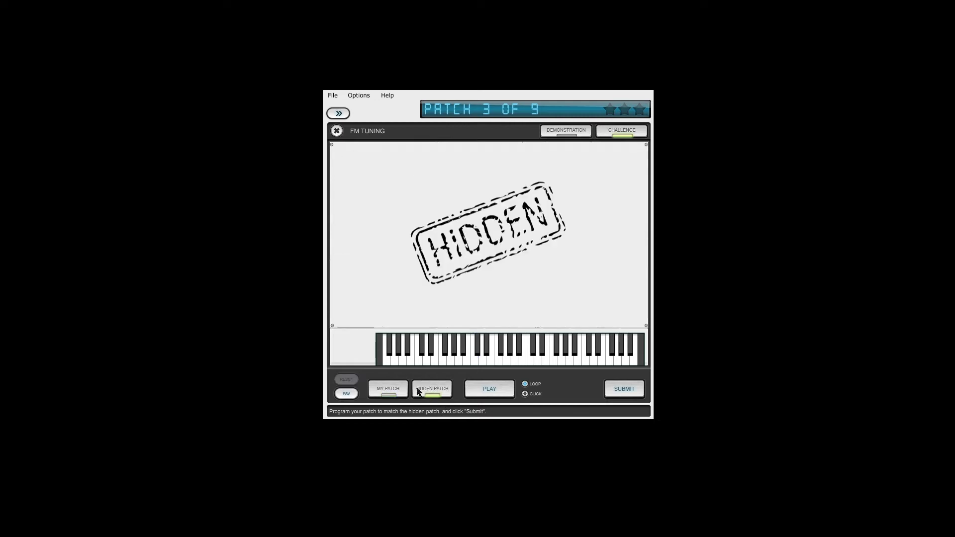
{"action": "left_click", "coordinate": [399, 392]}
{"action": "left_click", "coordinate": [433, 395]}
{"action": "left_click", "coordinate": [397, 394]}
{"action": "left_click", "coordinate": [431, 397]}
{"action": "left_click", "coordinate": [390, 393]}
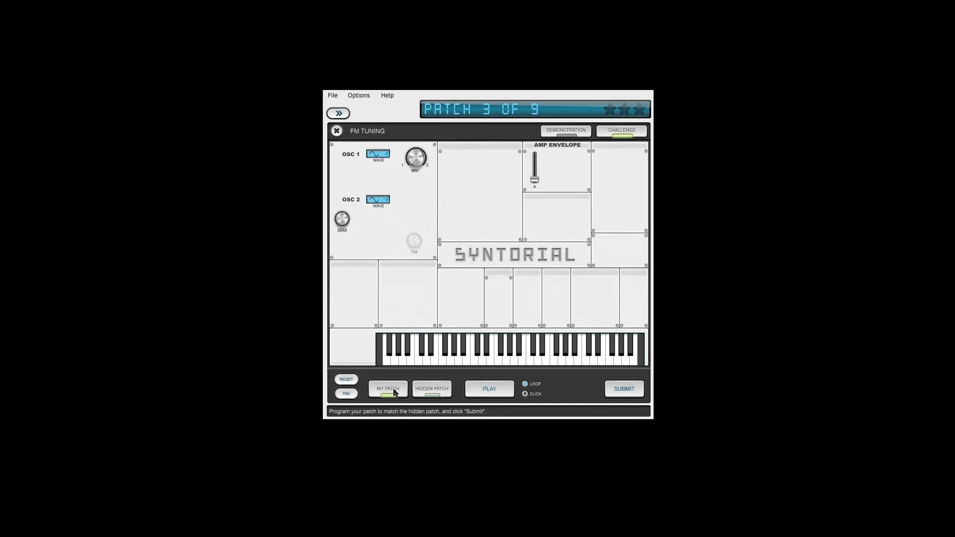
{"action": "left_click", "coordinate": [426, 393]}
{"action": "left_click", "coordinate": [403, 395]}
Step: Raise my patch's amp envelope attack slightly, check it against hidden Patch 3, submit it and advance to Patch 4
{"action": "left_click_drag", "start_coordinate": [537, 180], "coordinate": [539, 177]}
{"action": "left_click", "coordinate": [426, 389]}
{"action": "left_click", "coordinate": [405, 391]}
{"action": "left_click", "coordinate": [623, 387]}
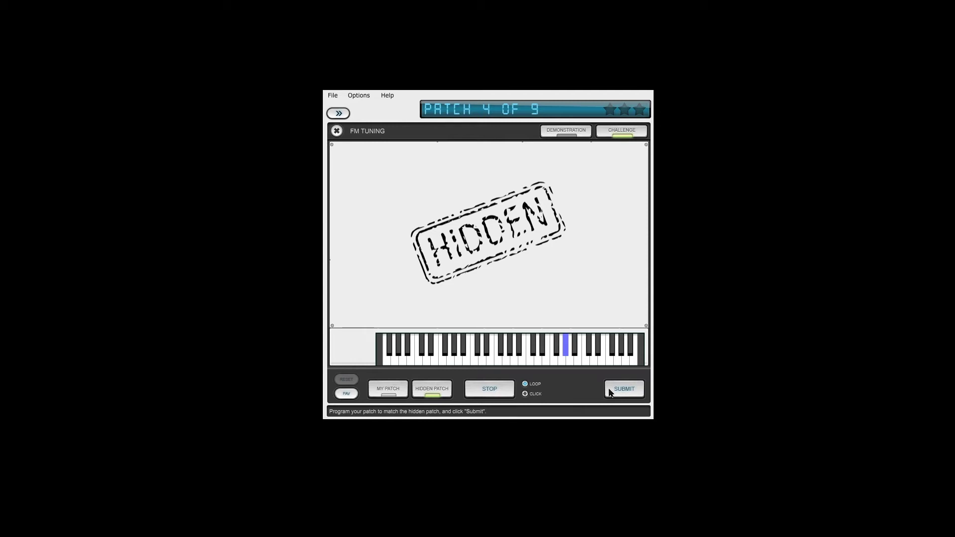
Step: Stop hidden Patch 4's playback and set both oscillators of my patch to sine waves
{"action": "left_click", "coordinate": [487, 390]}
{"action": "left_click", "coordinate": [389, 390]}
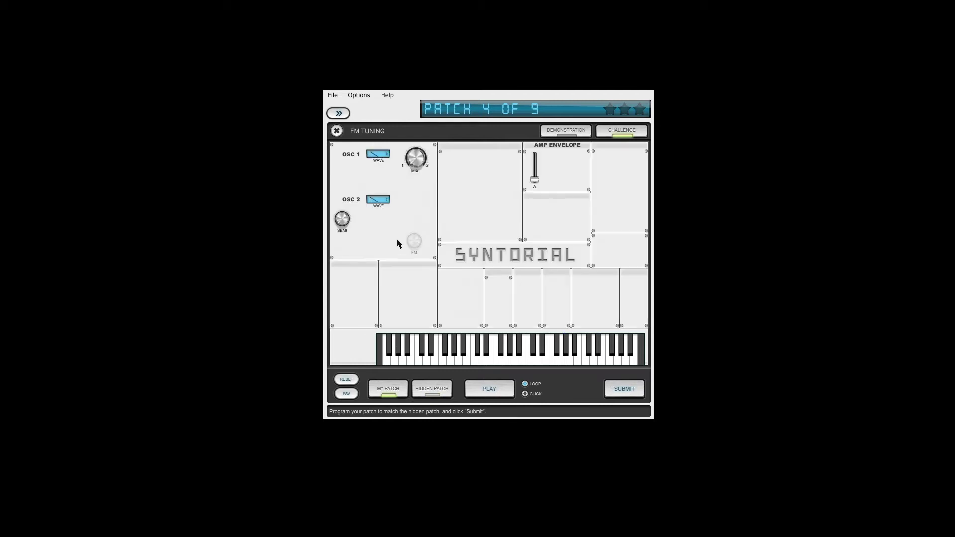
{"action": "left_click", "coordinate": [372, 156]}
{"action": "left_click", "coordinate": [431, 393]}
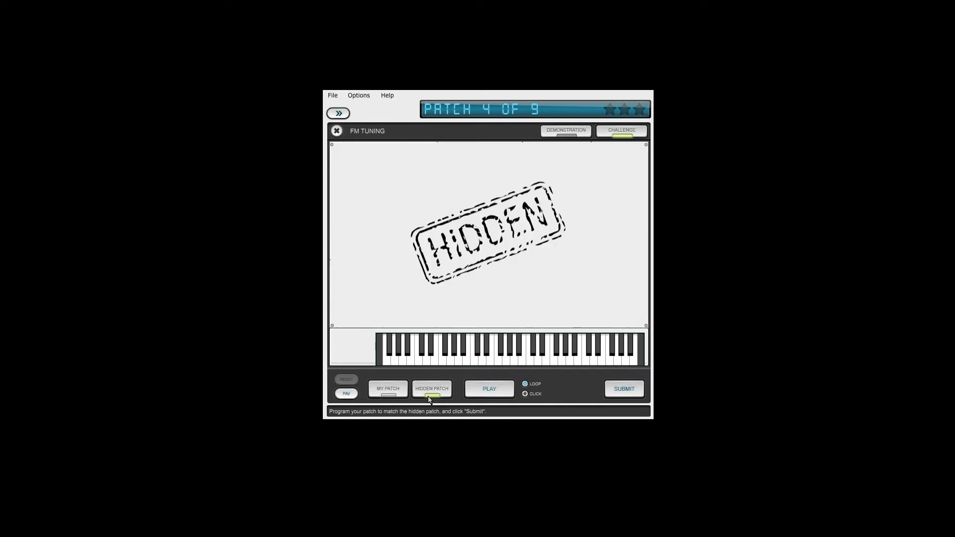
Step: Tune my patch's Osc 2 semitones by ear against hidden Patch 4
{"action": "left_click", "coordinate": [393, 390]}
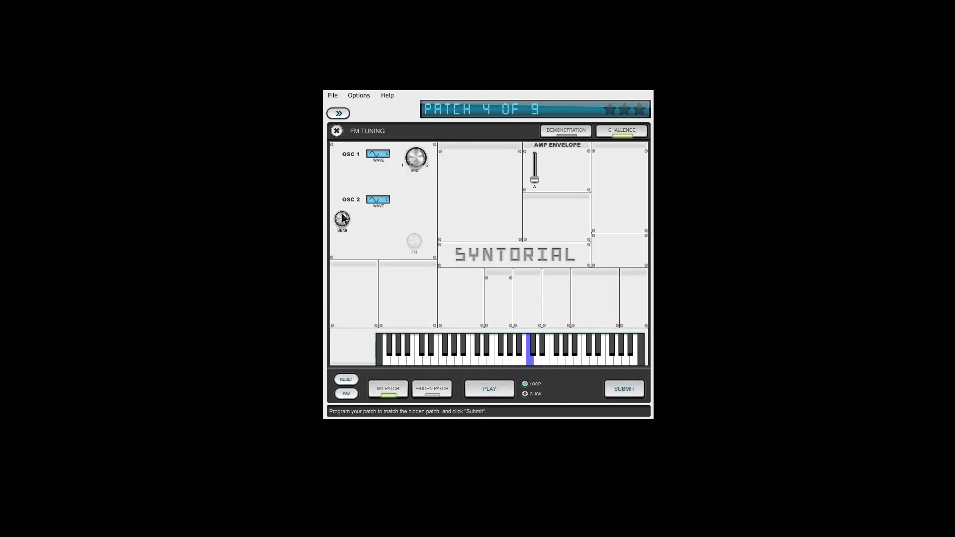
{"action": "left_click", "coordinate": [420, 390]}
{"action": "left_click", "coordinate": [395, 390]}
{"action": "left_click", "coordinate": [429, 387]}
{"action": "left_click", "coordinate": [380, 388]}
{"action": "left_click", "coordinate": [429, 391]}
{"action": "left_click", "coordinate": [388, 389]}
{"action": "left_click", "coordinate": [423, 388]}
Step: Finish matching hidden Patch 4 with a slightly raised amp envelope attack, submit my patch and advance to Patch 5
{"action": "left_click", "coordinate": [401, 392]}
{"action": "left_click", "coordinate": [434, 390]}
{"action": "left_click", "coordinate": [385, 390]}
{"action": "left_click", "coordinate": [434, 389]}
{"action": "left_click", "coordinate": [389, 390]}
{"action": "left_click", "coordinate": [422, 393]}
{"action": "left_click", "coordinate": [616, 394]}
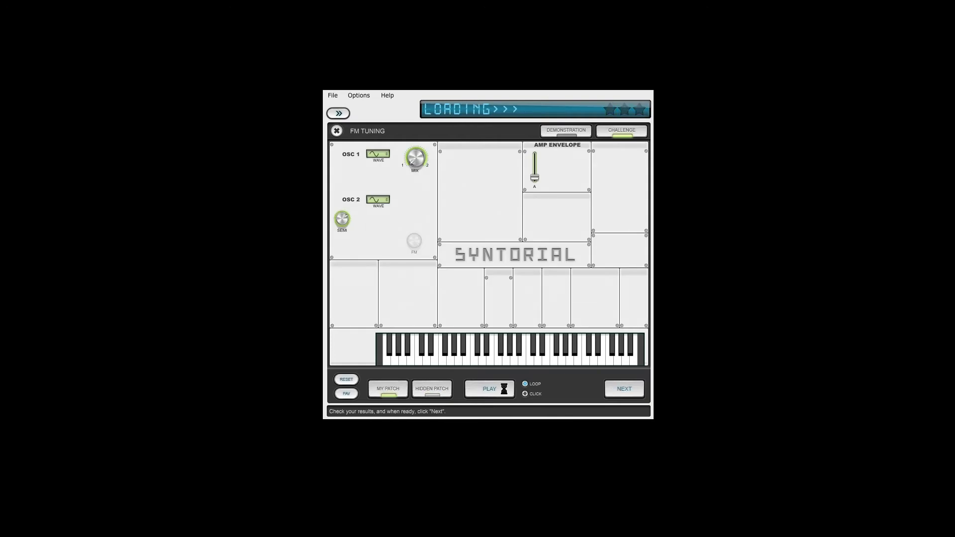
Step: Set my patch to two sine oscillators with a slightly raised amp envelope attack and compare it with hidden Patch 5
{"action": "left_click", "coordinate": [400, 393]}
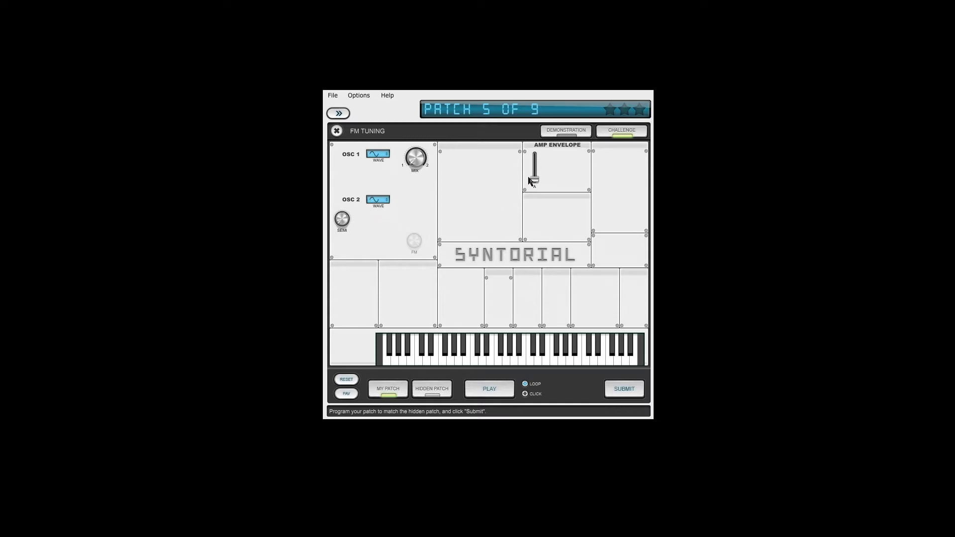
{"action": "left_click", "coordinate": [432, 390]}
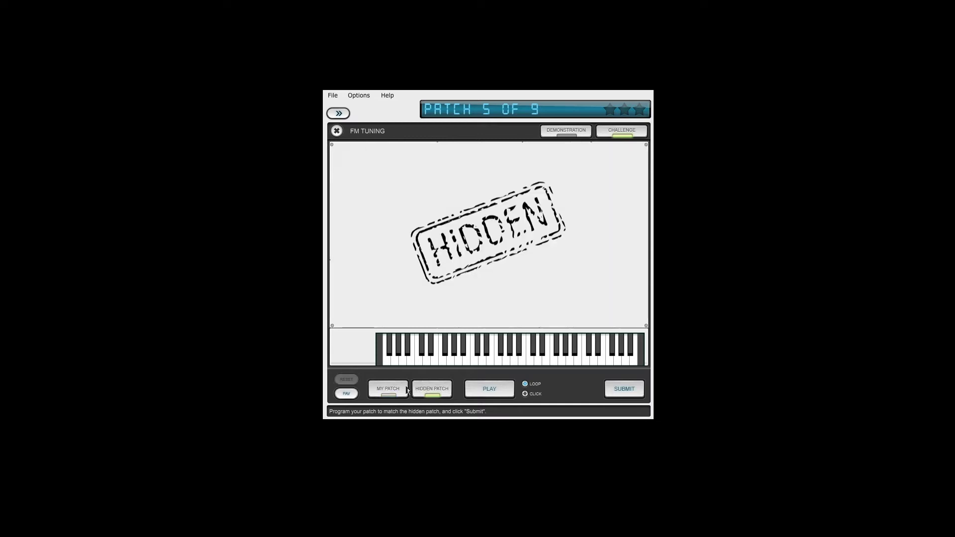
{"action": "left_click", "coordinate": [392, 391]}
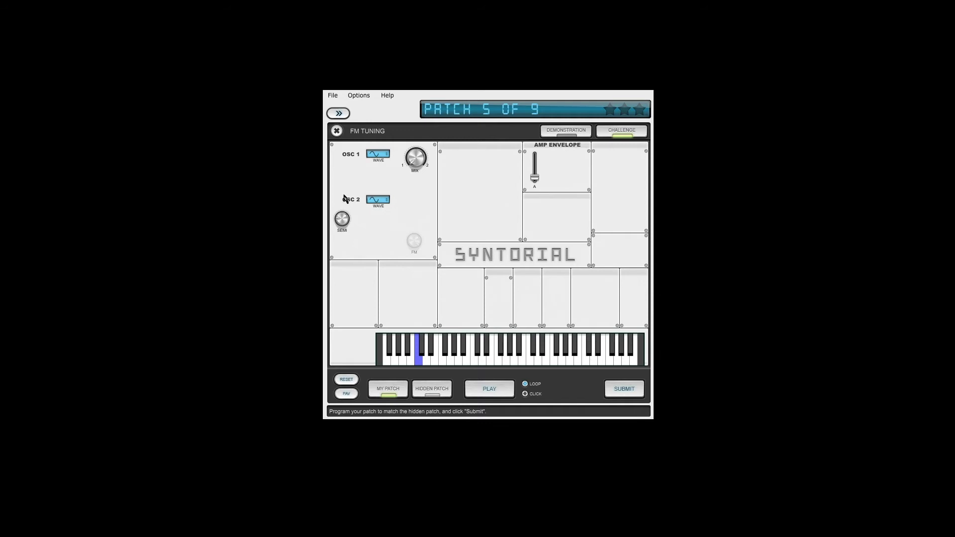
{"action": "left_click", "coordinate": [427, 393]}
{"action": "left_click", "coordinate": [395, 392]}
Step: Switch repeatedly between my patch and hidden Patch 5 to compare their sounds
{"action": "key", "text": "Tab"}
{"action": "key", "text": "Tab"}
{"action": "key", "text": "Tab"}
{"action": "key", "text": "Tab"}
{"action": "key", "text": "Tab"}
Step: Recheck my patch against hidden Patch 5, submit it and bring up my patch for Patch 6
{"action": "left_click", "coordinate": [403, 389]}
{"action": "left_click", "coordinate": [432, 389]}
{"action": "left_click", "coordinate": [399, 393]}
{"action": "key", "text": "Tab"}
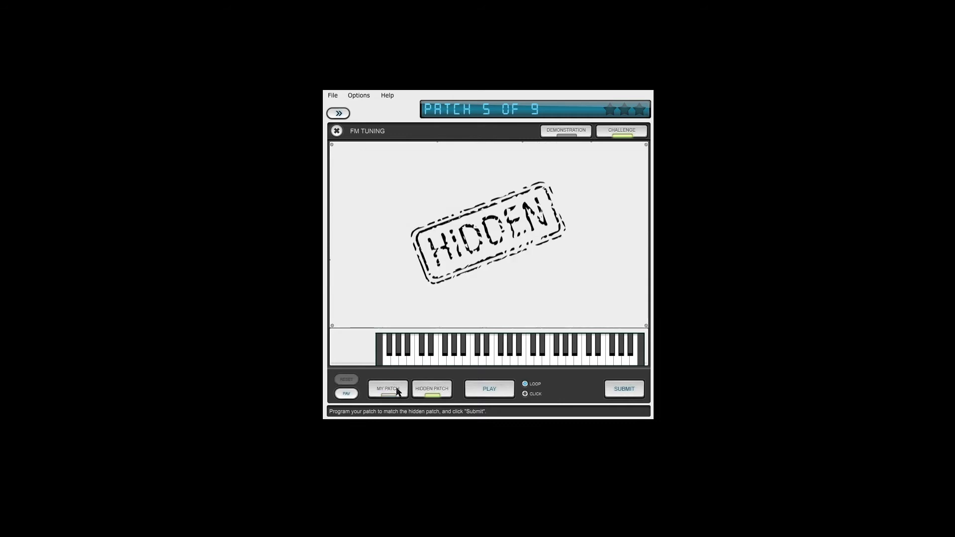
{"action": "left_click", "coordinate": [400, 390]}
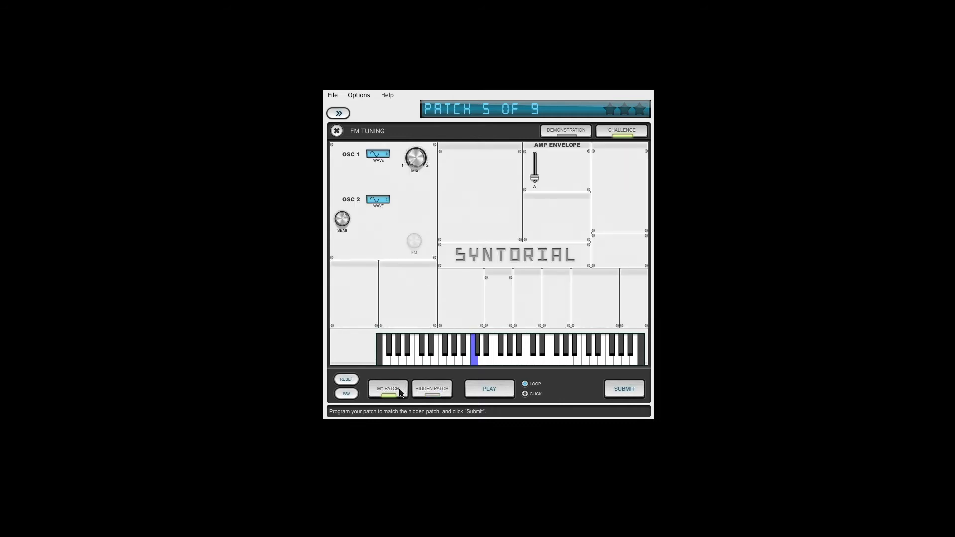
{"action": "left_click", "coordinate": [625, 389]}
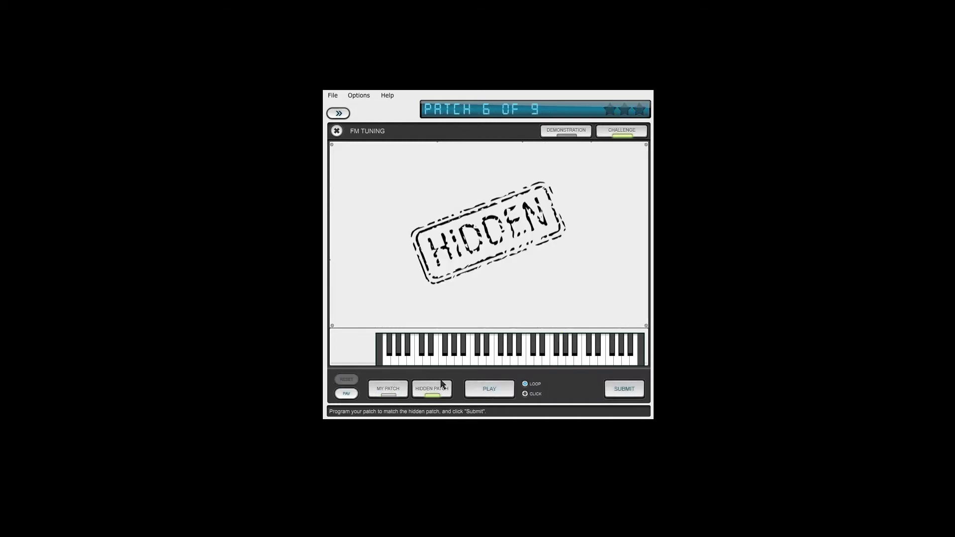
{"action": "left_click", "coordinate": [400, 391]}
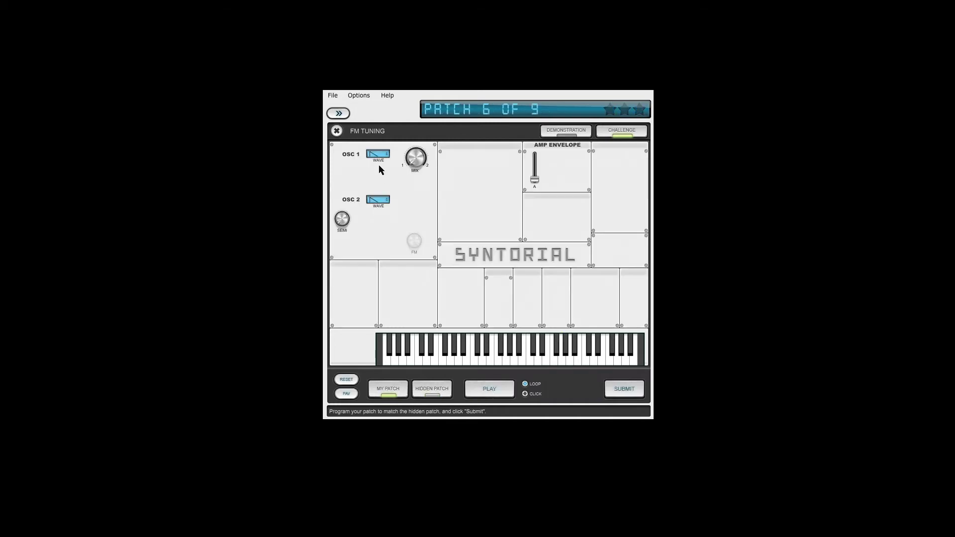
Step: Set both oscillators to sine waves and slightly raise the amp envelope attack while comparing with hidden Patch 6
{"action": "left_click", "coordinate": [382, 200]}
{"action": "left_click", "coordinate": [431, 390]}
{"action": "left_click", "coordinate": [388, 391]}
{"action": "left_click", "coordinate": [426, 393]}
{"action": "left_click", "coordinate": [388, 391]}
{"action": "left_click_drag", "start_coordinate": [536, 181], "coordinate": [535, 176]}
Step: Switch repeatedly between my patch and hidden Patch 6 to compare their sounds
{"action": "left_click", "coordinate": [432, 390]}
{"action": "left_click", "coordinate": [407, 396]}
{"action": "left_click", "coordinate": [414, 393]}
{"action": "left_click", "coordinate": [397, 395]}
{"action": "left_click", "coordinate": [417, 393]}
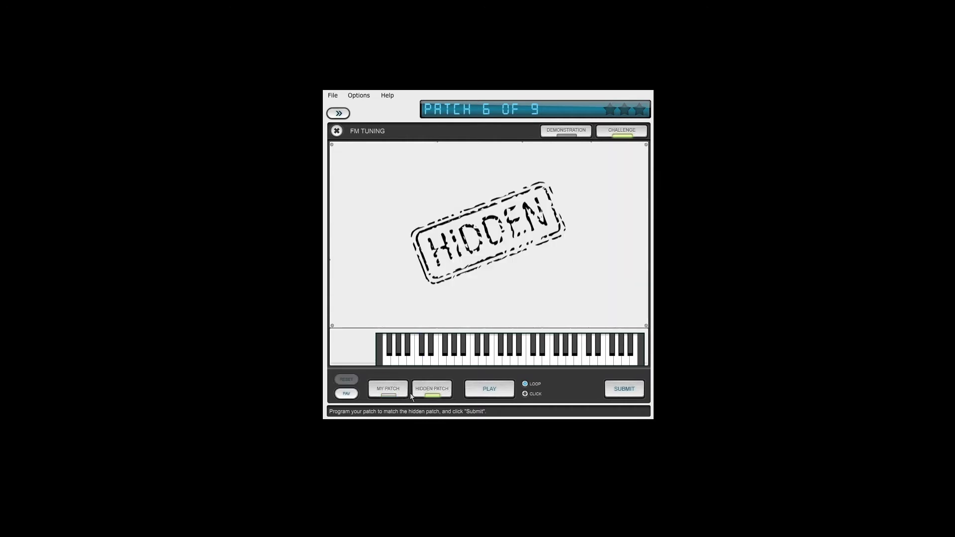
{"action": "left_click", "coordinate": [397, 395]}
{"action": "left_click", "coordinate": [434, 392]}
{"action": "left_click", "coordinate": [397, 393]}
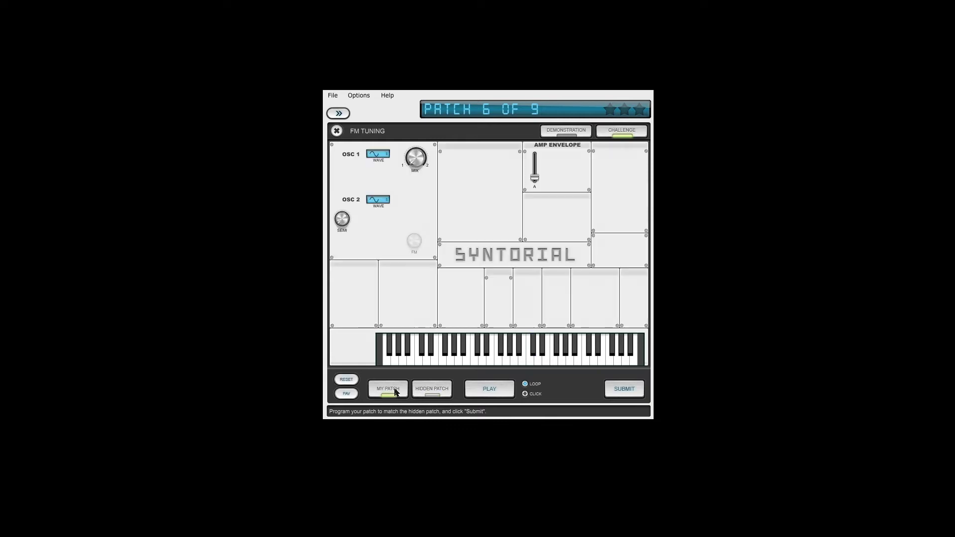
{"action": "left_click", "coordinate": [425, 393]}
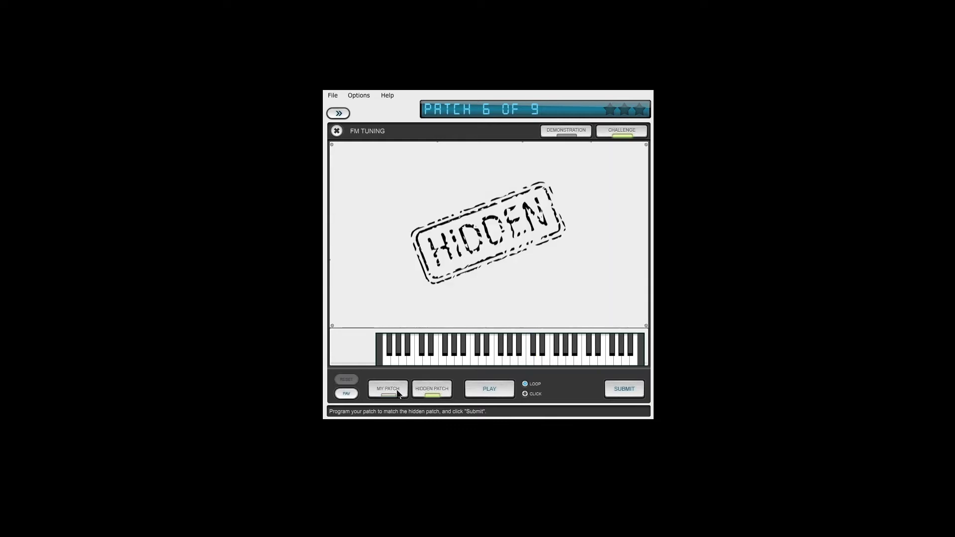
{"action": "left_click", "coordinate": [398, 394]}
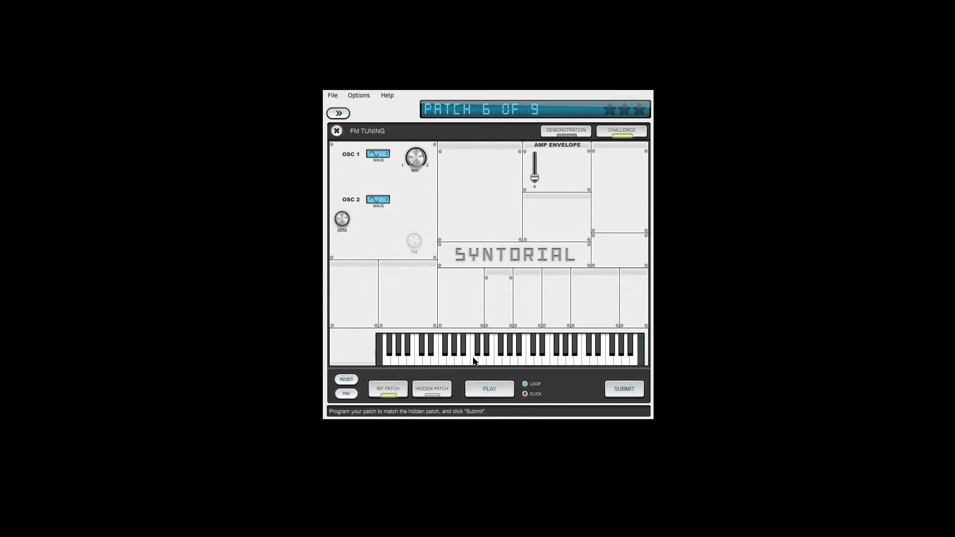
{"action": "left_click", "coordinate": [433, 384]}
{"action": "left_click", "coordinate": [405, 392]}
{"action": "left_click", "coordinate": [433, 387]}
{"action": "left_click", "coordinate": [398, 387]}
{"action": "left_click", "coordinate": [432, 389]}
{"action": "left_click", "coordinate": [387, 389]}
{"action": "left_click", "coordinate": [422, 393]}
{"action": "left_click", "coordinate": [388, 388]}
Step: Recheck hidden Patch 6, submit my patch and bring up my patch for Patch 7
{"action": "left_click", "coordinate": [423, 393]}
{"action": "left_click", "coordinate": [433, 392]}
{"action": "left_click", "coordinate": [433, 392]}
{"action": "left_click", "coordinate": [433, 391]}
{"action": "left_click", "coordinate": [624, 389]}
{"action": "left_click", "coordinate": [606, 393]}
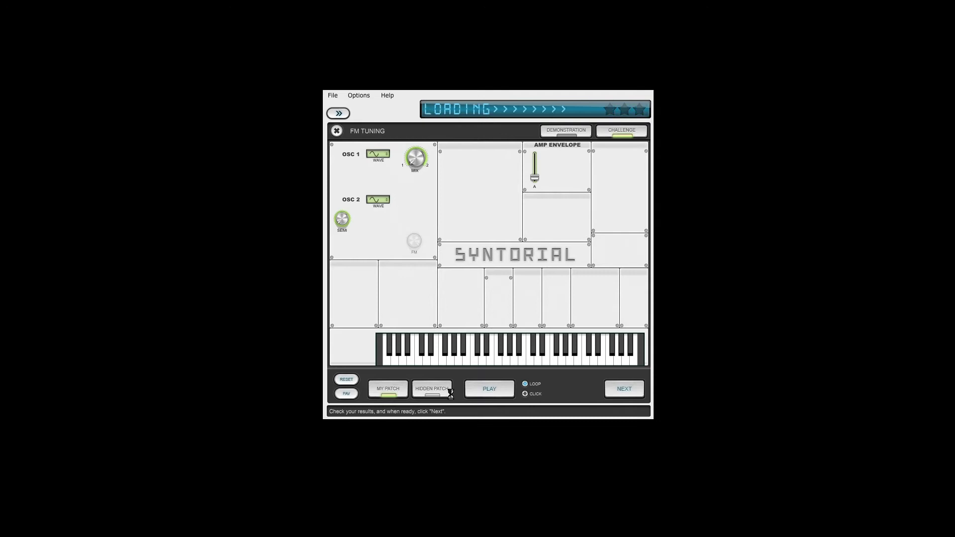
{"action": "left_click", "coordinate": [391, 388]}
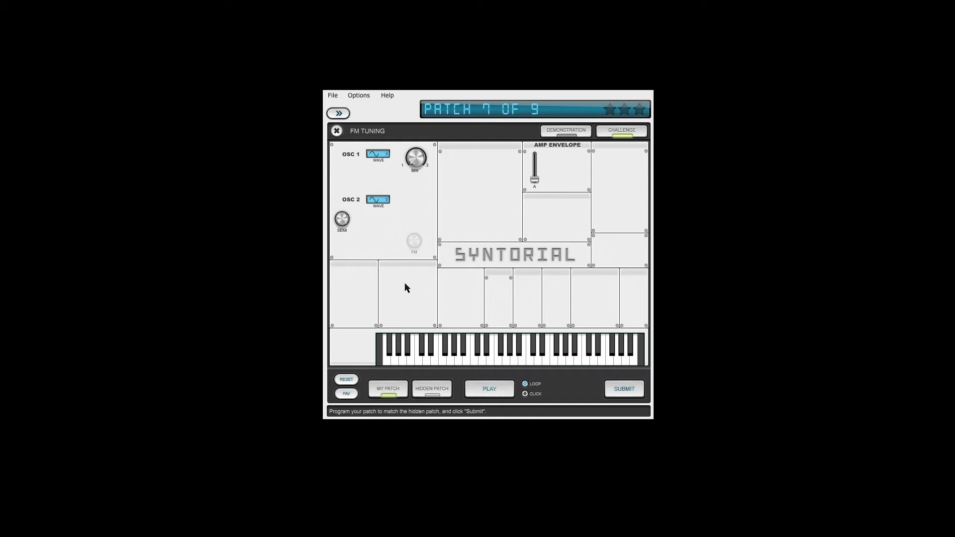
Step: Compare my two-sine patch with hidden Patch 7
{"action": "left_click", "coordinate": [418, 387]}
{"action": "left_click", "coordinate": [404, 392]}
{"action": "left_click", "coordinate": [430, 387]}
{"action": "left_click", "coordinate": [398, 394]}
{"action": "left_click", "coordinate": [429, 389]}
{"action": "left_click", "coordinate": [401, 391]}
{"action": "left_click", "coordinate": [431, 390]}
Step: Recheck my patch against hidden Patch 7, submit it and bring up my patch for Patch 8
{"action": "left_click", "coordinate": [403, 390]}
{"action": "left_click", "coordinate": [438, 391]}
{"action": "left_click", "coordinate": [624, 390]}
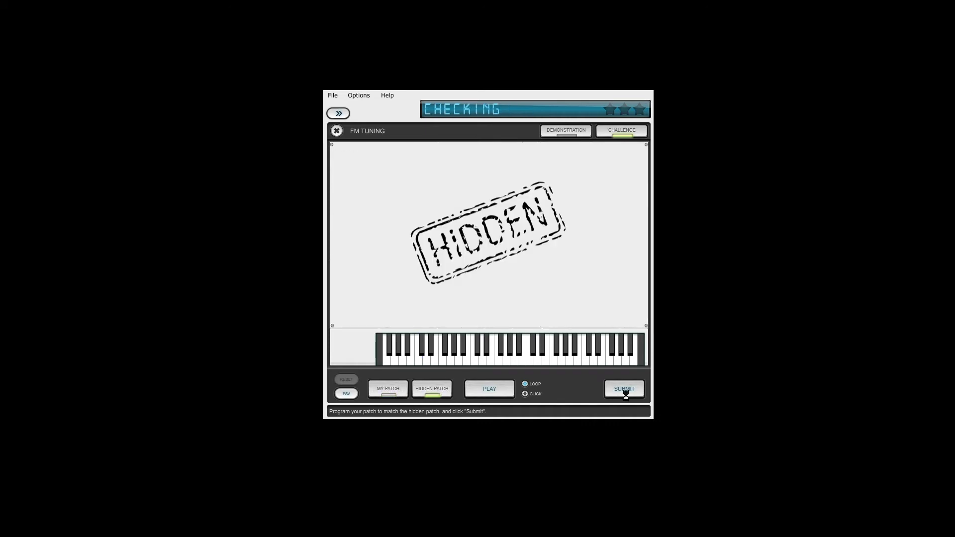
{"action": "left_click", "coordinate": [606, 389]}
{"action": "left_click", "coordinate": [398, 393]}
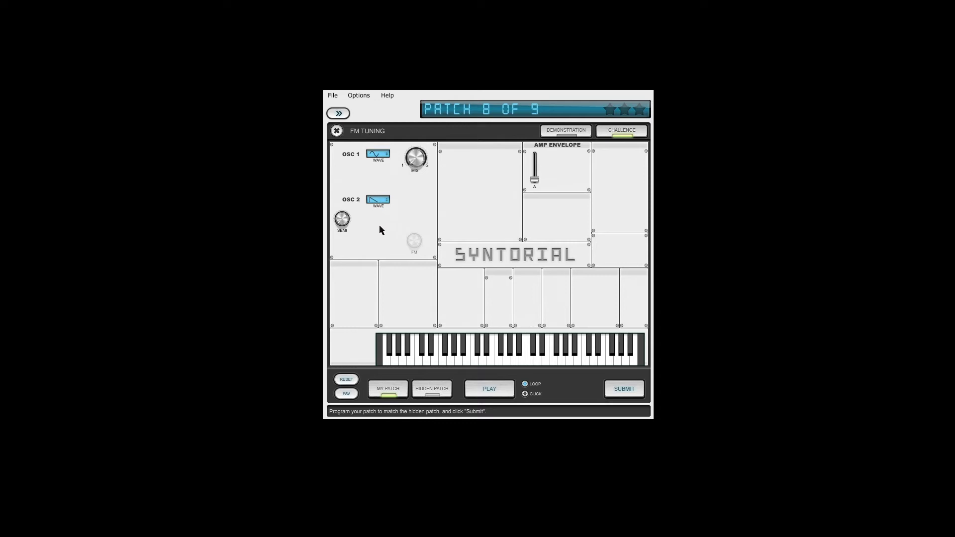
Step: Set Osc 2 to a sine wave and compare my patch with hidden Patch 8
{"action": "left_click", "coordinate": [378, 200]}
{"action": "left_click", "coordinate": [432, 391]}
{"action": "left_click", "coordinate": [388, 390]}
{"action": "left_click", "coordinate": [431, 389]}
{"action": "left_click", "coordinate": [388, 389]}
Step: Switch repeatedly between my patch and hidden Patch 8 to compare their sounds
{"action": "left_click", "coordinate": [427, 391]}
{"action": "left_click", "coordinate": [402, 390]}
{"action": "left_click", "coordinate": [439, 391]}
{"action": "left_click", "coordinate": [404, 390]}
{"action": "left_click", "coordinate": [432, 390]}
{"action": "left_click", "coordinate": [399, 392]}
{"action": "left_click", "coordinate": [419, 390]}
{"action": "left_click", "coordinate": [396, 390]}
{"action": "left_click", "coordinate": [438, 393]}
Step: Finish matching hidden Patch 8 with a slightly raised amp envelope attack and bring up my patch for Patch 9
{"action": "left_click", "coordinate": [398, 391]}
{"action": "left_click_drag", "start_coordinate": [536, 180], "coordinate": [536, 177]}
{"action": "left_click", "coordinate": [427, 391]}
{"action": "left_click", "coordinate": [402, 392]}
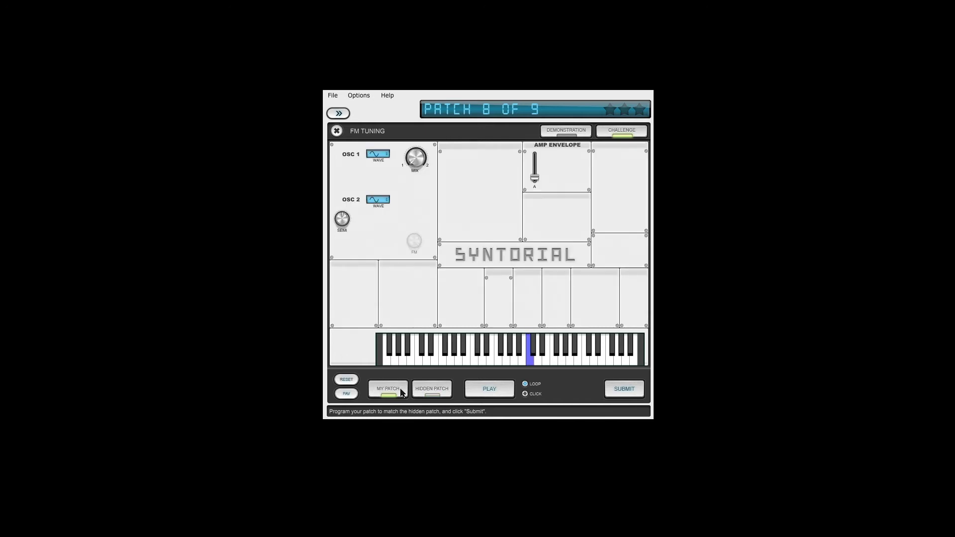
{"action": "left_click", "coordinate": [428, 391]}
{"action": "left_click", "coordinate": [398, 391]}
Step: Slightly raise the amp envelope attack, compare my patch with hidden Patch 9 and submit it
{"action": "left_click_drag", "start_coordinate": [535, 182], "coordinate": [535, 179]}
{"action": "left_click", "coordinate": [431, 391]}
{"action": "left_click", "coordinate": [395, 392]}
{"action": "left_click", "coordinate": [417, 396]}
{"action": "left_click", "coordinate": [407, 391]}
{"action": "left_click", "coordinate": [436, 395]}
{"action": "left_click", "coordinate": [431, 392]}
{"action": "left_click", "coordinate": [437, 393]}
{"action": "left_click", "coordinate": [619, 390]}
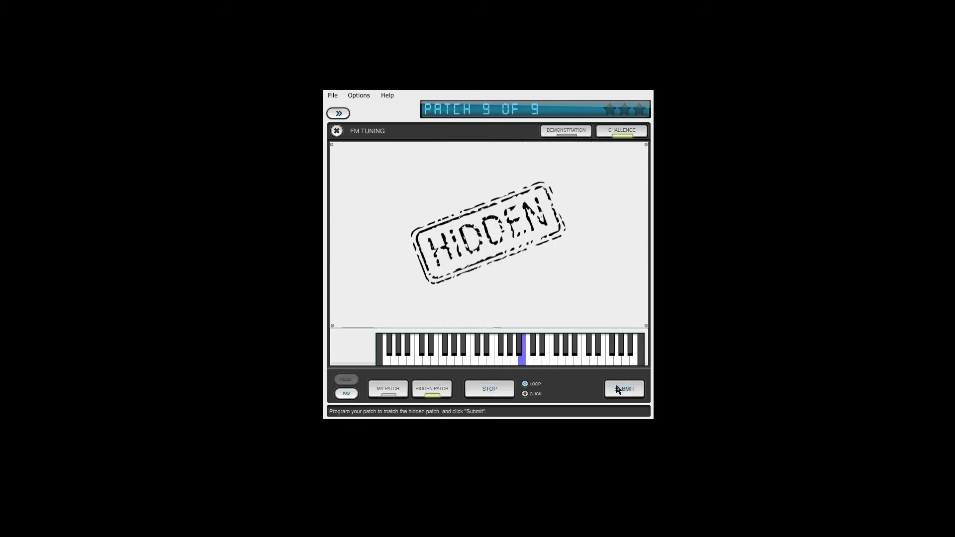
{"action": "left_click", "coordinate": [618, 390]}
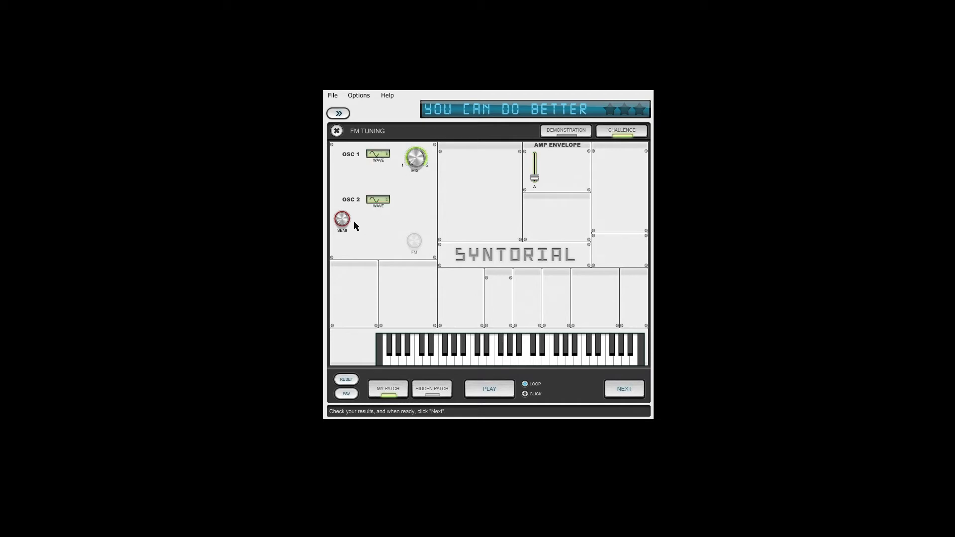
Step: Compare the submitted patch with hidden Patch 9 and try a higher Osc 2 semitone setting
{"action": "left_click", "coordinate": [431, 390]}
{"action": "left_click", "coordinate": [386, 391]}
{"action": "left_click", "coordinate": [429, 394]}
{"action": "left_click", "coordinate": [388, 388]}
{"action": "left_click_drag", "start_coordinate": [350, 222], "coordinate": [349, 165]}
{"action": "left_click", "coordinate": [421, 393]}
Step: Start the retry of Patch 9 and set both oscillators to sine waves while listening to the hidden patch
{"action": "left_click", "coordinate": [622, 391]}
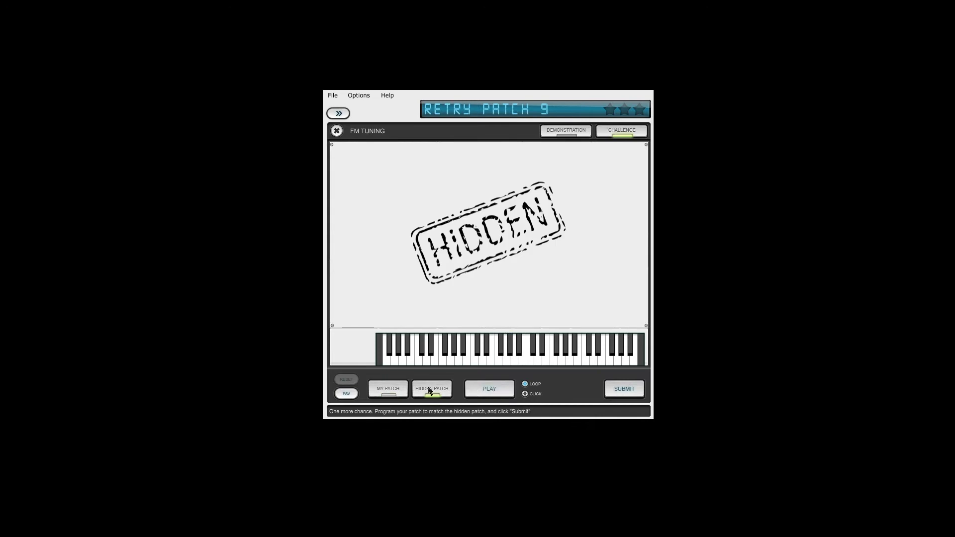
{"action": "left_click", "coordinate": [388, 390]}
{"action": "left_click", "coordinate": [383, 159]}
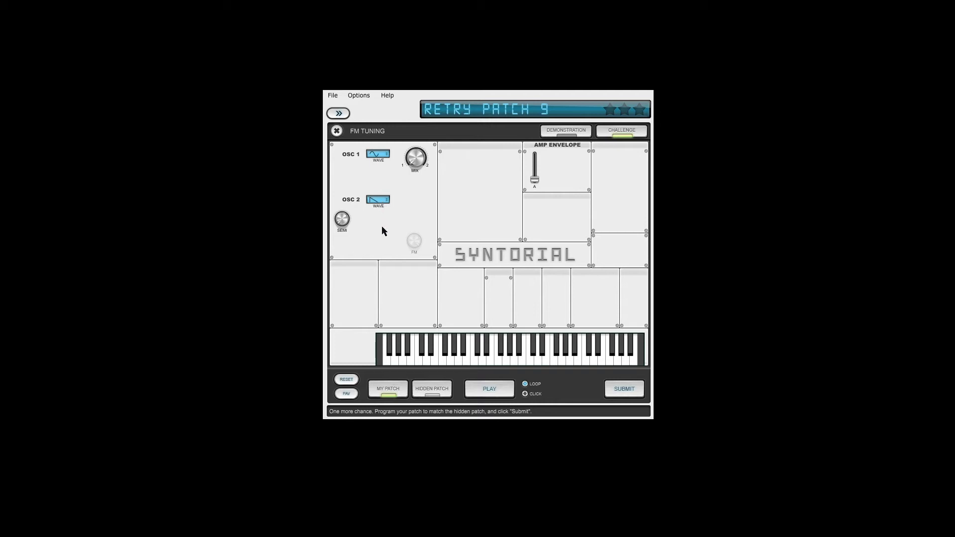
{"action": "left_click", "coordinate": [432, 389]}
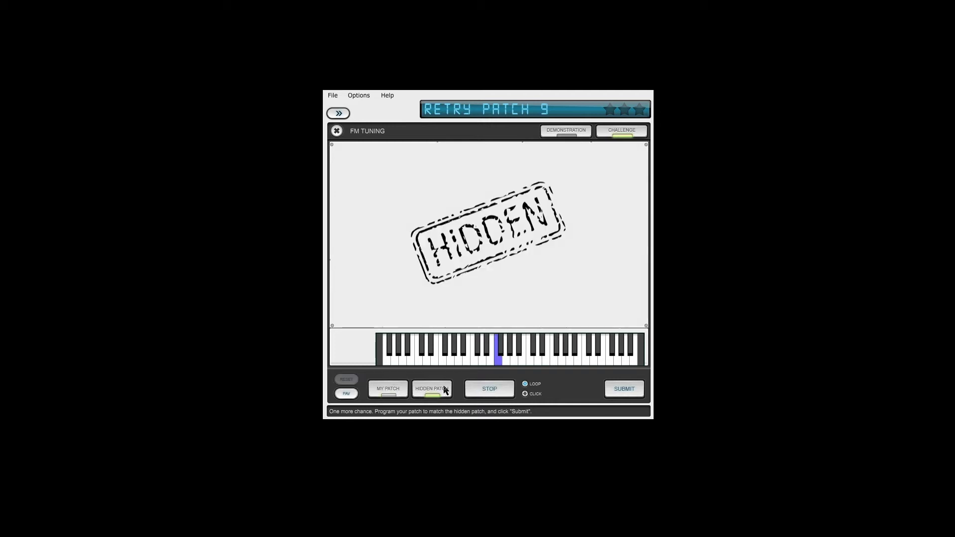
{"action": "left_click", "coordinate": [393, 389]}
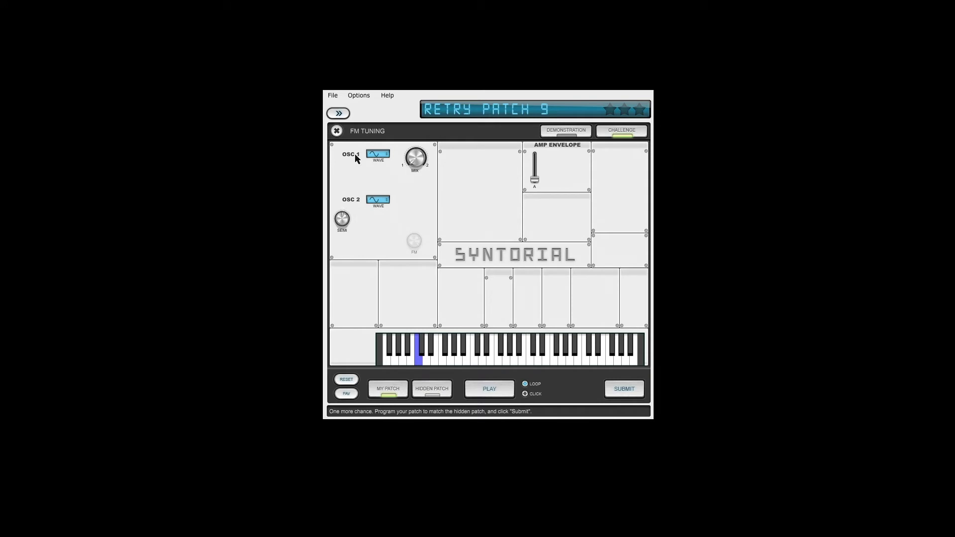
Step: Switch repeatedly between my retry patch and hidden Patch 9 to compare their sounds
{"action": "left_click", "coordinate": [429, 389]}
{"action": "left_click", "coordinate": [388, 389]}
{"action": "left_click", "coordinate": [441, 389]}
{"action": "left_click", "coordinate": [394, 391]}
{"action": "left_click", "coordinate": [415, 394]}
{"action": "left_click", "coordinate": [395, 393]}
{"action": "left_click", "coordinate": [433, 393]}
{"action": "left_click", "coordinate": [395, 393]}
Step: Finish matching hidden Patch 9 with a slightly raised amp envelope attack and submit the retry
{"action": "left_click", "coordinate": [426, 393]}
{"action": "left_click", "coordinate": [391, 391]}
{"action": "left_click", "coordinate": [432, 392]}
{"action": "left_click", "coordinate": [394, 393]}
{"action": "left_click", "coordinate": [434, 394]}
{"action": "left_click", "coordinate": [388, 394]}
{"action": "left_click", "coordinate": [433, 393]}
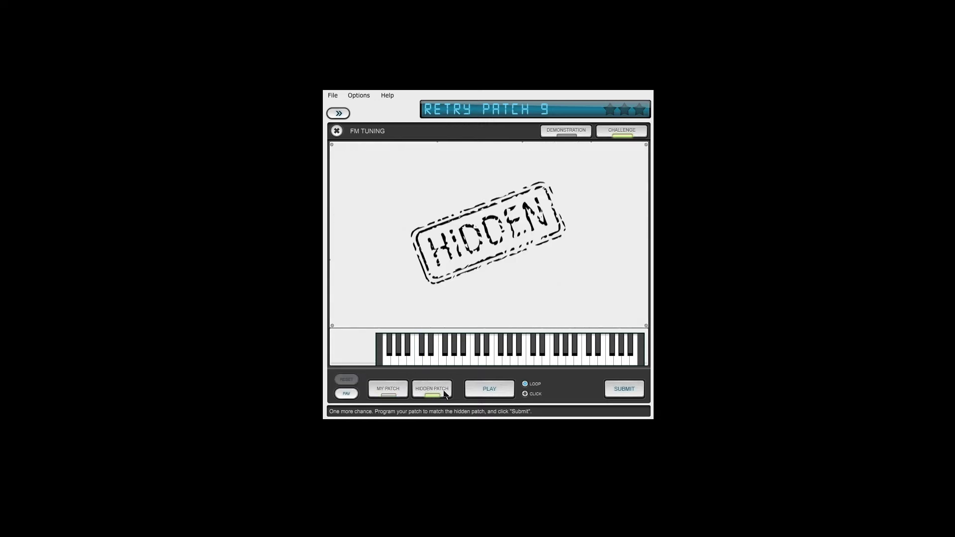
{"action": "left_click", "coordinate": [625, 389]}
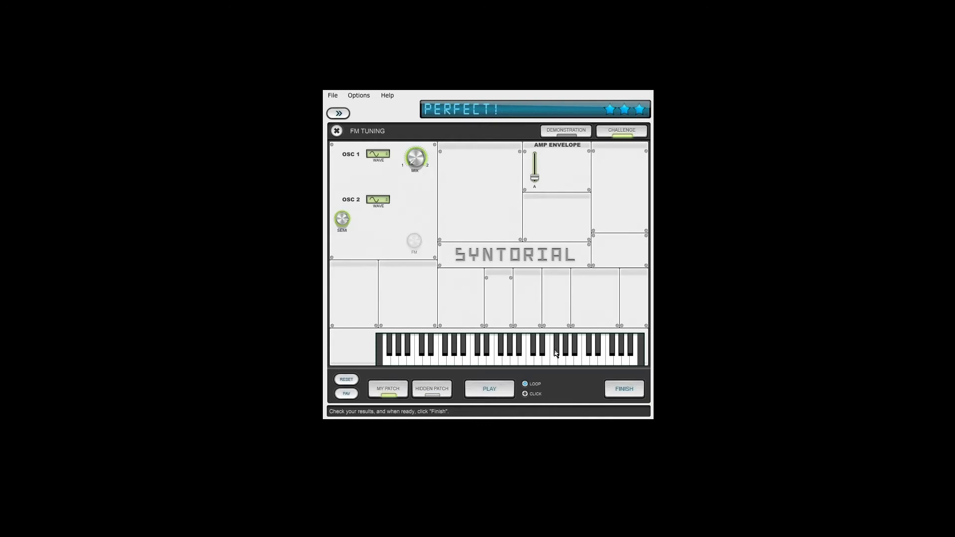
Step: Finish the FM Tuning challenge, go to the next lesson and start the FM Amount and Tuning challenge
{"action": "left_click", "coordinate": [615, 391]}
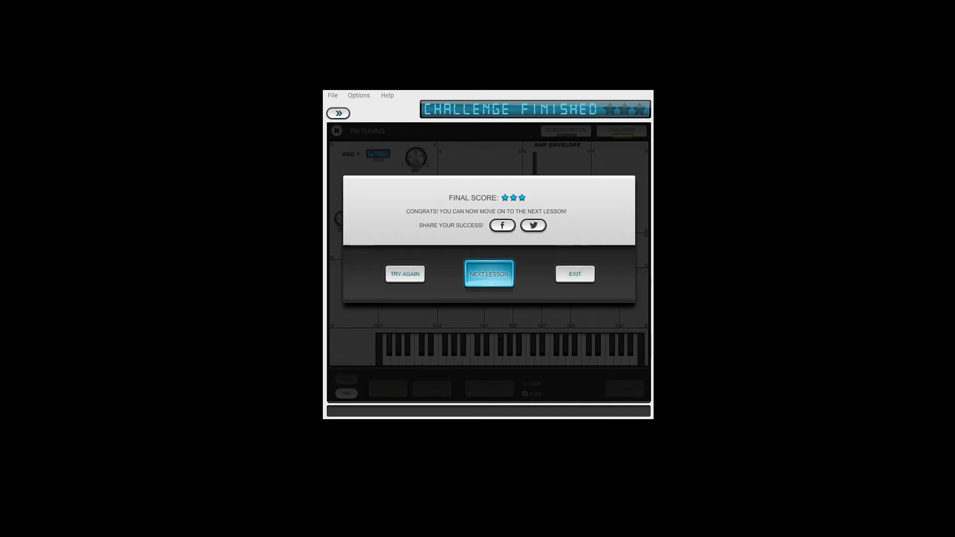
{"action": "key", "text": "Return"}
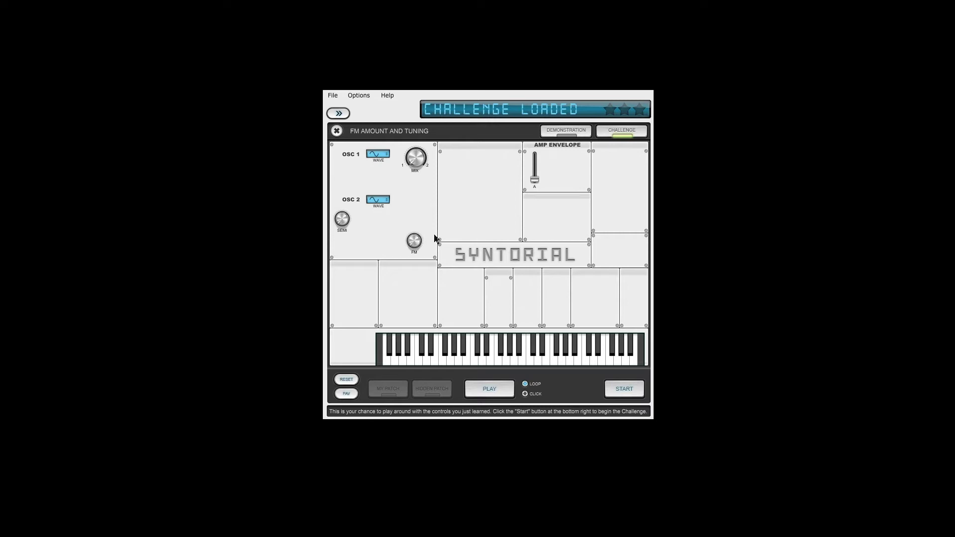
{"action": "left_click", "coordinate": [538, 179]}
{"action": "left_click", "coordinate": [482, 391]}
{"action": "left_click", "coordinate": [613, 391]}
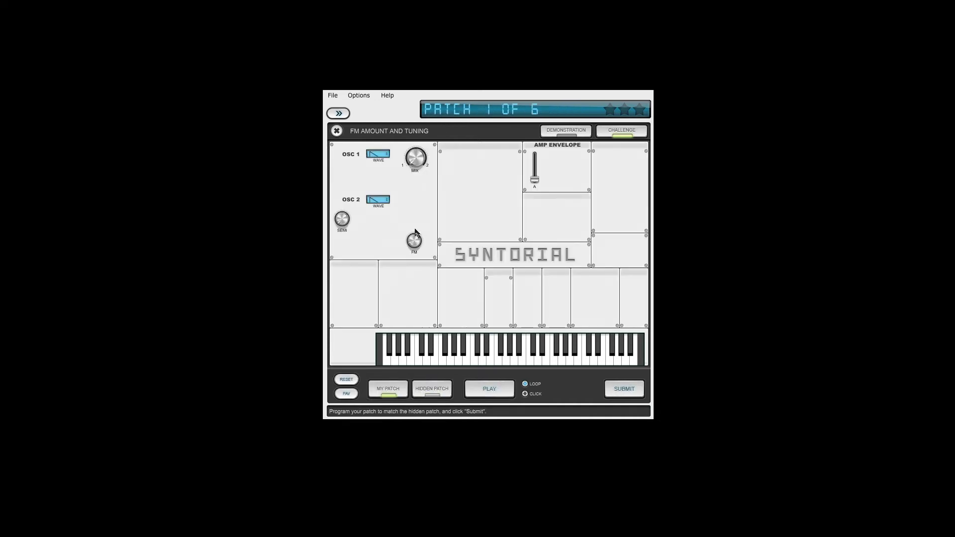
Step: Set my patch to two sine oscillators with a slightly raised amp envelope attack and compare it with hidden Patch 1
{"action": "left_click", "coordinate": [387, 152]}
{"action": "left_click", "coordinate": [427, 387]}
{"action": "left_click", "coordinate": [403, 387]}
{"action": "left_click", "coordinate": [432, 392]}
{"action": "left_click", "coordinate": [394, 393]}
{"action": "key", "text": "Tab"}
{"action": "key", "text": "Tab"}
{"action": "left_click", "coordinate": [436, 387]}
{"action": "left_click", "coordinate": [402, 388]}
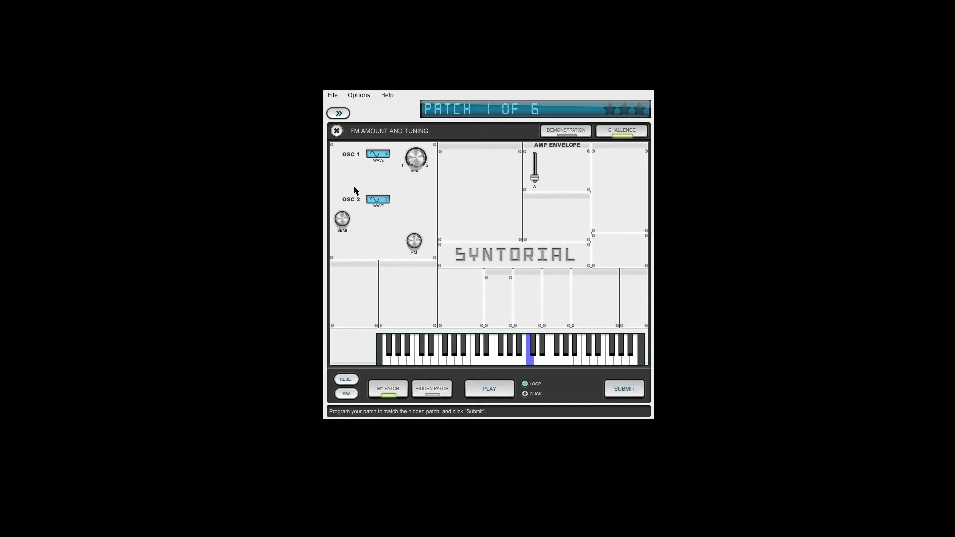
Step: Switch repeatedly between my patch and hidden Patch 1 to compare their sounds
{"action": "left_click", "coordinate": [430, 391]}
{"action": "left_click", "coordinate": [394, 390]}
{"action": "left_click", "coordinate": [431, 390]}
{"action": "left_click", "coordinate": [404, 392]}
{"action": "left_click", "coordinate": [433, 390]}
{"action": "left_click", "coordinate": [390, 390]}
{"action": "left_click", "coordinate": [433, 391]}
{"action": "left_click", "coordinate": [396, 390]}
{"action": "left_click", "coordinate": [432, 390]}
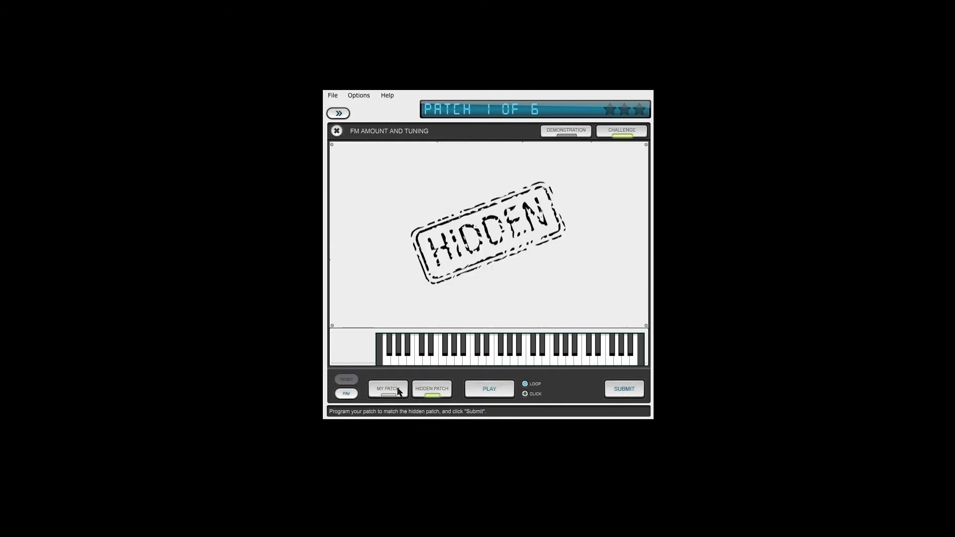
Step: Recheck my patch against hidden Patch 1, submit it and bring up my patch for Patch 2
{"action": "left_click", "coordinate": [396, 389]}
{"action": "left_click", "coordinate": [431, 390]}
{"action": "left_click", "coordinate": [629, 390]}
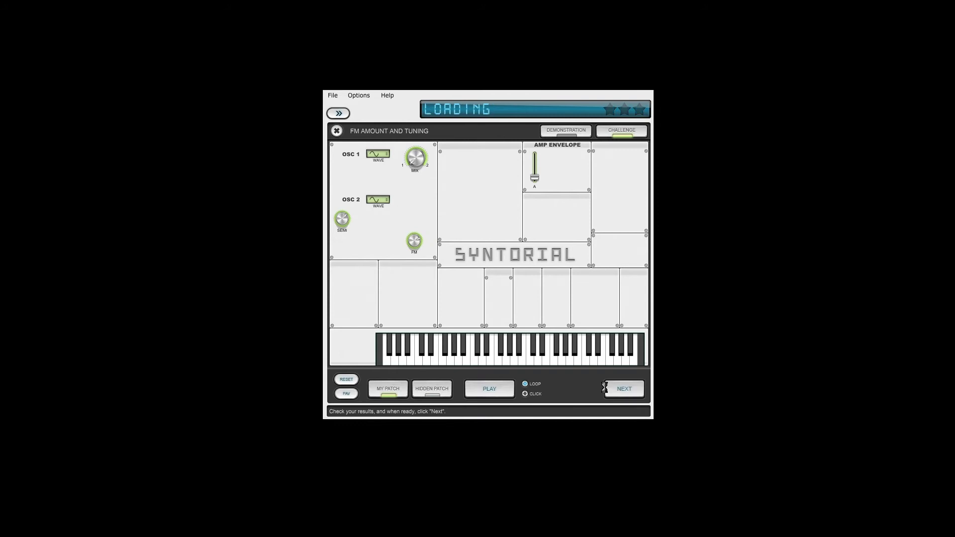
{"action": "left_click", "coordinate": [396, 394]}
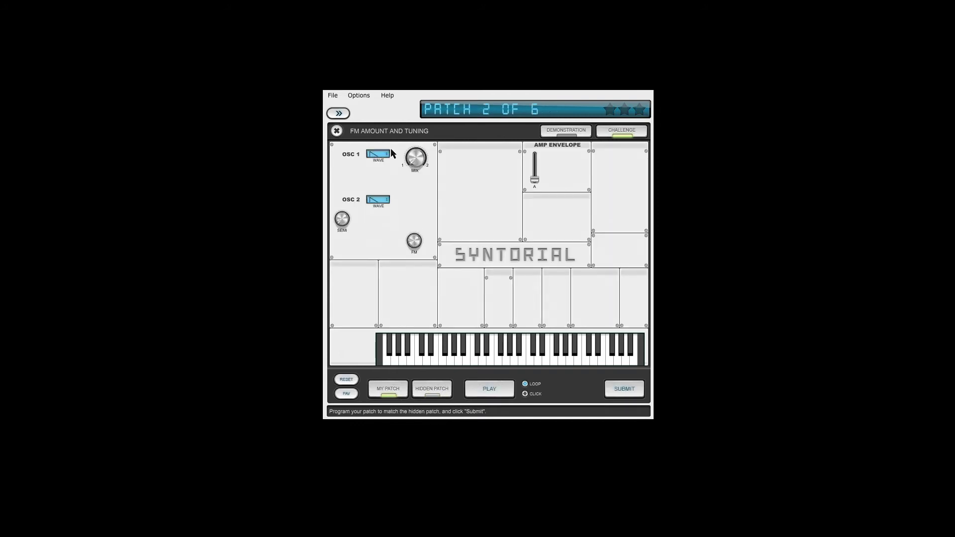
Step: Set both oscillators to sine waves and lower the Osc 2 semitones while comparing with hidden Patch 2
{"action": "left_click", "coordinate": [378, 153]}
{"action": "left_click", "coordinate": [423, 397]}
{"action": "left_click", "coordinate": [391, 393]}
{"action": "left_click", "coordinate": [433, 392]}
{"action": "left_click", "coordinate": [389, 392]}
{"action": "left_click", "coordinate": [443, 390]}
{"action": "left_click", "coordinate": [393, 390]}
{"action": "left_click_drag", "start_coordinate": [341, 214], "coordinate": [341, 225]}
Step: Slightly raise the amp envelope attack and compare my patch with hidden Patch 2
{"action": "left_click", "coordinate": [421, 393]}
{"action": "left_click", "coordinate": [391, 390]}
{"action": "left_click", "coordinate": [432, 391]}
{"action": "left_click", "coordinate": [388, 391]}
{"action": "left_click", "coordinate": [431, 391]}
{"action": "left_click", "coordinate": [388, 390]}
{"action": "left_click", "coordinate": [431, 393]}
{"action": "left_click", "coordinate": [402, 392]}
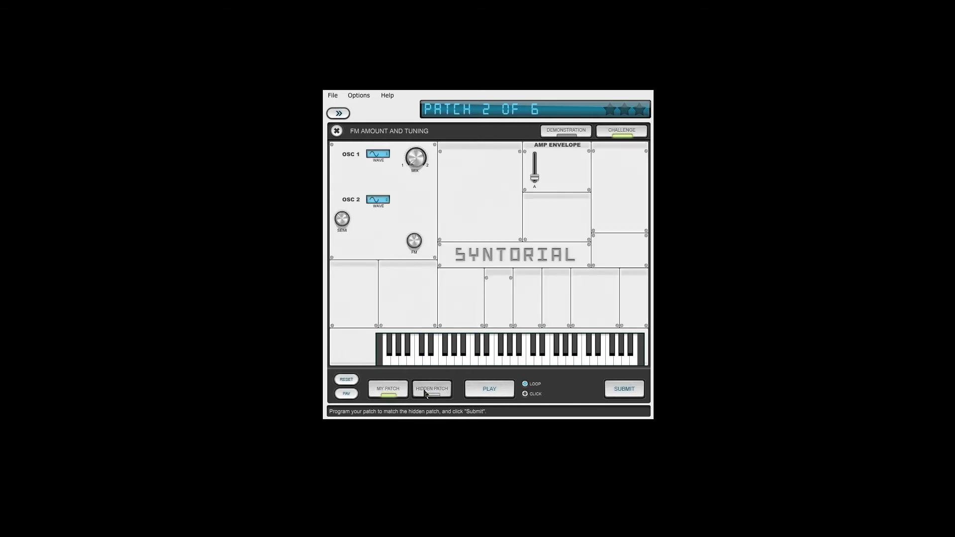
Step: Recheck my patch against hidden Patch 2, submit it and bring up my patch for Patch 3
{"action": "left_click", "coordinate": [427, 393]}
{"action": "left_click", "coordinate": [393, 392]}
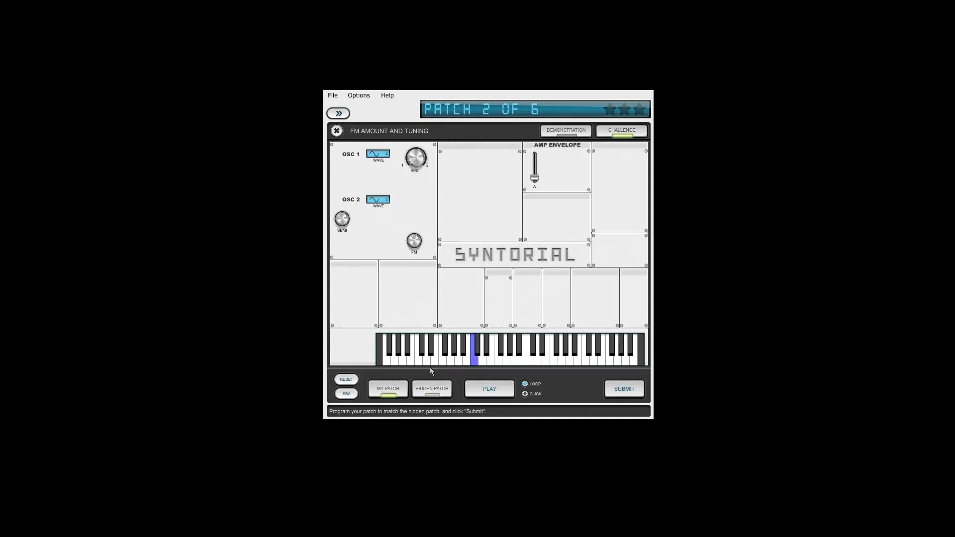
{"action": "left_click", "coordinate": [432, 390]}
{"action": "left_click", "coordinate": [626, 388]}
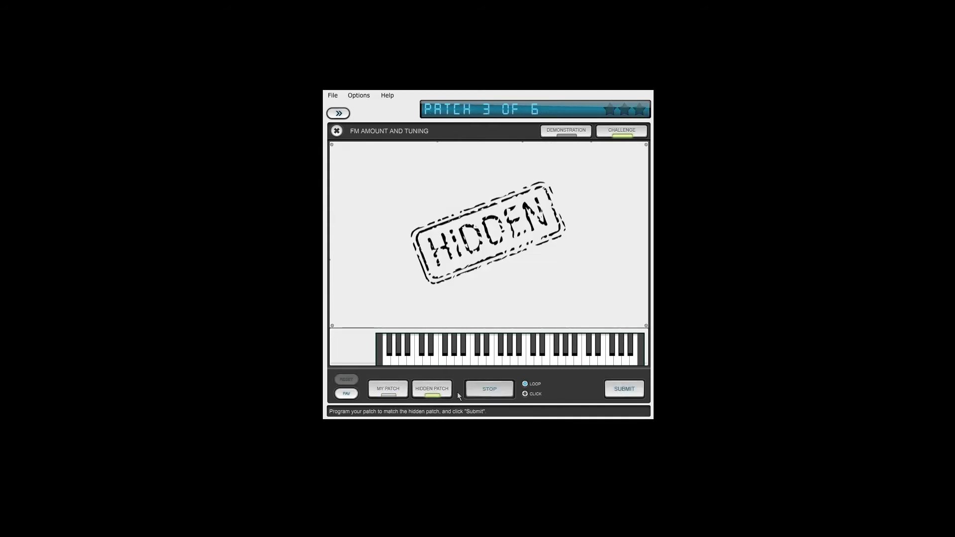
{"action": "left_click", "coordinate": [400, 387]}
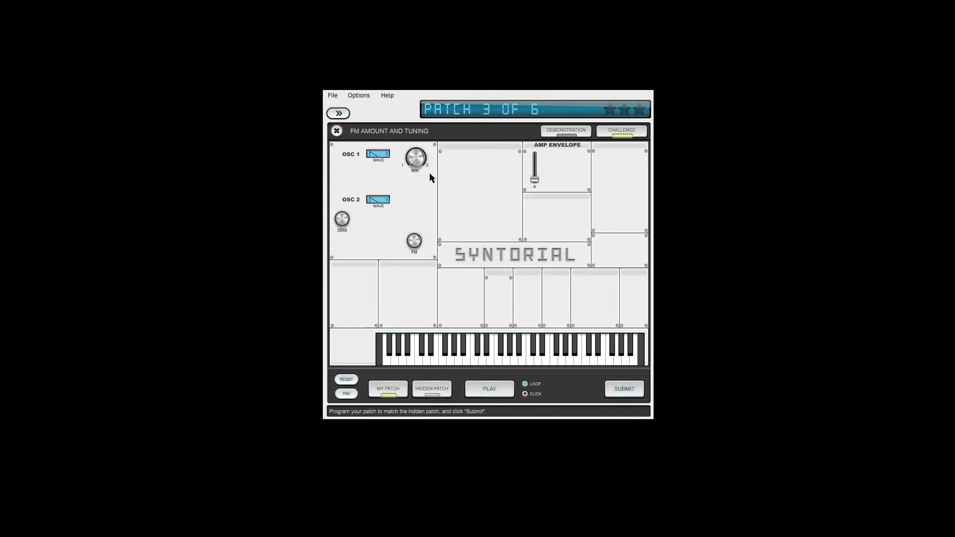
Step: Change the waves of both oscillators and compare my patch with hidden Patch 3
{"action": "left_click", "coordinate": [387, 154]}
{"action": "left_click", "coordinate": [378, 200]}
{"action": "left_click", "coordinate": [434, 383]}
{"action": "left_click", "coordinate": [425, 387]}
{"action": "left_click", "coordinate": [432, 389]}
{"action": "left_click", "coordinate": [419, 391]}
{"action": "left_click", "coordinate": [398, 391]}
Step: Switch repeatedly between my patch and hidden Patch 3 to check how closely the sounds match
{"action": "left_click", "coordinate": [431, 384]}
{"action": "left_click", "coordinate": [401, 389]}
{"action": "left_click", "coordinate": [423, 391]}
{"action": "left_click", "coordinate": [404, 394]}
{"action": "left_click", "coordinate": [443, 391]}
{"action": "left_click", "coordinate": [392, 392]}
{"action": "left_click", "coordinate": [418, 392]}
{"action": "left_click", "coordinate": [404, 391]}
{"action": "left_click", "coordinate": [432, 393]}
Step: Submit the Patch 3 answer and bring up my patch for Patch 4
{"action": "left_click", "coordinate": [618, 389]}
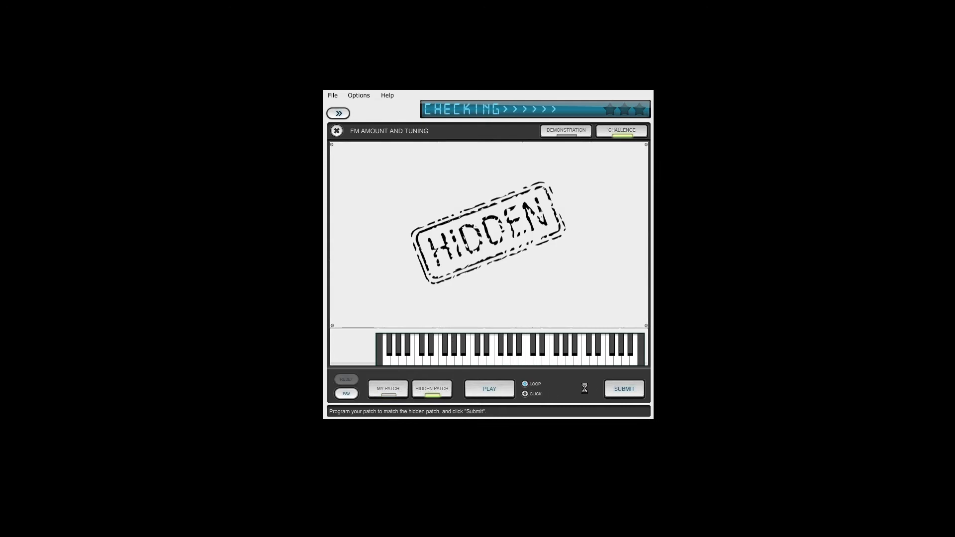
{"action": "left_click", "coordinate": [480, 393]}
{"action": "left_click", "coordinate": [480, 393]}
{"action": "left_click", "coordinate": [404, 396]}
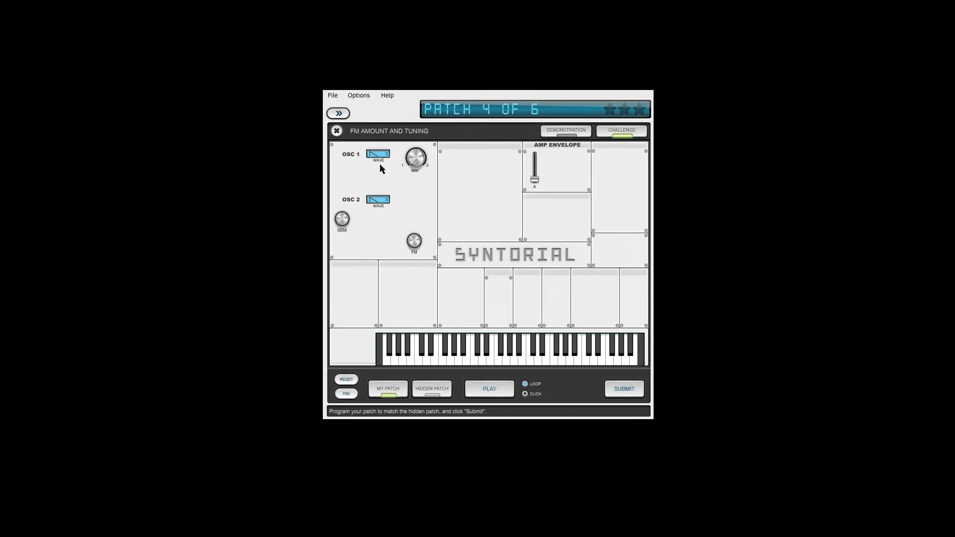
Step: Set both oscillators to sine waves and slightly raise the amp envelope attack while comparing with hidden Patch 4
{"action": "left_click", "coordinate": [378, 199]}
{"action": "left_click", "coordinate": [430, 390]}
{"action": "left_click", "coordinate": [396, 392]}
{"action": "left_click", "coordinate": [422, 389]}
{"action": "left_click", "coordinate": [400, 391]}
{"action": "left_click", "coordinate": [423, 390]}
{"action": "left_click", "coordinate": [398, 391]}
{"action": "left_click", "coordinate": [427, 389]}
{"action": "left_click", "coordinate": [390, 390]}
{"action": "left_click", "coordinate": [425, 389]}
{"action": "left_click", "coordinate": [388, 389]}
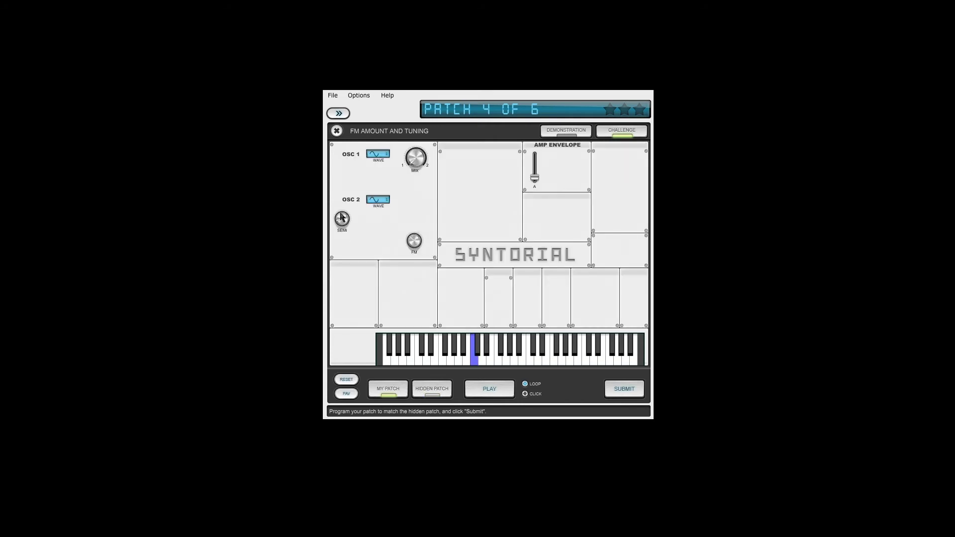
Step: Fine-tune the Osc 2 semitones and FM amount against hidden Patch 4
{"action": "left_click", "coordinate": [431, 389]}
{"action": "left_click", "coordinate": [396, 390]}
{"action": "left_click", "coordinate": [429, 389]}
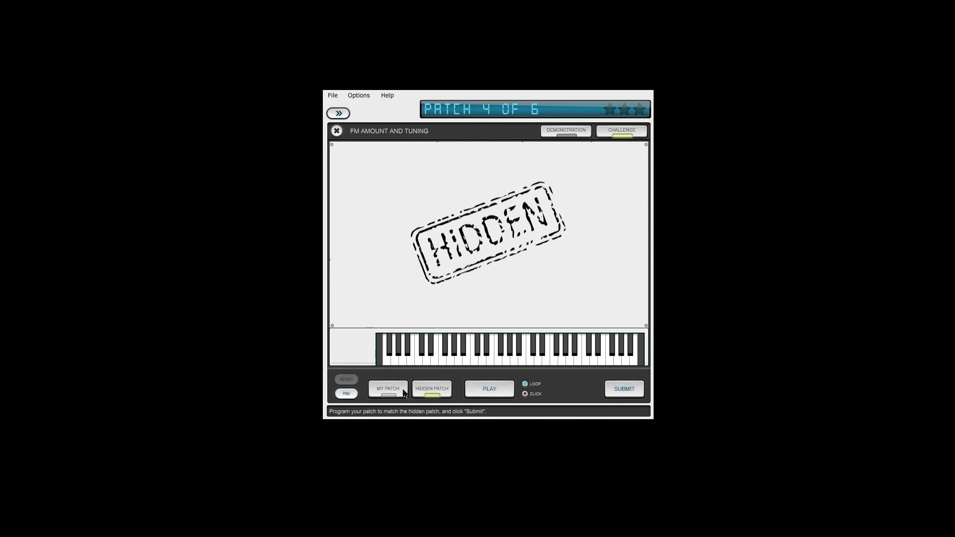
{"action": "left_click", "coordinate": [404, 394]}
{"action": "left_click", "coordinate": [414, 393]}
{"action": "left_click", "coordinate": [404, 394]}
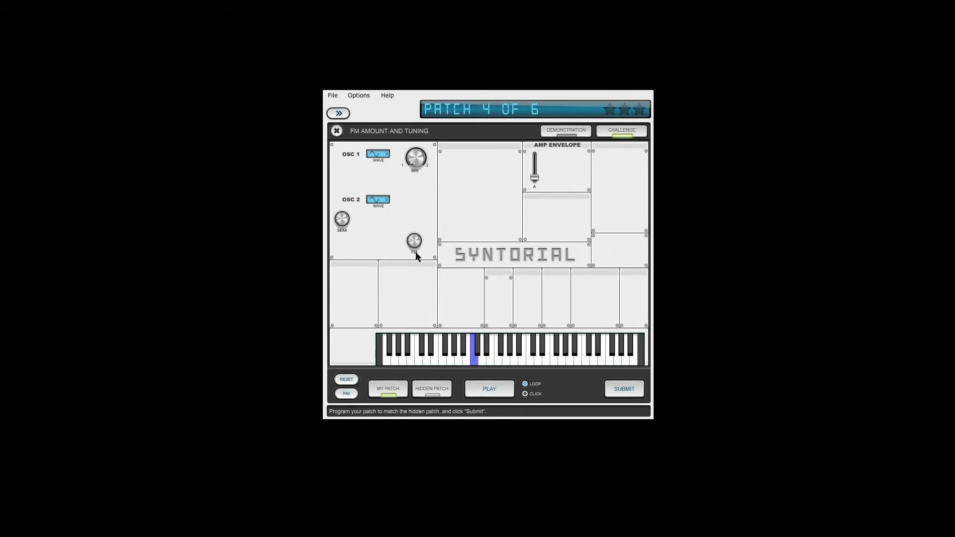
Step: Recheck my patch against hidden Patch 4, submit it and bring up my patch for Patch 5
{"action": "left_click", "coordinate": [442, 393]}
{"action": "left_click", "coordinate": [388, 391]}
{"action": "left_click", "coordinate": [429, 389]}
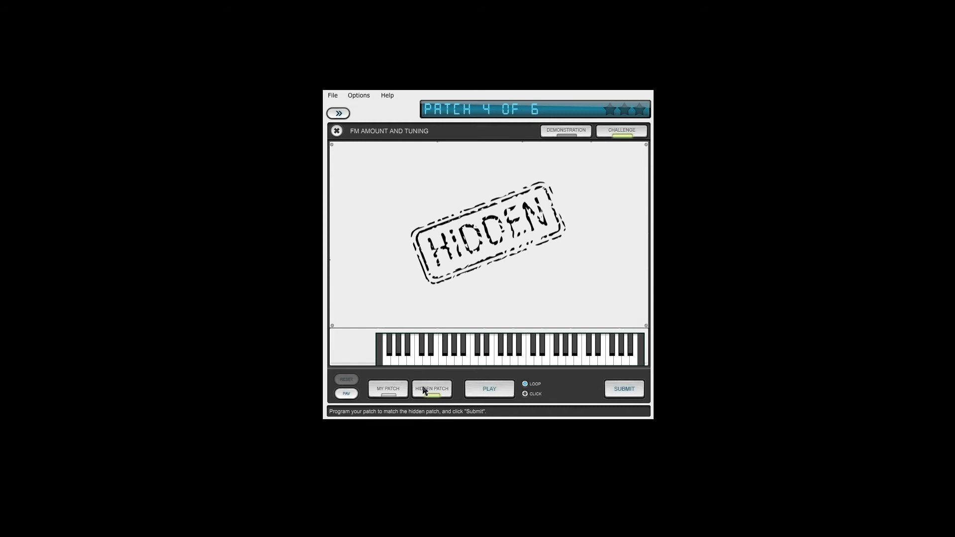
{"action": "left_click", "coordinate": [404, 394]}
{"action": "left_click", "coordinate": [613, 387]}
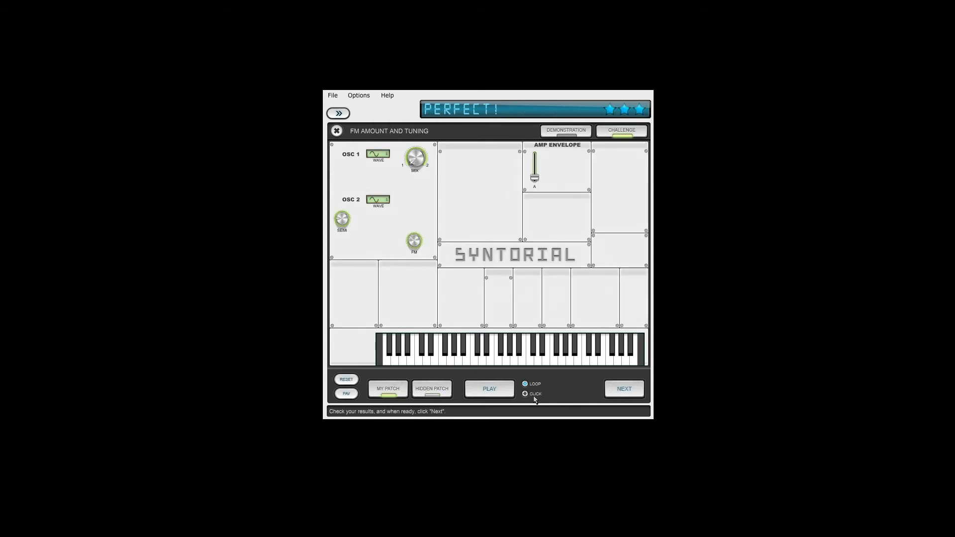
{"action": "left_click", "coordinate": [624, 389]}
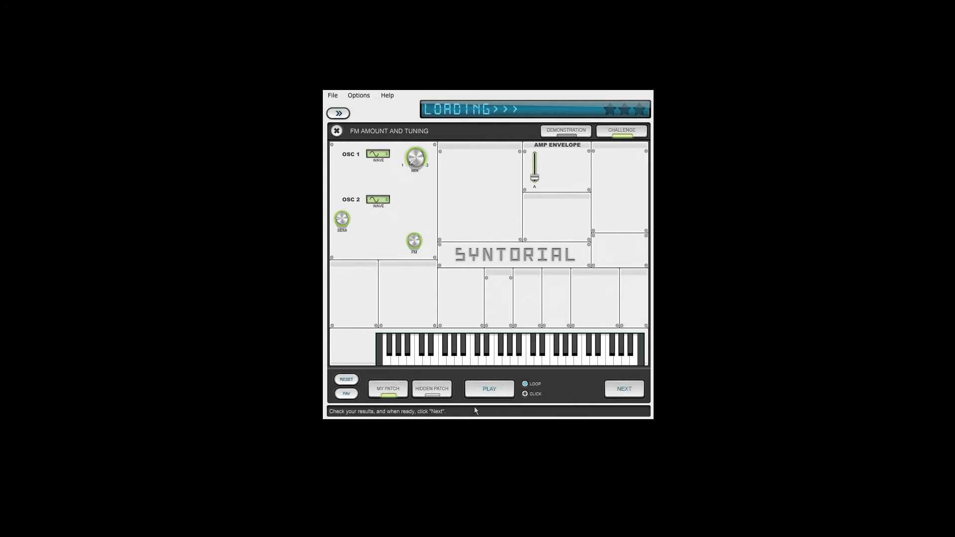
{"action": "left_click", "coordinate": [478, 391]}
{"action": "left_click", "coordinate": [395, 389]}
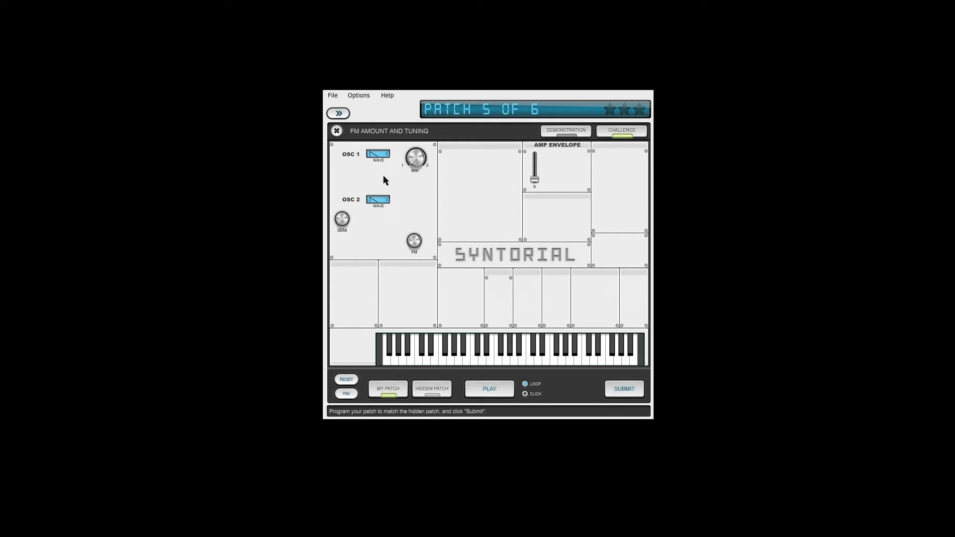
Step: Set both oscillators to sine waves and slightly raise the amp envelope attack while comparing with hidden Patch 5
{"action": "left_click", "coordinate": [378, 200]}
{"action": "left_click", "coordinate": [431, 389]}
{"action": "left_click", "coordinate": [388, 389]}
{"action": "left_click", "coordinate": [432, 389]}
{"action": "left_click", "coordinate": [388, 388]}
{"action": "left_click", "coordinate": [421, 387]}
{"action": "left_click", "coordinate": [398, 389]}
{"action": "left_click", "coordinate": [427, 389]}
{"action": "left_click", "coordinate": [401, 389]}
{"action": "left_click", "coordinate": [434, 388]}
{"action": "left_click", "coordinate": [398, 389]}
Step: Switch repeatedly between my patch and hidden Patch 5 to check the tuning and FM amount by ear
{"action": "left_click", "coordinate": [434, 389]}
{"action": "left_click", "coordinate": [398, 389]}
{"action": "left_click", "coordinate": [433, 389]}
{"action": "left_click", "coordinate": [394, 391]}
{"action": "left_click", "coordinate": [429, 389]}
{"action": "left_click", "coordinate": [402, 391]}
{"action": "left_click", "coordinate": [432, 389]}
{"action": "left_click", "coordinate": [388, 389]}
{"action": "left_click", "coordinate": [428, 390]}
{"action": "left_click", "coordinate": [393, 391]}
{"action": "left_click", "coordinate": [427, 393]}
{"action": "left_click", "coordinate": [389, 389]}
{"action": "left_click", "coordinate": [432, 393]}
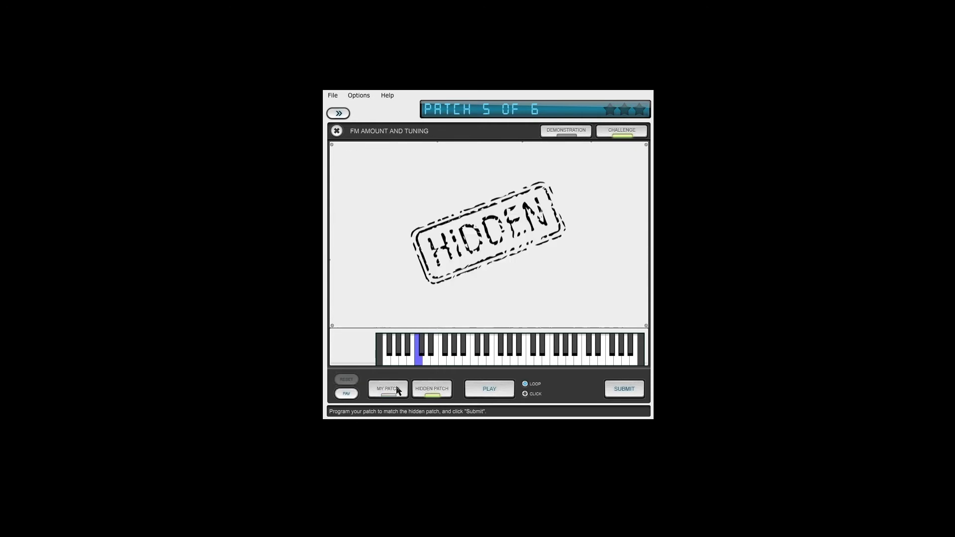
Step: Recheck my patch against hidden Patch 5, submit it and bring up my patch for Patch 6
{"action": "left_click", "coordinate": [399, 389]}
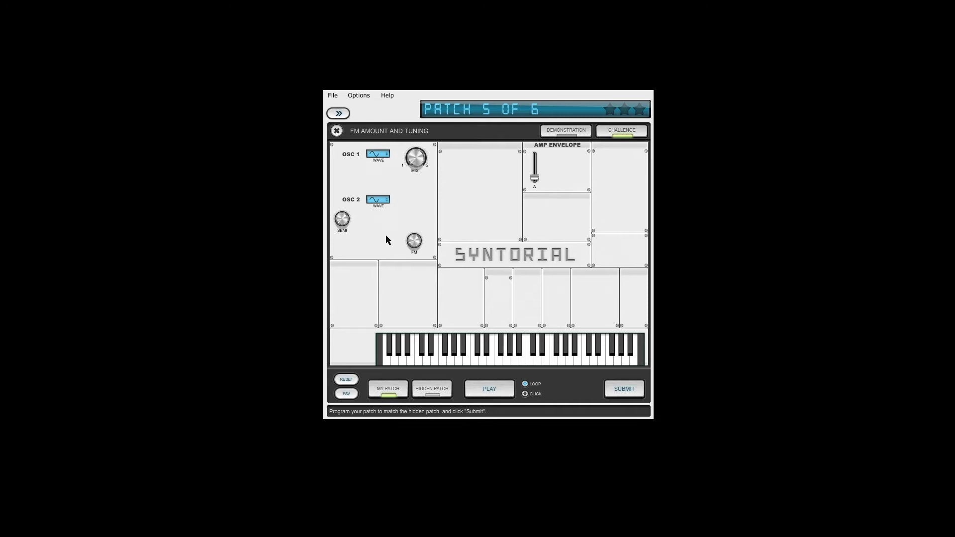
{"action": "left_click", "coordinate": [431, 393]}
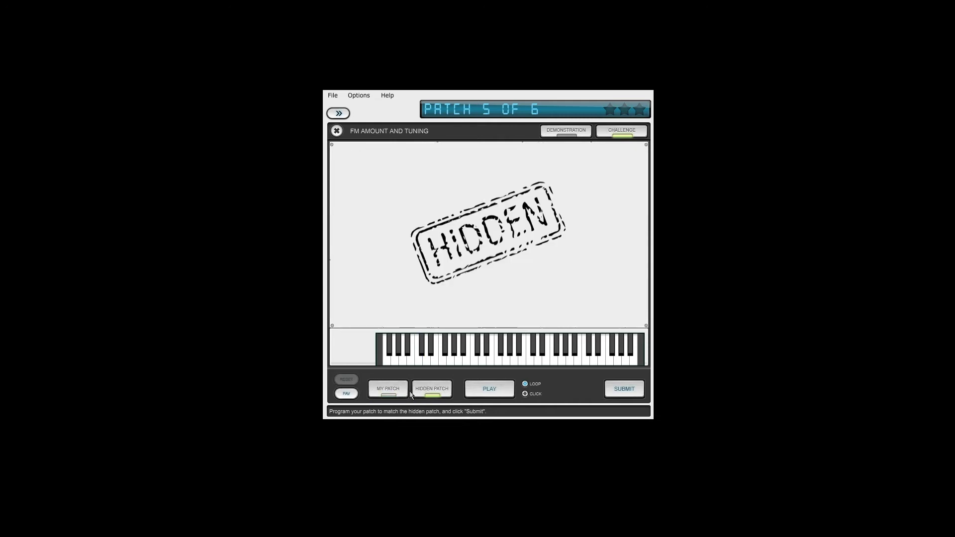
{"action": "left_click", "coordinate": [430, 394]}
{"action": "left_click", "coordinate": [619, 389]}
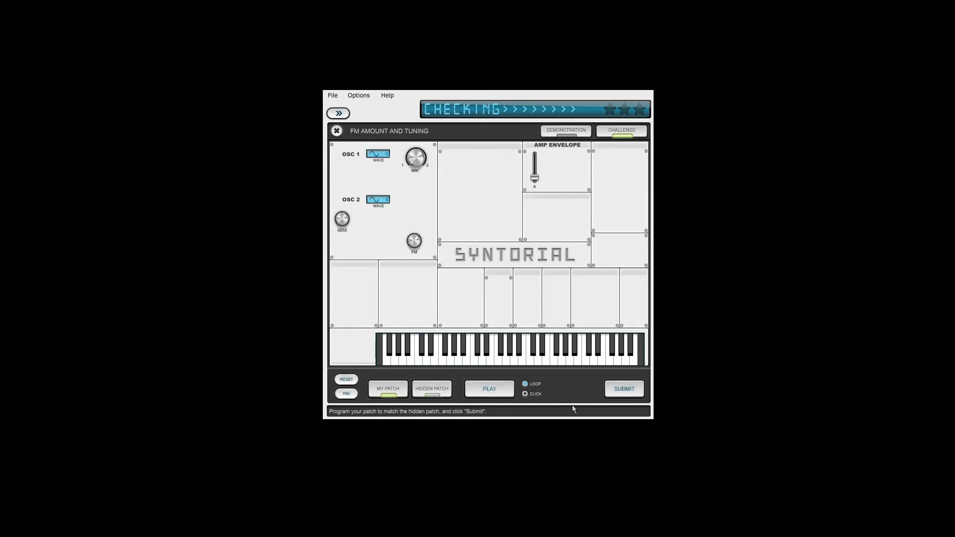
{"action": "left_click", "coordinate": [619, 389]}
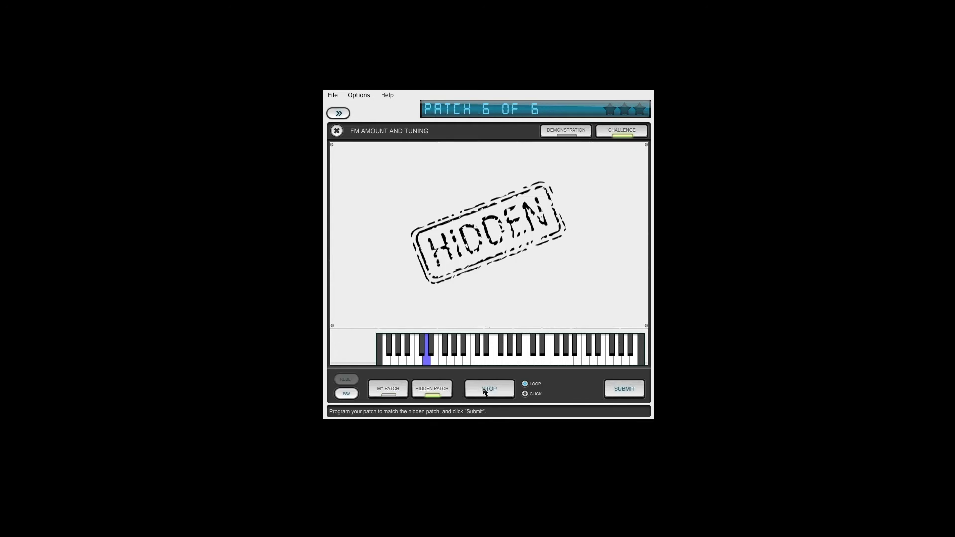
{"action": "left_click", "coordinate": [382, 389]}
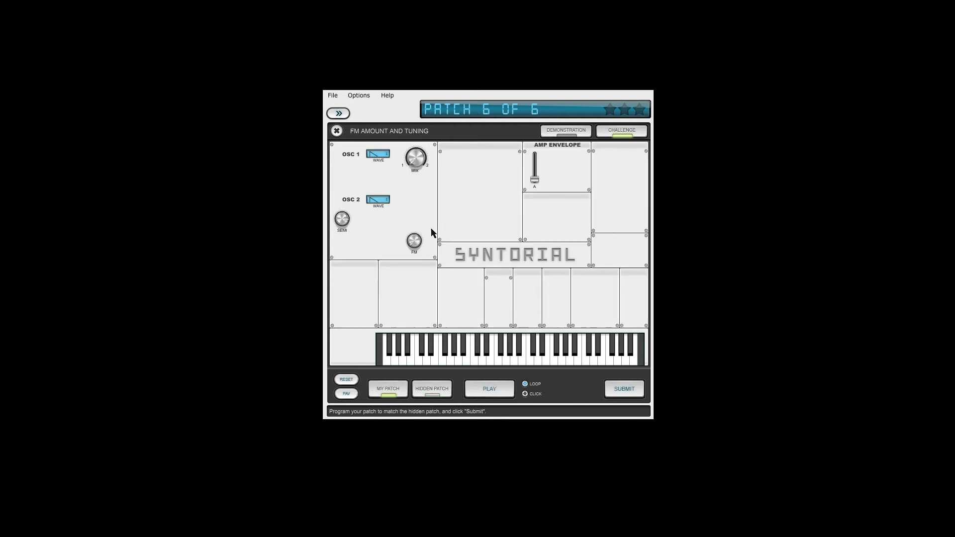
Step: Set both oscillators to sine waves and compare my patch with hidden Patch 6
{"action": "left_click", "coordinate": [385, 155]}
{"action": "left_click", "coordinate": [378, 200]}
{"action": "left_click", "coordinate": [414, 387]}
{"action": "left_click", "coordinate": [395, 389]}
{"action": "left_click", "coordinate": [431, 388]}
{"action": "left_click", "coordinate": [388, 388]}
{"action": "left_click", "coordinate": [442, 387]}
{"action": "left_click", "coordinate": [387, 389]}
Step: Recheck my patch against hidden Patch 6, submit it and finish the FM Amount and Tuning challenge
{"action": "left_click", "coordinate": [427, 389]}
{"action": "left_click", "coordinate": [388, 388]}
{"action": "left_click", "coordinate": [431, 390]}
{"action": "left_click", "coordinate": [397, 390]}
{"action": "left_click", "coordinate": [429, 391]}
{"action": "left_click", "coordinate": [406, 394]}
{"action": "left_click", "coordinate": [640, 397]}
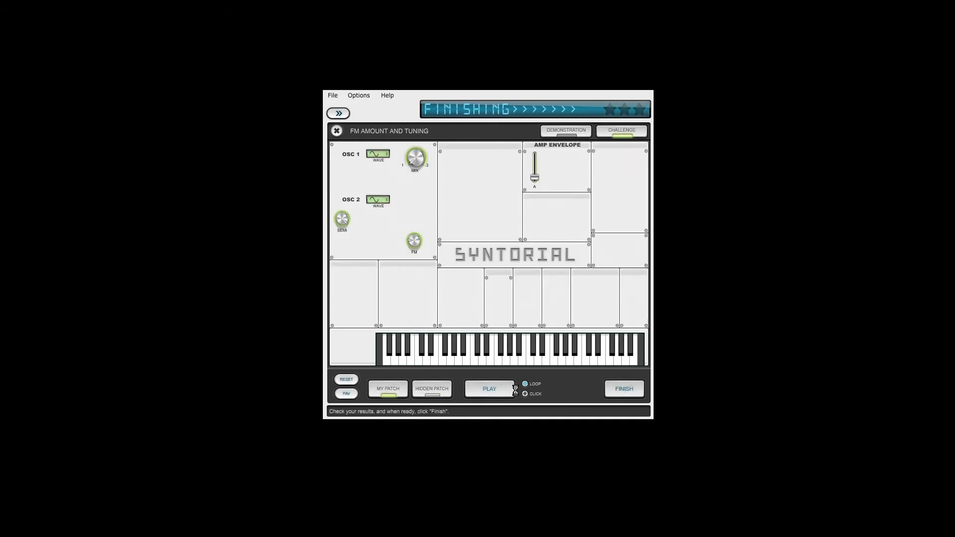
Step: Look over the lesson list, hide it again and continue to the FM and Mod Envelope lesson
{"action": "left_click", "coordinate": [343, 116]}
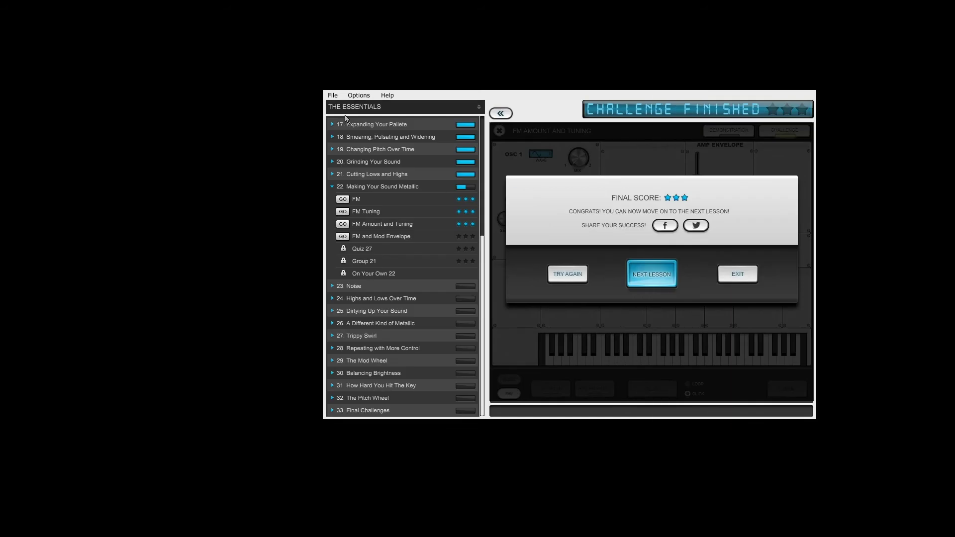
{"action": "left_click", "coordinate": [501, 114]}
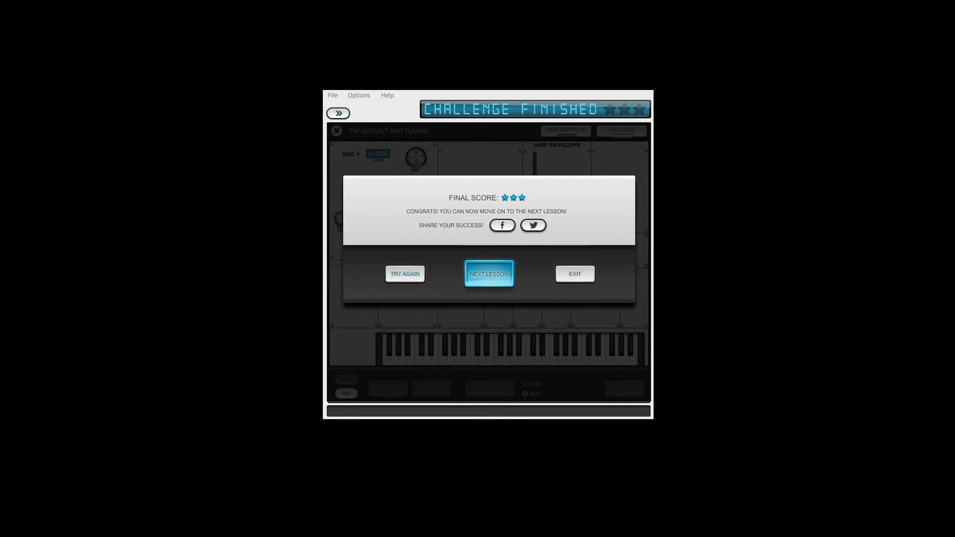
{"action": "key", "text": "Return"}
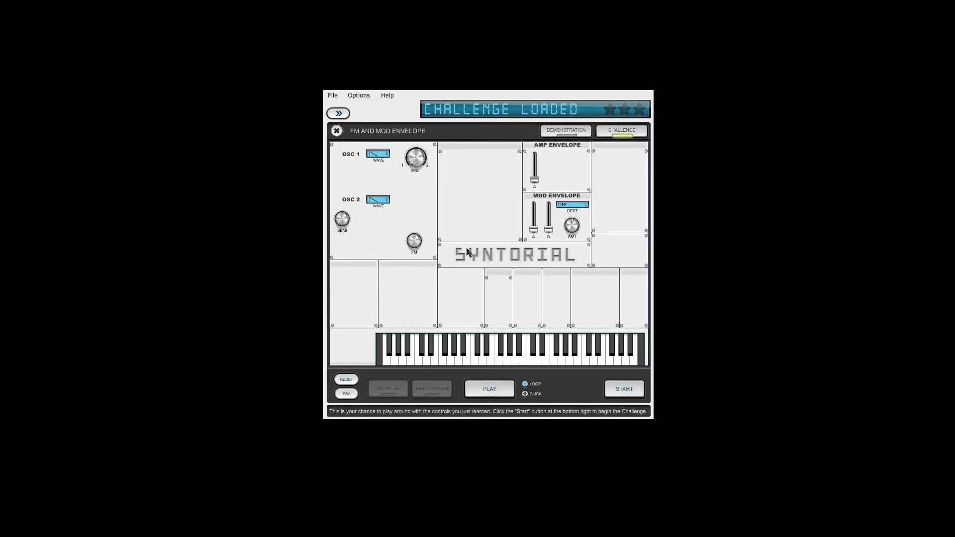
Step: In the practice patch, use sine waves on both oscillators, route the mod envelope to FM and raise its attack and decay
{"action": "left_click", "coordinate": [380, 200]}
{"action": "key", "text": "a"}
{"action": "left_click_drag", "start_coordinate": [534, 229], "coordinate": [539, 219]}
{"action": "left_click_drag", "start_coordinate": [550, 230], "coordinate": [551, 220]}
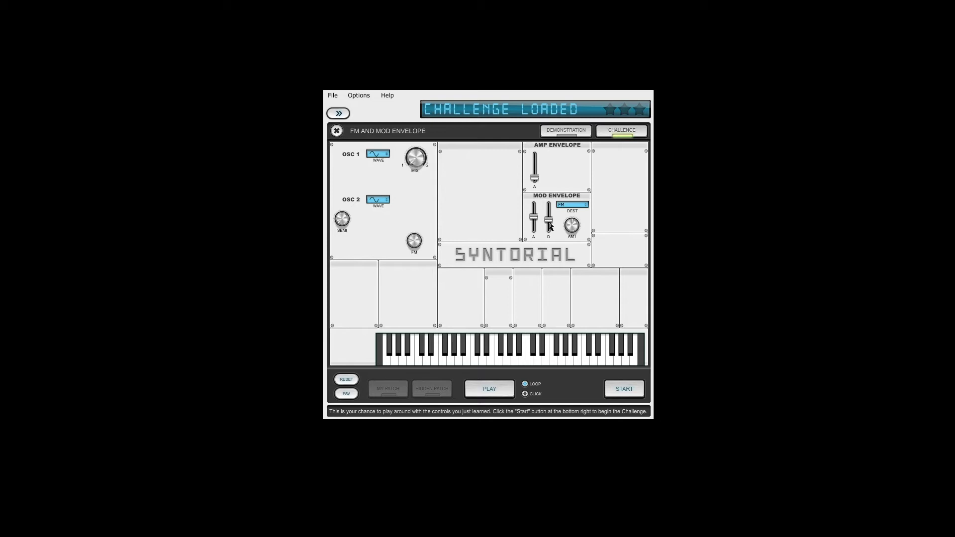
{"action": "key", "text": "a"}
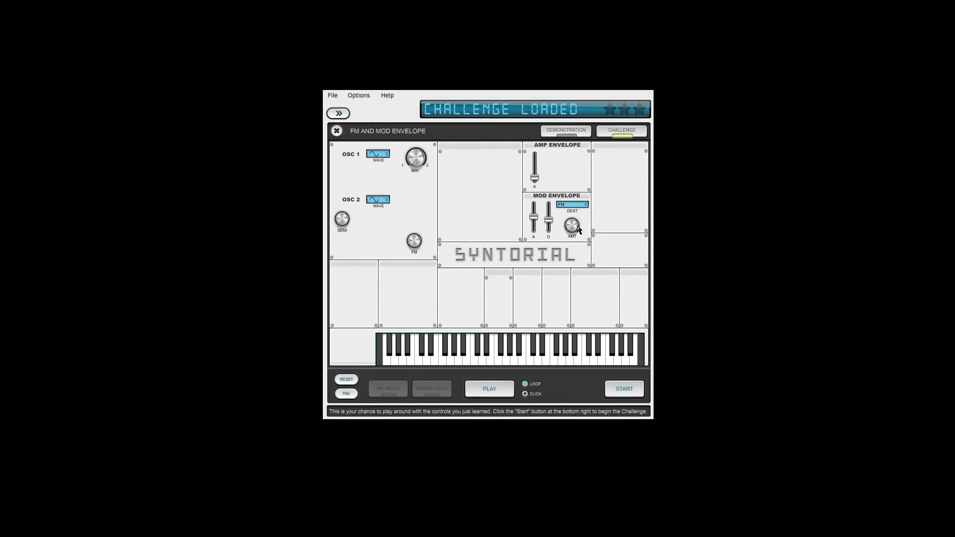
Step: Experiment with different attack and decay settings on the practice patch's mod envelope
{"action": "left_click_drag", "start_coordinate": [533, 217], "coordinate": [550, 238]}
{"action": "left_click_drag", "start_coordinate": [536, 223], "coordinate": [549, 223]}
{"action": "left_click_drag", "start_coordinate": [549, 223], "coordinate": [550, 219]}
Step: Start the FM and Mod Envelope challenge, listen to hidden Patch 1 and bring up my patch
{"action": "left_click", "coordinate": [608, 392]}
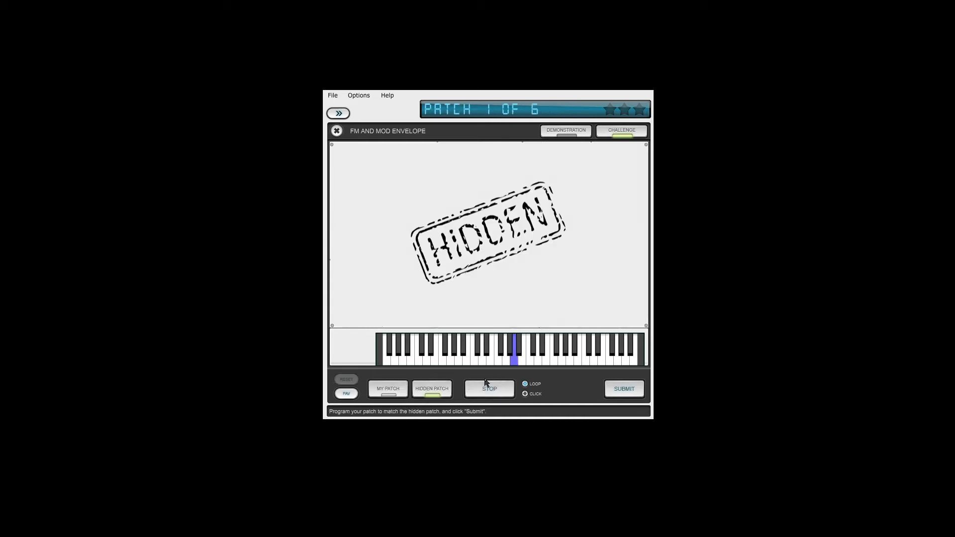
{"action": "left_click", "coordinate": [476, 392]}
{"action": "left_click", "coordinate": [386, 390]}
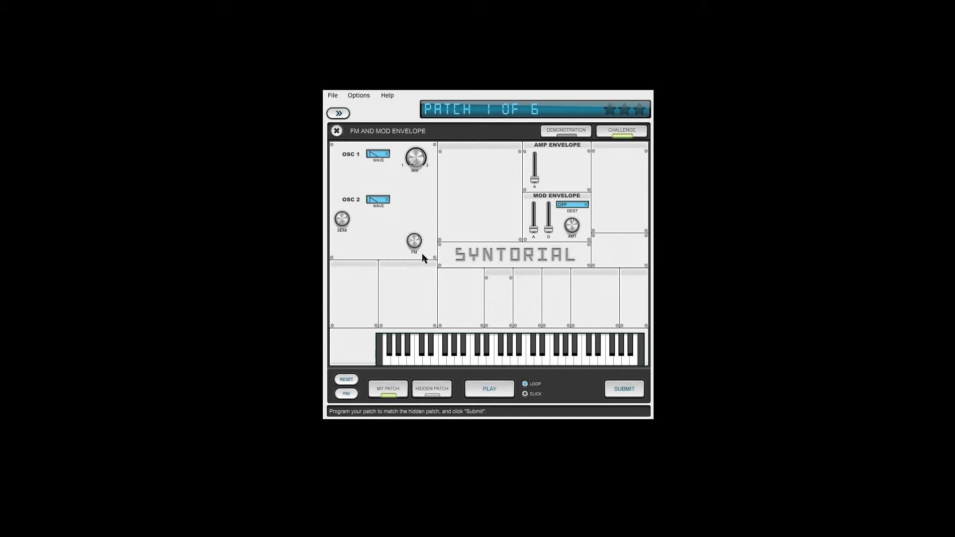
Step: Set both oscillators to sine waves and slightly raise the amp envelope attack, comparing with hidden Patch 1
{"action": "left_click", "coordinate": [424, 383]}
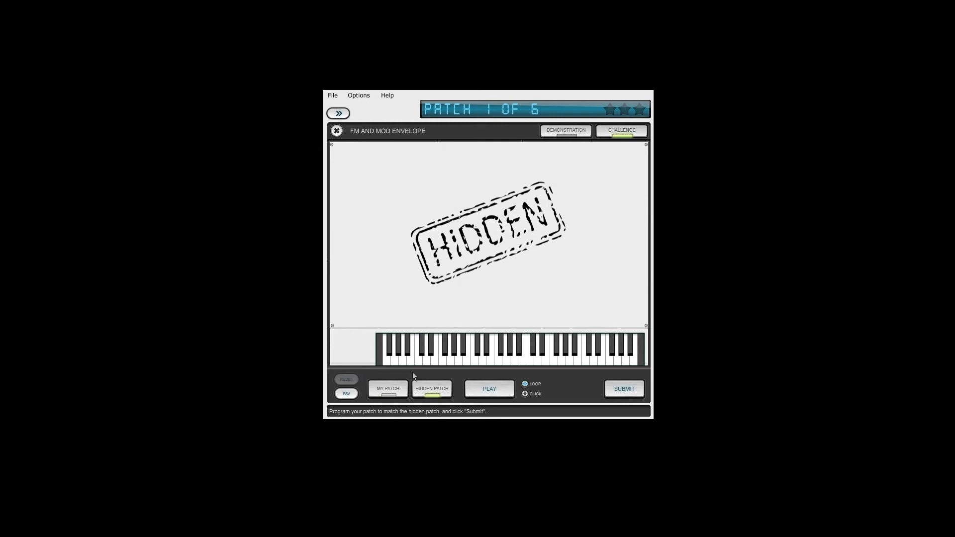
{"action": "left_click", "coordinate": [388, 388]}
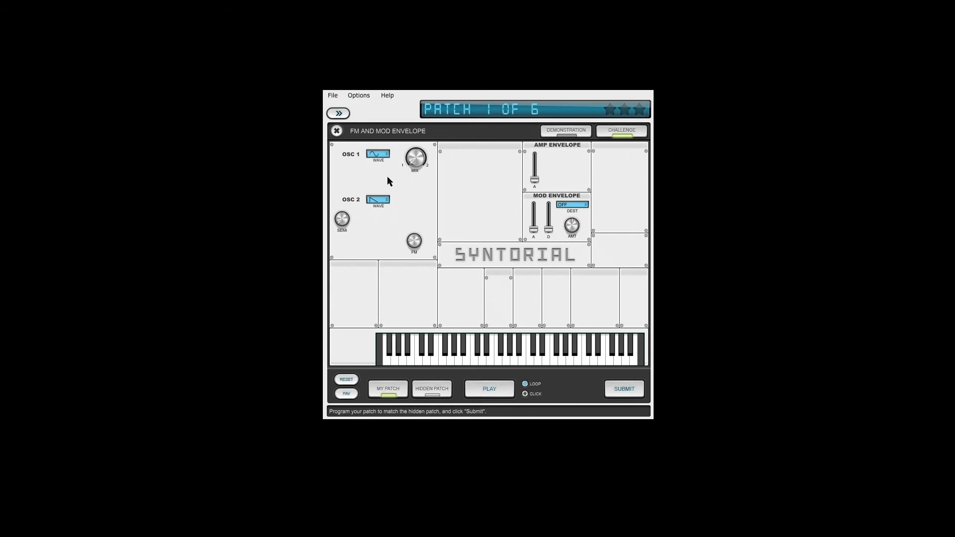
{"action": "left_click", "coordinate": [378, 200]}
{"action": "left_click_drag", "start_coordinate": [534, 179], "coordinate": [535, 177]}
{"action": "left_click", "coordinate": [424, 398]}
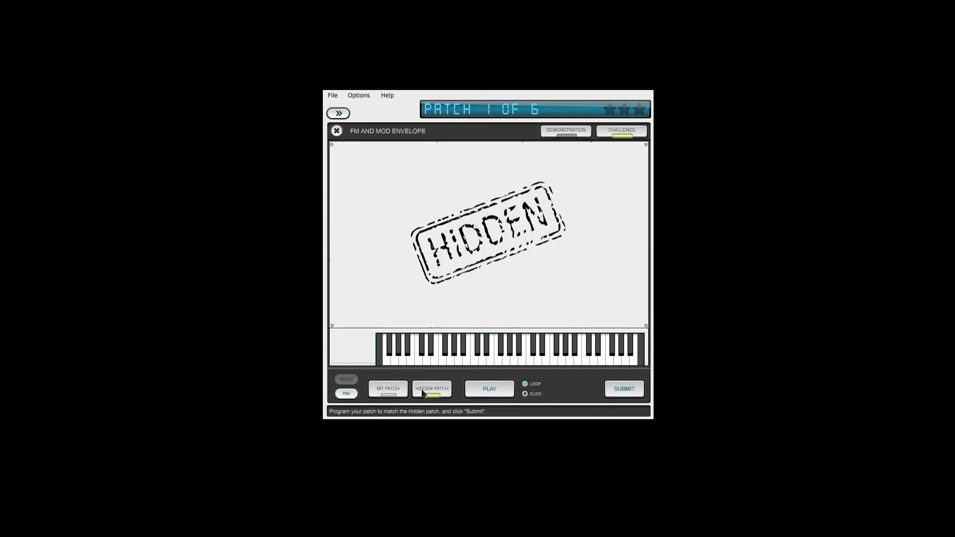
{"action": "left_click", "coordinate": [394, 394]}
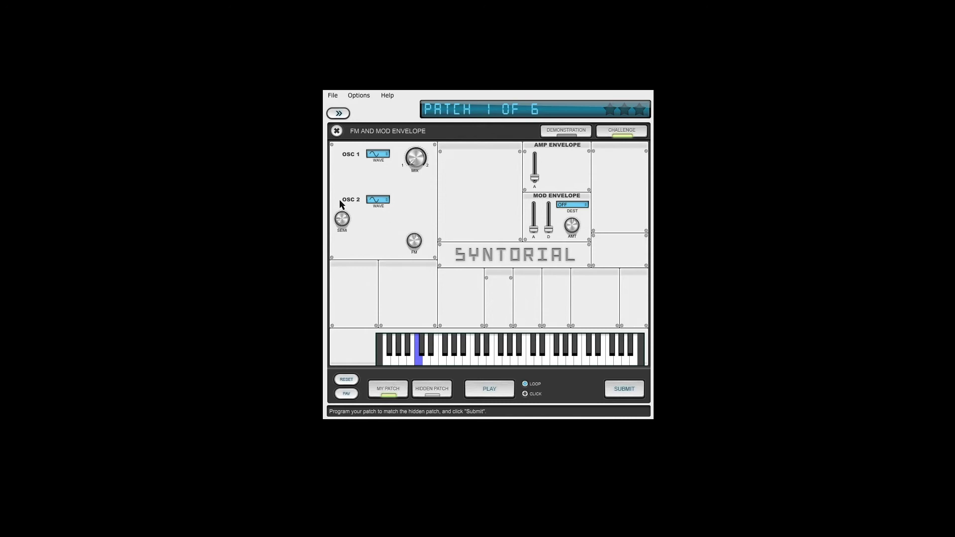
Step: Adjust the Osc 2 semitones while comparing my patch with hidden Patch 1
{"action": "left_click", "coordinate": [422, 395]}
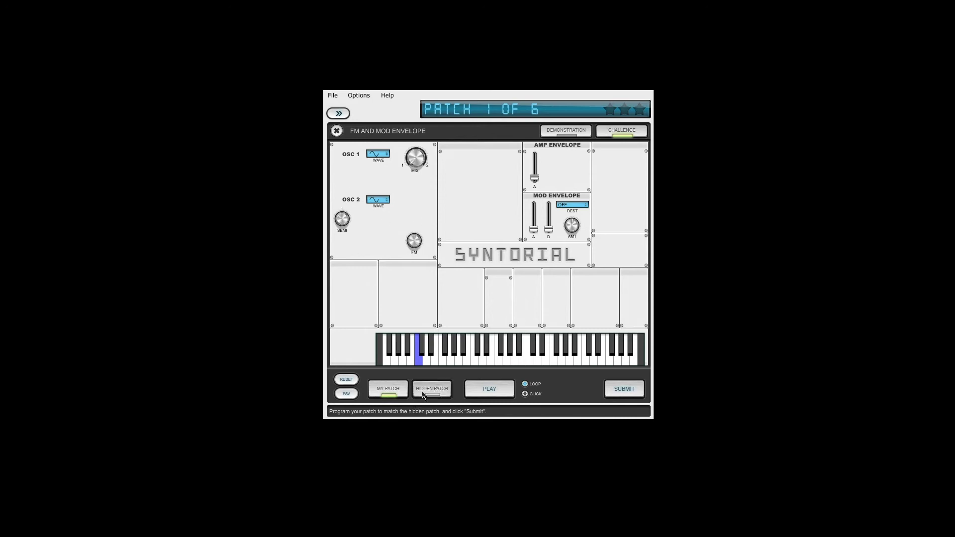
{"action": "left_click", "coordinate": [395, 392]}
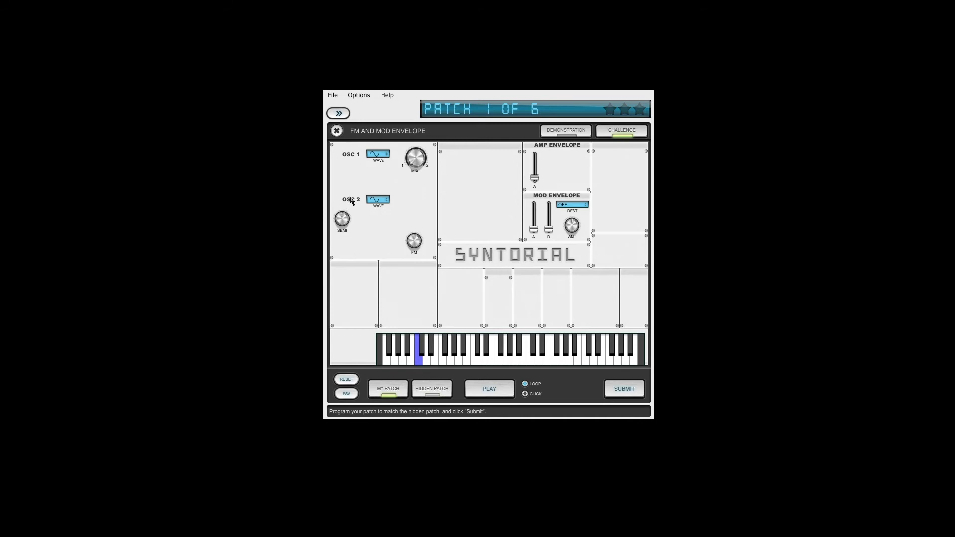
{"action": "left_click", "coordinate": [424, 390]}
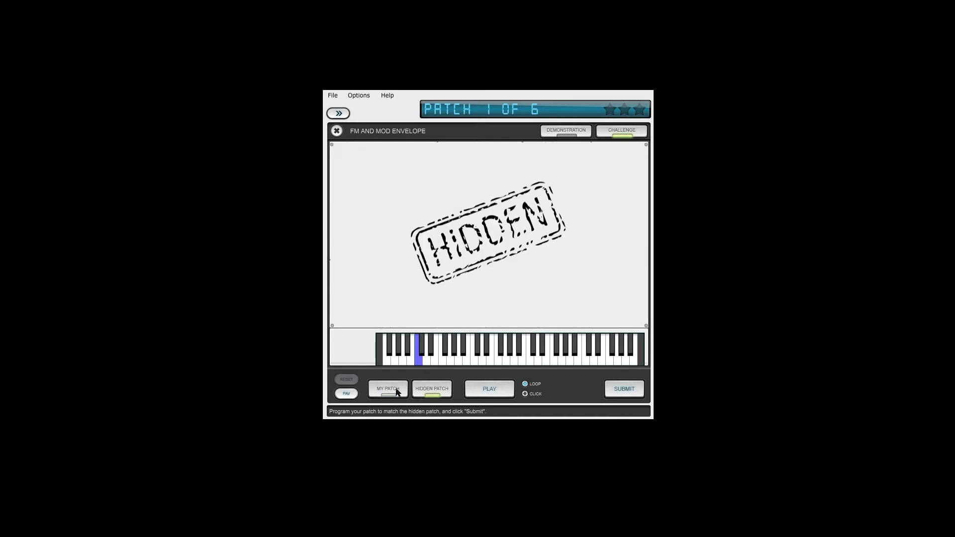
{"action": "left_click", "coordinate": [397, 392]}
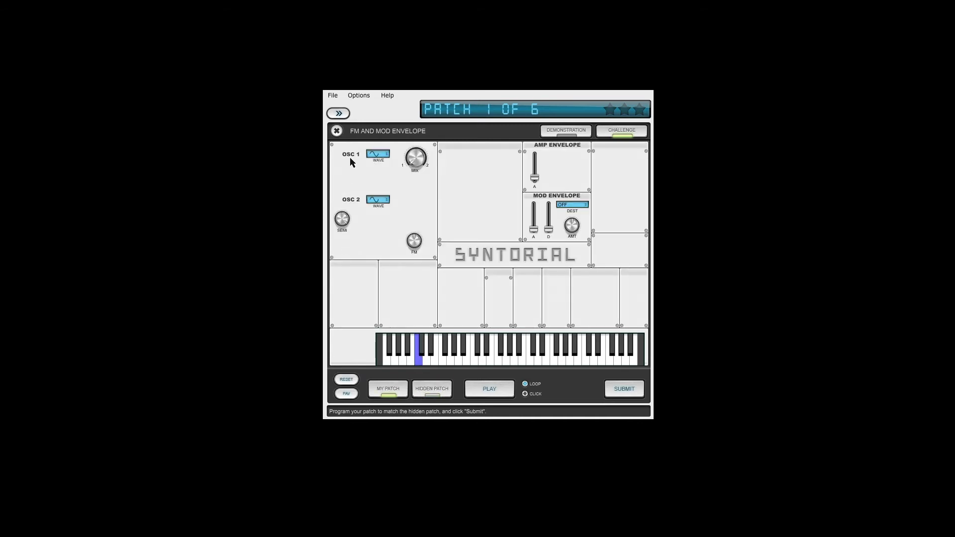
{"action": "left_click", "coordinate": [431, 393]}
{"action": "left_click", "coordinate": [391, 394]}
{"action": "left_click", "coordinate": [421, 387]}
{"action": "left_click", "coordinate": [401, 395]}
Step: Adjust the FM amount on my patch while comparing it with hidden Patch 1
{"action": "left_click", "coordinate": [420, 389]}
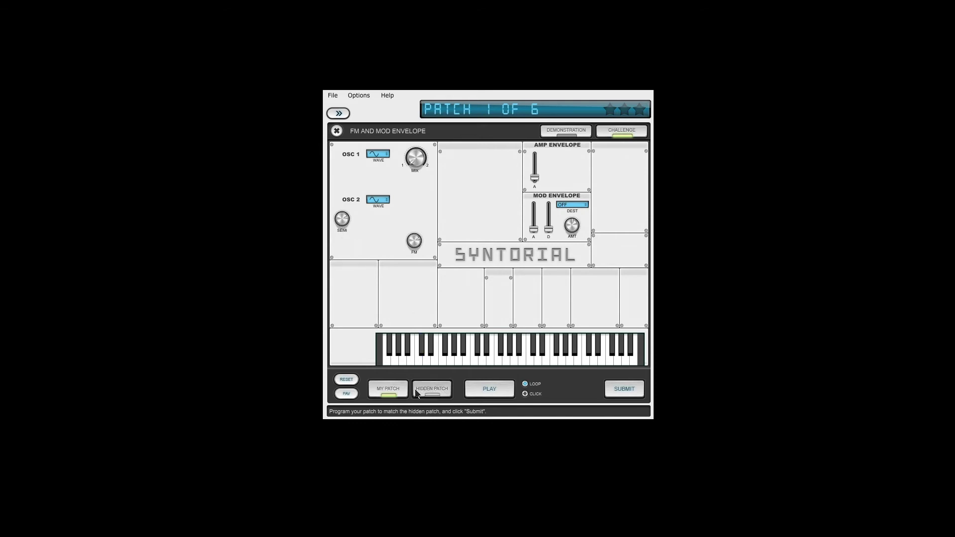
{"action": "left_click", "coordinate": [397, 393]}
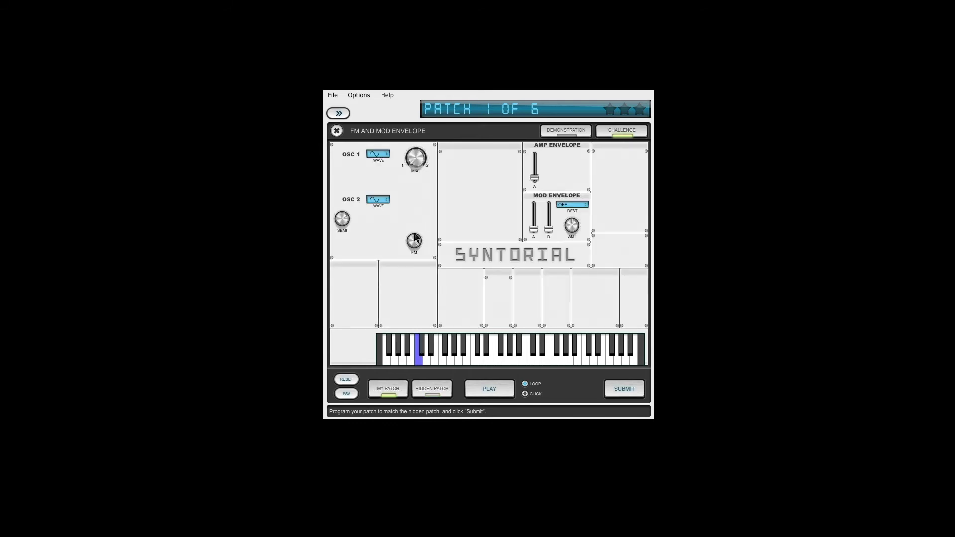
{"action": "left_click", "coordinate": [427, 399]}
{"action": "left_click", "coordinate": [399, 383]}
{"action": "left_click", "coordinate": [436, 387]}
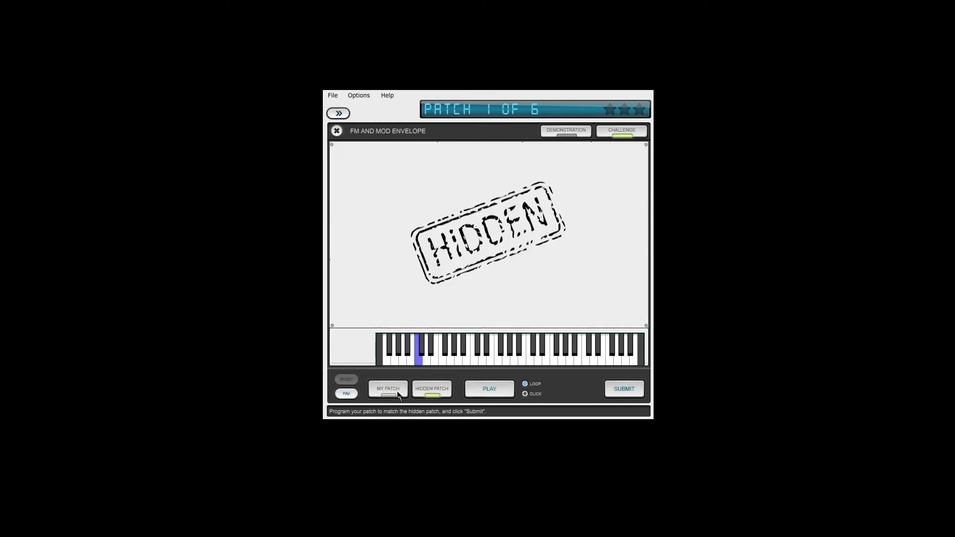
Step: Fine-tune the Osc 2 semitones by ear, switching repeatedly between my patch and hidden Patch 1
{"action": "left_click", "coordinate": [397, 394]}
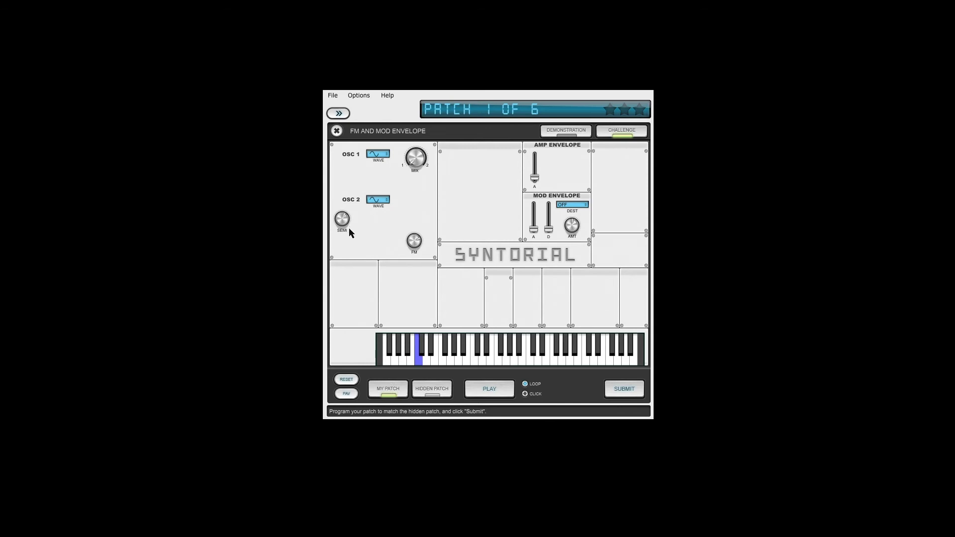
{"action": "left_click", "coordinate": [430, 388]}
{"action": "left_click", "coordinate": [388, 389]}
{"action": "left_click", "coordinate": [432, 388]}
{"action": "left_click", "coordinate": [389, 389]}
{"action": "left_click", "coordinate": [431, 388]}
{"action": "left_click", "coordinate": [388, 389]}
{"action": "left_click", "coordinate": [418, 392]}
{"action": "left_click", "coordinate": [403, 394]}
{"action": "left_click", "coordinate": [423, 394]}
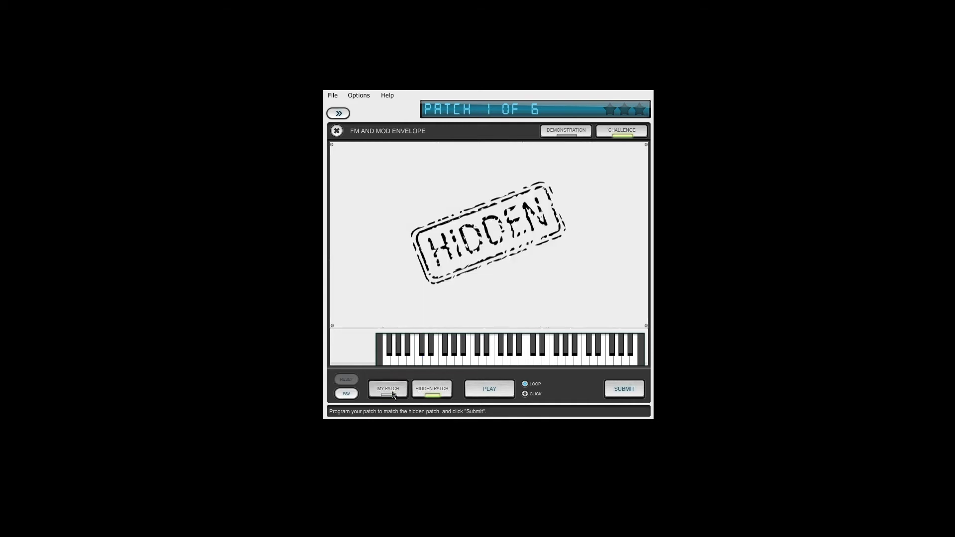
{"action": "left_click", "coordinate": [391, 391]}
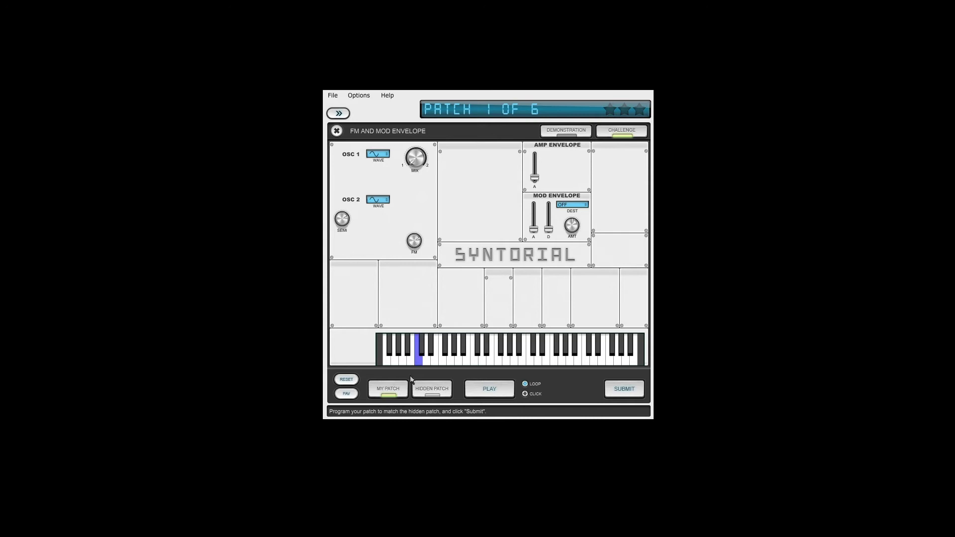
{"action": "left_click", "coordinate": [423, 393]}
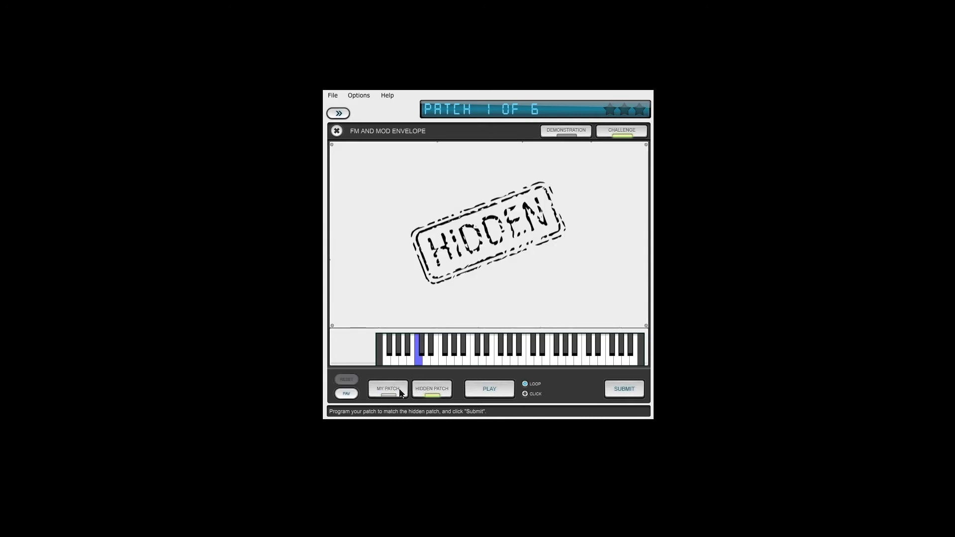
{"action": "left_click", "coordinate": [400, 392]}
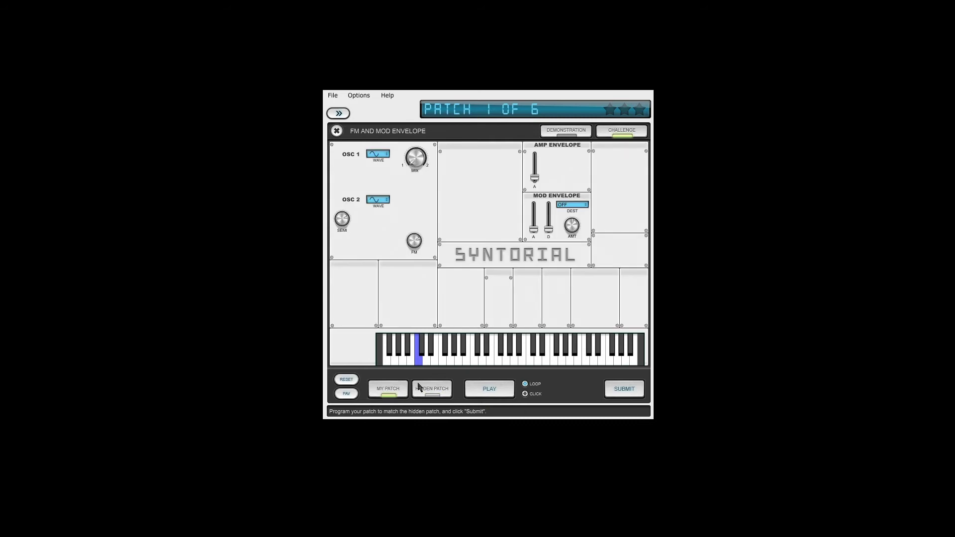
{"action": "left_click", "coordinate": [414, 386]}
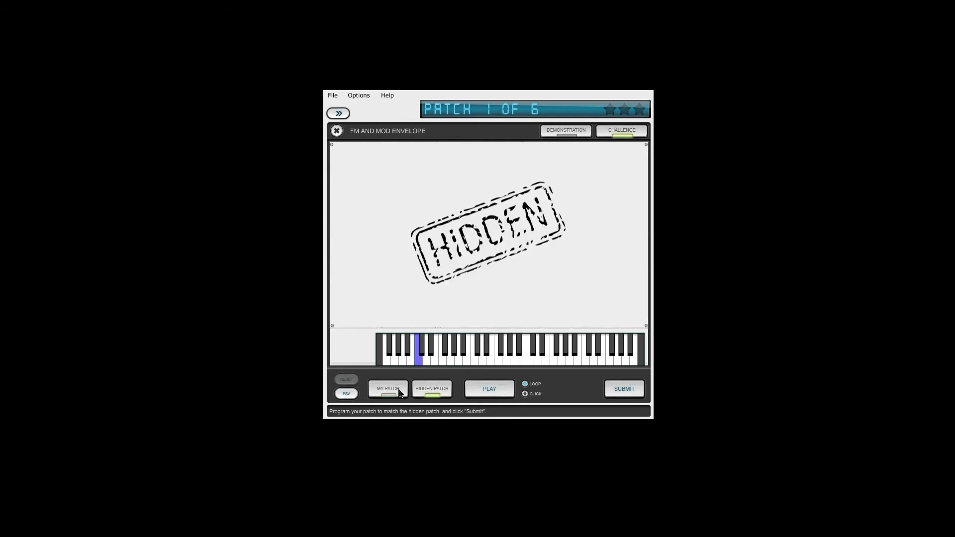
{"action": "left_click", "coordinate": [401, 392]}
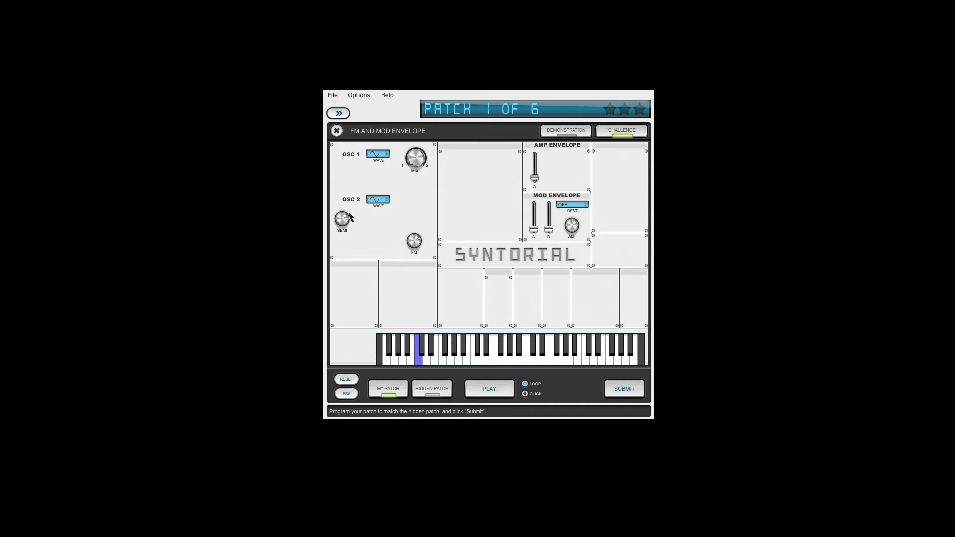
{"action": "left_click", "coordinate": [429, 394]}
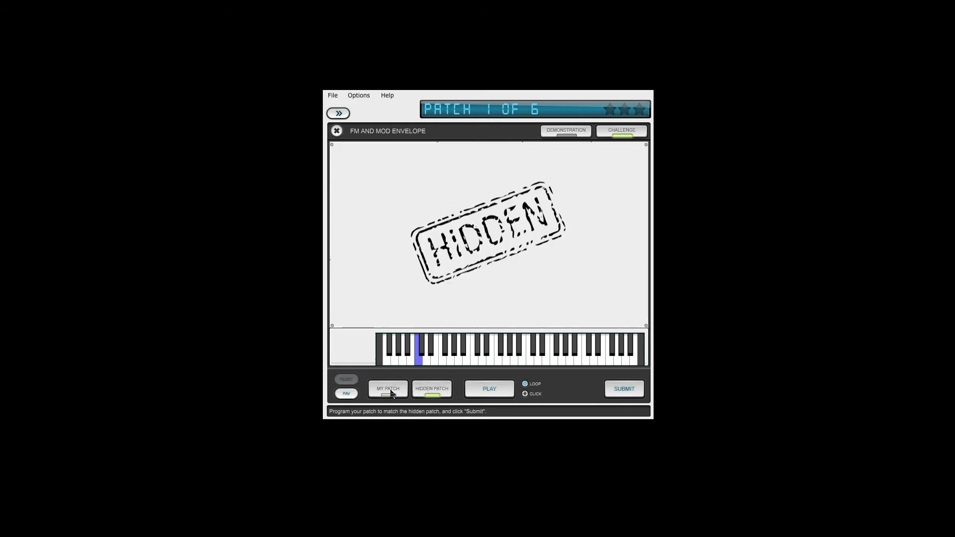
{"action": "left_click", "coordinate": [391, 394]}
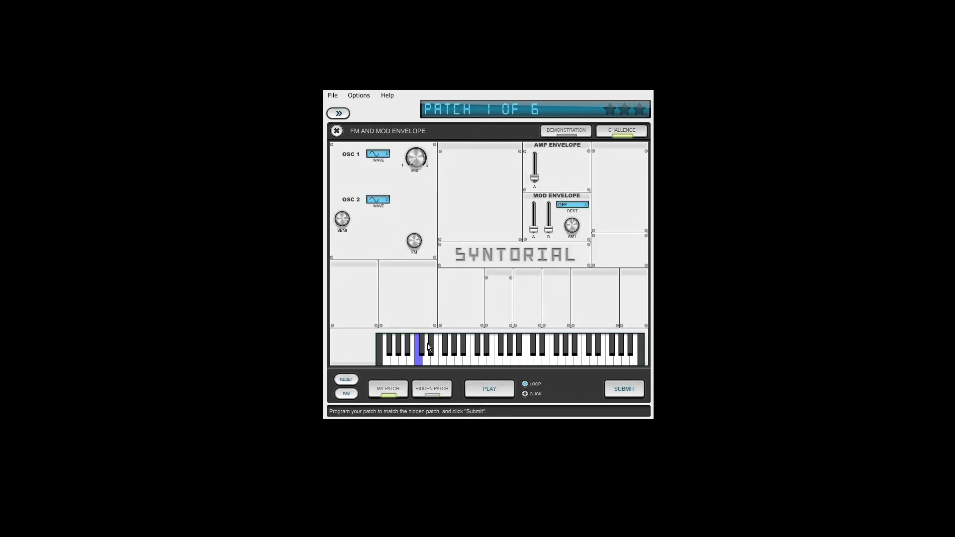
{"action": "left_click", "coordinate": [436, 395]}
{"action": "left_click", "coordinate": [402, 391]}
{"action": "left_click", "coordinate": [422, 395]}
{"action": "left_click", "coordinate": [389, 390]}
{"action": "left_click", "coordinate": [428, 389]}
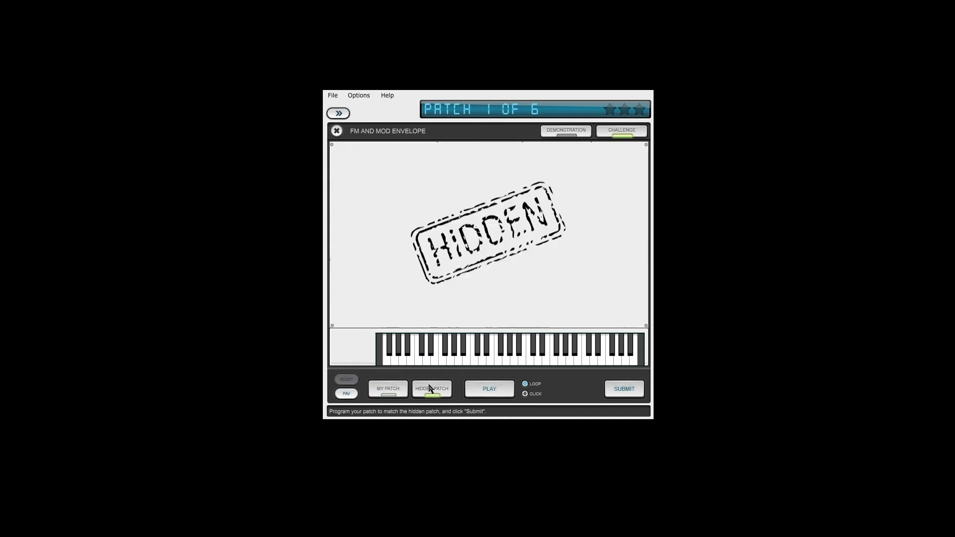
{"action": "left_click", "coordinate": [389, 389]}
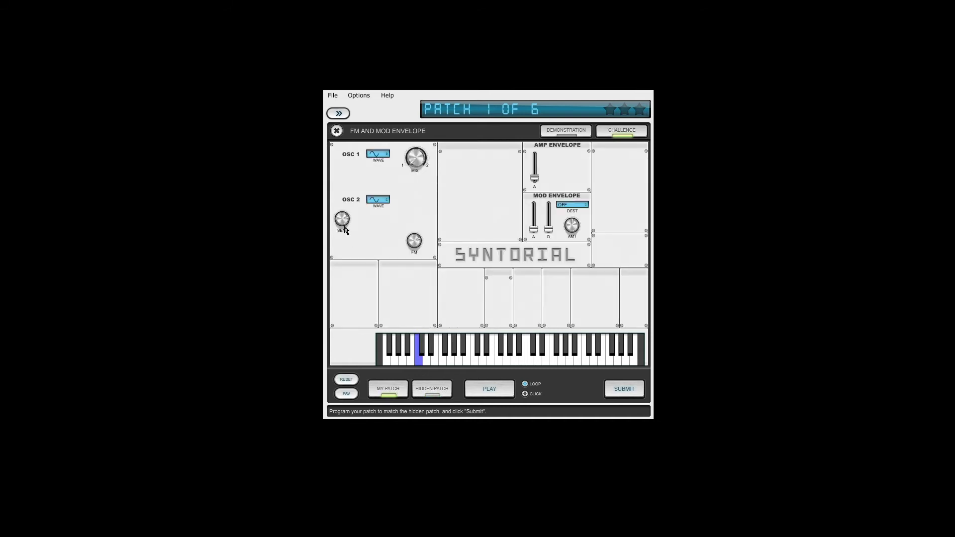
{"action": "left_click", "coordinate": [430, 389]}
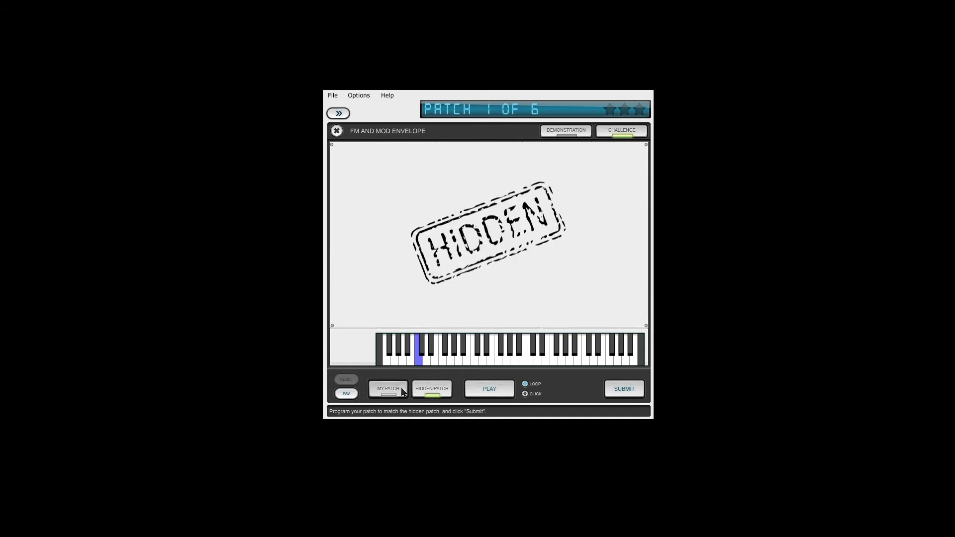
Step: Refine my patch's FM amount by ear against hidden Patch 1
{"action": "left_click", "coordinate": [389, 389]}
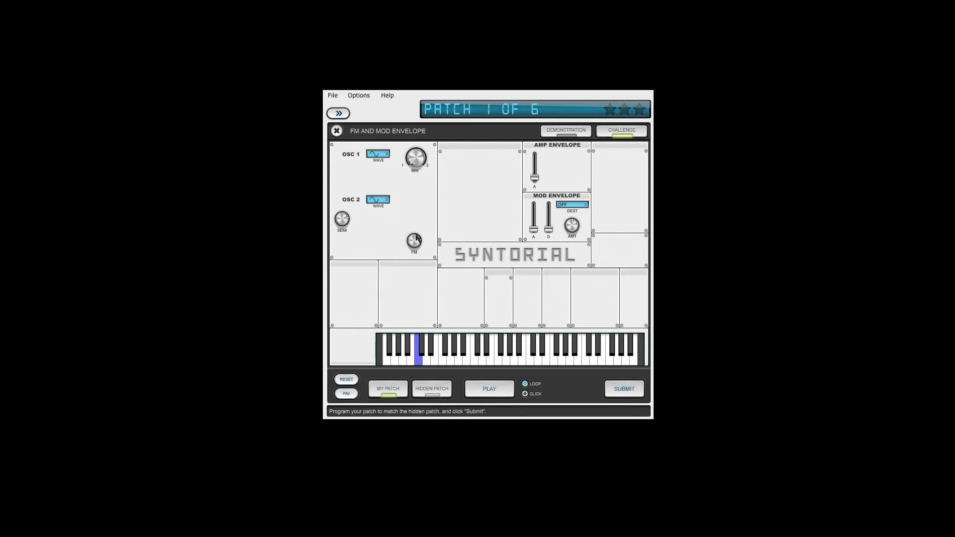
{"action": "left_click", "coordinate": [432, 390]}
{"action": "left_click", "coordinate": [395, 389]}
{"action": "left_click", "coordinate": [432, 389]}
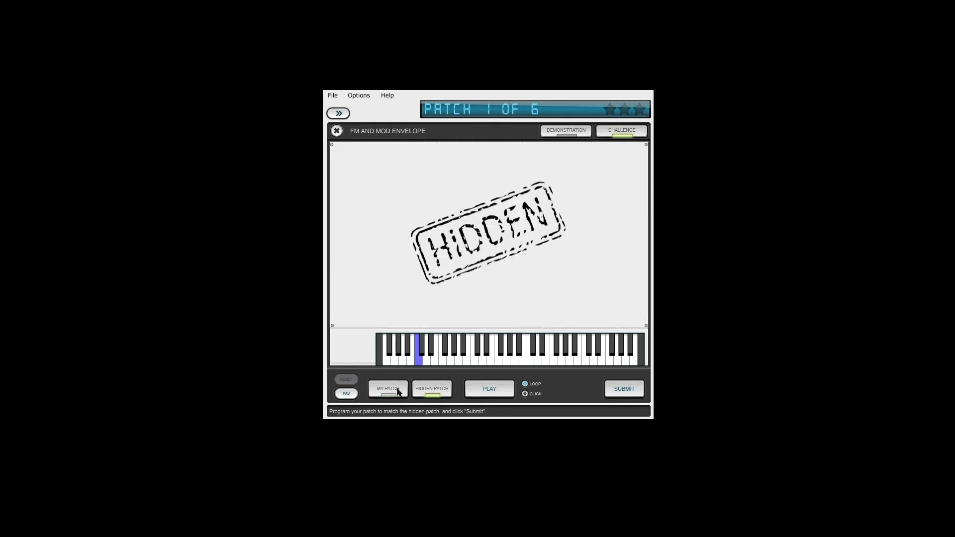
{"action": "left_click", "coordinate": [388, 389]}
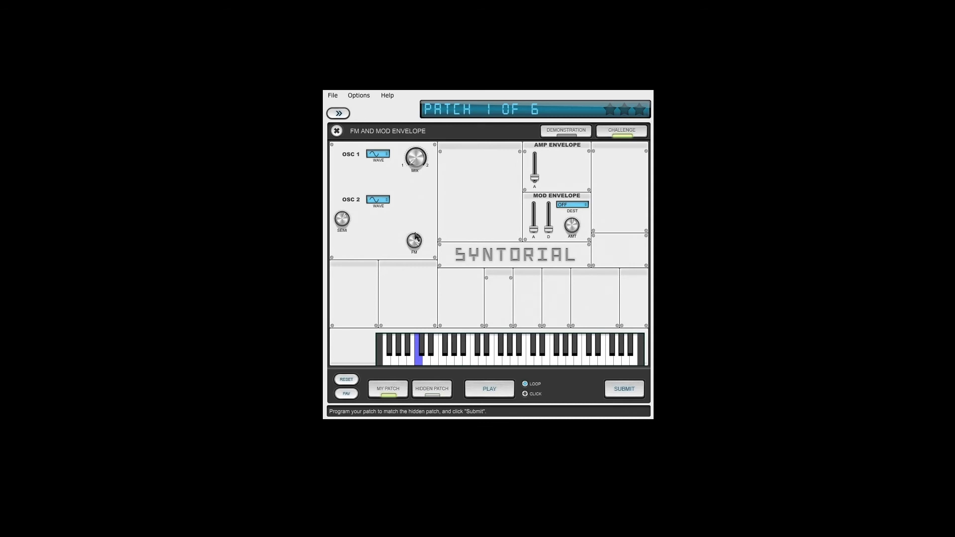
{"action": "left_click", "coordinate": [432, 389]}
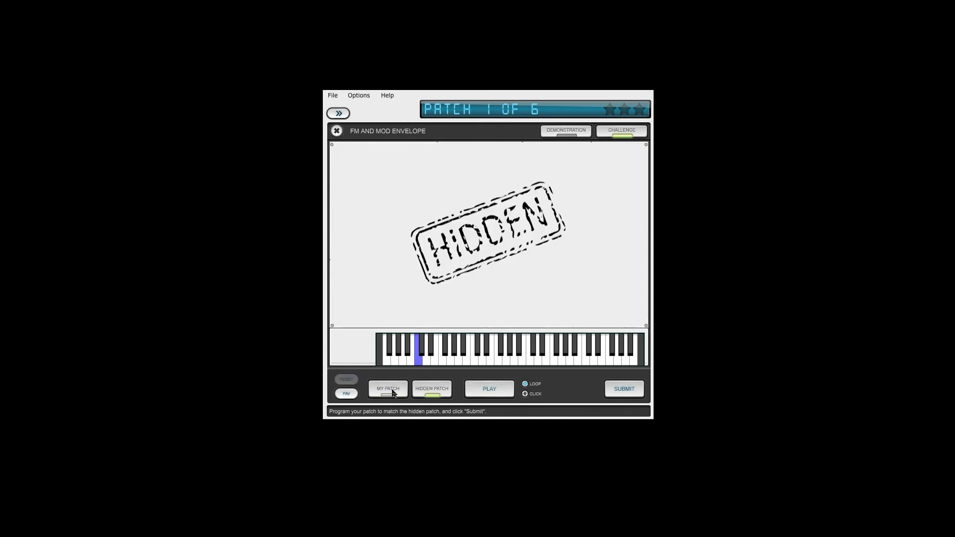
{"action": "left_click", "coordinate": [389, 389]}
{"action": "left_click", "coordinate": [438, 387]}
{"action": "left_click", "coordinate": [400, 388]}
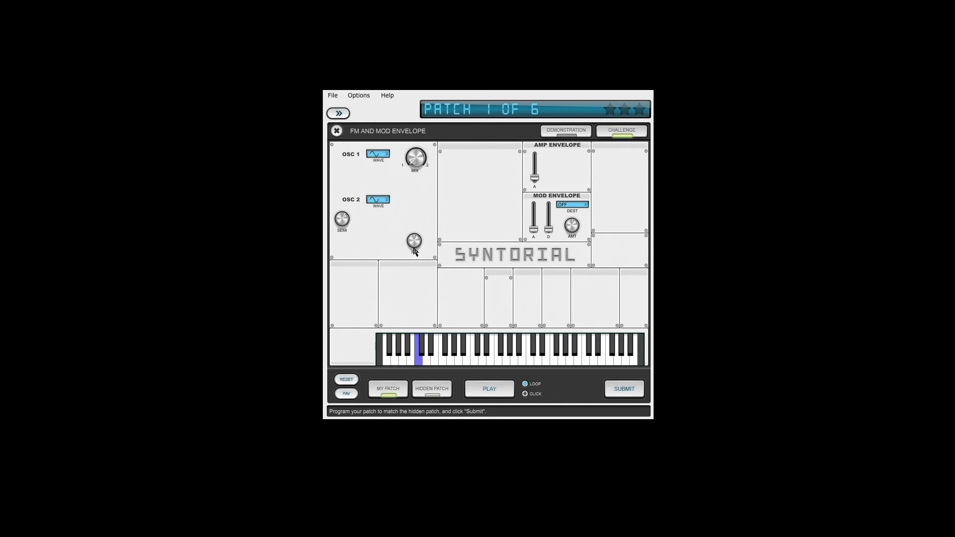
Step: Route the mod envelope to FM and raise its attack and decay slightly, comparing my patch with hidden Patch 1
{"action": "left_click", "coordinate": [577, 208]}
{"action": "left_click_drag", "start_coordinate": [534, 229], "coordinate": [549, 221]}
{"action": "left_click", "coordinate": [432, 389]}
{"action": "left_click", "coordinate": [388, 388]}
{"action": "left_click", "coordinate": [432, 391]}
{"action": "left_click", "coordinate": [391, 393]}
{"action": "left_click", "coordinate": [421, 395]}
{"action": "left_click", "coordinate": [393, 394]}
{"action": "left_click", "coordinate": [441, 393]}
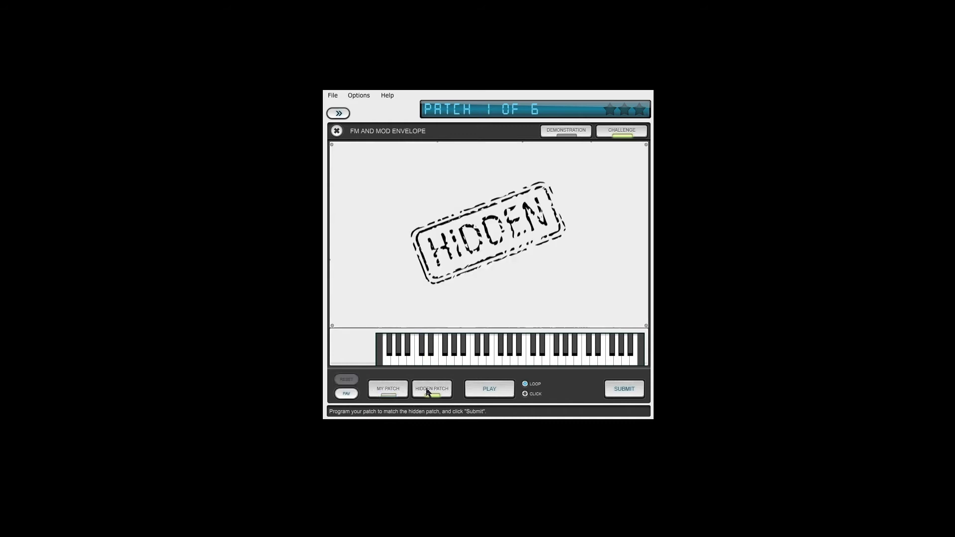
Step: Adjust the mod envelope amount while checking my patch against hidden Patch 1
{"action": "left_click", "coordinate": [394, 393]}
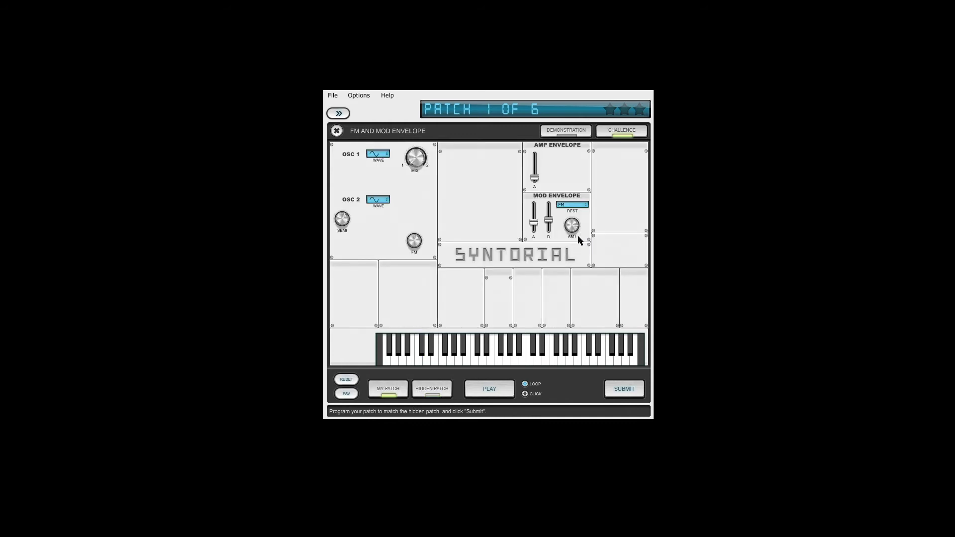
{"action": "left_click", "coordinate": [434, 392]}
{"action": "left_click", "coordinate": [403, 394]}
{"action": "left_click", "coordinate": [442, 395]}
{"action": "left_click", "coordinate": [388, 397]}
{"action": "left_click", "coordinate": [432, 392]}
{"action": "left_click", "coordinate": [386, 397]}
{"action": "left_click", "coordinate": [421, 392]}
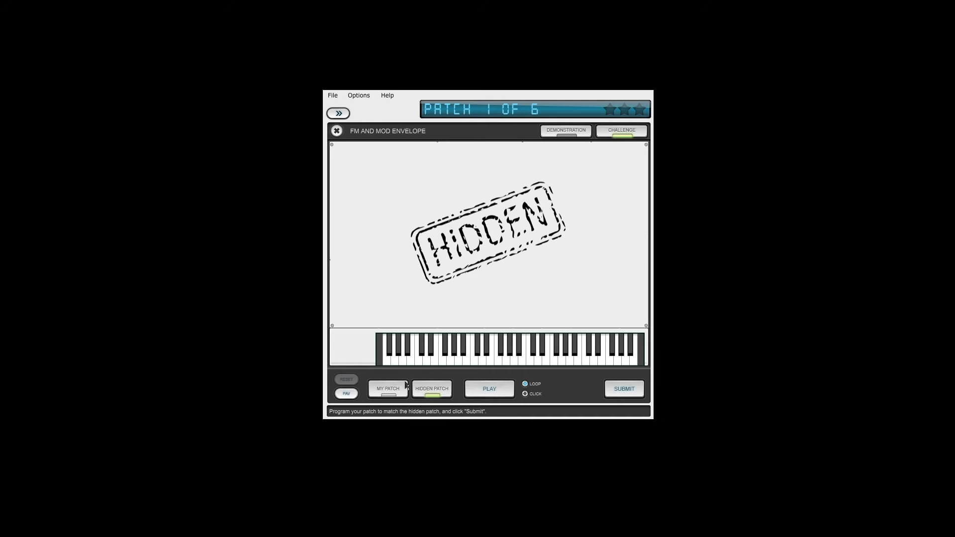
{"action": "left_click", "coordinate": [387, 393]}
{"action": "left_click", "coordinate": [424, 387]}
{"action": "left_click", "coordinate": [392, 394]}
{"action": "left_click", "coordinate": [418, 388]}
{"action": "left_click", "coordinate": [401, 390]}
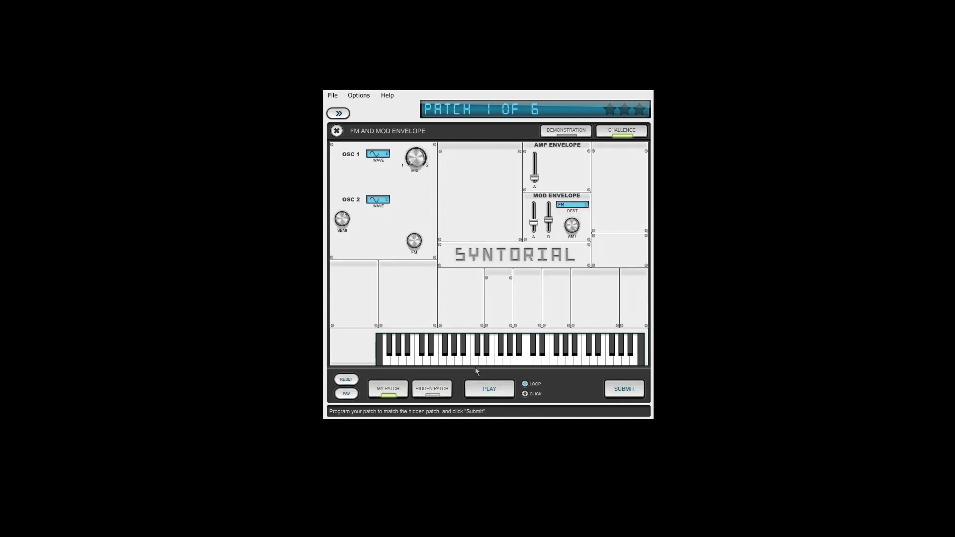
Step: Submit the Patch 1 answer, advance to Patch 2 and play its hidden patch
{"action": "left_click", "coordinate": [617, 387]}
{"action": "left_click", "coordinate": [624, 388]}
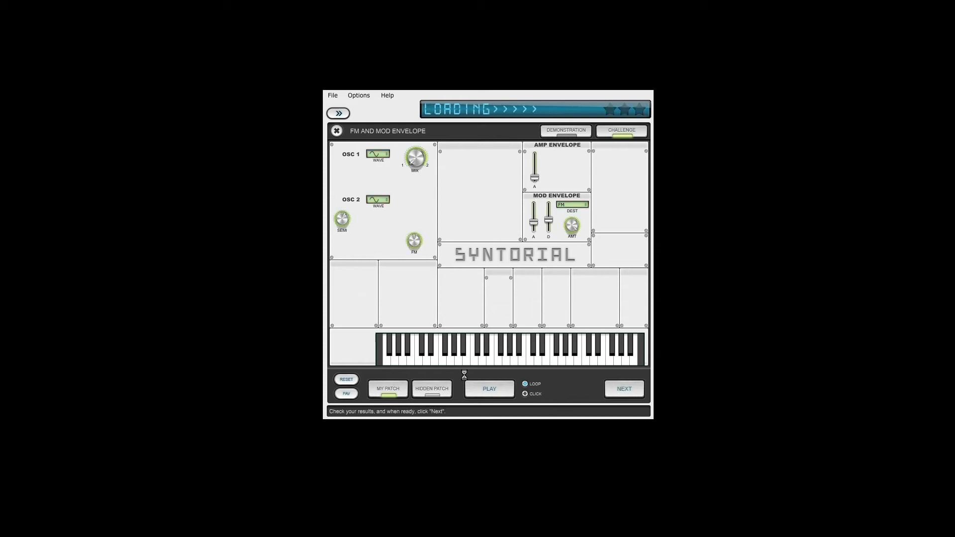
{"action": "left_click", "coordinate": [476, 390]}
{"action": "left_click", "coordinate": [475, 390]}
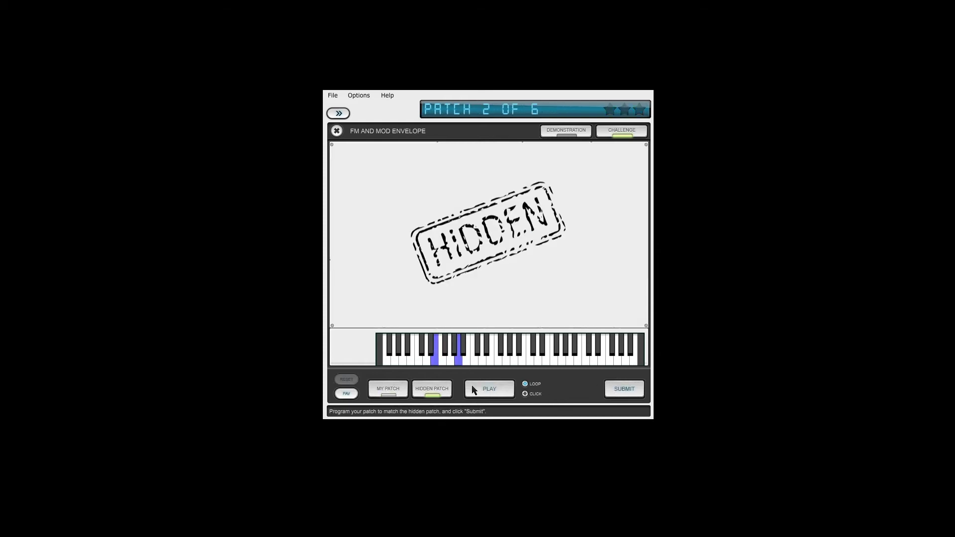
Step: Tune oscillator 2's semitones by ear, alternating between my patch and hidden Patch 2 on a low note
{"action": "left_click", "coordinate": [389, 394]}
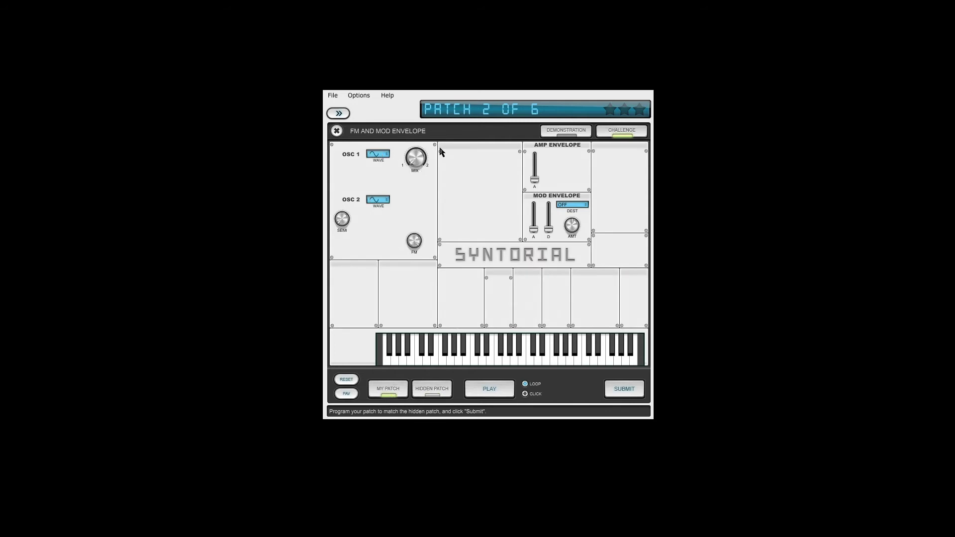
{"action": "left_click", "coordinate": [432, 390]}
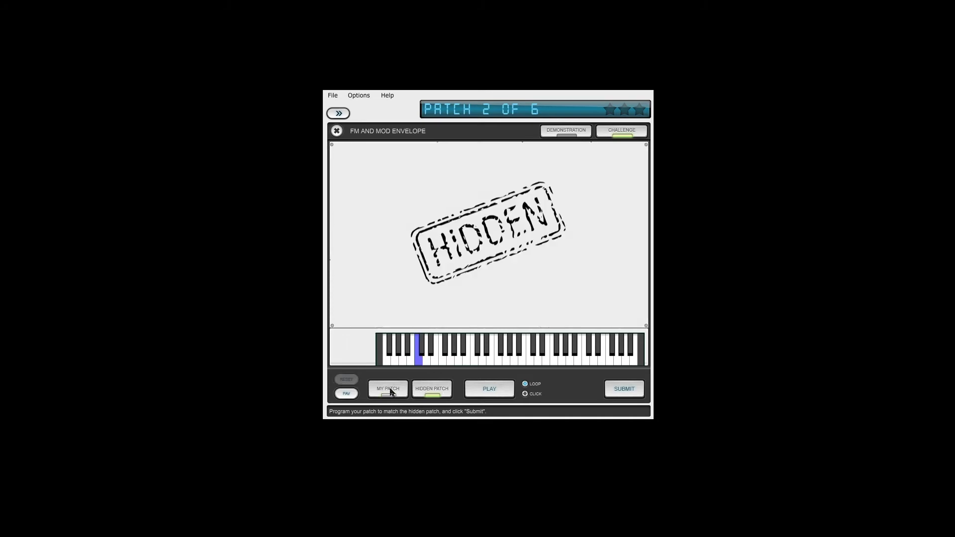
{"action": "left_click", "coordinate": [389, 391]}
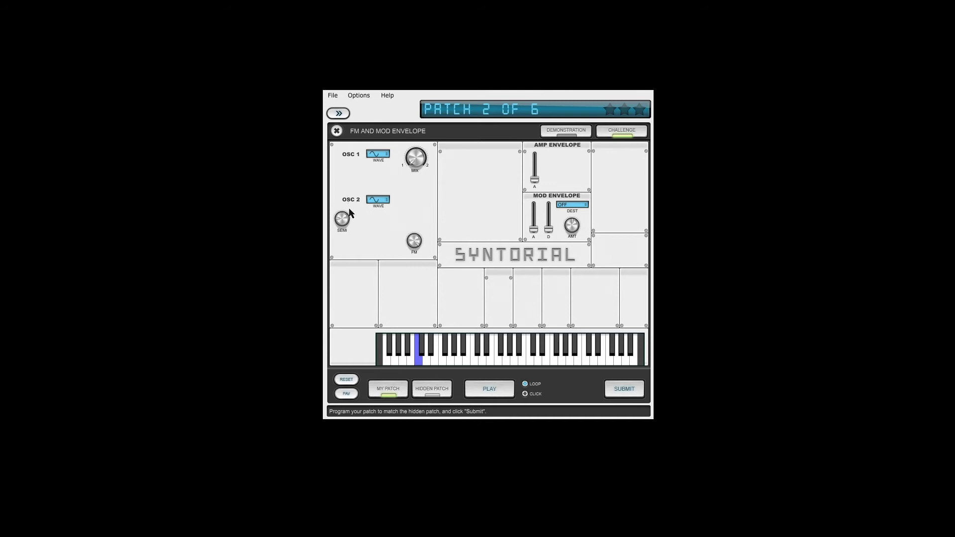
{"action": "left_click", "coordinate": [417, 388]}
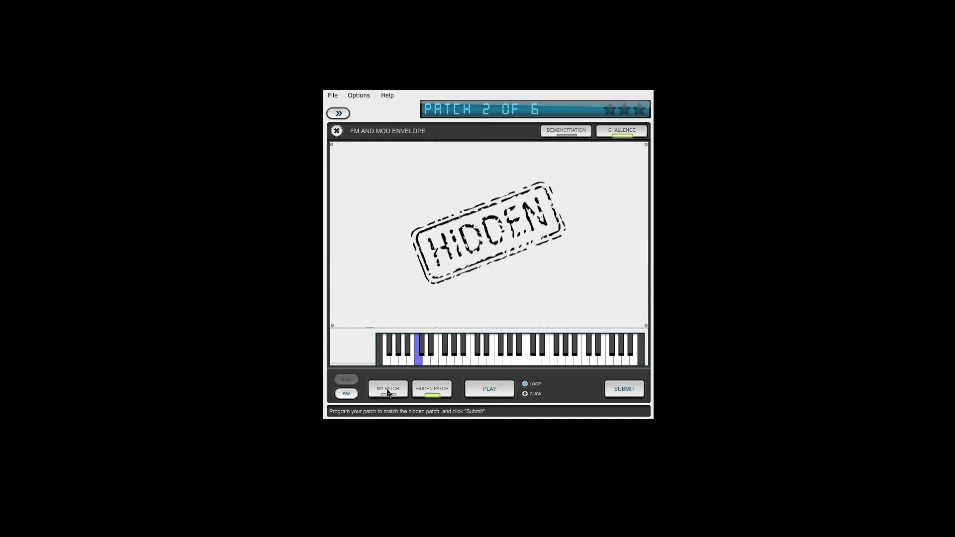
{"action": "left_click", "coordinate": [388, 392]}
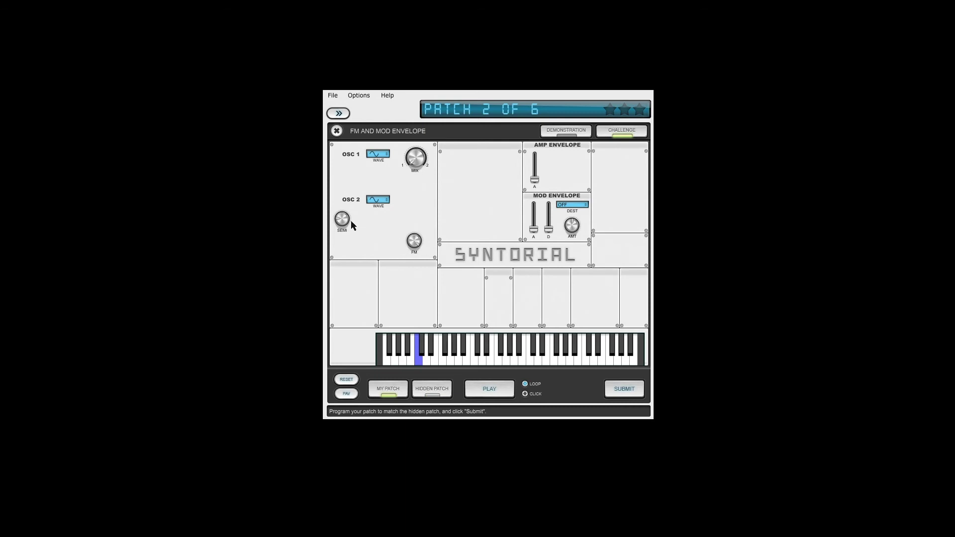
{"action": "left_click", "coordinate": [433, 389]}
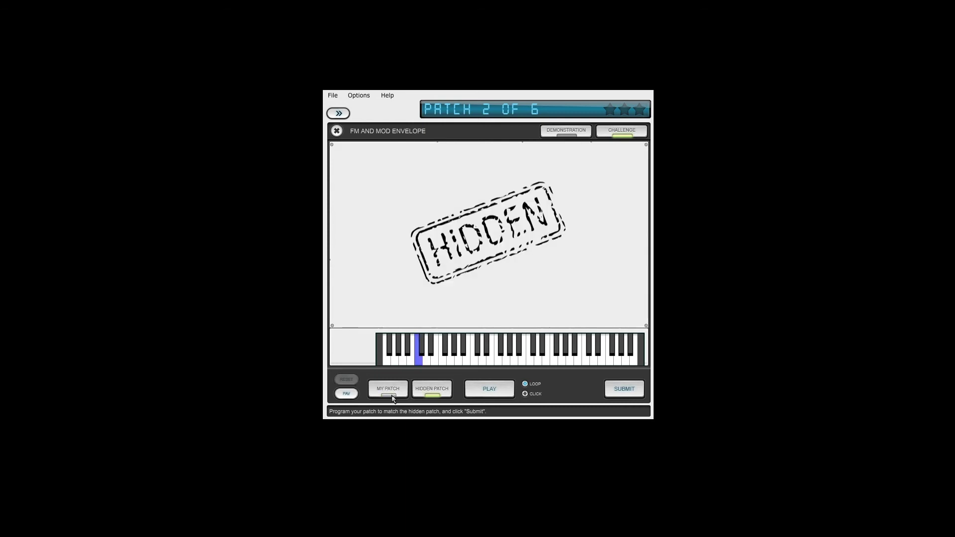
{"action": "left_click", "coordinate": [392, 398]}
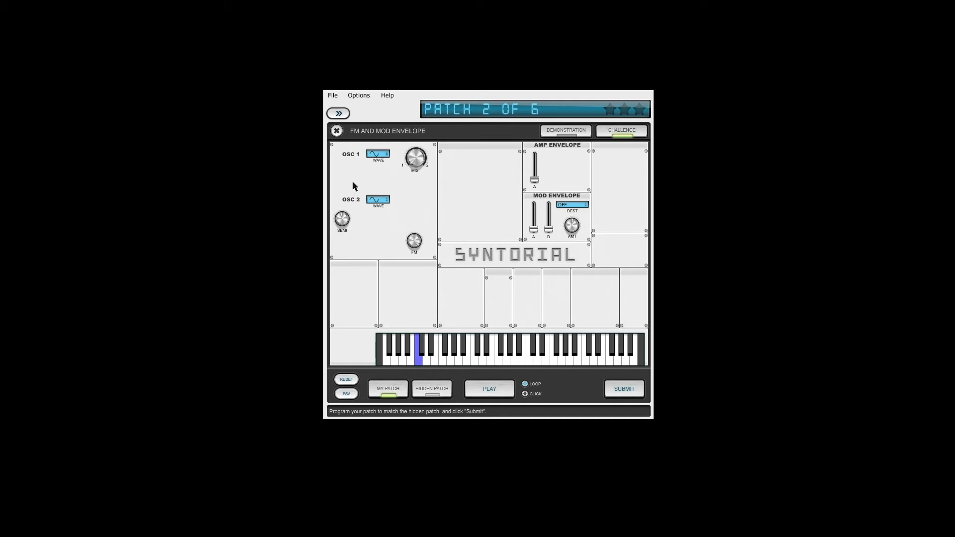
Step: Refine oscillator 2's semitone setting through repeated comparisons of my patch with hidden Patch 2
{"action": "left_click", "coordinate": [414, 390]}
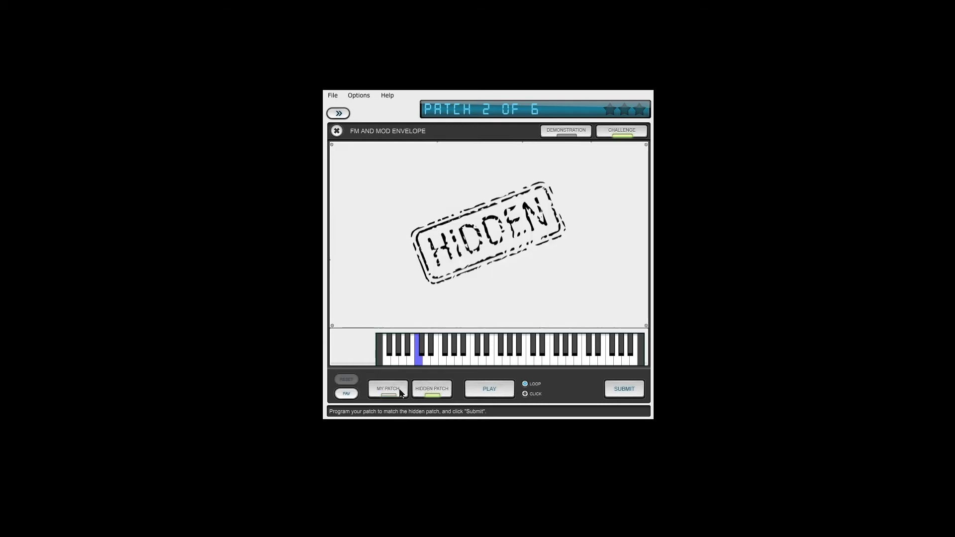
{"action": "left_click", "coordinate": [389, 393]}
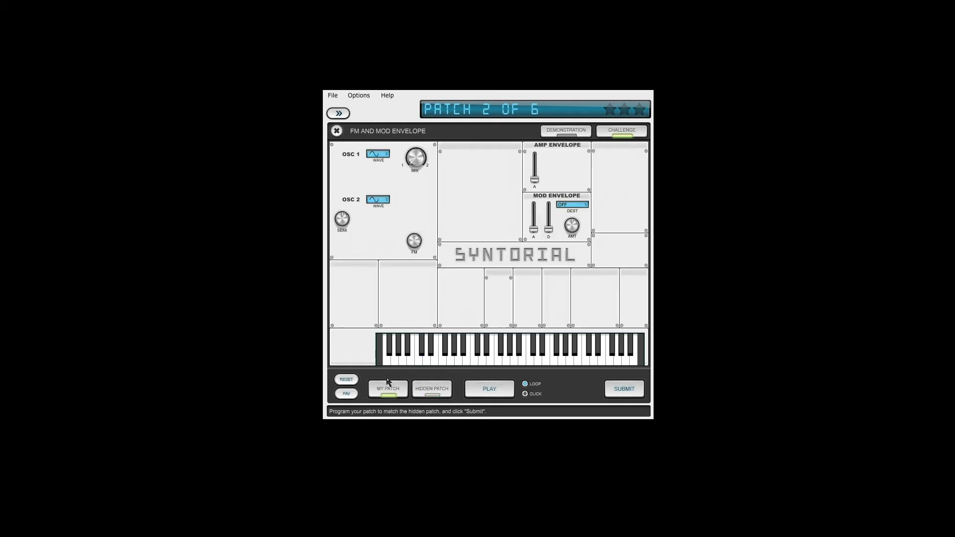
{"action": "left_click", "coordinate": [432, 389]}
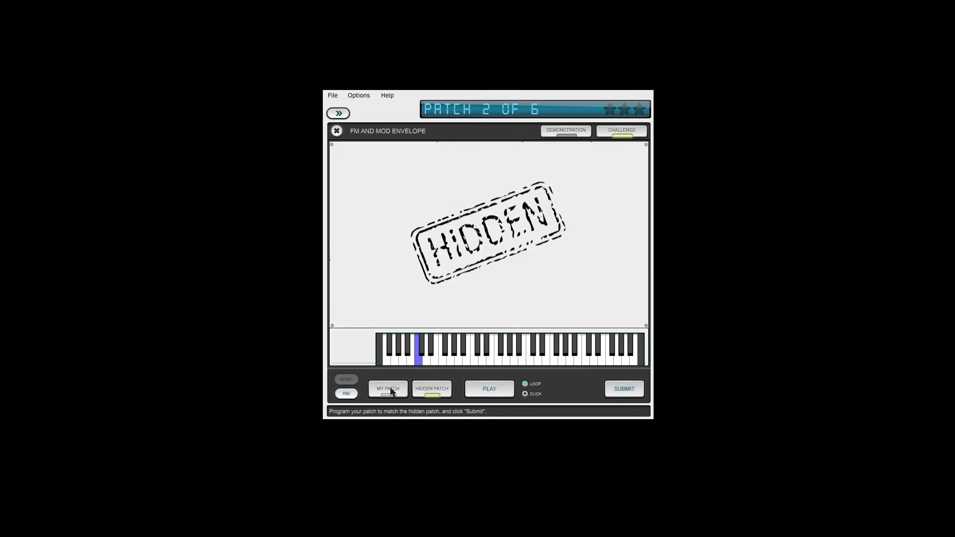
{"action": "left_click", "coordinate": [389, 391]}
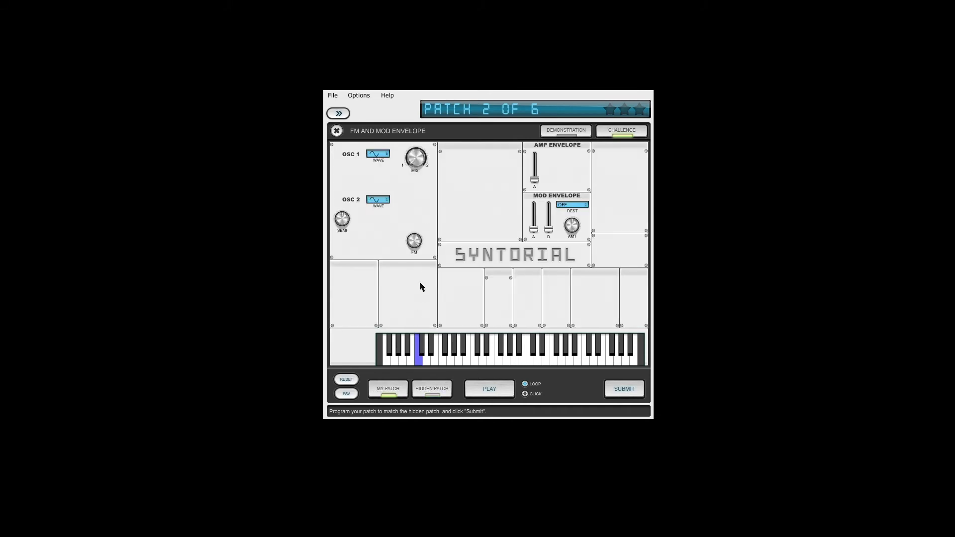
{"action": "left_click", "coordinate": [432, 392]}
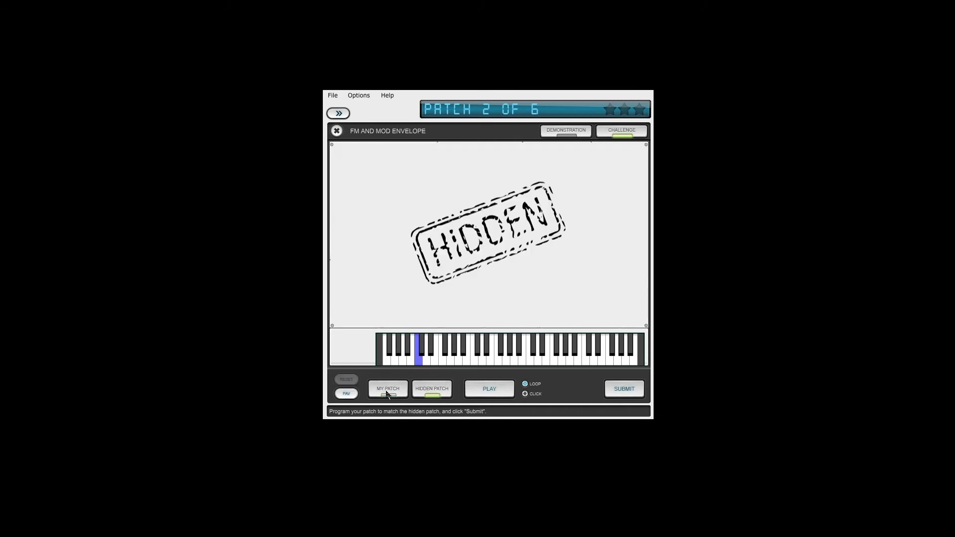
{"action": "left_click", "coordinate": [388, 394]}
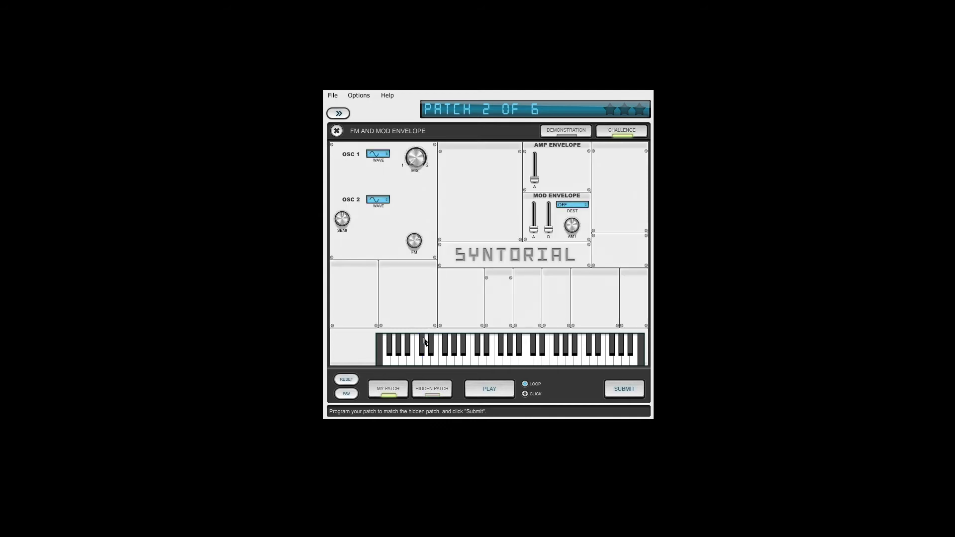
{"action": "left_click", "coordinate": [441, 396]}
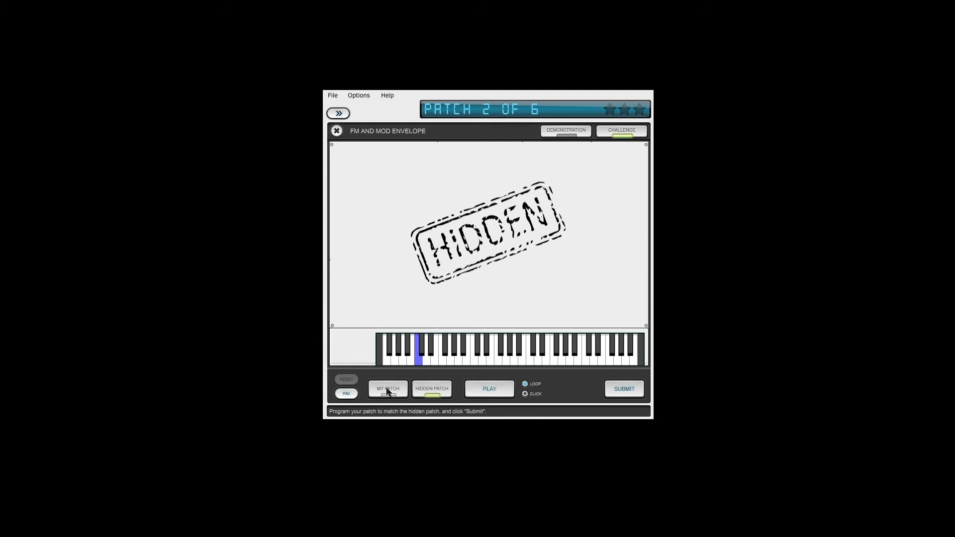
{"action": "left_click", "coordinate": [389, 391]}
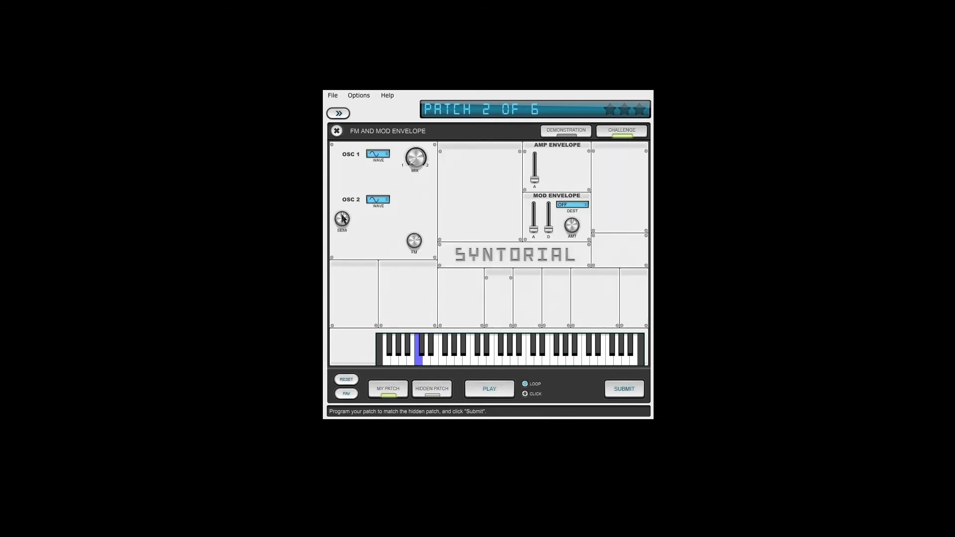
{"action": "left_click", "coordinate": [431, 390]}
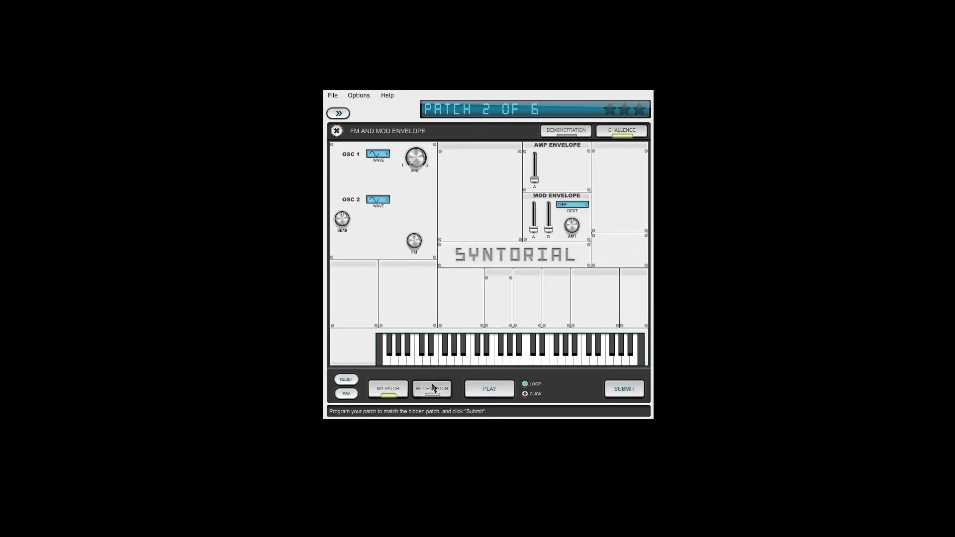
{"action": "left_click", "coordinate": [398, 393]}
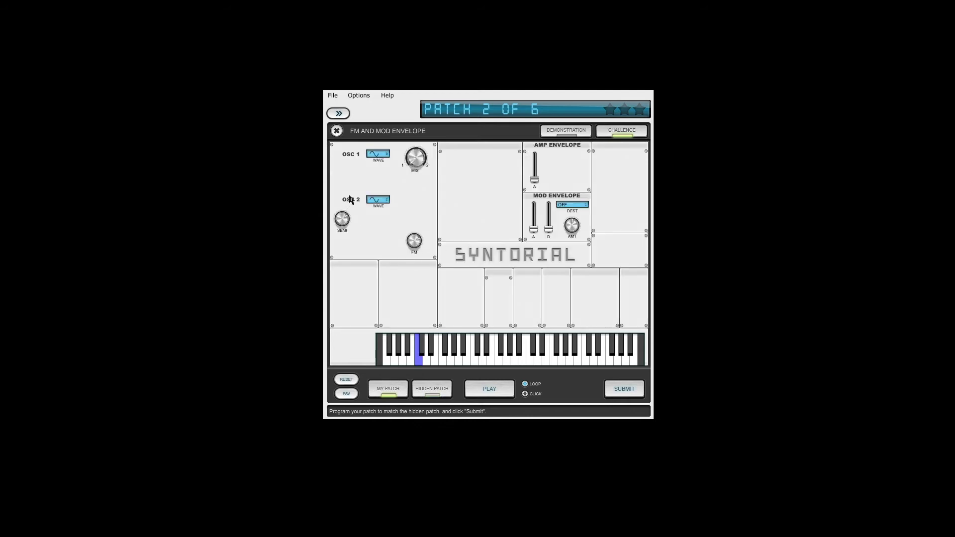
{"action": "left_click", "coordinate": [424, 391]}
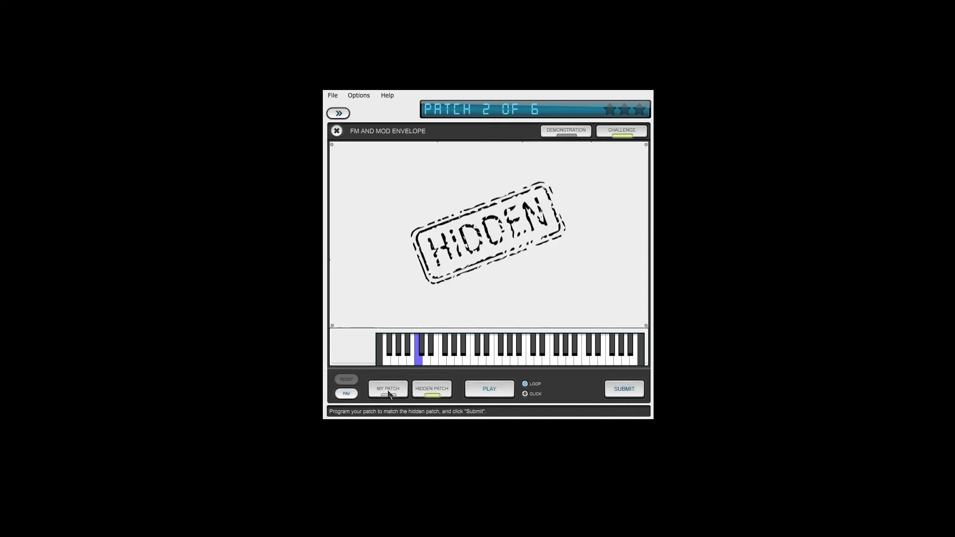
{"action": "left_click", "coordinate": [388, 391]}
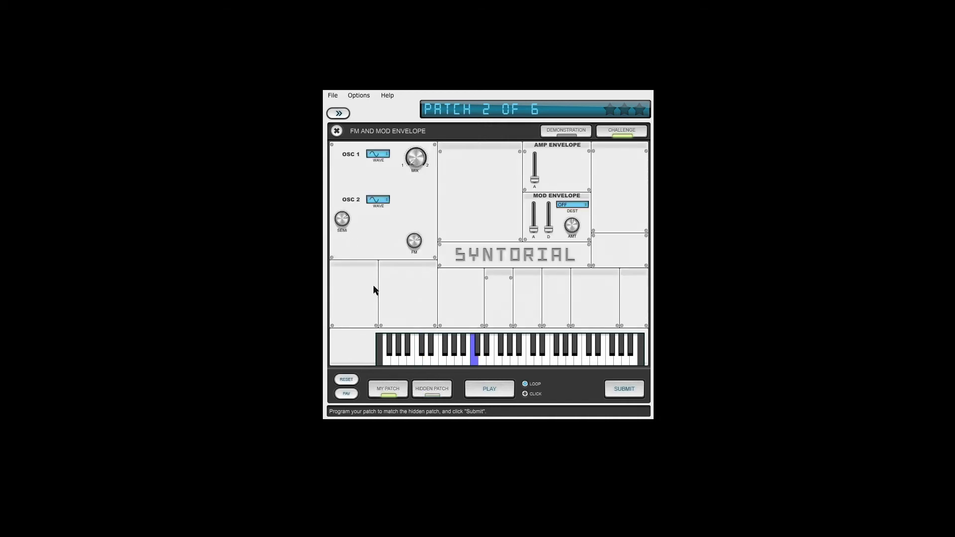
Step: Compare my patch's timbre with hidden Patch 2 on a higher note
{"action": "left_click", "coordinate": [419, 391]}
{"action": "left_click", "coordinate": [389, 391]}
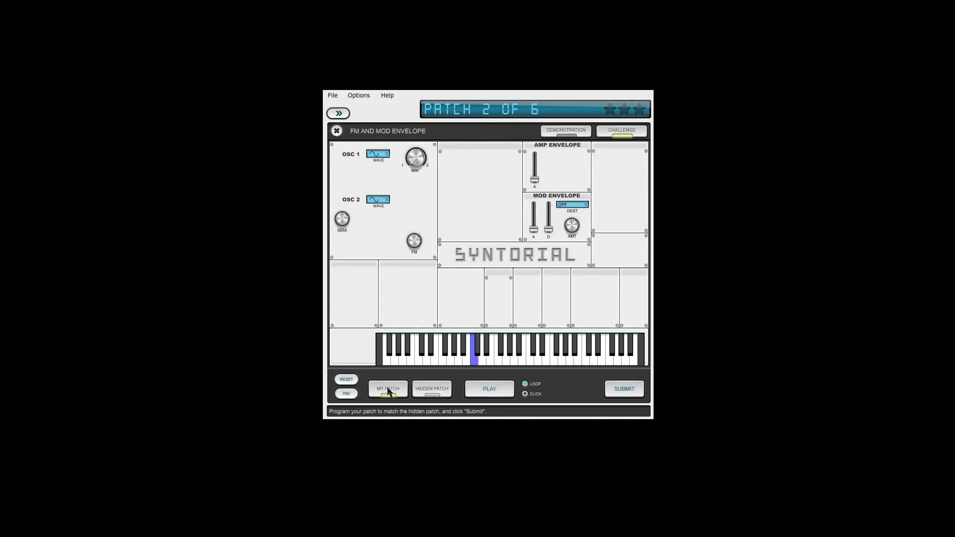
{"action": "left_click", "coordinate": [420, 392]}
{"action": "left_click", "coordinate": [402, 391]}
{"action": "left_click", "coordinate": [430, 391]}
{"action": "left_click", "coordinate": [387, 390]}
{"action": "left_click", "coordinate": [432, 390]}
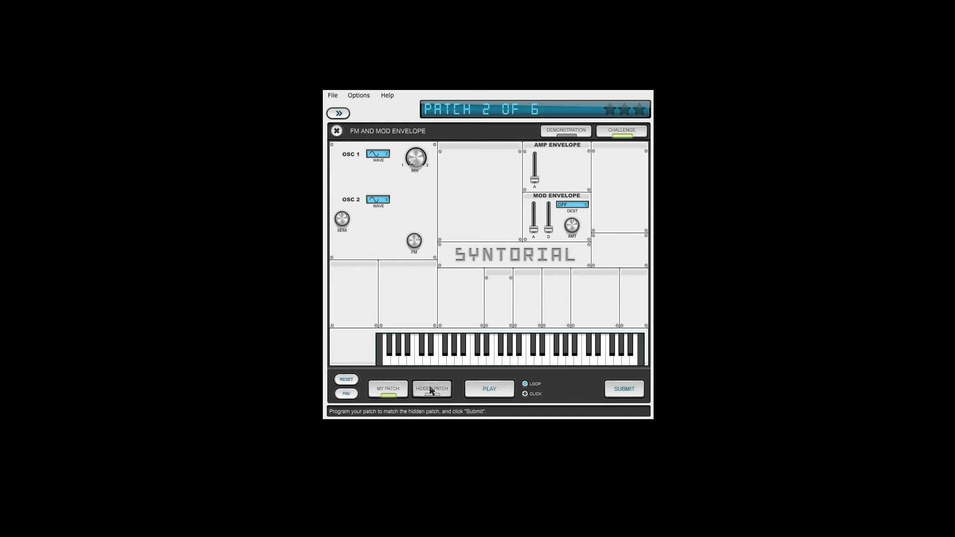
{"action": "left_click", "coordinate": [390, 391]}
{"action": "left_click", "coordinate": [433, 391]}
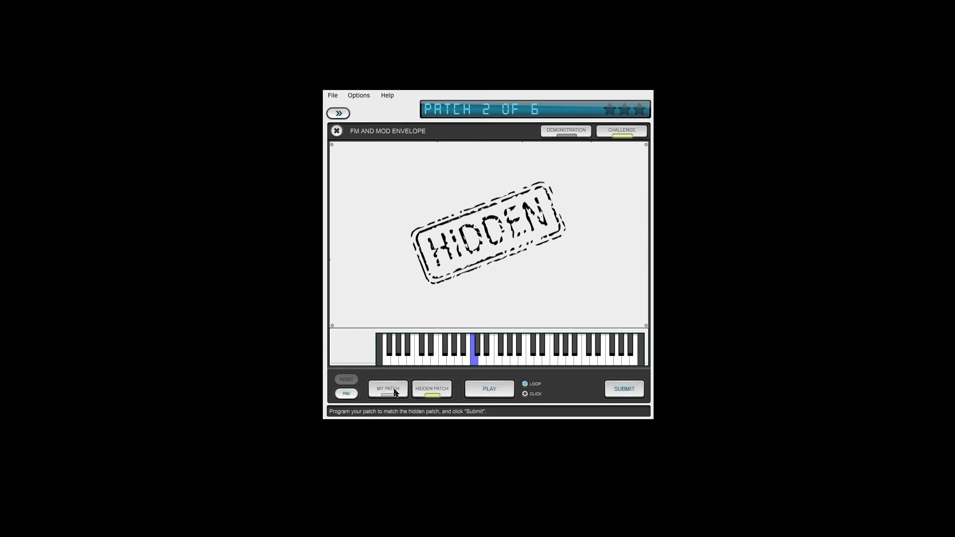
{"action": "left_click", "coordinate": [394, 392]}
{"action": "left_click", "coordinate": [428, 393]}
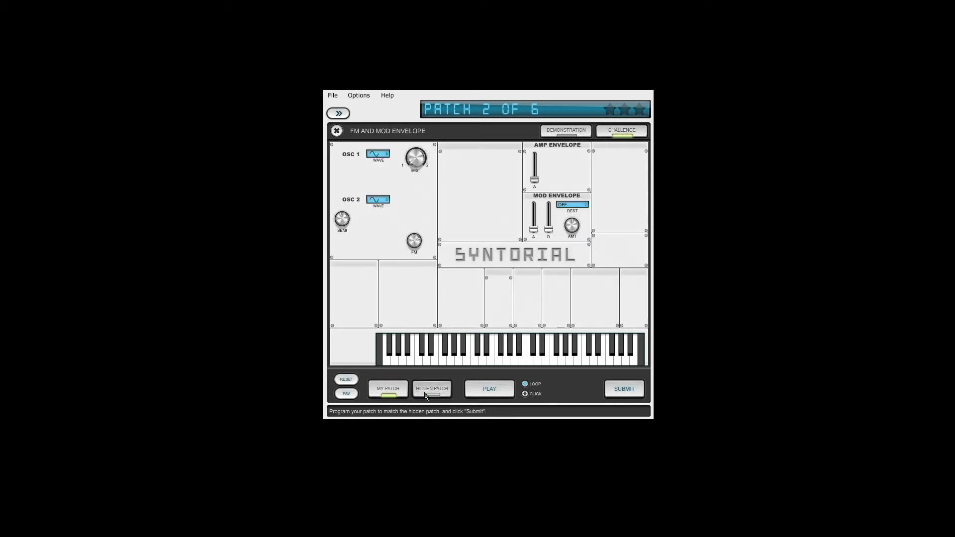
Step: Recheck oscillator 2's semitone tuning against hidden Patch 2 on the higher note
{"action": "left_click", "coordinate": [399, 391]}
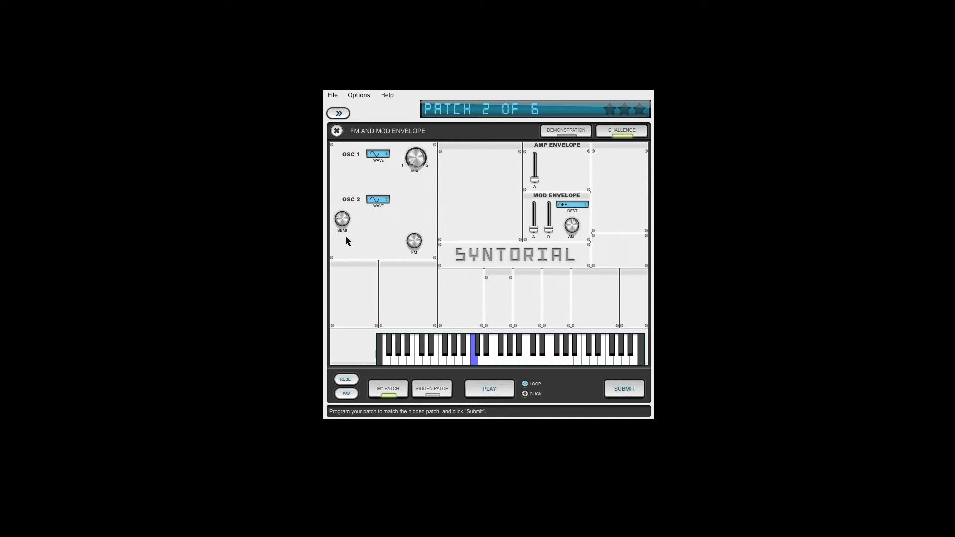
{"action": "left_click", "coordinate": [423, 390]}
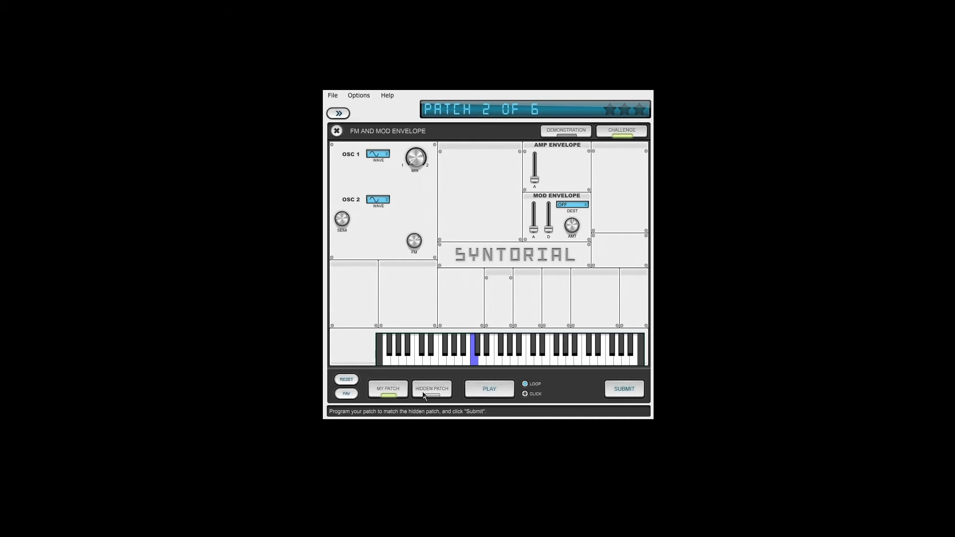
{"action": "left_click", "coordinate": [391, 392]}
{"action": "left_click", "coordinate": [424, 391]}
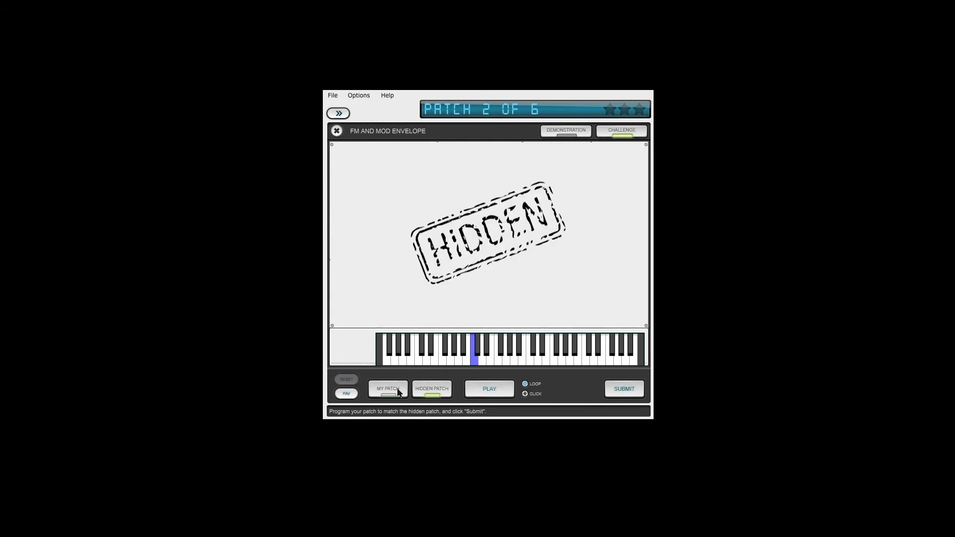
{"action": "left_click", "coordinate": [398, 393]}
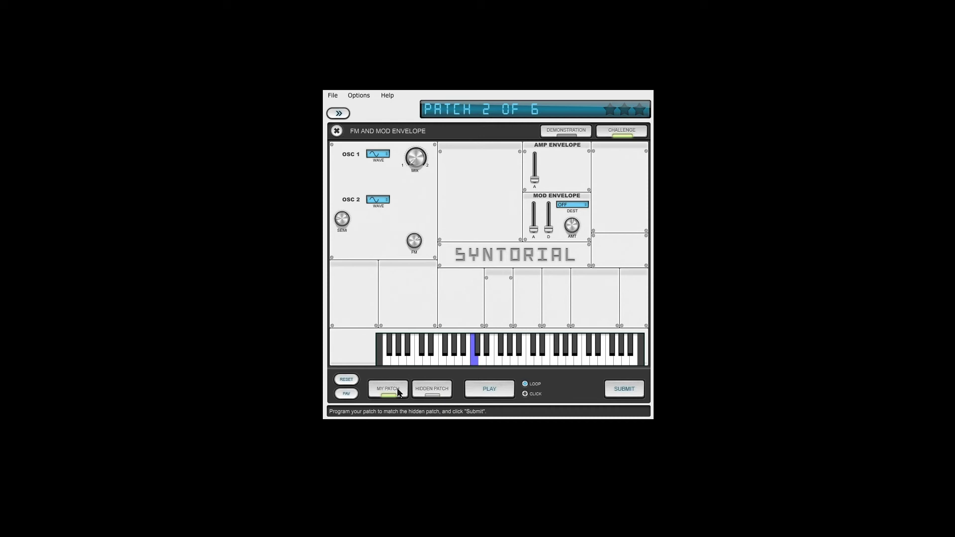
Step: Route the mod envelope to FM and raise its decay to about halfway, checking against hidden Patch 2
{"action": "left_click_drag", "start_coordinate": [550, 229], "coordinate": [549, 214]}
{"action": "left_click", "coordinate": [423, 390]}
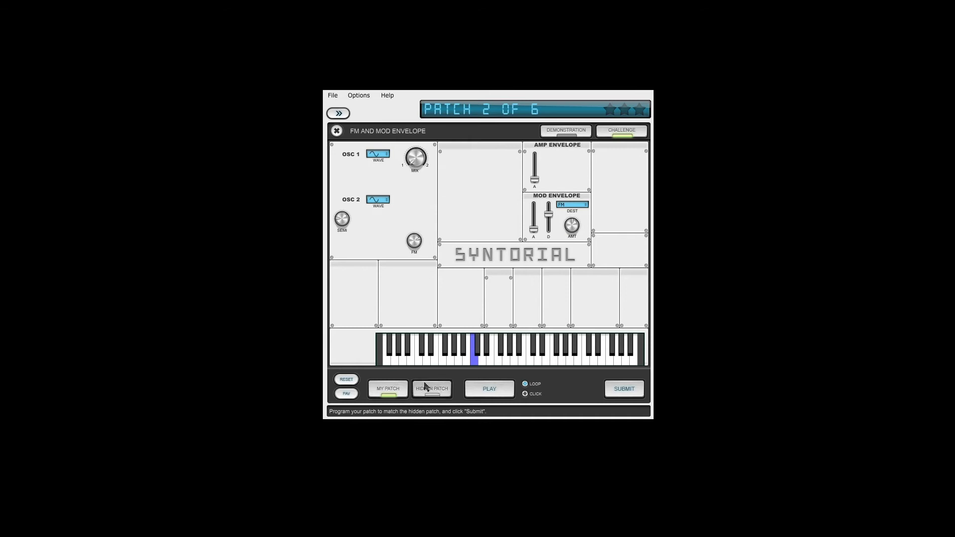
{"action": "left_click", "coordinate": [403, 394]}
{"action": "left_click", "coordinate": [416, 398]}
{"action": "left_click", "coordinate": [394, 396]}
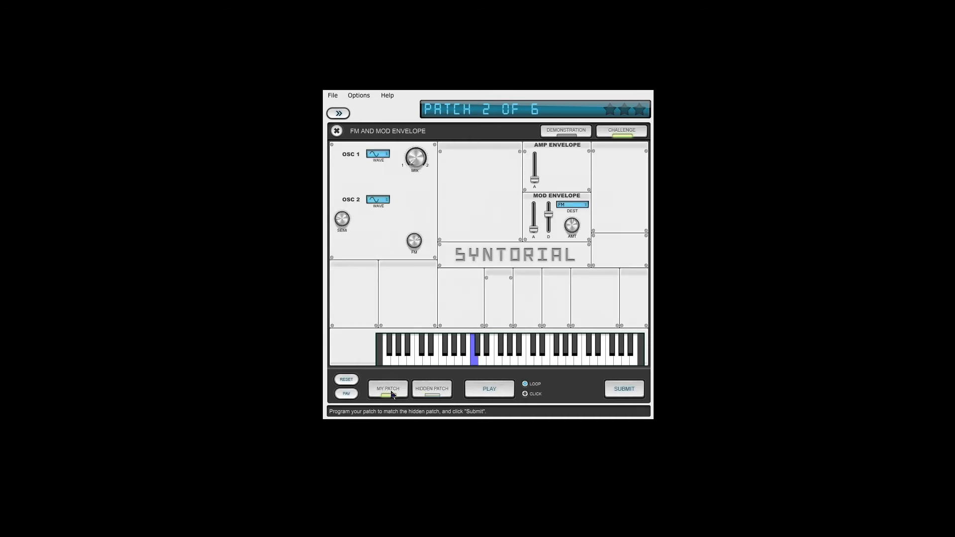
Step: Compare the mod envelope's FM movement in my patch with hidden Patch 2
{"action": "left_click", "coordinate": [426, 390]}
{"action": "left_click", "coordinate": [392, 390]}
{"action": "left_click", "coordinate": [429, 390]}
{"action": "left_click", "coordinate": [392, 391]}
{"action": "left_click", "coordinate": [438, 390]}
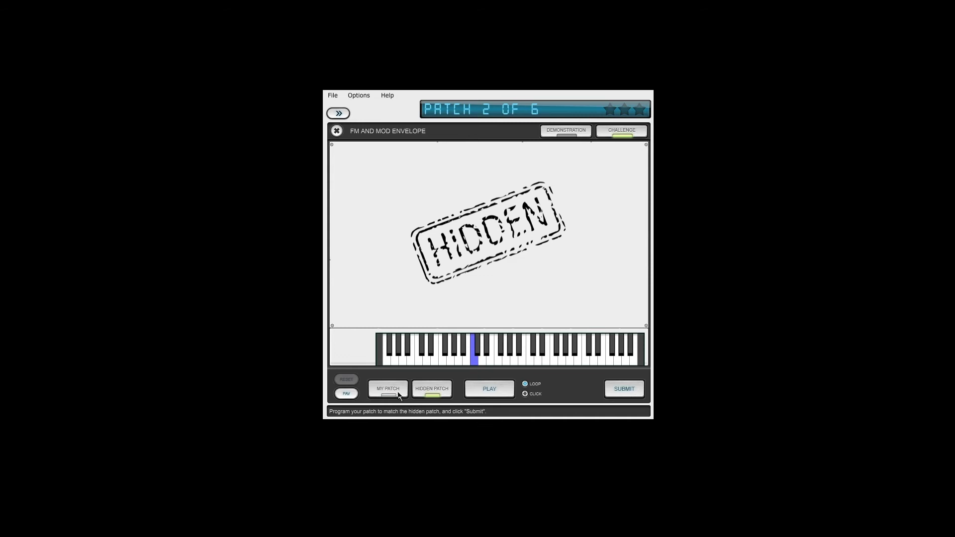
{"action": "left_click", "coordinate": [393, 393]}
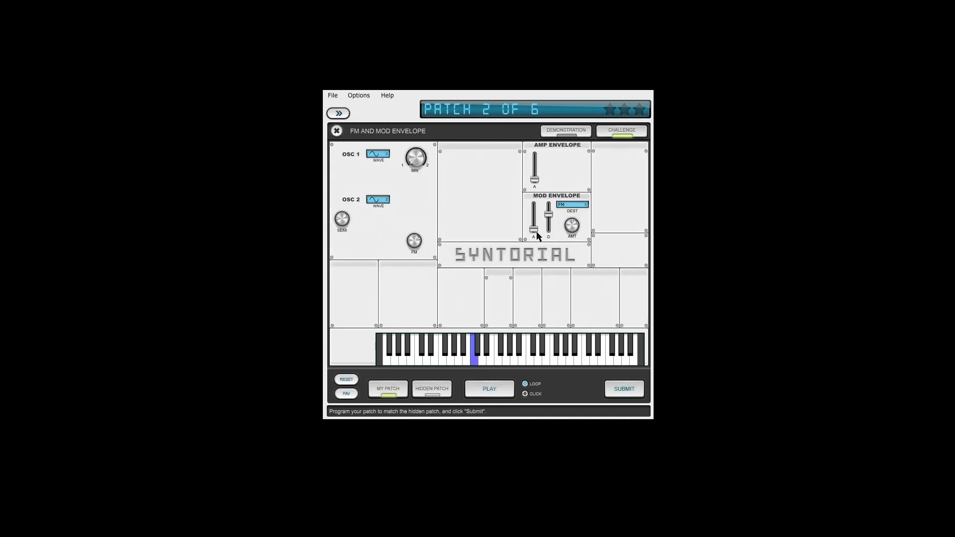
{"action": "left_click", "coordinate": [434, 390]}
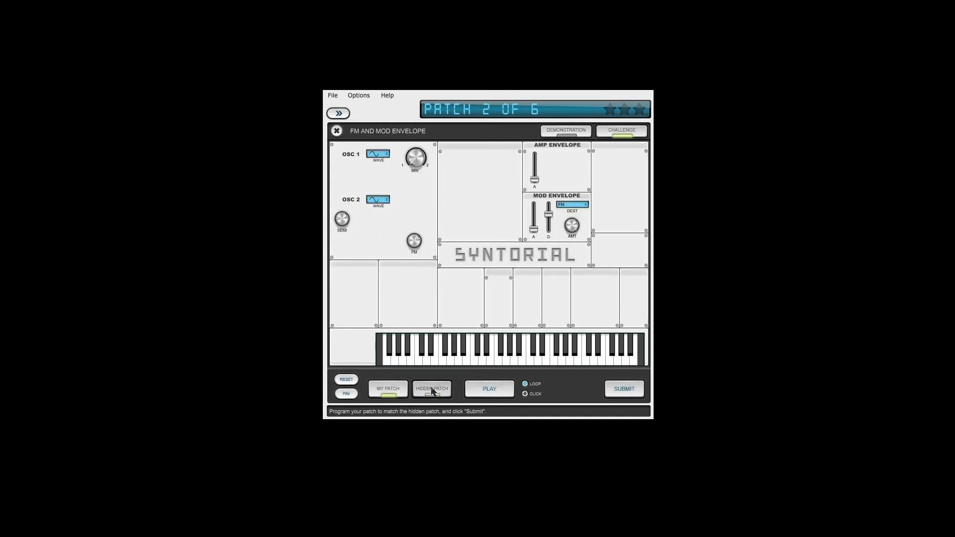
{"action": "left_click", "coordinate": [398, 391]}
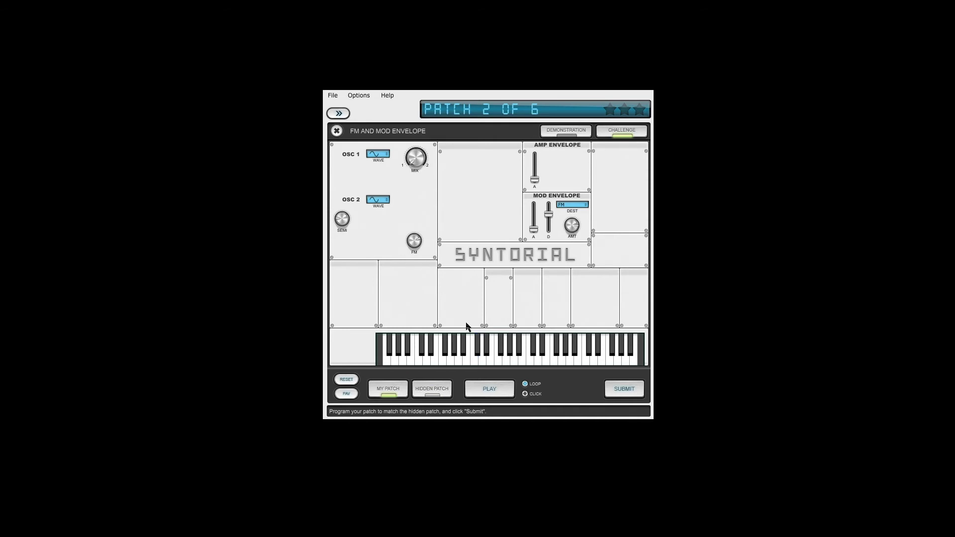
Step: Lower the mod envelope decay slightly while comparing my patch with hidden Patch 2
{"action": "left_click", "coordinate": [430, 393]}
{"action": "left_click", "coordinate": [397, 391]}
{"action": "left_click", "coordinate": [431, 393]}
{"action": "left_click", "coordinate": [396, 393]}
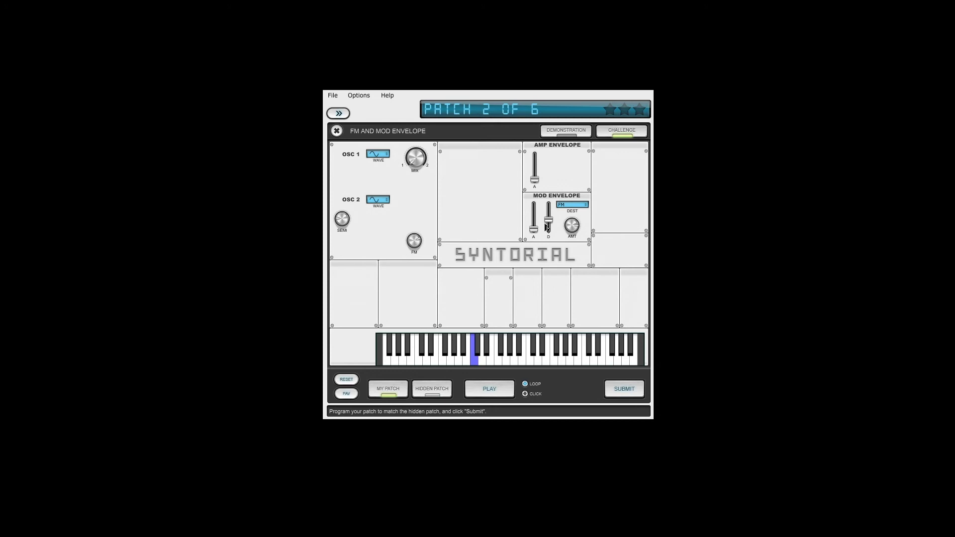
{"action": "left_click", "coordinate": [432, 390]}
{"action": "left_click", "coordinate": [394, 392]}
{"action": "left_click", "coordinate": [426, 396]}
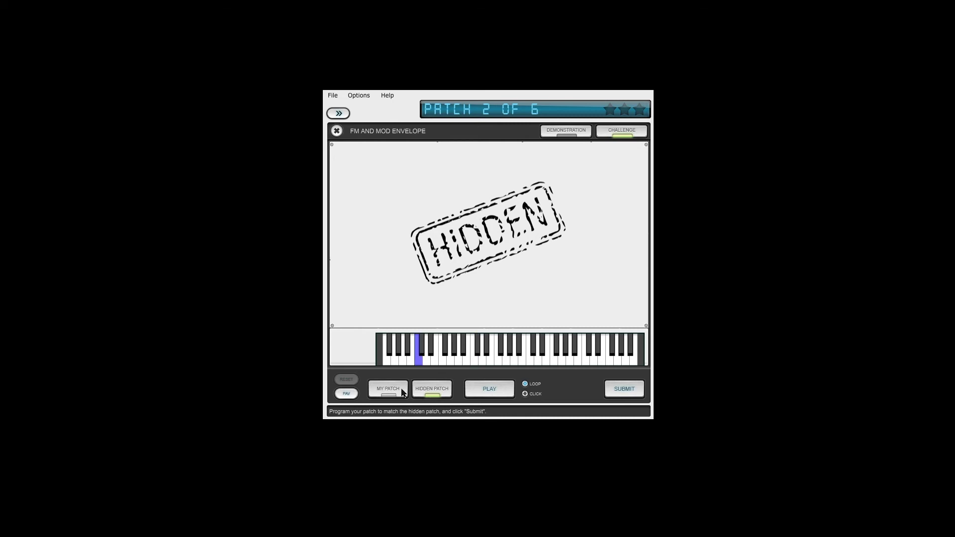
Step: Compare the length of the FM decay in my patch with hidden Patch 2
{"action": "left_click", "coordinate": [402, 393]}
{"action": "left_click", "coordinate": [419, 392]}
{"action": "left_click", "coordinate": [399, 394]}
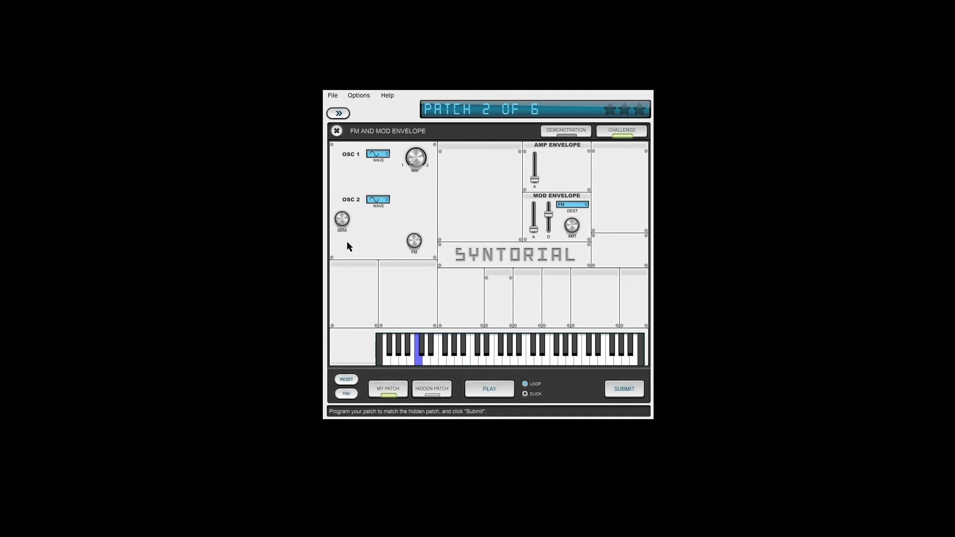
{"action": "left_click", "coordinate": [420, 392]}
{"action": "left_click", "coordinate": [388, 390]}
{"action": "left_click", "coordinate": [411, 389]}
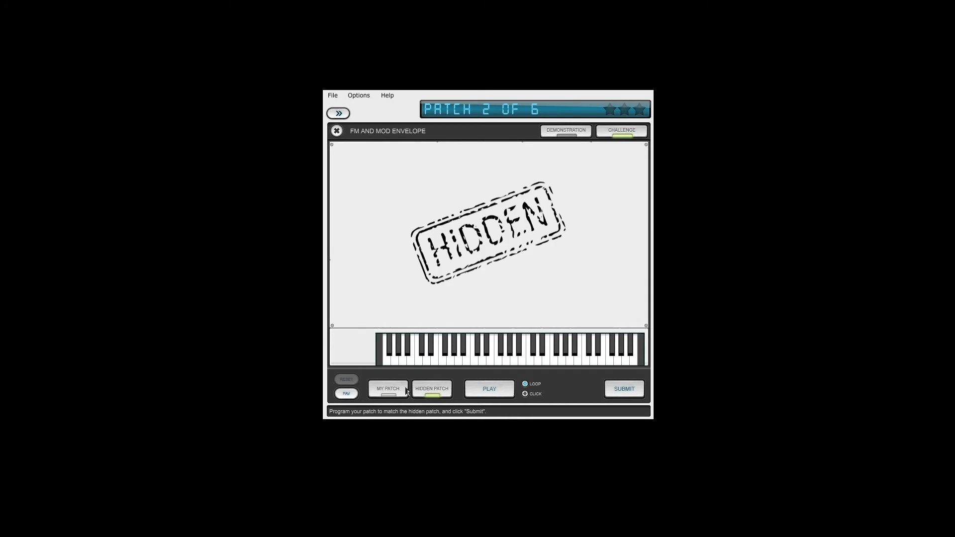
Step: Raise the mod envelope decay slightly, to just above halfway, and check it against hidden Patch 2
{"action": "left_click", "coordinate": [389, 392]}
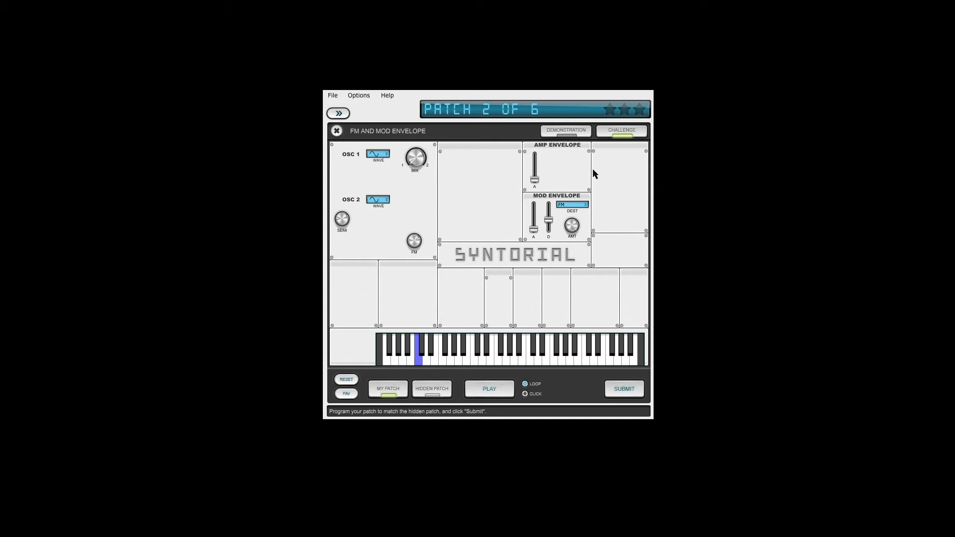
{"action": "left_click_drag", "start_coordinate": [550, 216], "coordinate": [550, 214]}
{"action": "left_click", "coordinate": [429, 392]}
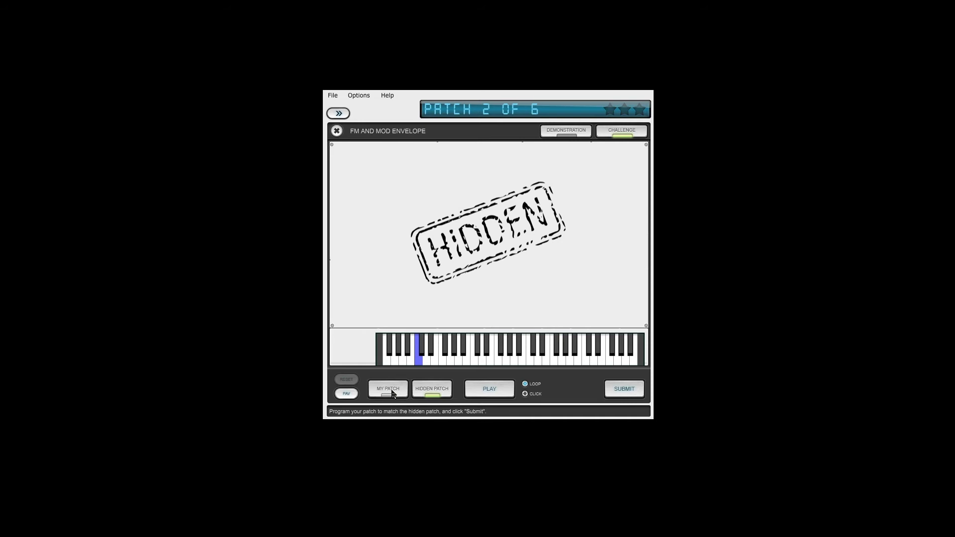
{"action": "left_click", "coordinate": [390, 393]}
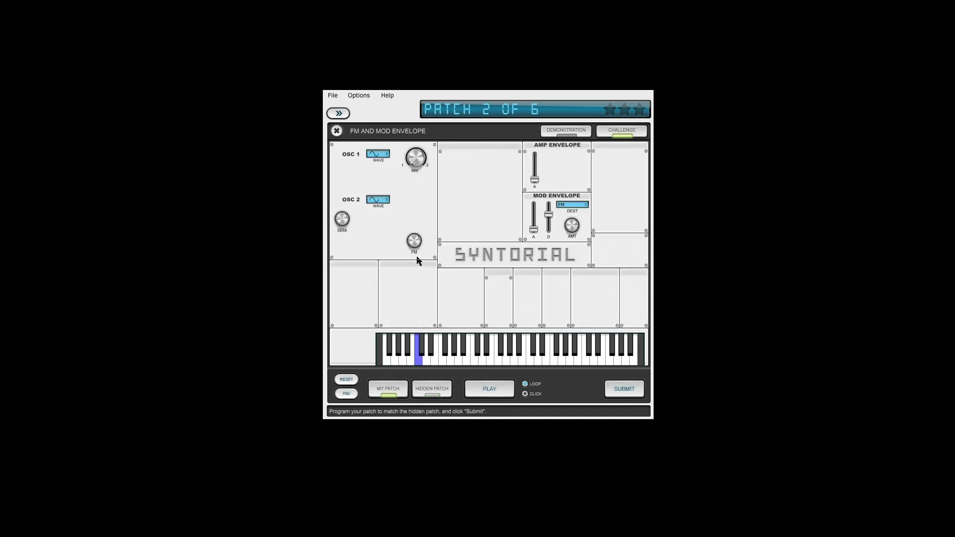
{"action": "left_click", "coordinate": [428, 390]}
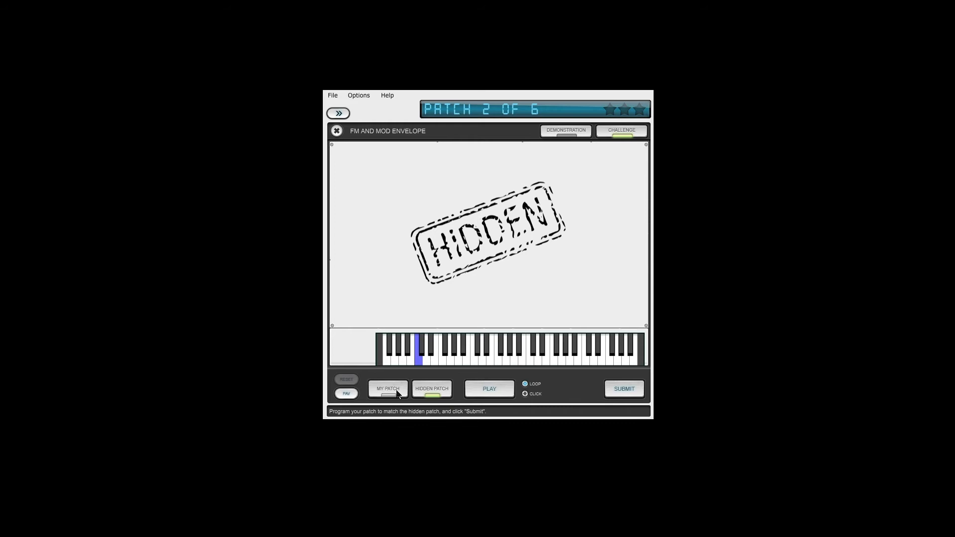
{"action": "left_click", "coordinate": [398, 394]}
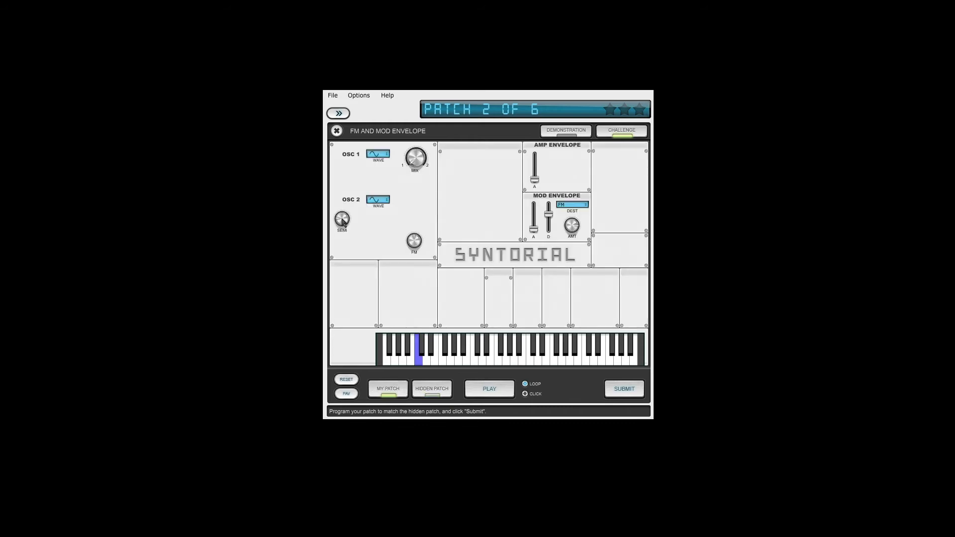
Step: Recheck oscillator 2's tuning and the FM tone on the low note against hidden Patch 2
{"action": "left_click", "coordinate": [428, 389]}
{"action": "left_click", "coordinate": [396, 390]}
{"action": "left_click", "coordinate": [431, 392]}
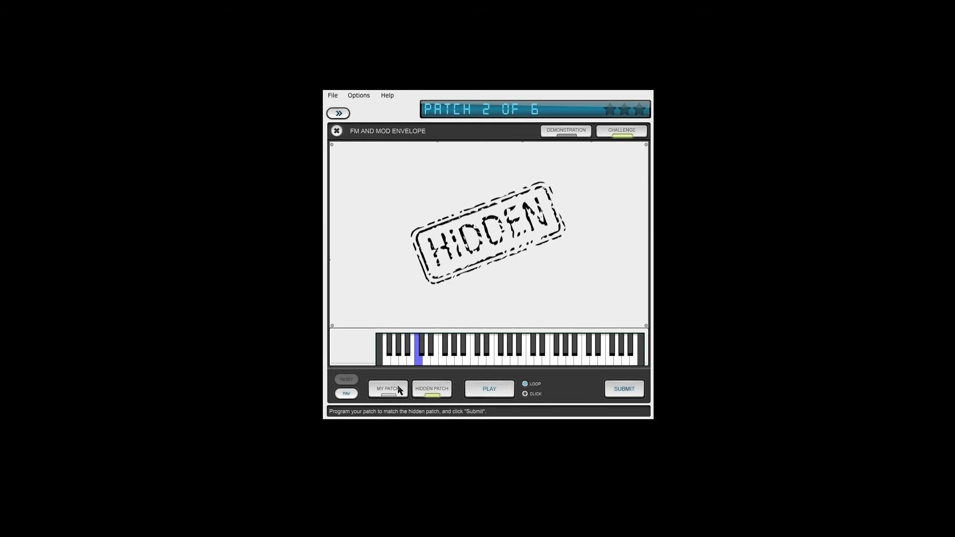
{"action": "left_click", "coordinate": [400, 390]}
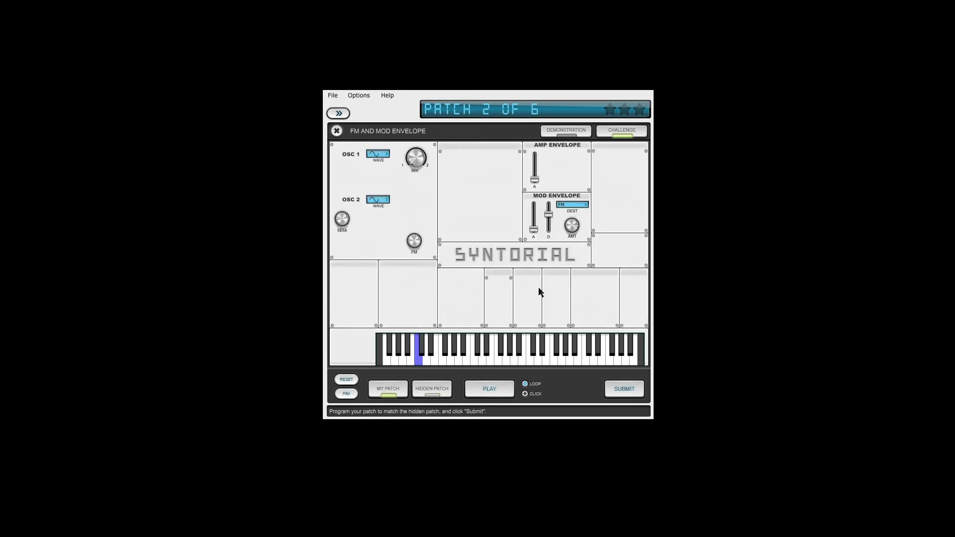
{"action": "left_click", "coordinate": [430, 392]}
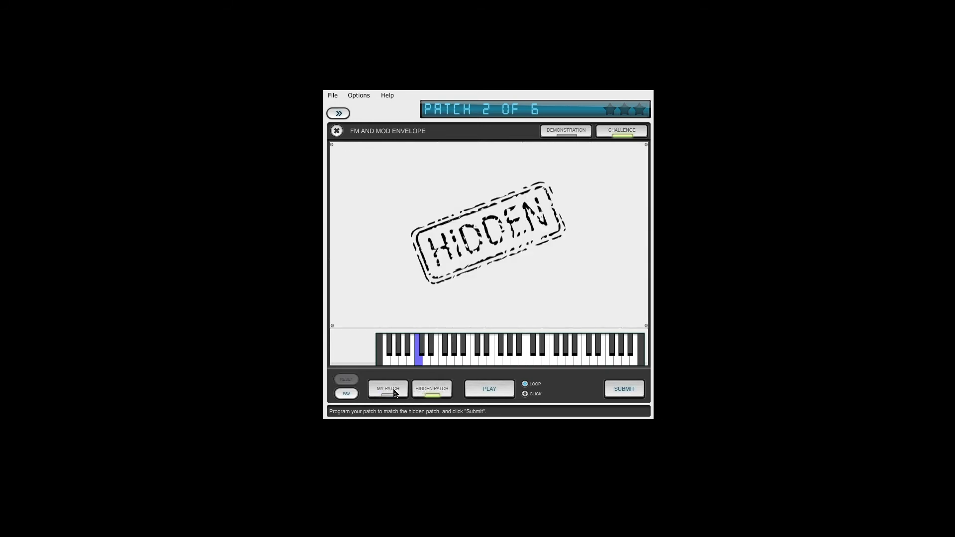
{"action": "left_click", "coordinate": [394, 393]}
{"action": "left_click", "coordinate": [429, 391]}
{"action": "left_click", "coordinate": [393, 395]}
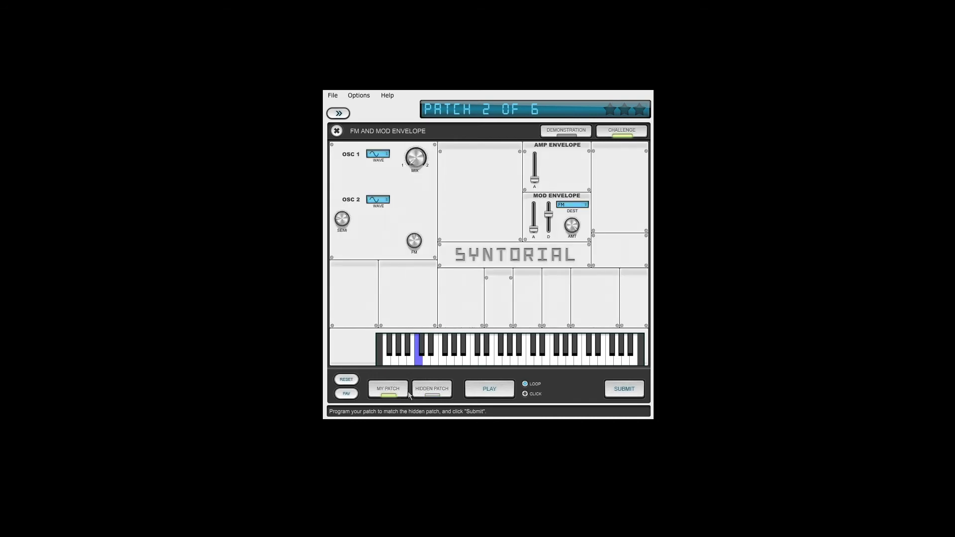
Step: Compare the start of the note in my patch with hidden Patch 2 to judge the attack
{"action": "left_click", "coordinate": [441, 398]}
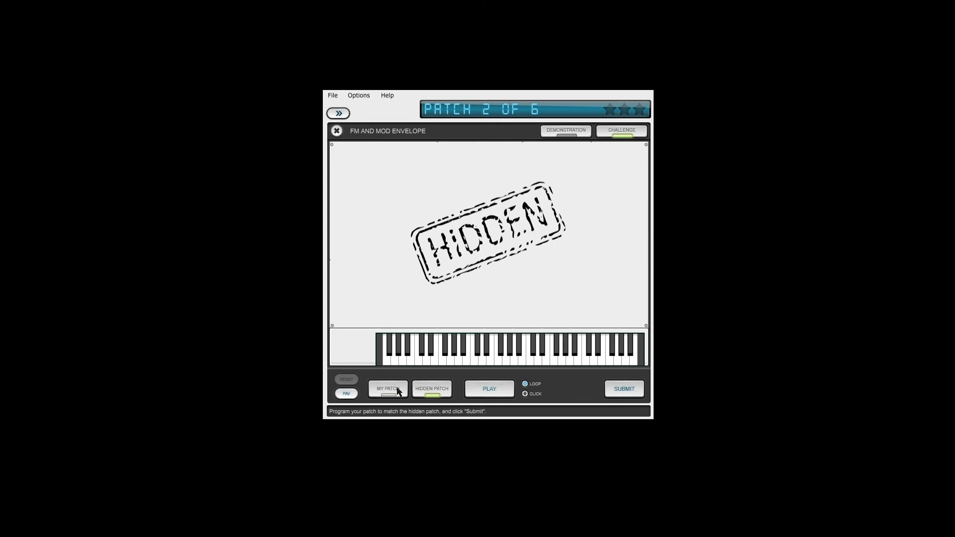
{"action": "left_click", "coordinate": [398, 391]}
{"action": "left_click", "coordinate": [424, 394]}
{"action": "left_click", "coordinate": [393, 393]}
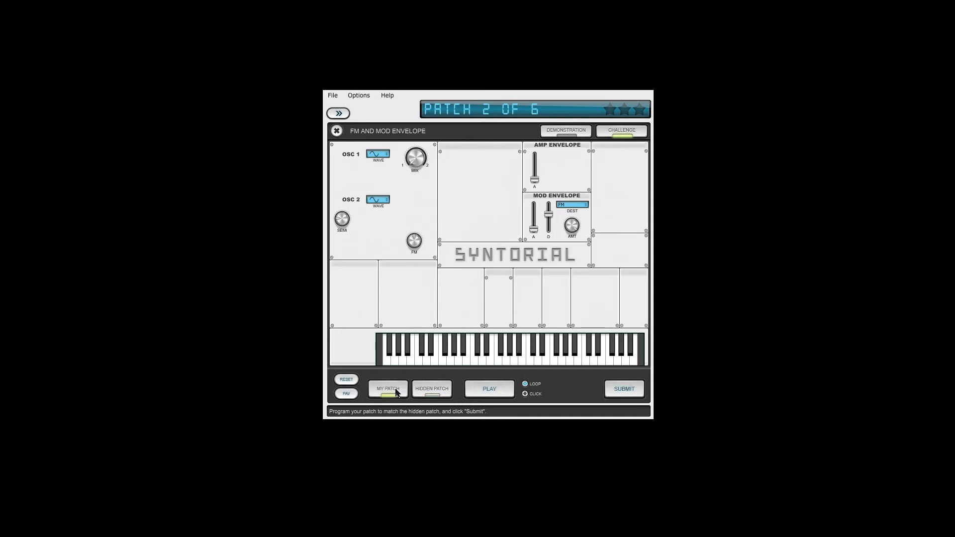
{"action": "left_click", "coordinate": [426, 393]}
{"action": "left_click", "coordinate": [393, 393]}
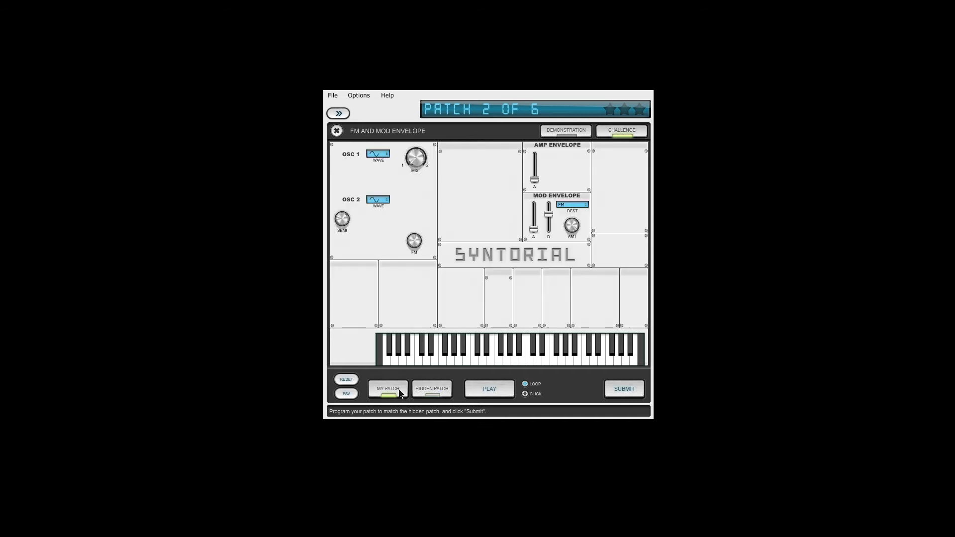
{"action": "left_click", "coordinate": [431, 393]}
{"action": "left_click", "coordinate": [389, 392]}
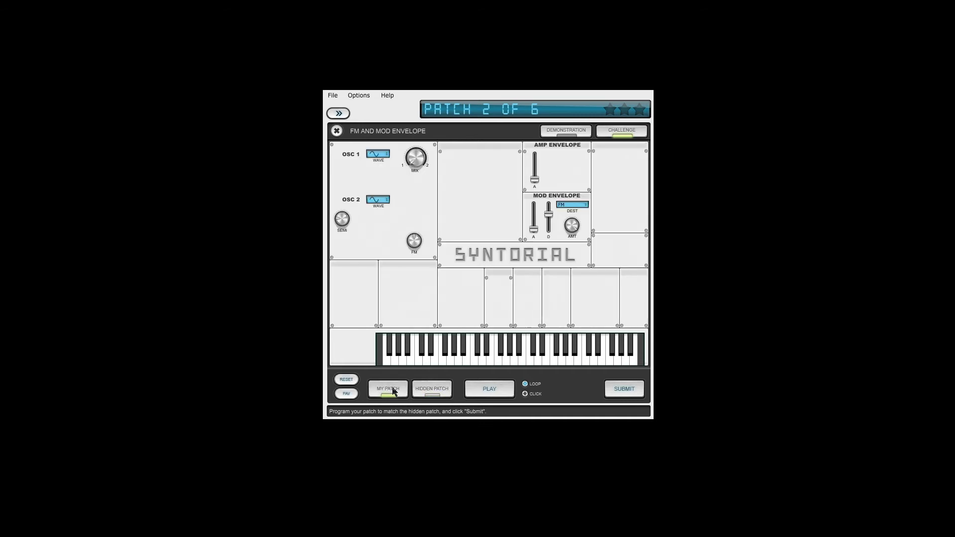
{"action": "left_click", "coordinate": [429, 392]}
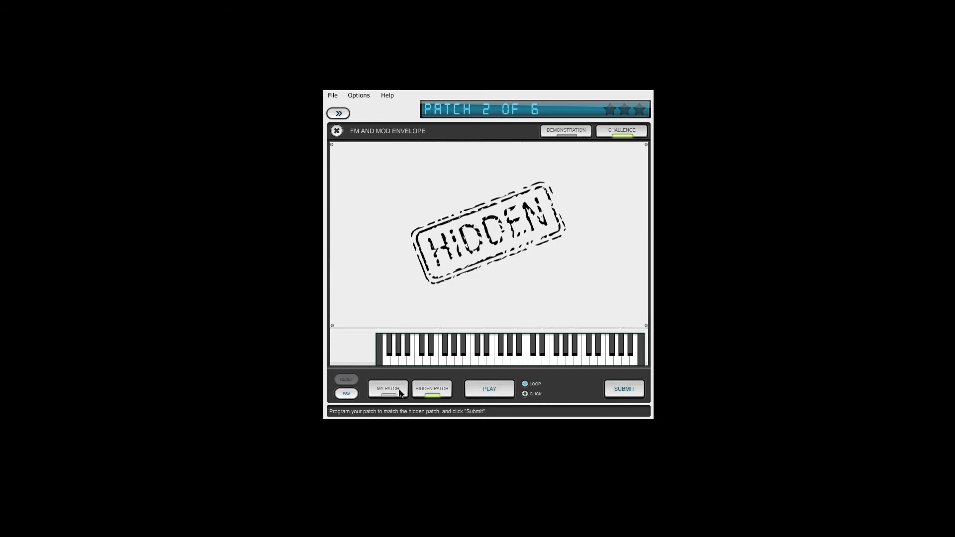
Step: Raise the amp envelope attack slightly and check the note's onset against hidden Patch 2
{"action": "left_click", "coordinate": [404, 394]}
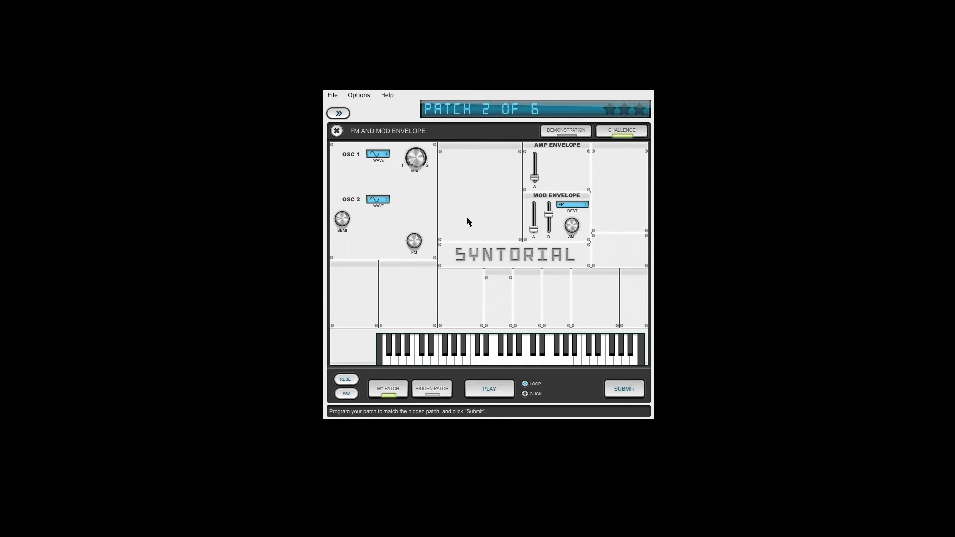
{"action": "left_click", "coordinate": [426, 390]}
{"action": "left_click", "coordinate": [403, 394]}
{"action": "left_click", "coordinate": [421, 391]}
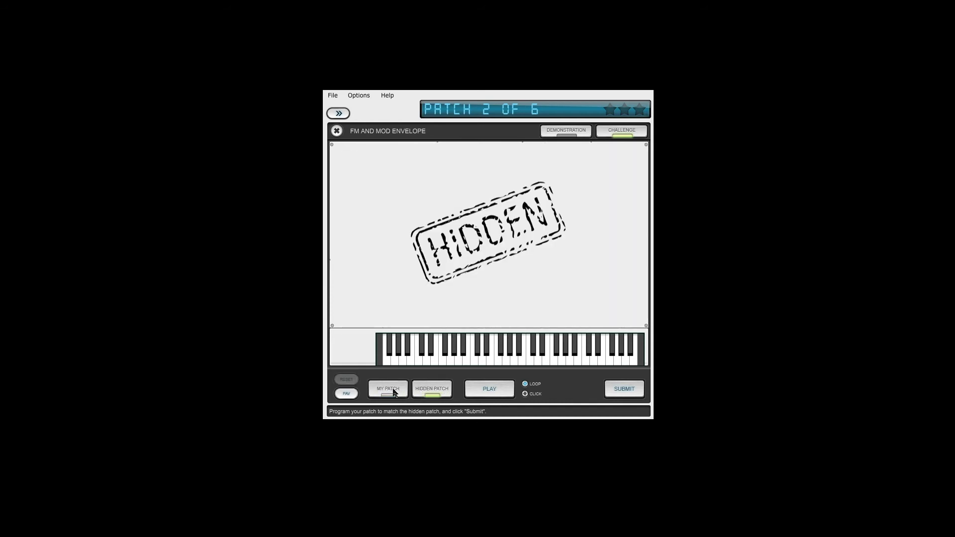
{"action": "left_click", "coordinate": [393, 393]}
Step: Submit Patch 2, continue to Patch 3 and start its playback
{"action": "left_click", "coordinate": [618, 386]}
{"action": "left_click", "coordinate": [606, 391]}
{"action": "left_click", "coordinate": [470, 392]}
Step: Change the waves of both oscillators by ear to match hidden Patch 3
{"action": "left_click", "coordinate": [387, 393]}
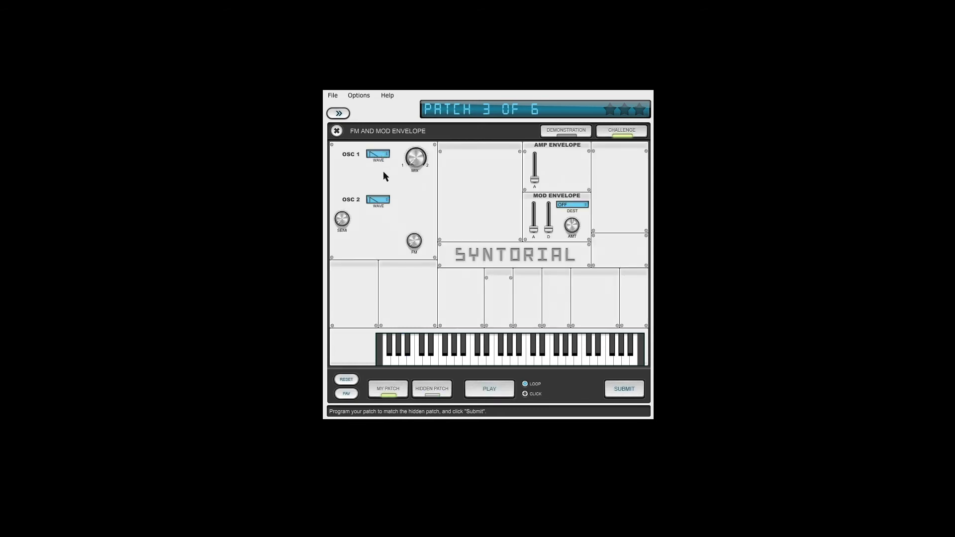
{"action": "key", "text": "a"}
{"action": "left_click", "coordinate": [431, 389]}
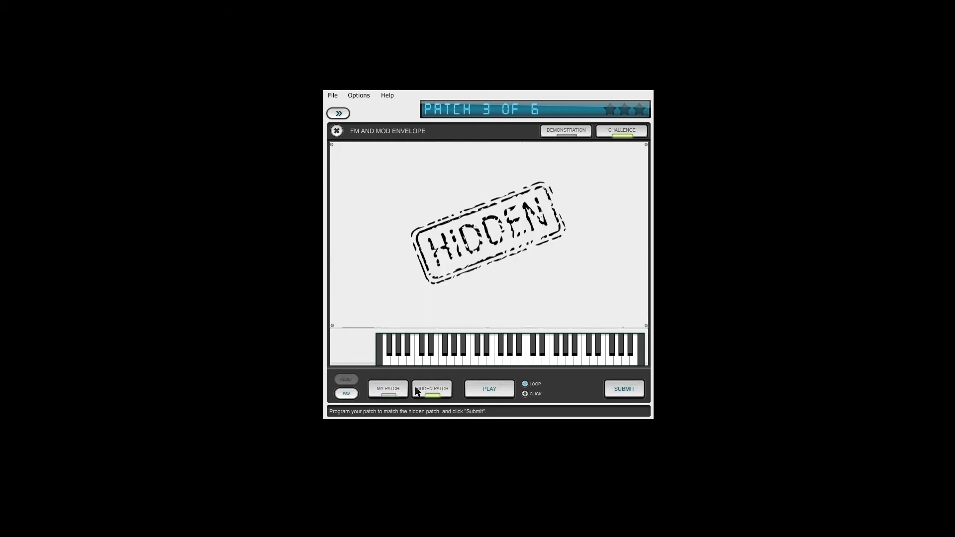
{"action": "left_click", "coordinate": [389, 390]}
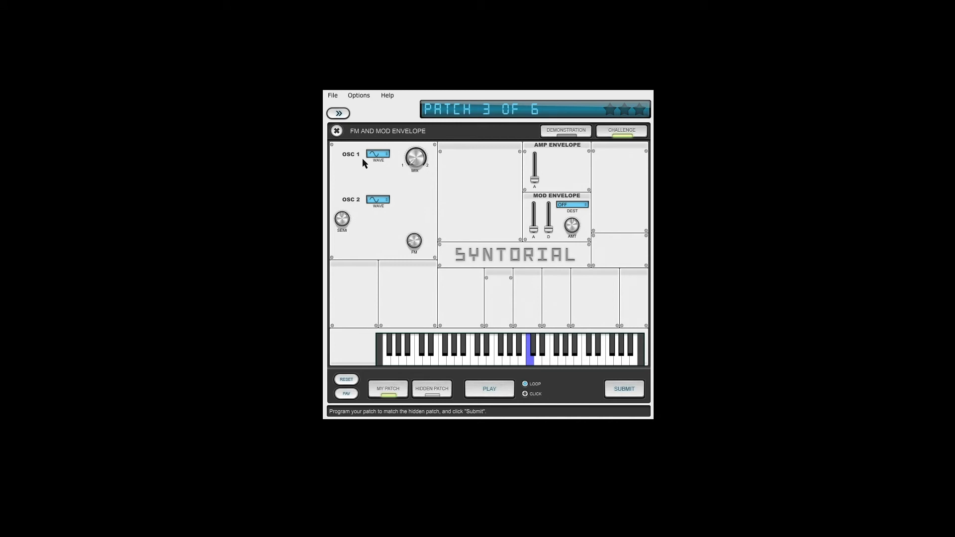
Step: Adjust the FM amount by ear while comparing my patch with hidden Patch 3
{"action": "left_click", "coordinate": [426, 388]}
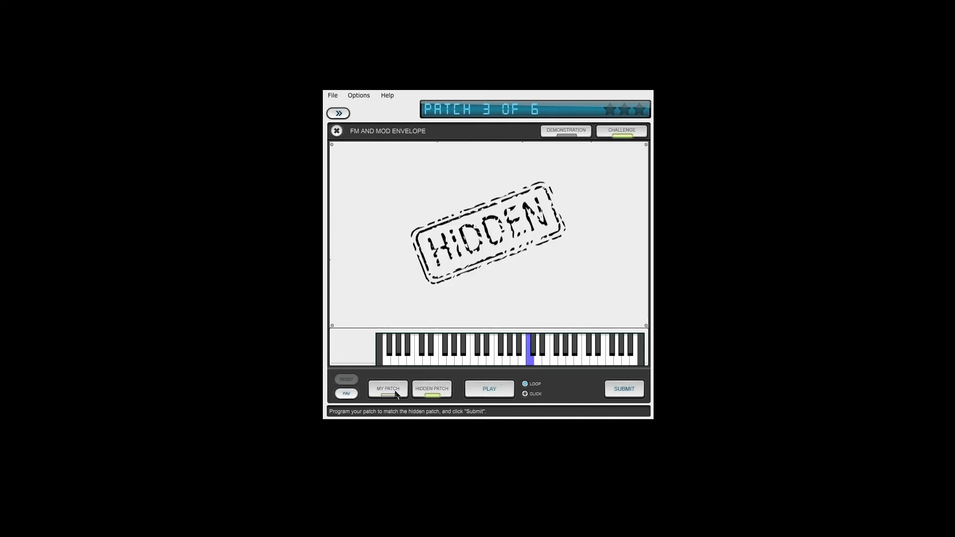
{"action": "left_click", "coordinate": [389, 390]}
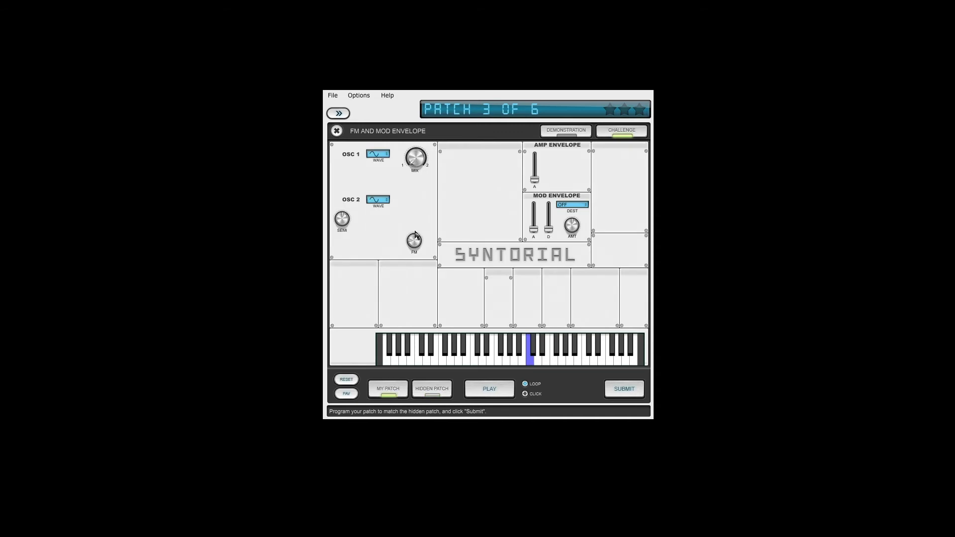
{"action": "left_click", "coordinate": [432, 390]}
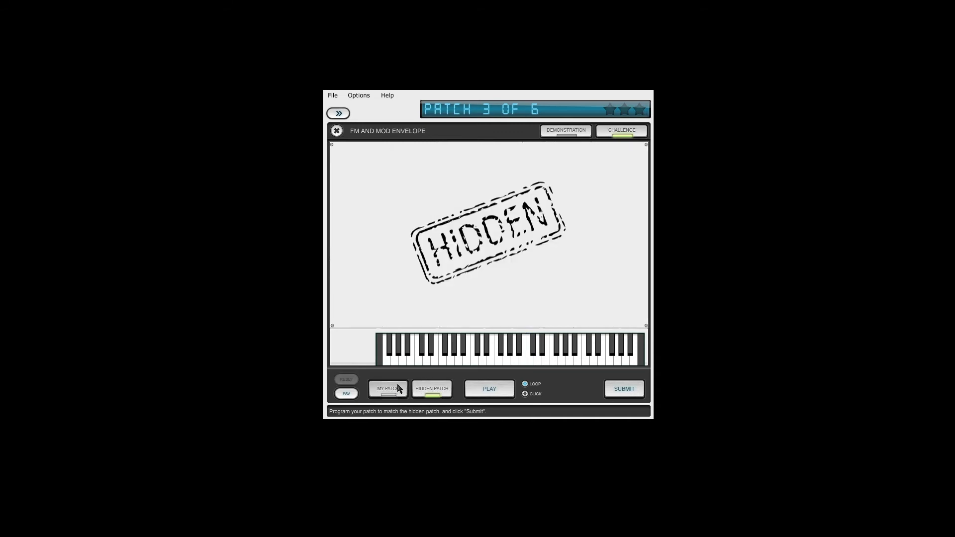
{"action": "left_click", "coordinate": [394, 390]}
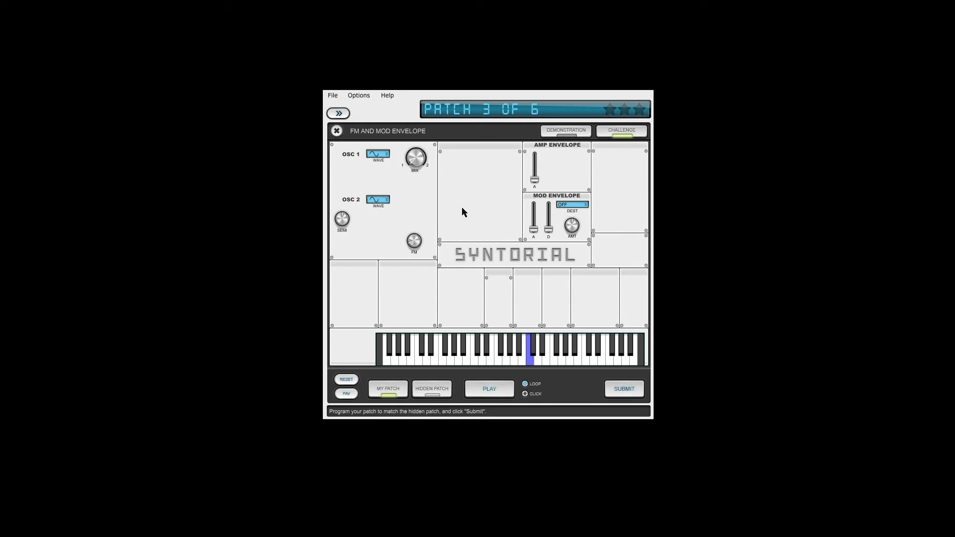
Step: Raise the amp envelope attack slightly and route the mod envelope to FM with its decay at about a quarter
{"action": "left_click_drag", "start_coordinate": [540, 182], "coordinate": [537, 175]}
{"action": "left_click", "coordinate": [576, 205]}
{"action": "left_click_drag", "start_coordinate": [550, 231], "coordinate": [551, 227]}
{"action": "left_click", "coordinate": [430, 387]}
{"action": "left_click", "coordinate": [393, 390]}
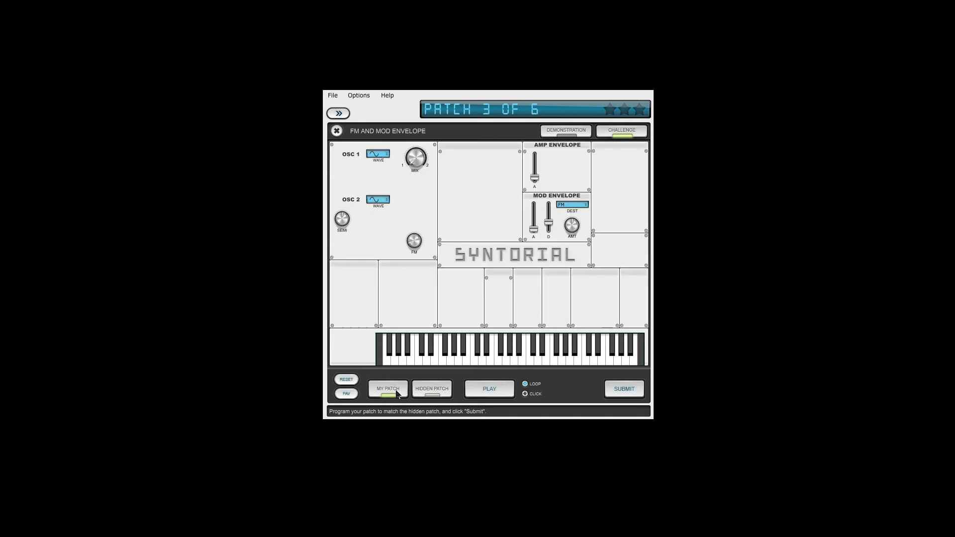
Step: Fine-tune the mod envelope amount by ear against hidden Patch 3
{"action": "left_click", "coordinate": [433, 391]}
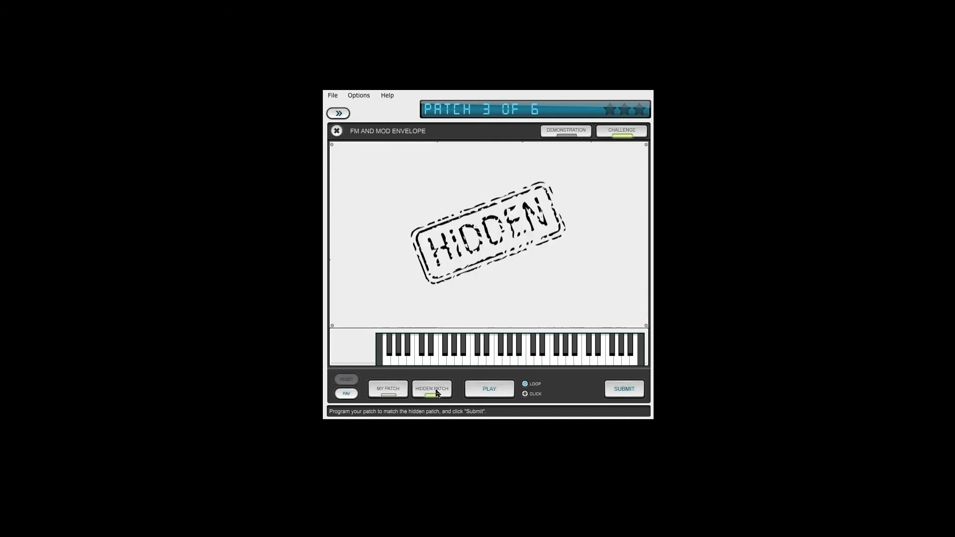
{"action": "left_click", "coordinate": [397, 391]}
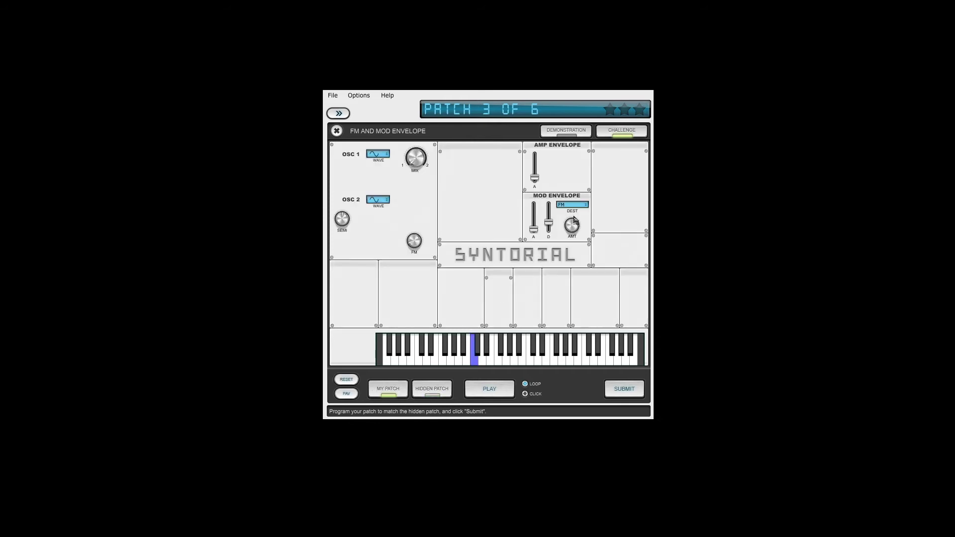
{"action": "left_click", "coordinate": [425, 389]}
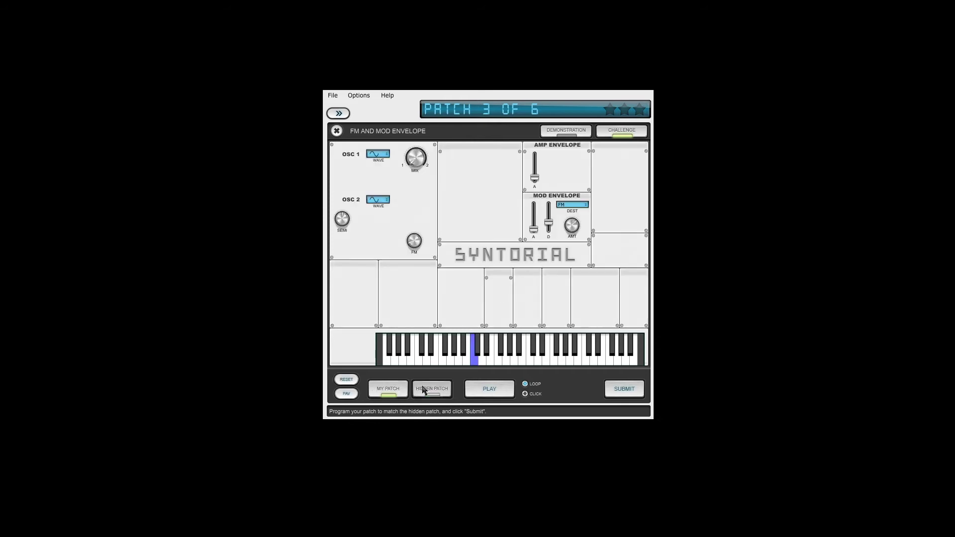
{"action": "left_click", "coordinate": [396, 392]}
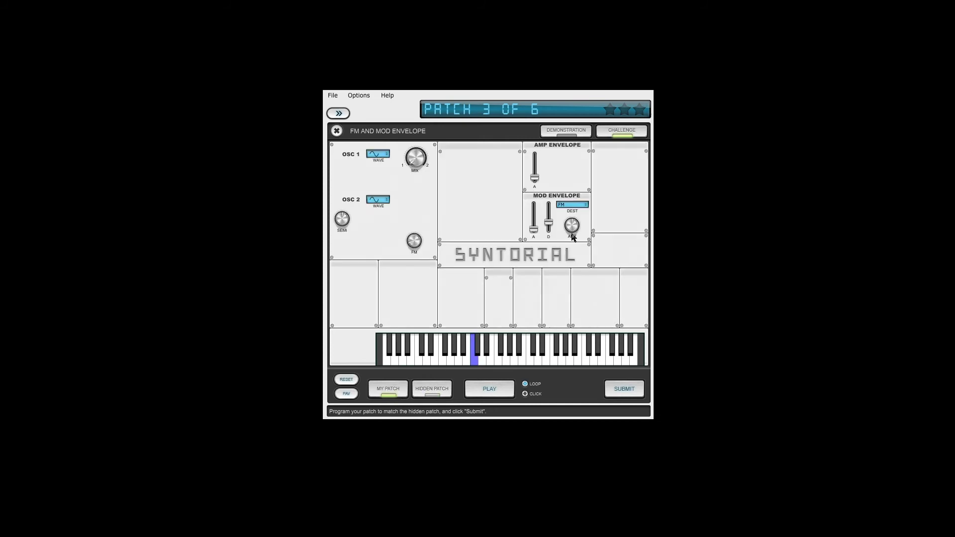
{"action": "left_click", "coordinate": [431, 387]}
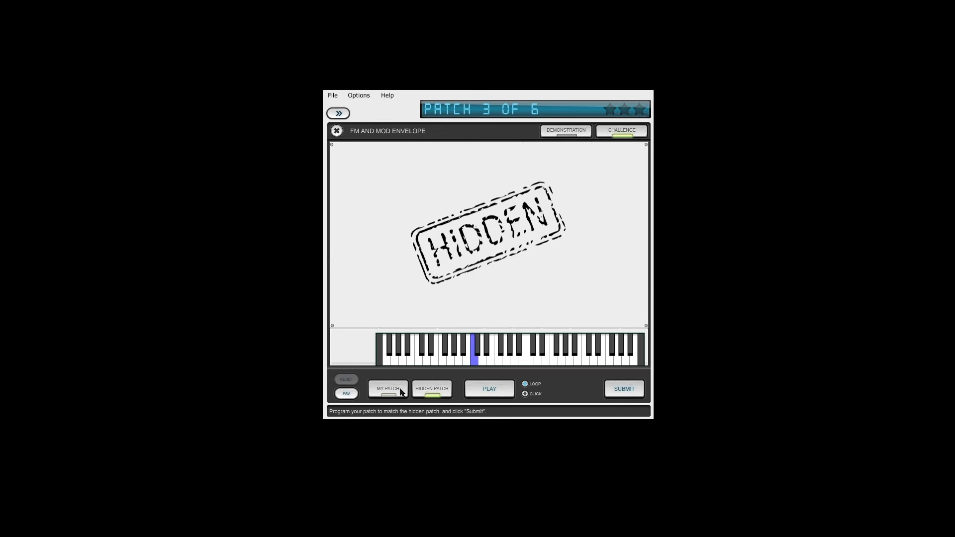
{"action": "left_click", "coordinate": [400, 392]}
Step: Compare my patch repeatedly with hidden Patch 3 to verify the overall match
{"action": "left_click", "coordinate": [432, 389]}
{"action": "left_click", "coordinate": [388, 389]}
{"action": "left_click", "coordinate": [432, 389]}
{"action": "left_click", "coordinate": [388, 389]}
{"action": "left_click", "coordinate": [423, 396]}
{"action": "left_click", "coordinate": [388, 393]}
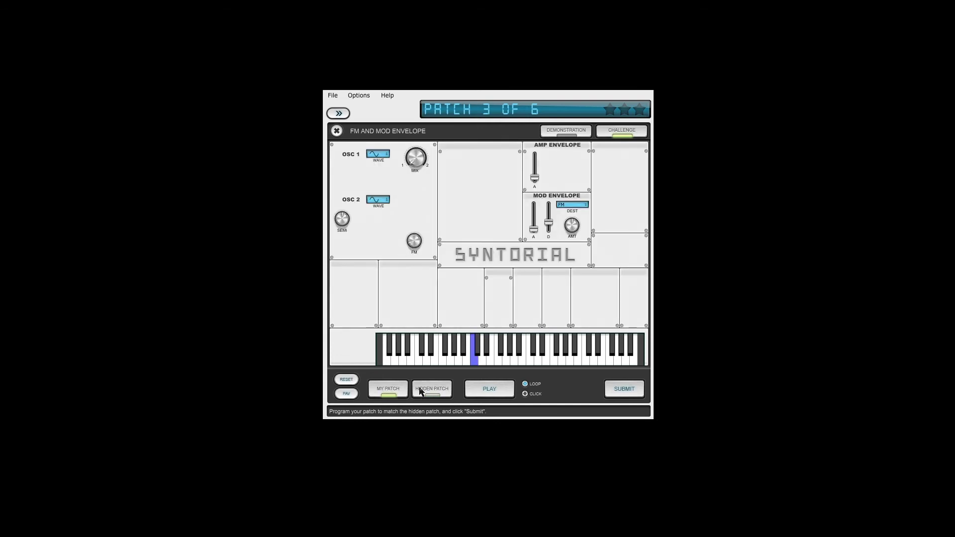
{"action": "left_click", "coordinate": [419, 391]}
{"action": "left_click", "coordinate": [393, 391]}
{"action": "left_click", "coordinate": [422, 393]}
{"action": "left_click", "coordinate": [395, 389]}
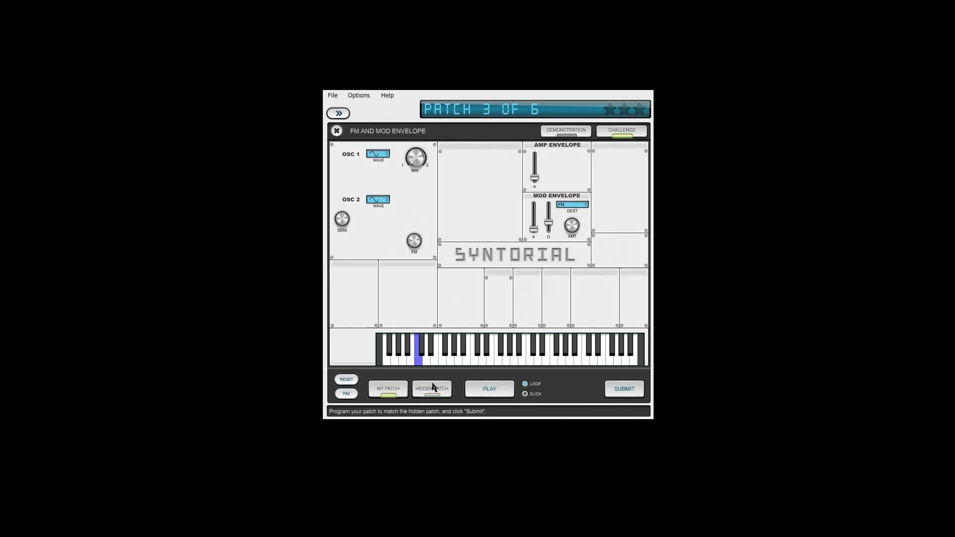
Step: Submit Patch 3, continue to Patch 4 and start its playback
{"action": "left_click", "coordinate": [609, 386]}
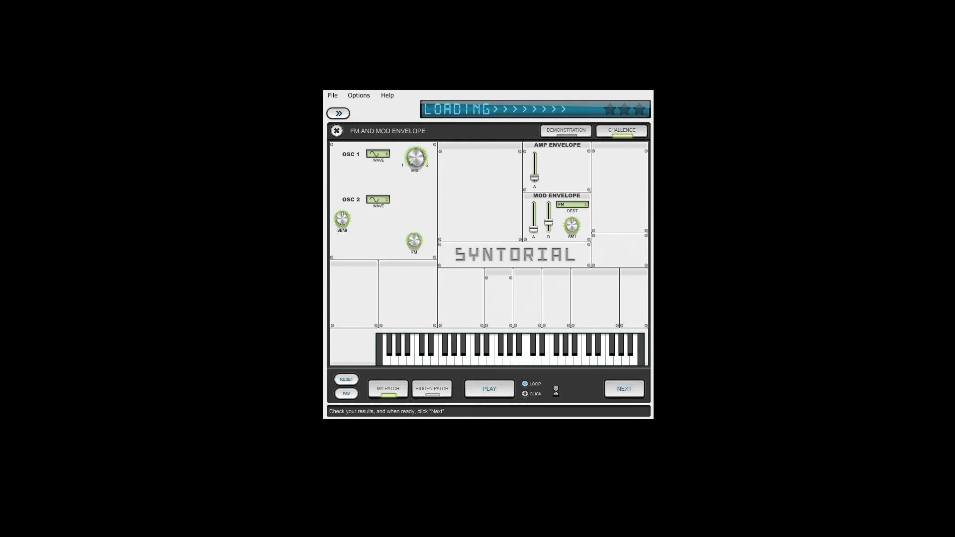
{"action": "left_click", "coordinate": [473, 390]}
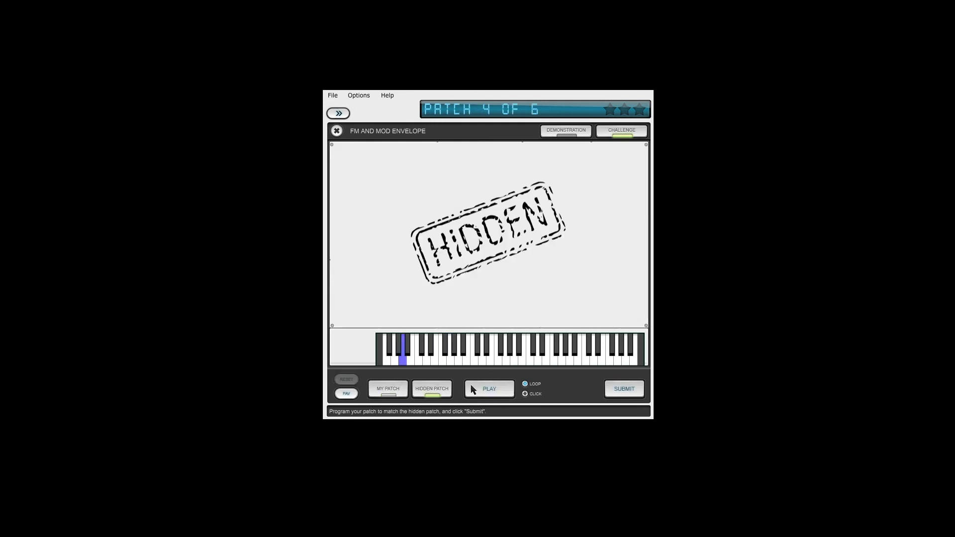
Step: Set both oscillators to sine waves and adjust the FM amount by ear against hidden Patch 4
{"action": "left_click", "coordinate": [383, 180]}
{"action": "left_click", "coordinate": [378, 200]}
{"action": "left_click", "coordinate": [432, 388]}
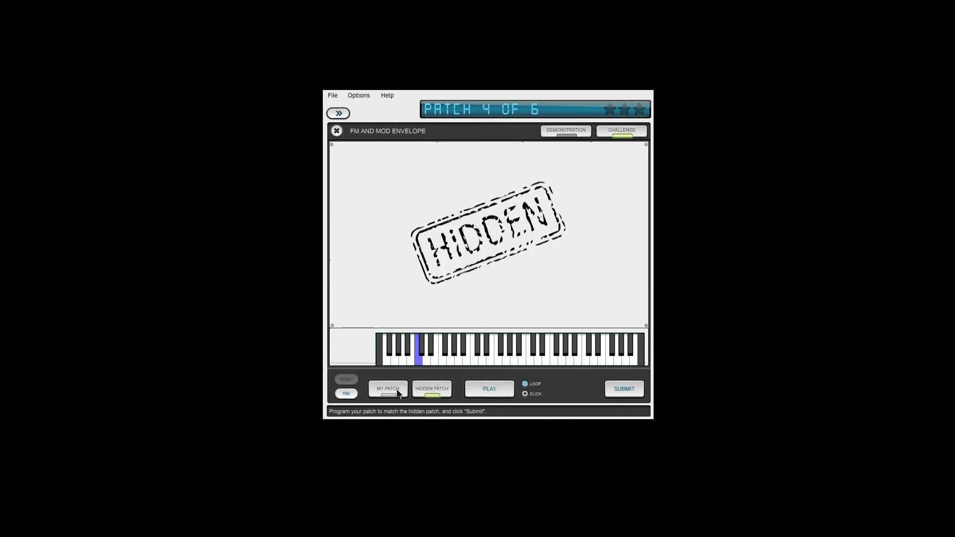
{"action": "left_click", "coordinate": [388, 388]}
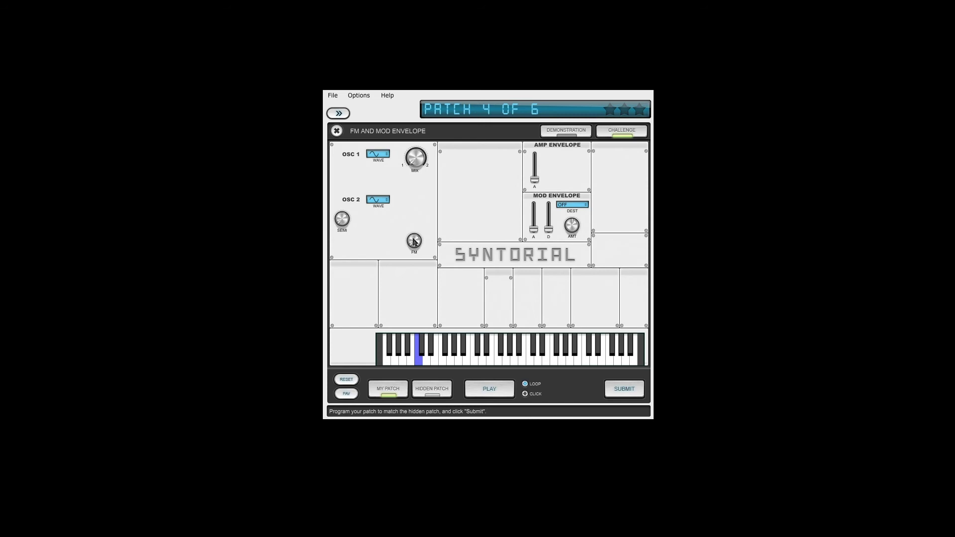
{"action": "left_click", "coordinate": [441, 387]}
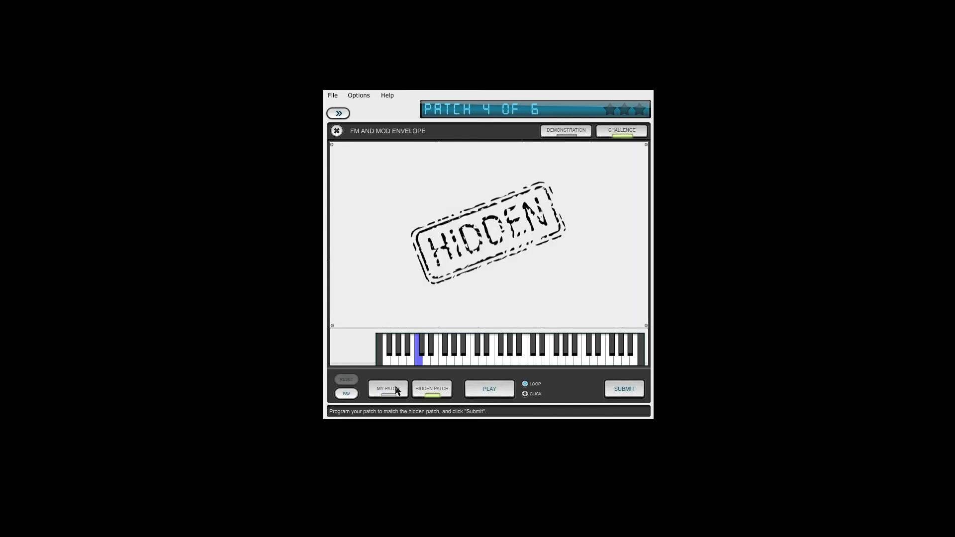
{"action": "left_click", "coordinate": [397, 391]}
{"action": "left_click", "coordinate": [432, 389]}
{"action": "left_click", "coordinate": [398, 394]}
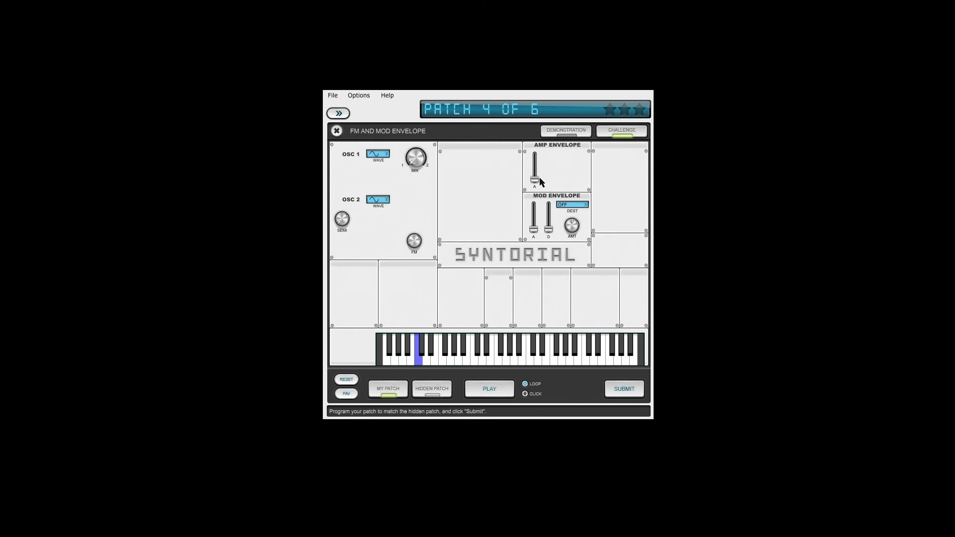
Step: Raise the amp envelope attack slightly and route the mod envelope to FM with its decay at about a quarter
{"action": "left_click", "coordinate": [570, 206]}
{"action": "left_click_drag", "start_coordinate": [549, 228], "coordinate": [551, 223]}
{"action": "left_click", "coordinate": [435, 393]}
{"action": "left_click", "coordinate": [398, 392]}
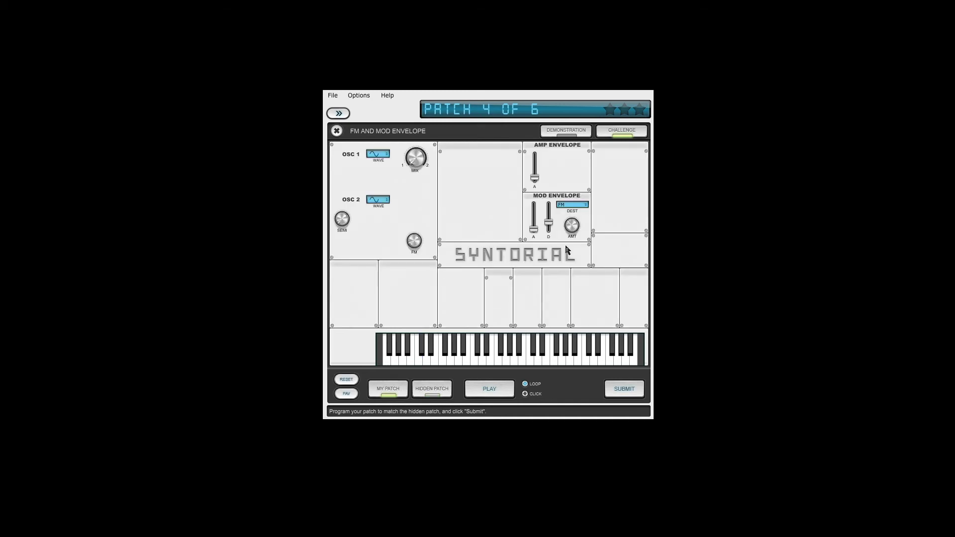
{"action": "left_click", "coordinate": [427, 394]}
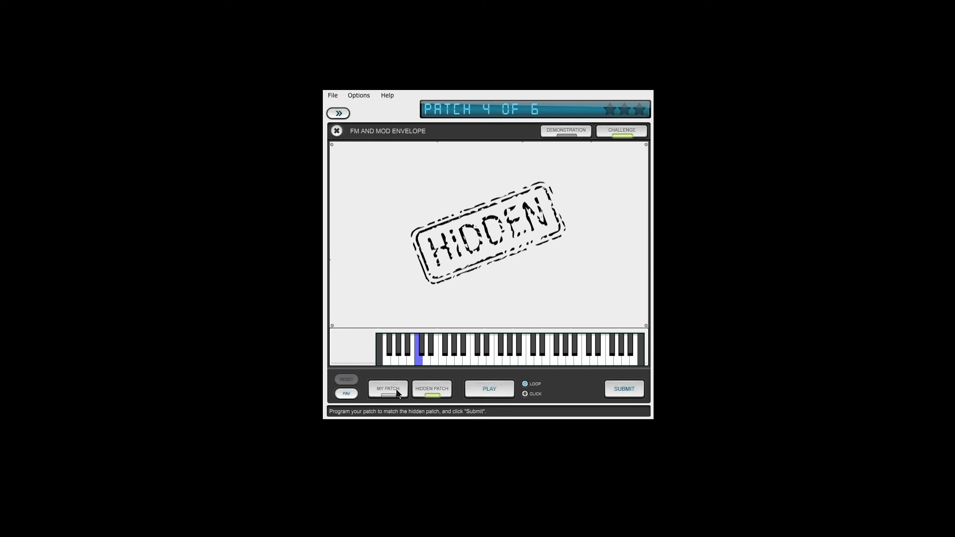
{"action": "left_click", "coordinate": [396, 397]}
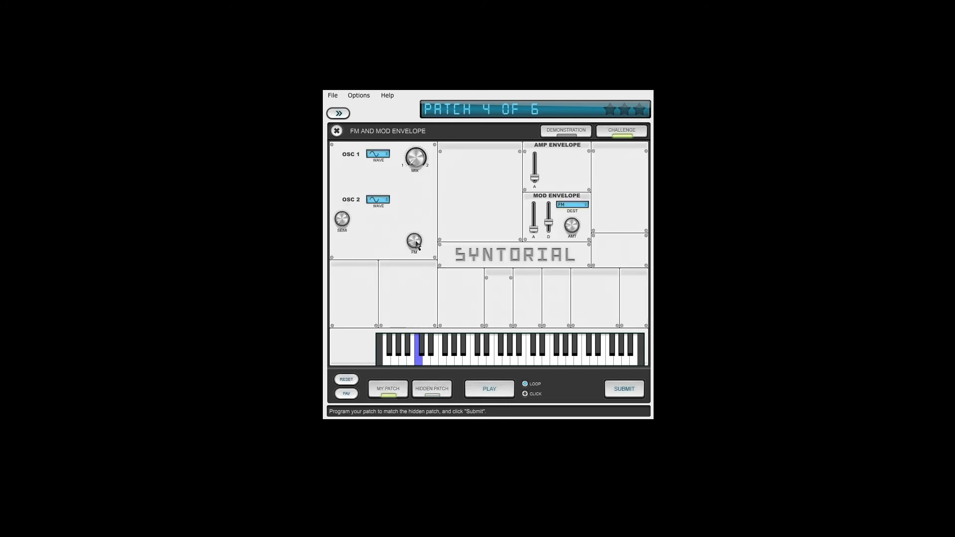
Step: Lengthen the mod envelope decay to about a third by ear against hidden Patch 4
{"action": "left_click", "coordinate": [421, 393]}
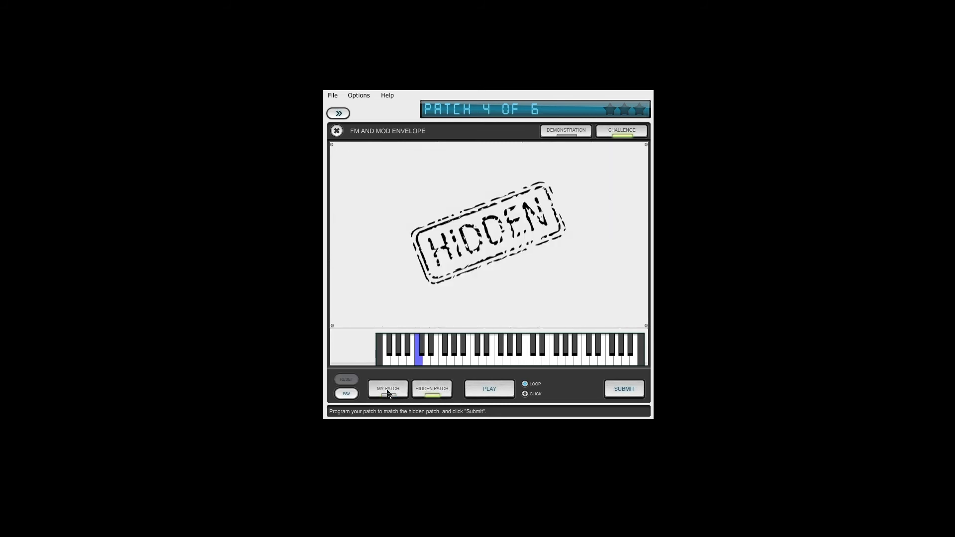
{"action": "left_click", "coordinate": [388, 391]}
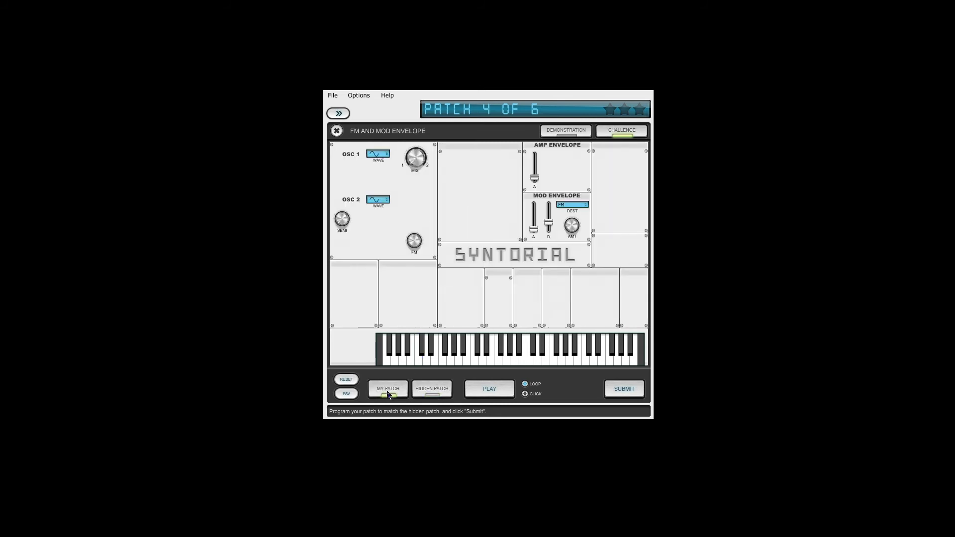
{"action": "left_click", "coordinate": [434, 390]}
{"action": "left_click", "coordinate": [390, 392]}
{"action": "left_click", "coordinate": [433, 390]}
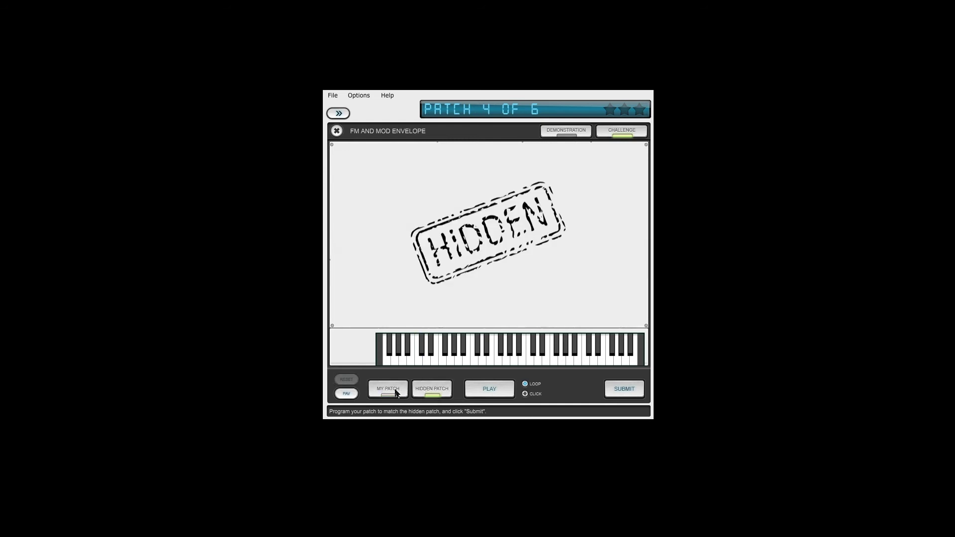
{"action": "left_click", "coordinate": [397, 393]}
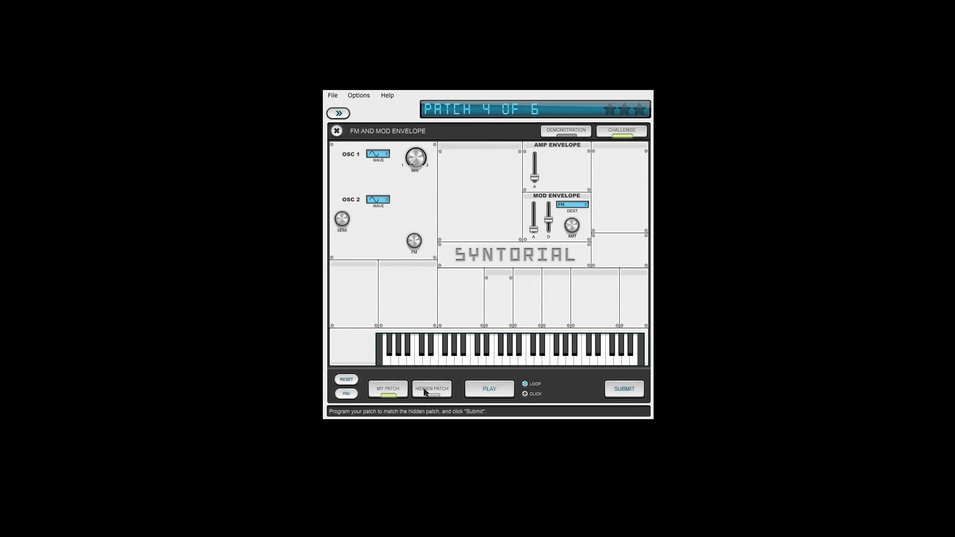
Step: Compare my patch repeatedly with hidden Patch 4 to check the FM, decay and envelope amount across the played notes
{"action": "left_click", "coordinate": [426, 392]}
{"action": "left_click", "coordinate": [390, 394]}
{"action": "left_click", "coordinate": [431, 393]}
{"action": "left_click", "coordinate": [394, 393]}
{"action": "left_click", "coordinate": [431, 390]}
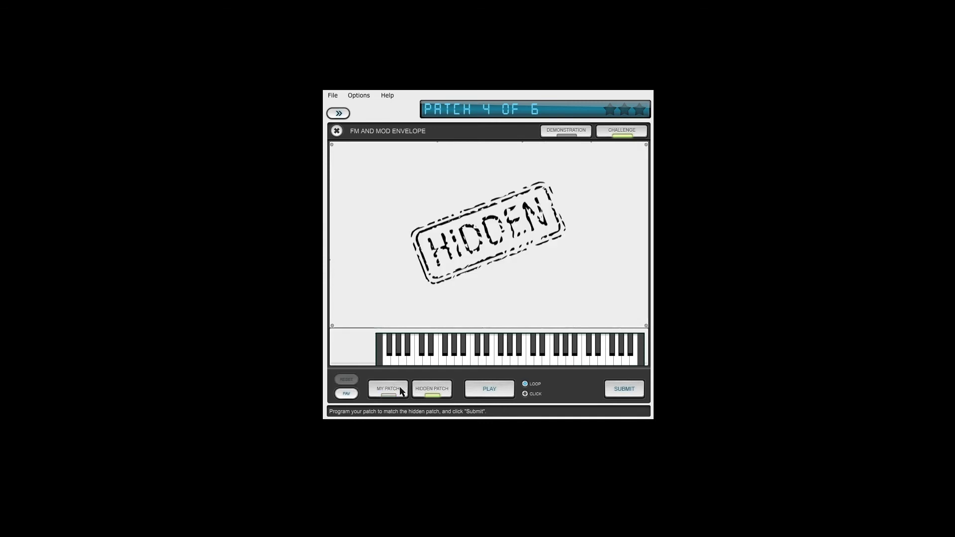
{"action": "left_click", "coordinate": [402, 391]}
{"action": "left_click", "coordinate": [430, 391]}
{"action": "left_click", "coordinate": [398, 391]}
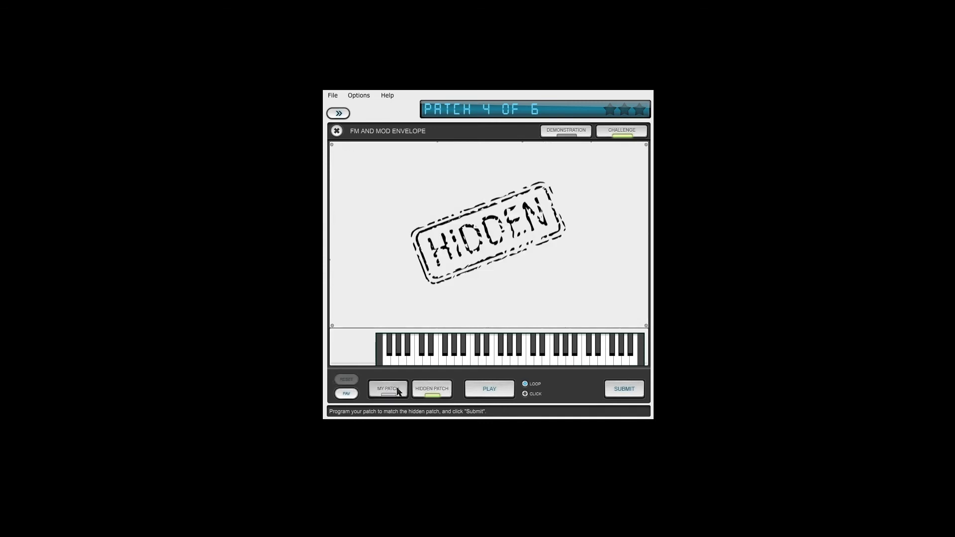
{"action": "left_click", "coordinate": [431, 391]}
{"action": "left_click", "coordinate": [403, 388]}
{"action": "left_click", "coordinate": [418, 388]}
{"action": "left_click", "coordinate": [394, 389]}
{"action": "left_click", "coordinate": [427, 395]}
{"action": "left_click", "coordinate": [401, 396]}
{"action": "left_click", "coordinate": [428, 394]}
{"action": "left_click", "coordinate": [403, 393]}
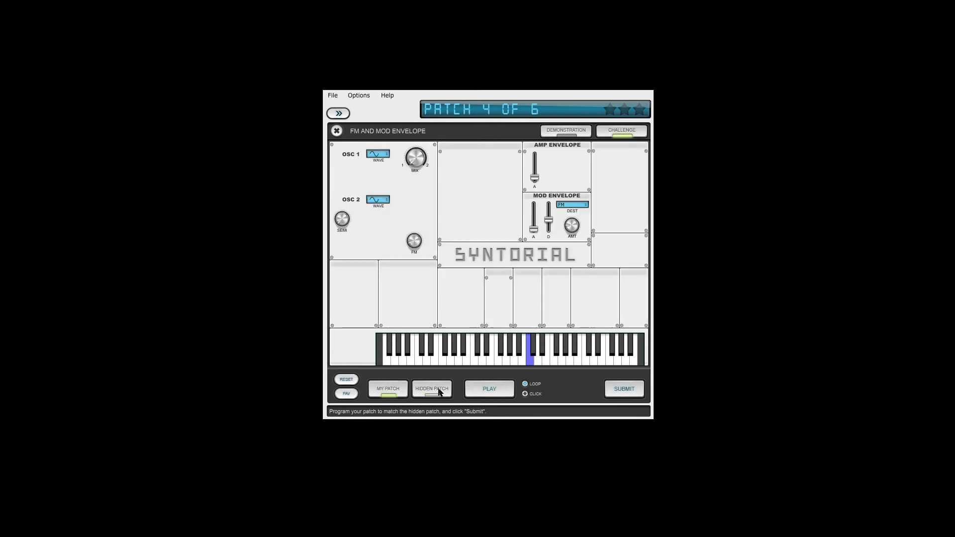
{"action": "left_click", "coordinate": [434, 394]}
{"action": "left_click", "coordinate": [404, 395]}
{"action": "left_click", "coordinate": [418, 392]}
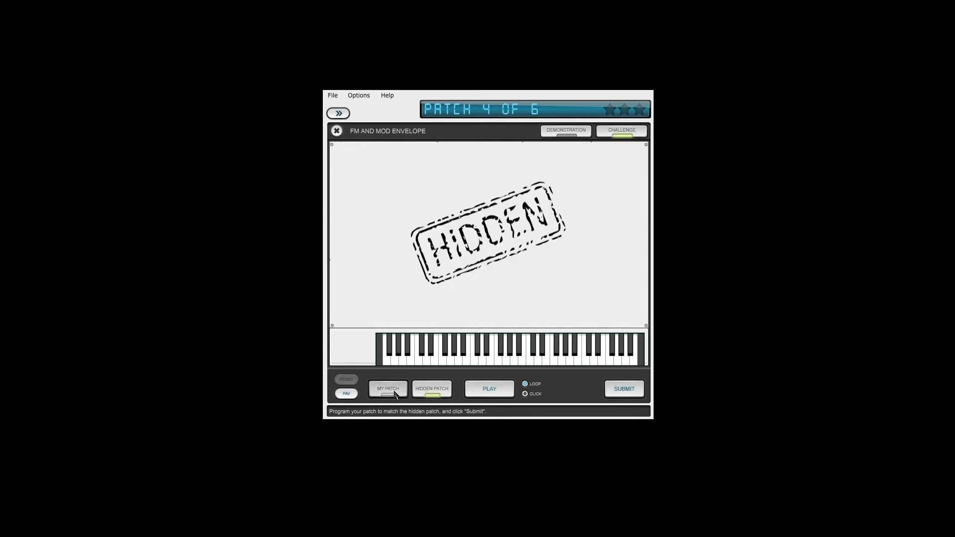
{"action": "left_click", "coordinate": [393, 393]}
{"action": "left_click", "coordinate": [426, 393]}
{"action": "left_click", "coordinate": [393, 394]}
{"action": "left_click", "coordinate": [426, 394]}
{"action": "left_click", "coordinate": [390, 396]}
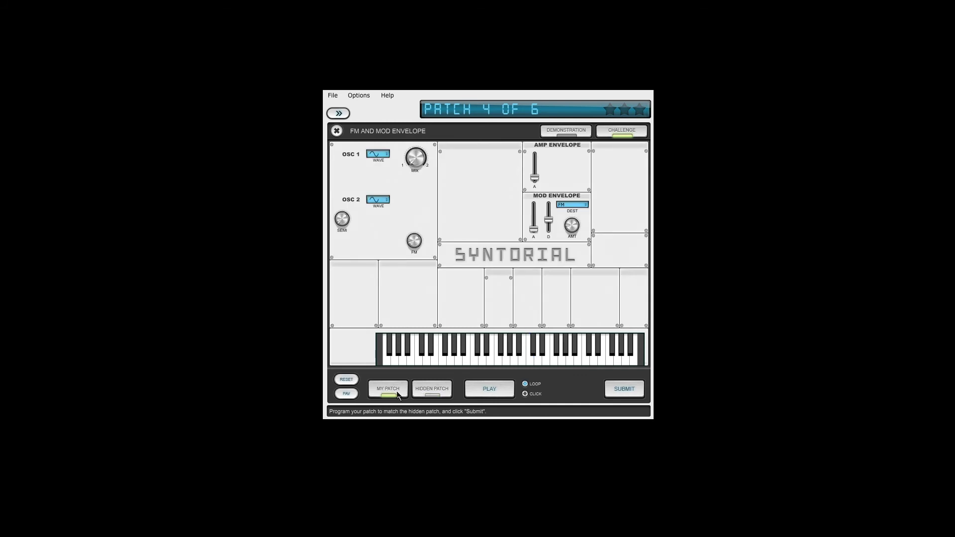
{"action": "left_click", "coordinate": [426, 392]}
{"action": "left_click", "coordinate": [388, 391]}
{"action": "left_click", "coordinate": [431, 390]}
{"action": "left_click", "coordinate": [406, 392]}
{"action": "left_click", "coordinate": [429, 392]}
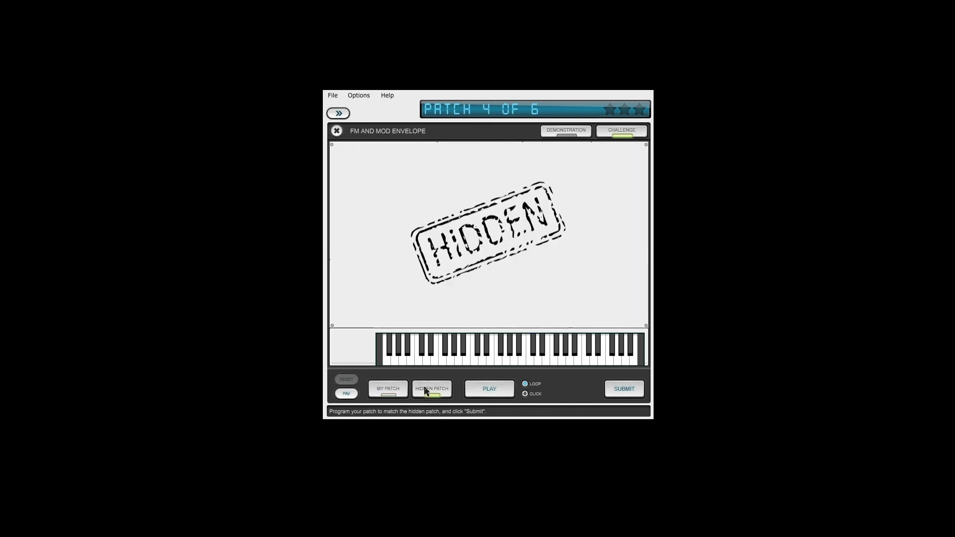
{"action": "left_click", "coordinate": [398, 392]}
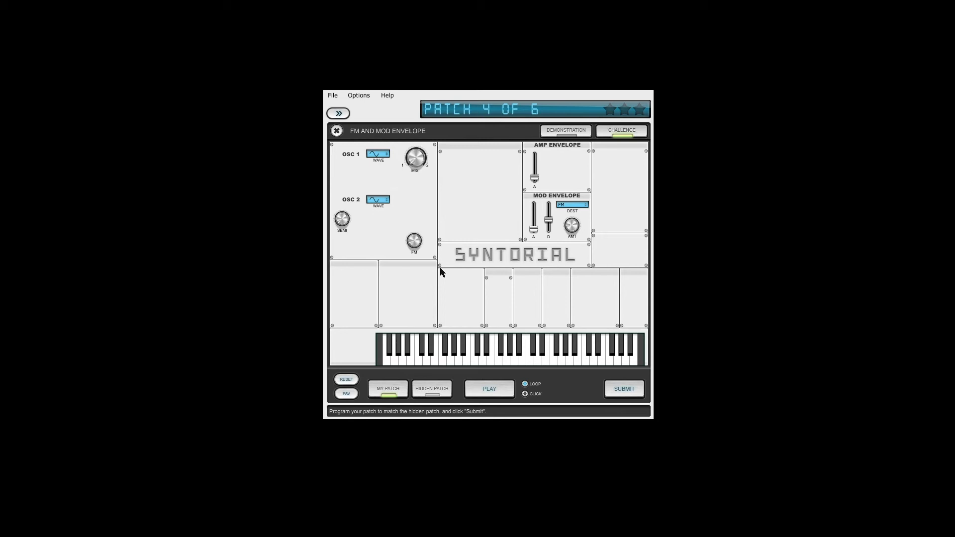
{"action": "left_click", "coordinate": [431, 390]}
{"action": "left_click", "coordinate": [405, 391]}
{"action": "left_click", "coordinate": [430, 391]}
{"action": "left_click", "coordinate": [407, 391]}
Step: Submit Patch 4, continue to Patch 5, start its playback and switch to my patch
{"action": "left_click", "coordinate": [624, 389]}
{"action": "left_click", "coordinate": [621, 389]}
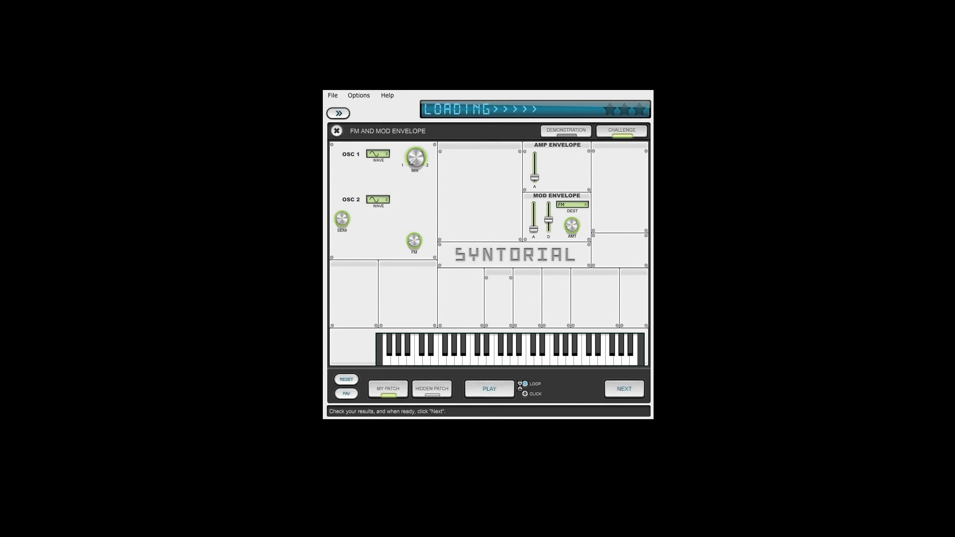
{"action": "left_click", "coordinate": [498, 389]}
{"action": "left_click", "coordinate": [485, 396]}
{"action": "left_click", "coordinate": [396, 390]}
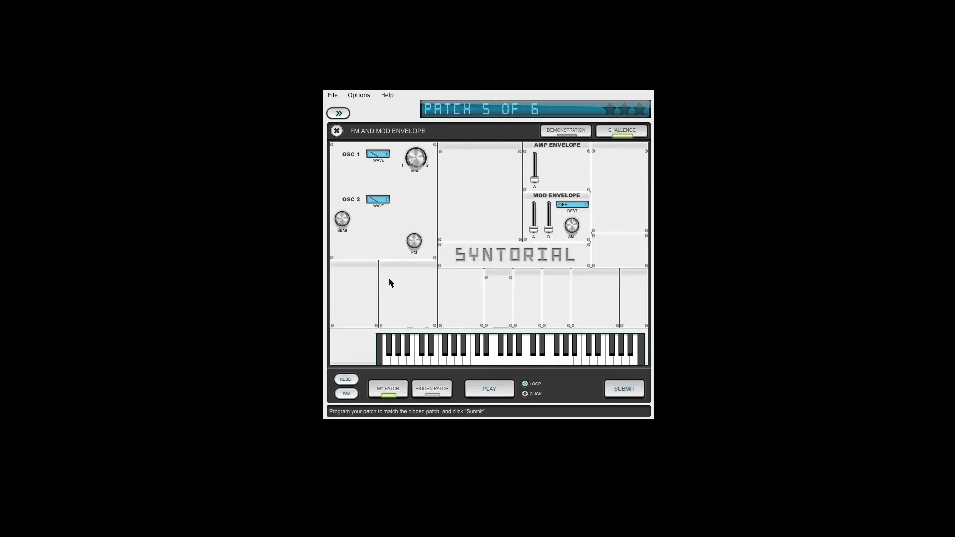
Step: Set both oscillators to sine waves for Patch 5 and raise the amp envelope attack slightly
{"action": "left_click", "coordinate": [387, 154]}
{"action": "left_click", "coordinate": [416, 392]}
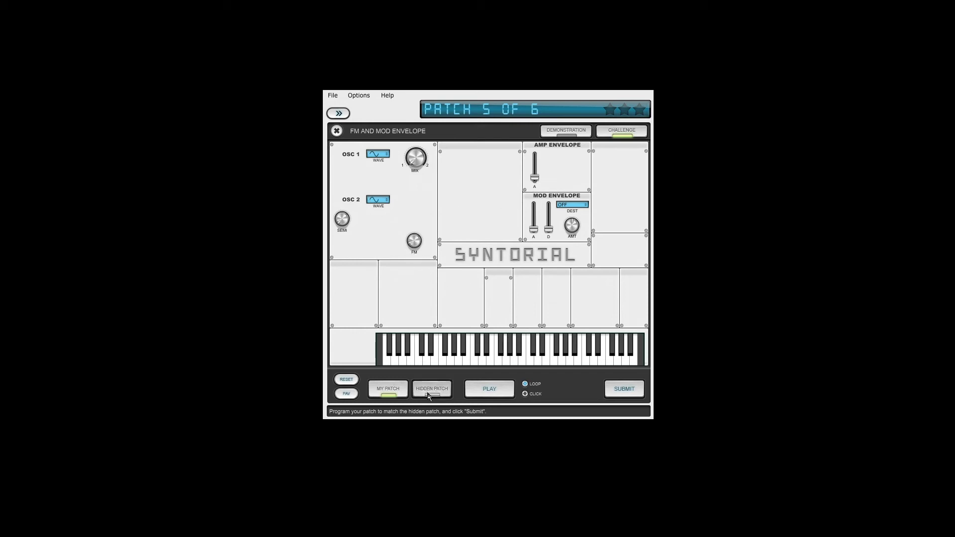
{"action": "left_click", "coordinate": [404, 394]}
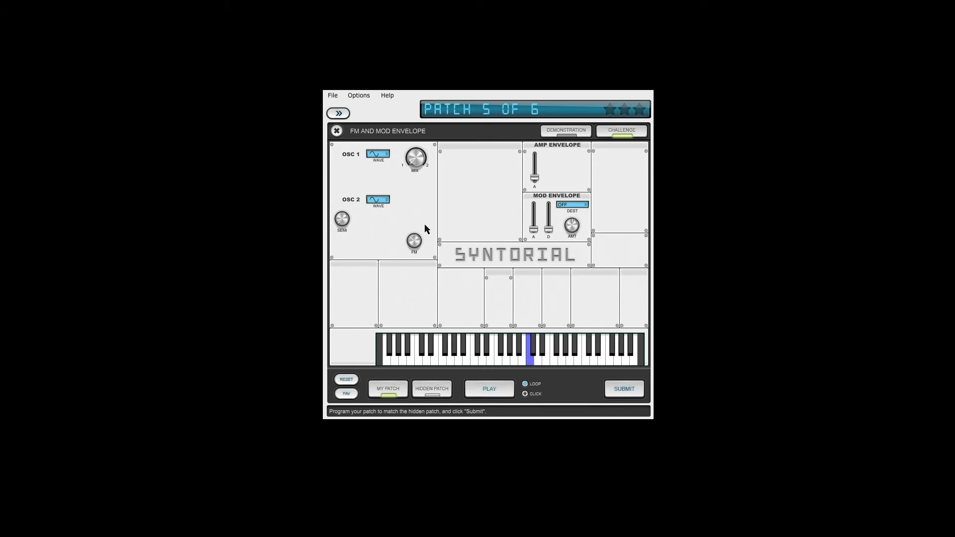
Step: Adjust the FM amount by ear against hidden Patch 5
{"action": "left_click", "coordinate": [416, 392]}
{"action": "left_click", "coordinate": [398, 394]}
{"action": "left_click", "coordinate": [423, 391]}
{"action": "left_click", "coordinate": [393, 390]}
{"action": "left_click", "coordinate": [431, 390]}
{"action": "left_click", "coordinate": [388, 389]}
{"action": "left_click", "coordinate": [431, 390]}
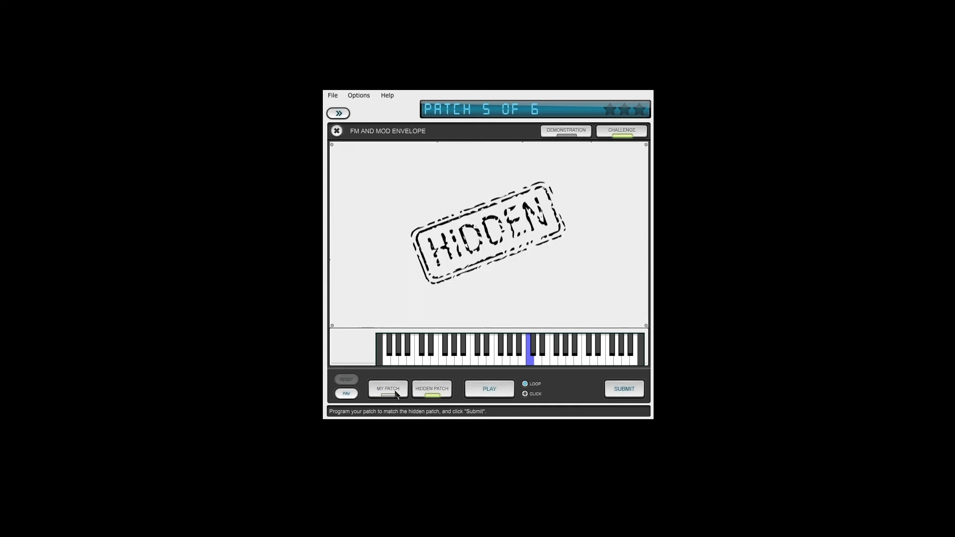
{"action": "left_click", "coordinate": [396, 393]}
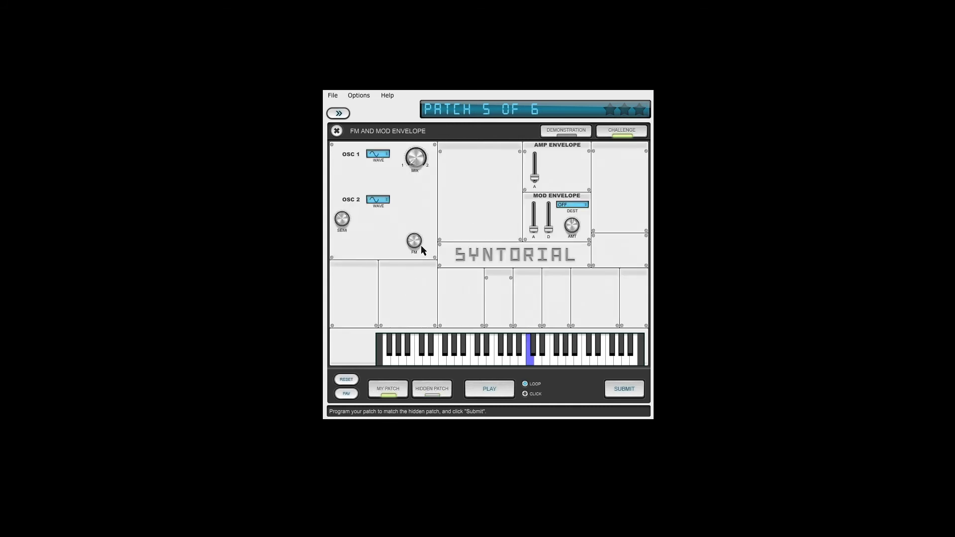
{"action": "left_click", "coordinate": [432, 390]}
{"action": "left_click", "coordinate": [397, 390]}
Step: Route the mod envelope to FM and set its decay to about a quarter
{"action": "left_click", "coordinate": [573, 205]}
{"action": "left_click", "coordinate": [432, 390]}
{"action": "left_click", "coordinate": [406, 391]}
{"action": "left_click", "coordinate": [426, 393]}
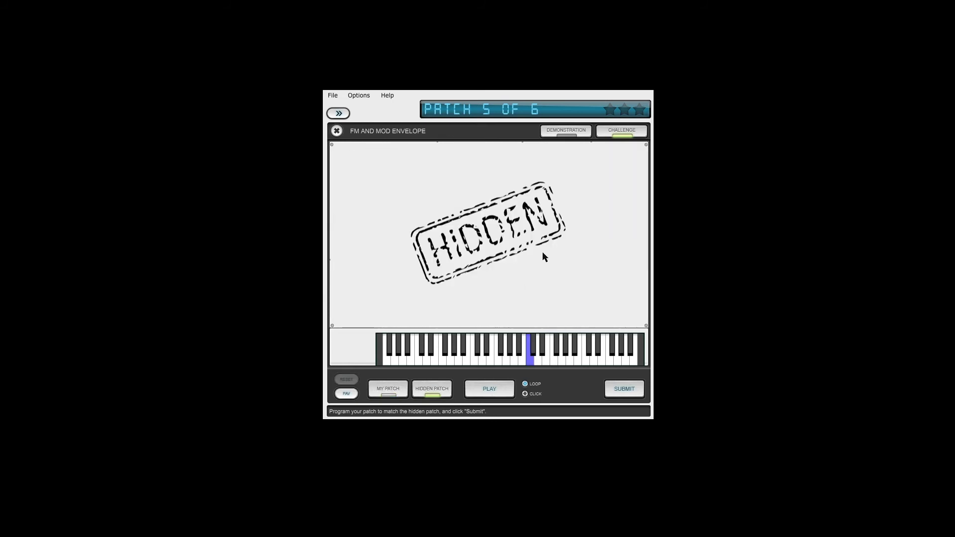
{"action": "left_click", "coordinate": [395, 398]}
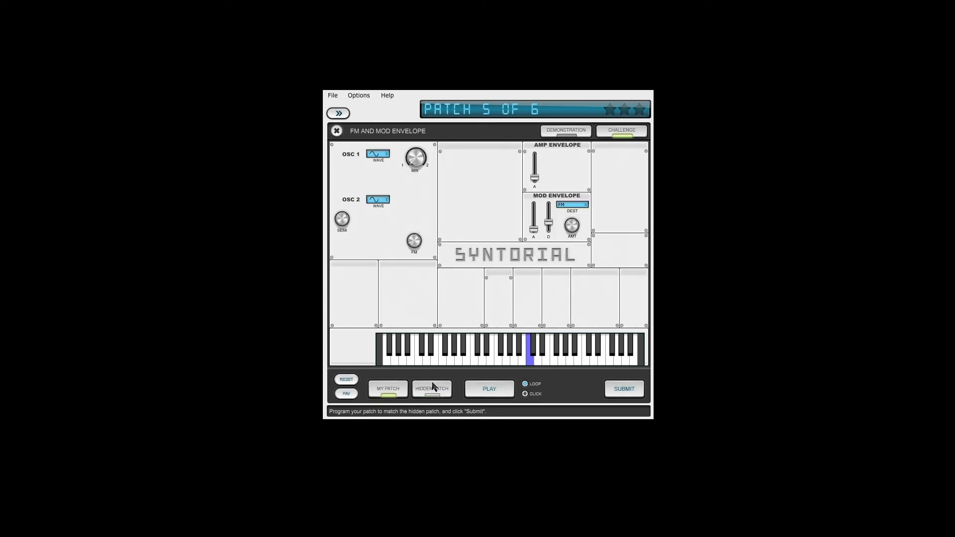
Step: Lengthen the mod envelope decay to about a third by ear against hidden Patch 5
{"action": "left_click", "coordinate": [432, 388]}
{"action": "left_click", "coordinate": [397, 391]}
{"action": "left_click", "coordinate": [431, 390]}
{"action": "left_click", "coordinate": [401, 393]}
{"action": "left_click", "coordinate": [432, 392]}
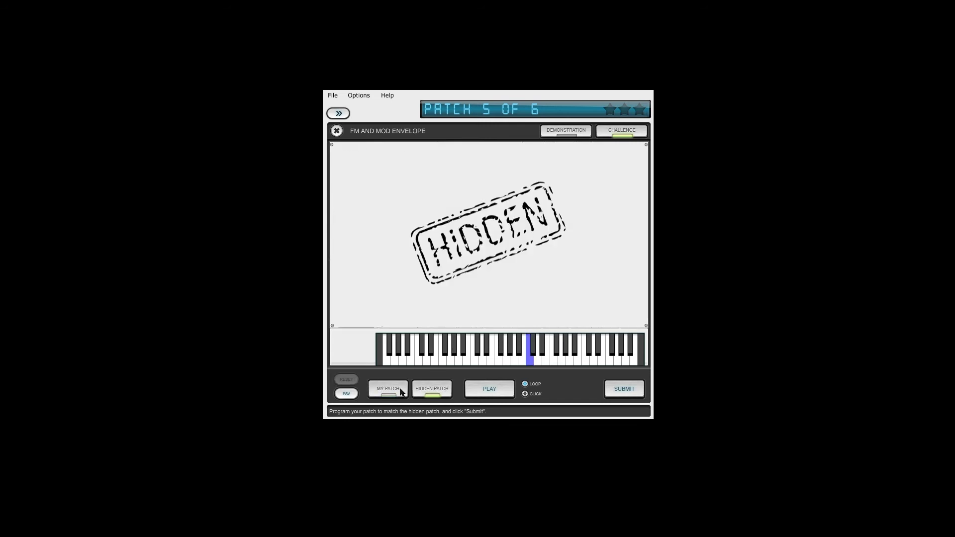
{"action": "left_click", "coordinate": [400, 393]}
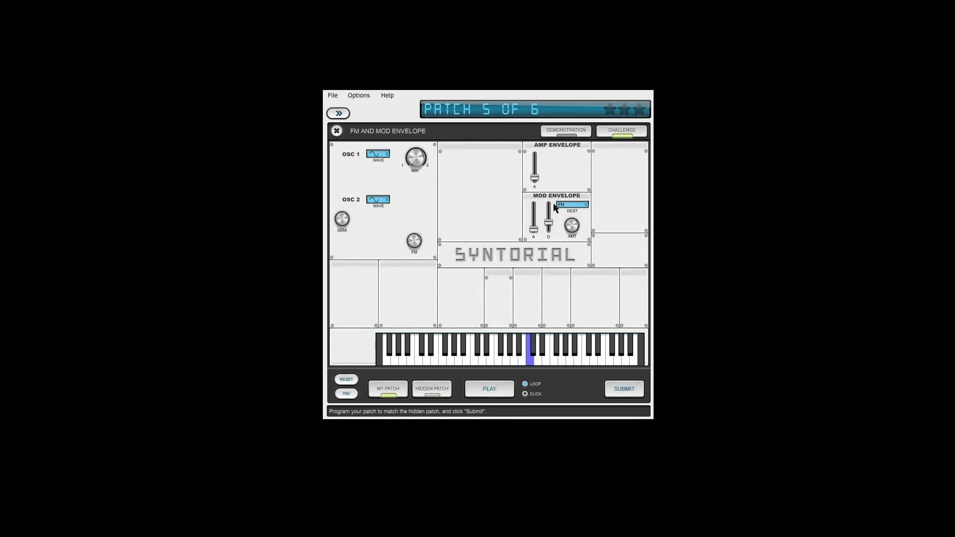
{"action": "left_click_drag", "start_coordinate": [549, 224], "coordinate": [550, 220]}
{"action": "left_click", "coordinate": [440, 387]}
{"action": "left_click", "coordinate": [401, 390]}
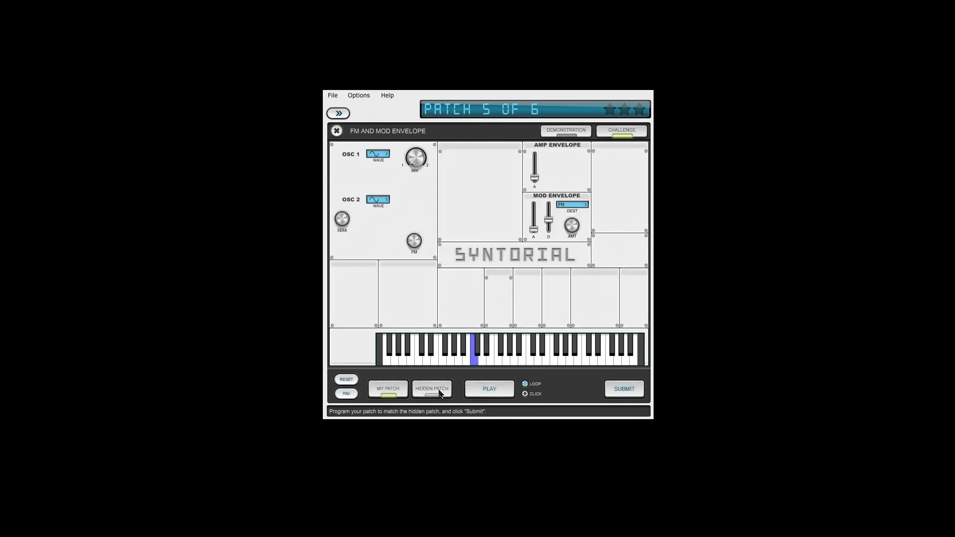
Step: Compare my patch repeatedly with hidden Patch 5 to verify the overall match
{"action": "left_click", "coordinate": [427, 391]}
{"action": "left_click", "coordinate": [398, 394]}
{"action": "left_click", "coordinate": [435, 390]}
{"action": "left_click", "coordinate": [401, 389]}
{"action": "left_click", "coordinate": [429, 388]}
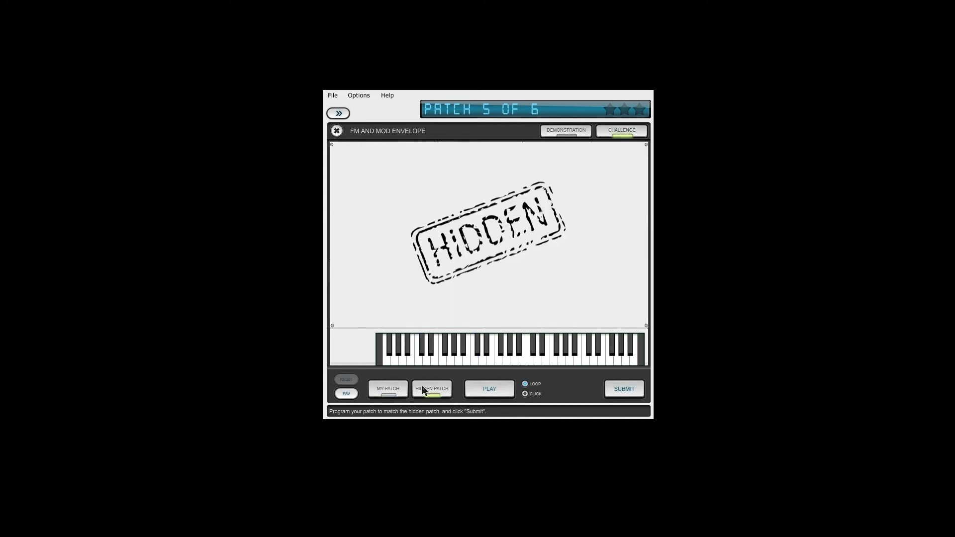
{"action": "left_click", "coordinate": [393, 397]}
{"action": "left_click", "coordinate": [420, 395]}
{"action": "left_click", "coordinate": [386, 392]}
{"action": "left_click", "coordinate": [426, 390]}
{"action": "left_click", "coordinate": [406, 393]}
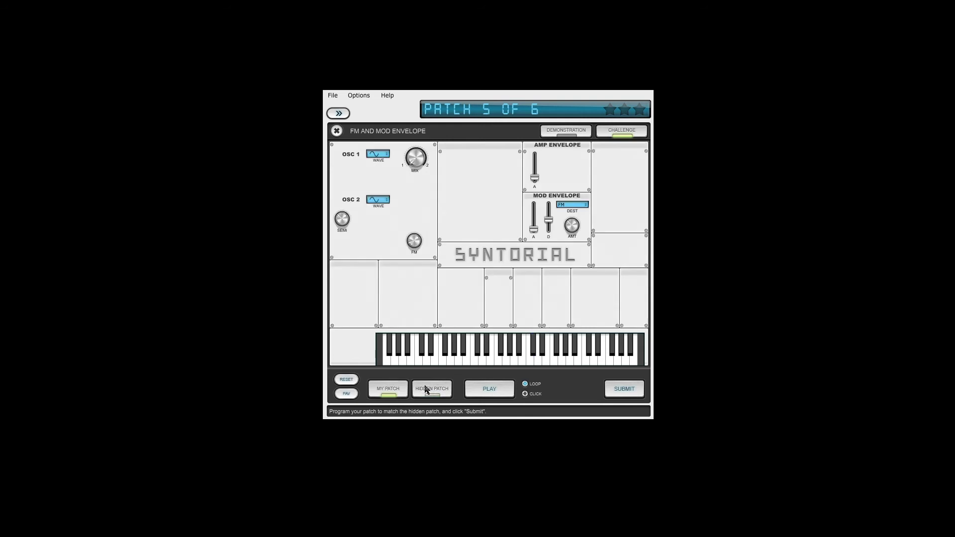
{"action": "left_click", "coordinate": [426, 391]}
{"action": "left_click", "coordinate": [406, 392]}
{"action": "left_click", "coordinate": [426, 390]}
{"action": "left_click", "coordinate": [405, 392]}
{"action": "left_click", "coordinate": [427, 391]}
{"action": "left_click", "coordinate": [401, 390]}
{"action": "left_click", "coordinate": [426, 391]}
{"action": "left_click", "coordinate": [401, 389]}
{"action": "left_click", "coordinate": [428, 393]}
{"action": "left_click", "coordinate": [400, 389]}
Step: Submit Patch 5, continue to Patch 6, start its playback and switch to my patch
{"action": "left_click", "coordinate": [616, 390]}
{"action": "left_click", "coordinate": [622, 389]}
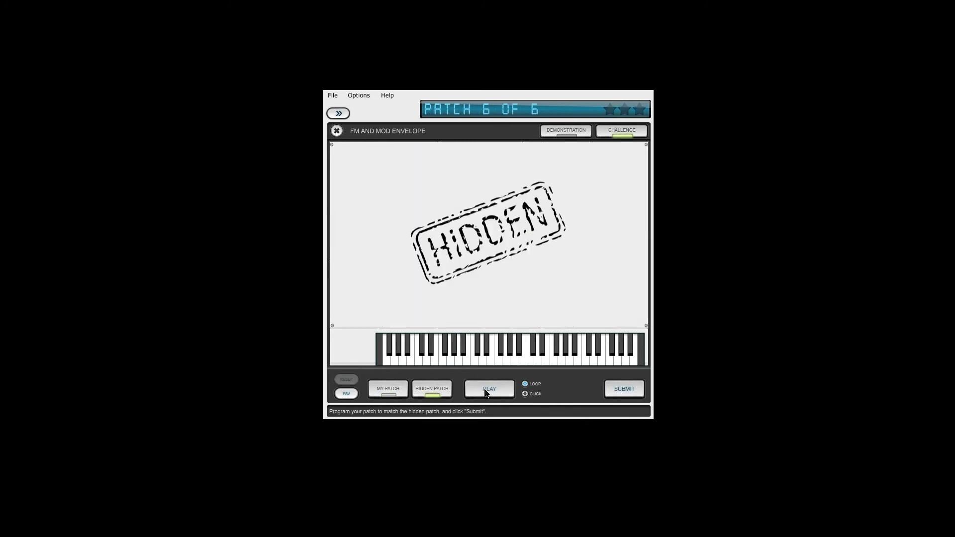
{"action": "left_click", "coordinate": [388, 389]}
Step: Set both oscillators to sine waves for Patch 6 and raise the amp envelope attack slightly
{"action": "left_click", "coordinate": [384, 156]}
{"action": "left_click", "coordinate": [384, 200]}
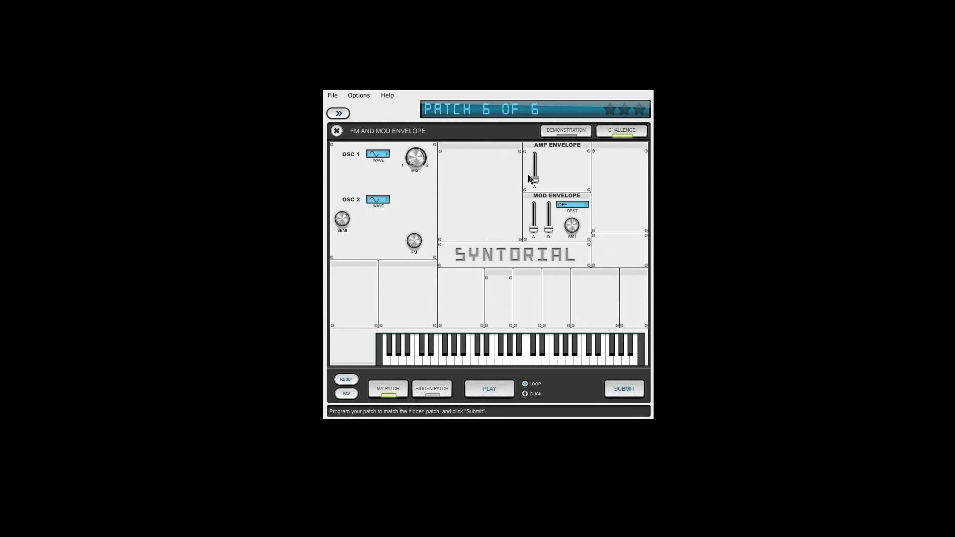
{"action": "left_click", "coordinate": [432, 389]}
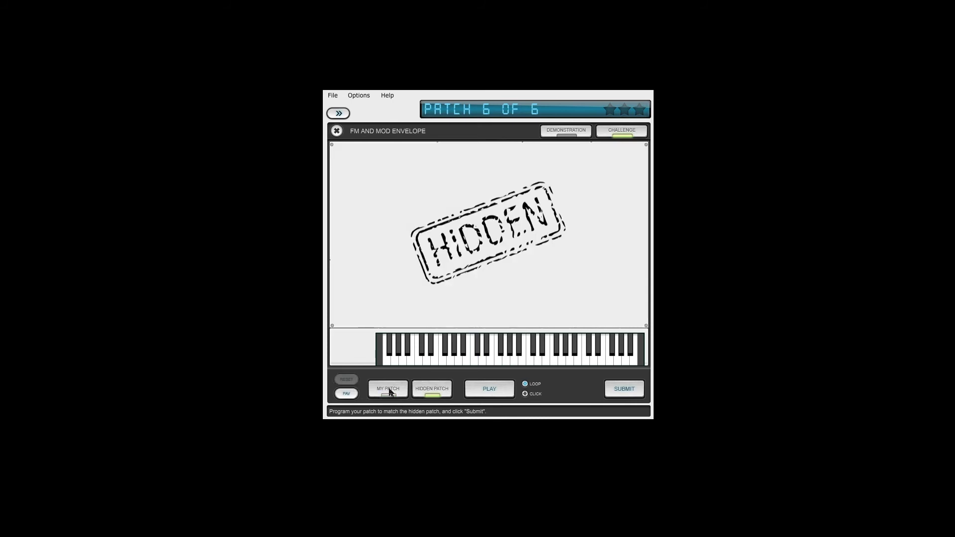
{"action": "left_click", "coordinate": [389, 391]}
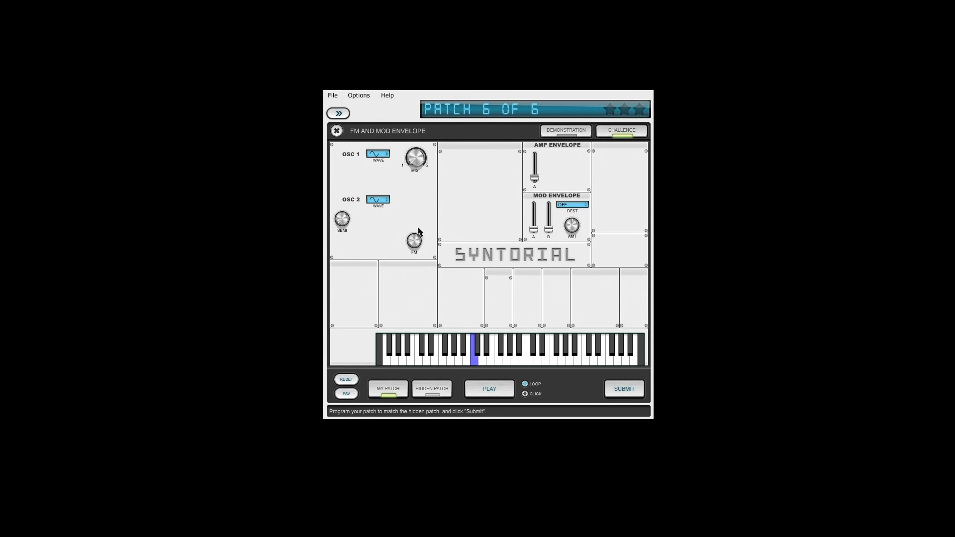
Step: Compare with hidden Patch 6, route the mod envelope to FM and raise its attack to about half
{"action": "left_click", "coordinate": [418, 391]}
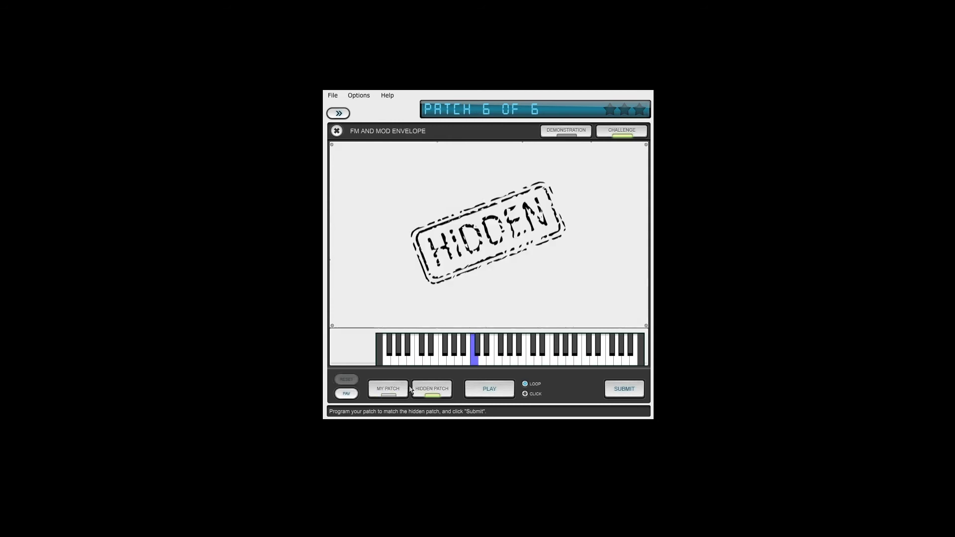
{"action": "left_click", "coordinate": [401, 391]}
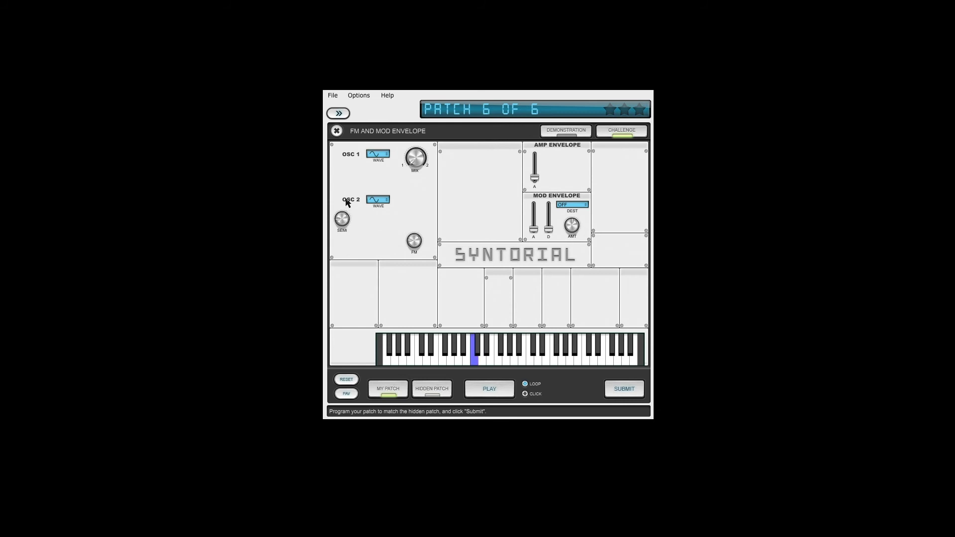
{"action": "key", "text": "Tab"}
{"action": "key", "text": "Tab"}
{"action": "key", "text": "Tab"}
{"action": "key", "text": "Tab"}
{"action": "left_click", "coordinate": [423, 384]}
{"action": "left_click", "coordinate": [400, 389]}
{"action": "left_click_drag", "start_coordinate": [538, 230], "coordinate": [537, 221]}
{"action": "left_click", "coordinate": [431, 389]}
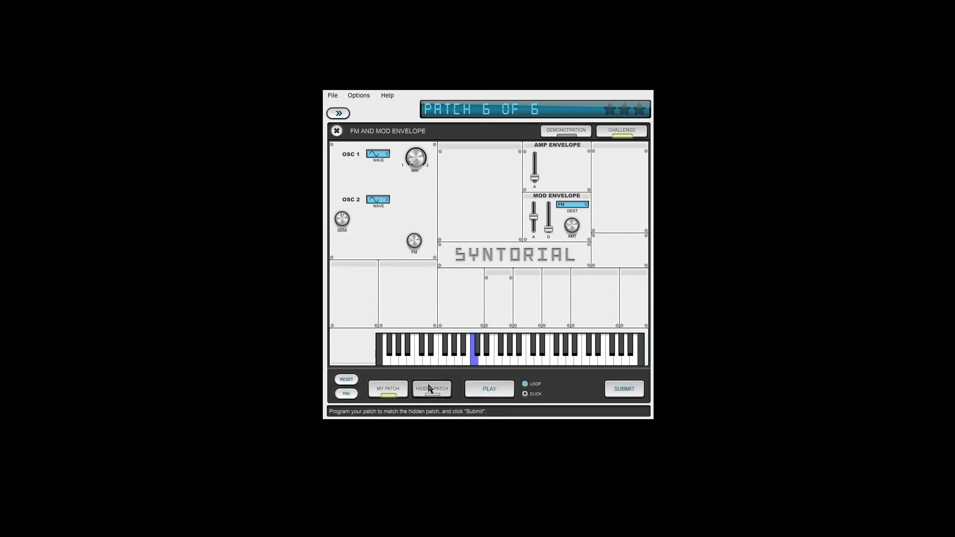
Step: Lengthen the mod envelope attack to about two thirds by ear against hidden Patch 6
{"action": "left_click", "coordinate": [393, 390]}
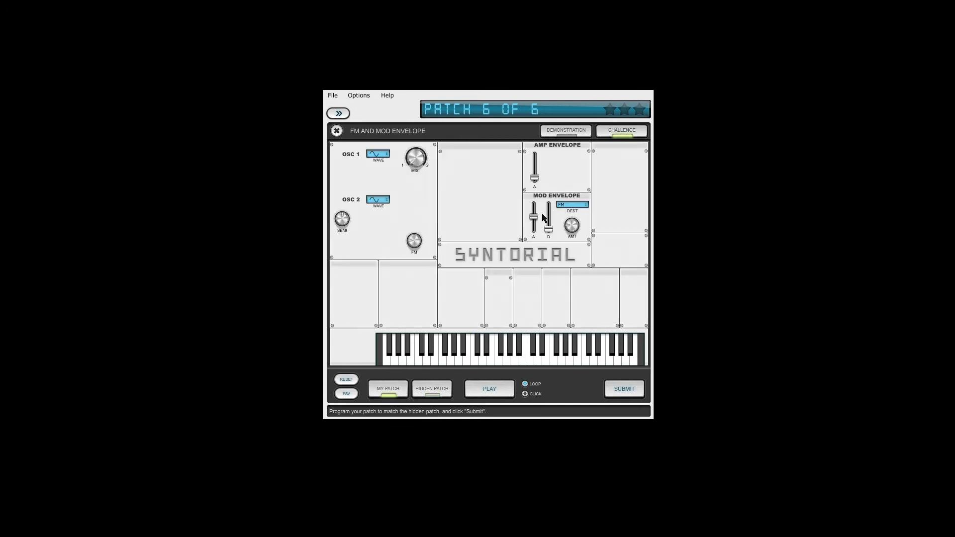
{"action": "left_click", "coordinate": [413, 394]}
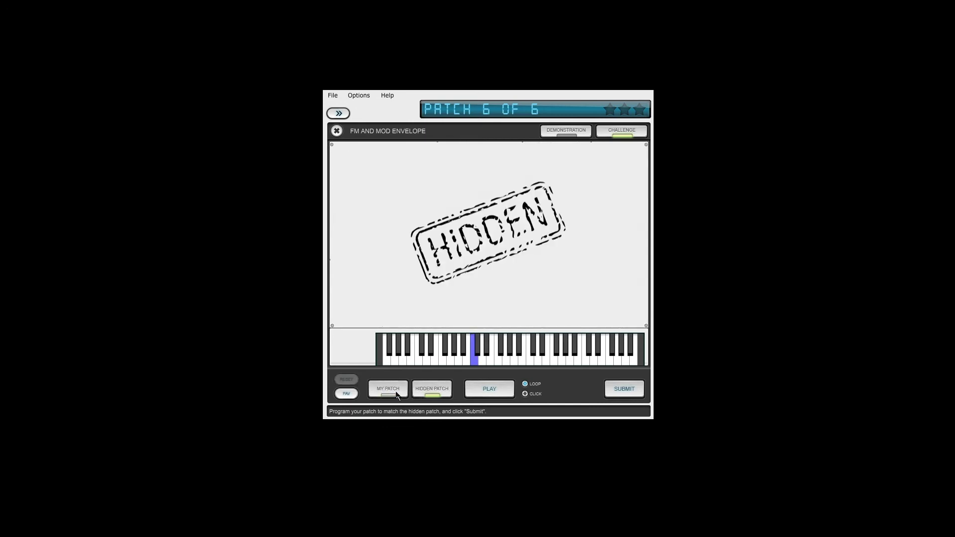
{"action": "left_click", "coordinate": [398, 394]}
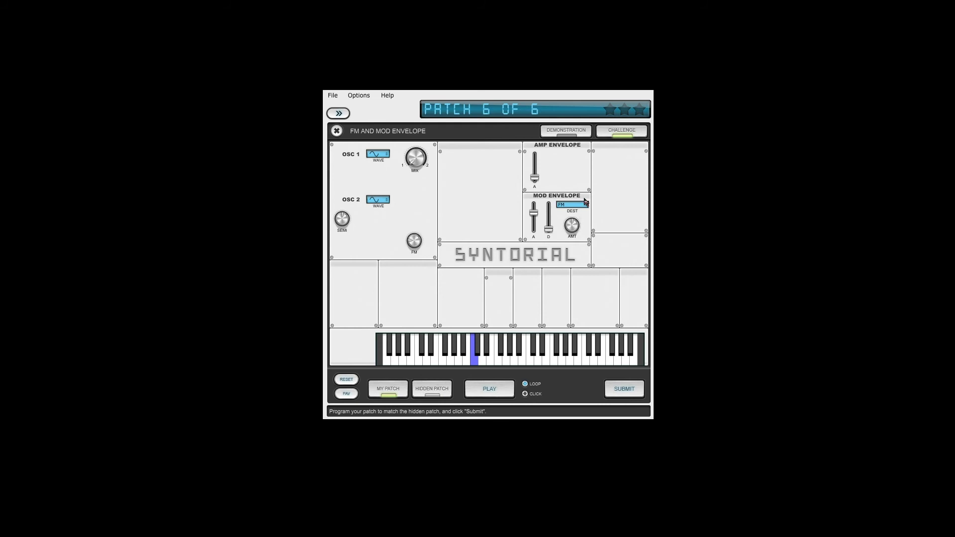
{"action": "left_click", "coordinate": [413, 393]}
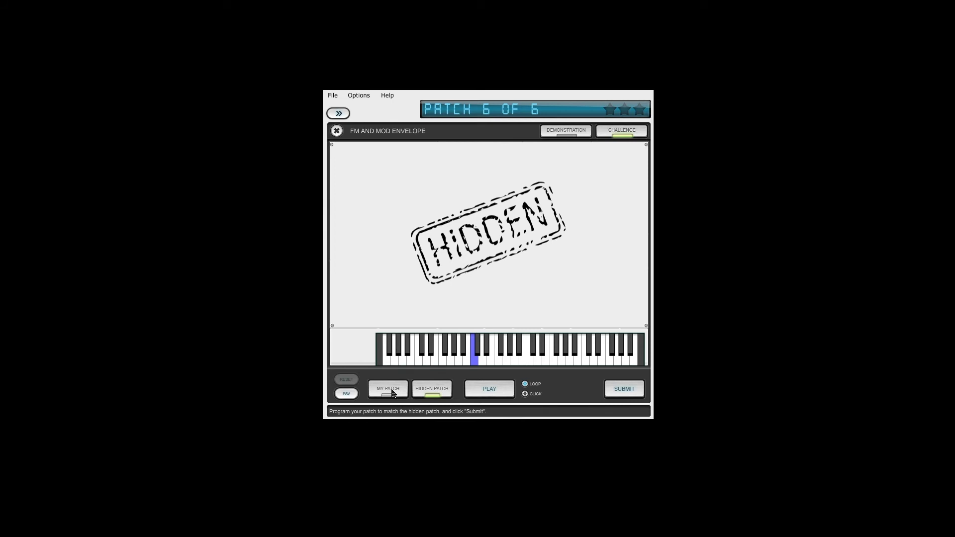
Step: Lengthen the mod envelope decay to about four fifths by ear against hidden Patch 6
{"action": "left_click", "coordinate": [392, 394]}
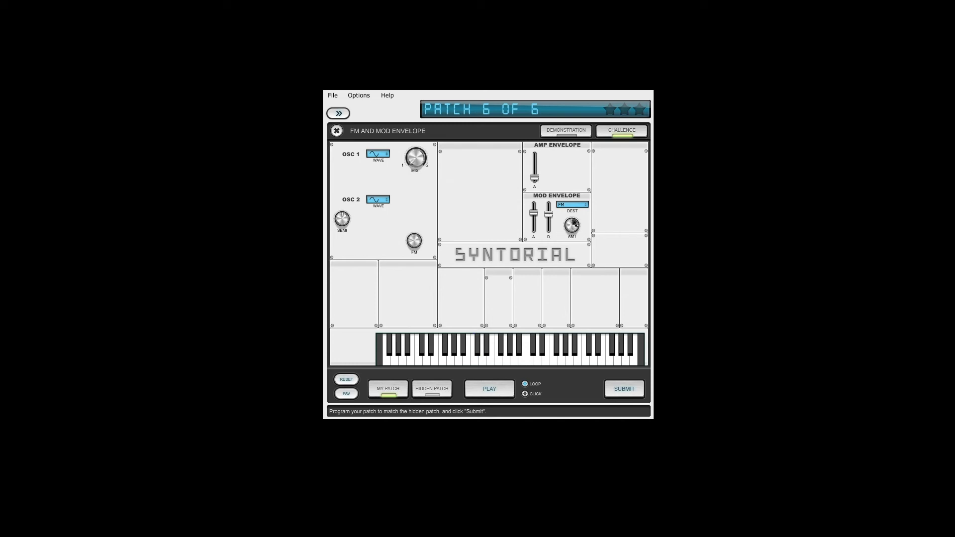
{"action": "left_click_drag", "start_coordinate": [550, 215], "coordinate": [550, 210]}
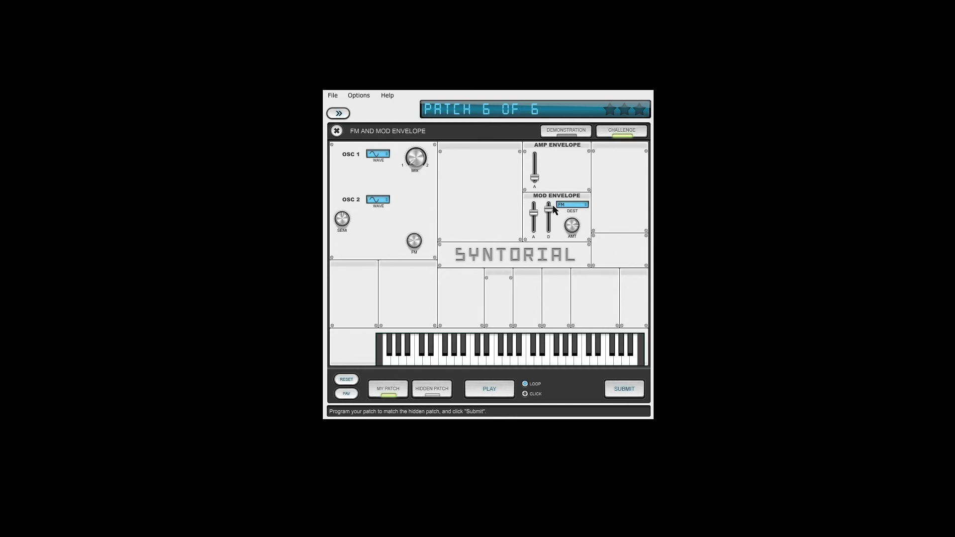
{"action": "left_click", "coordinate": [432, 389]}
{"action": "left_click", "coordinate": [406, 390]}
{"action": "left_click", "coordinate": [425, 389]}
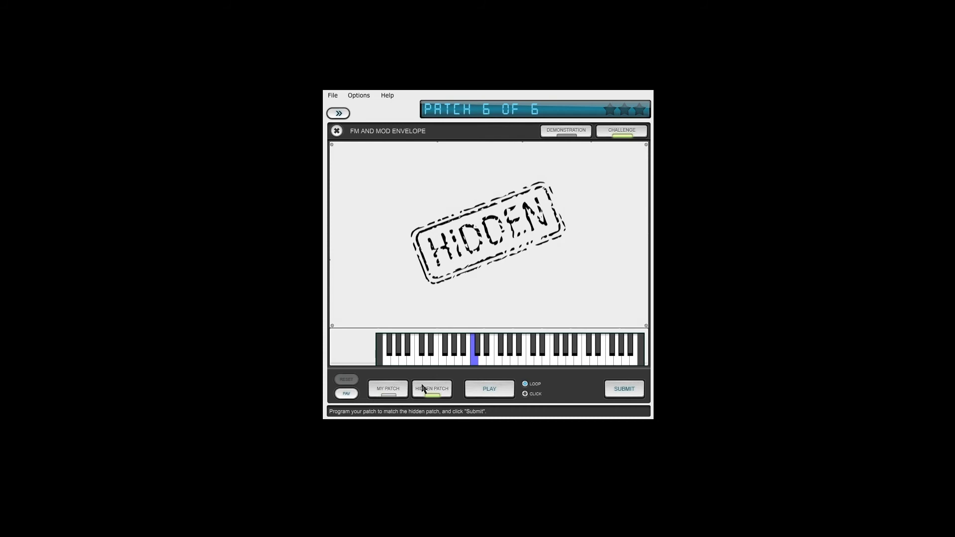
{"action": "left_click", "coordinate": [408, 390]}
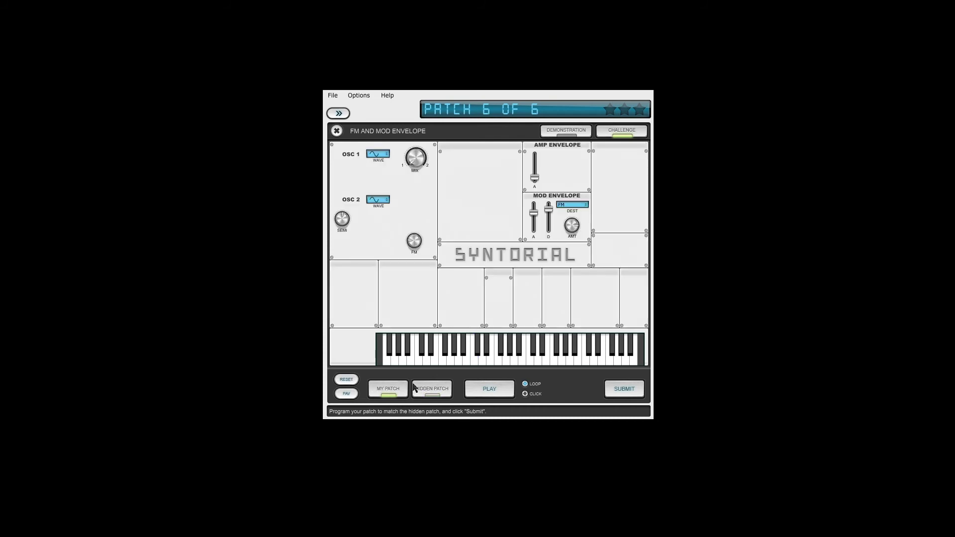
{"action": "left_click", "coordinate": [426, 390]}
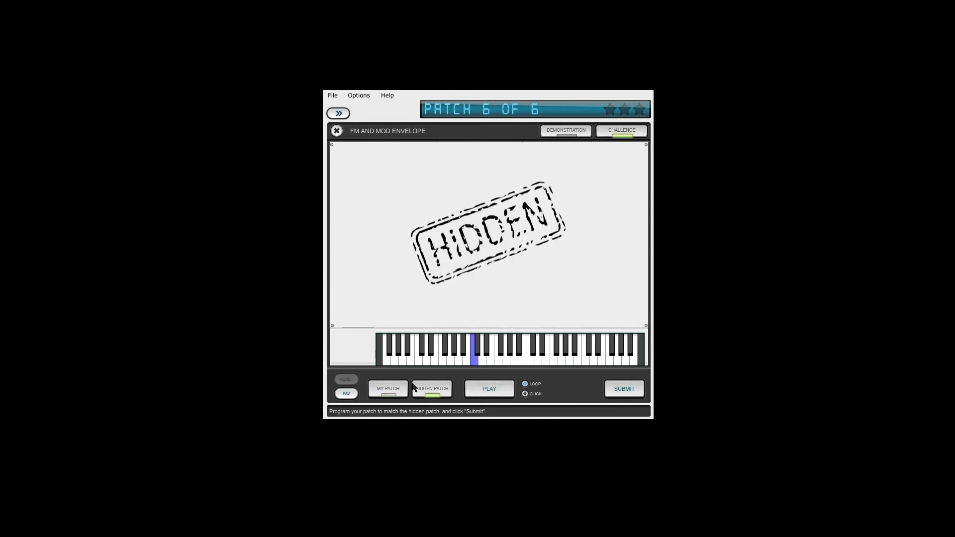
{"action": "left_click", "coordinate": [388, 388]}
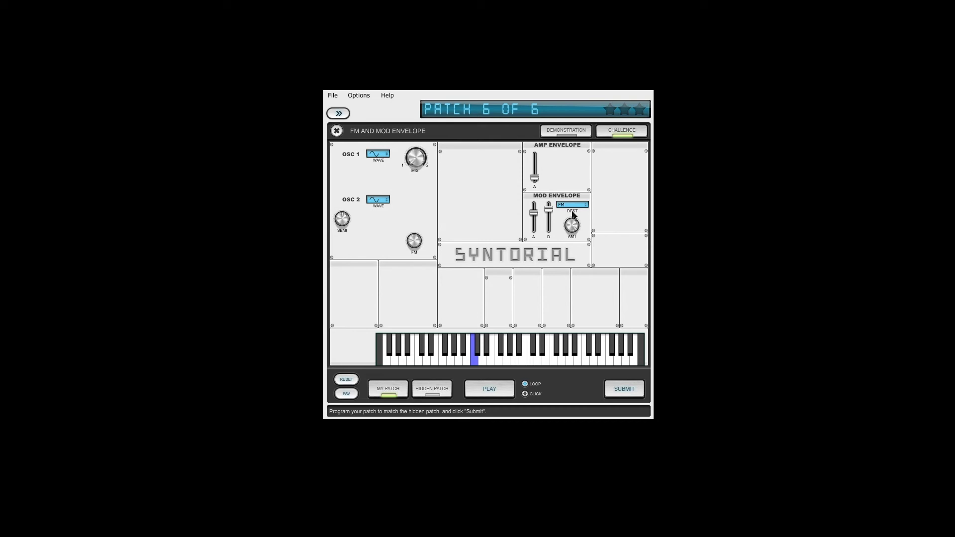
Step: Compare my patch repeatedly with hidden Patch 6 to judge the FM sweep's timing and depth
{"action": "left_click", "coordinate": [431, 391]}
{"action": "left_click", "coordinate": [397, 393]}
{"action": "left_click", "coordinate": [420, 391]}
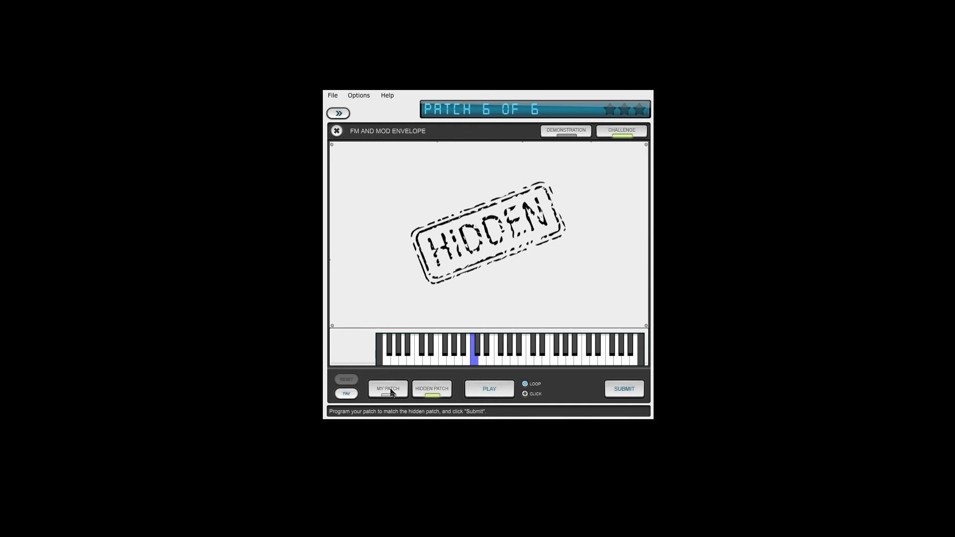
{"action": "left_click", "coordinate": [391, 392]}
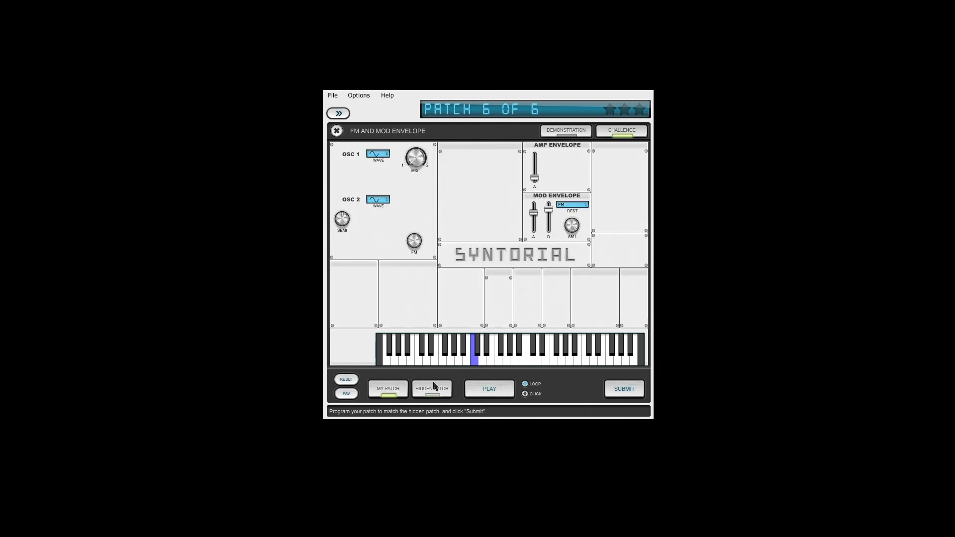
{"action": "left_click", "coordinate": [415, 392]}
{"action": "left_click", "coordinate": [405, 392]}
{"action": "left_click", "coordinate": [424, 393]}
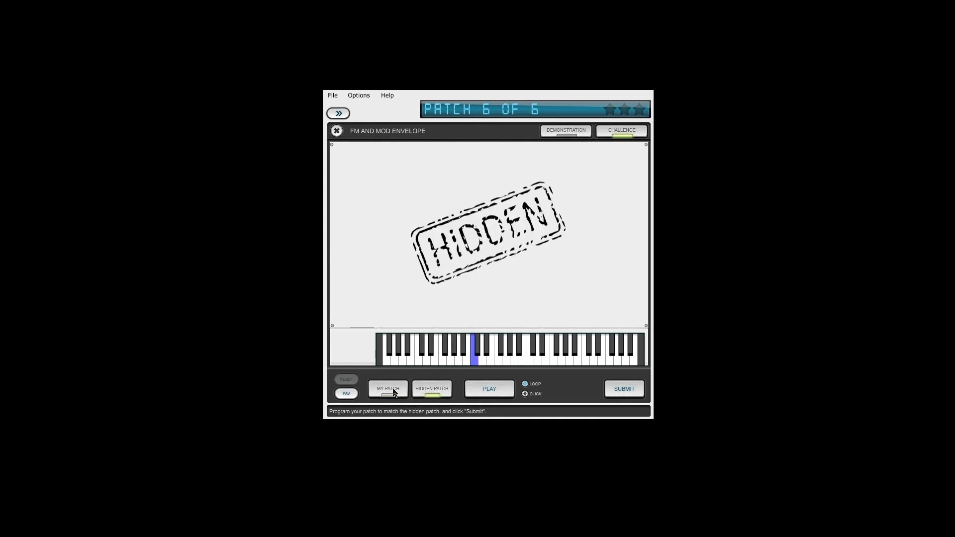
{"action": "left_click", "coordinate": [394, 393]}
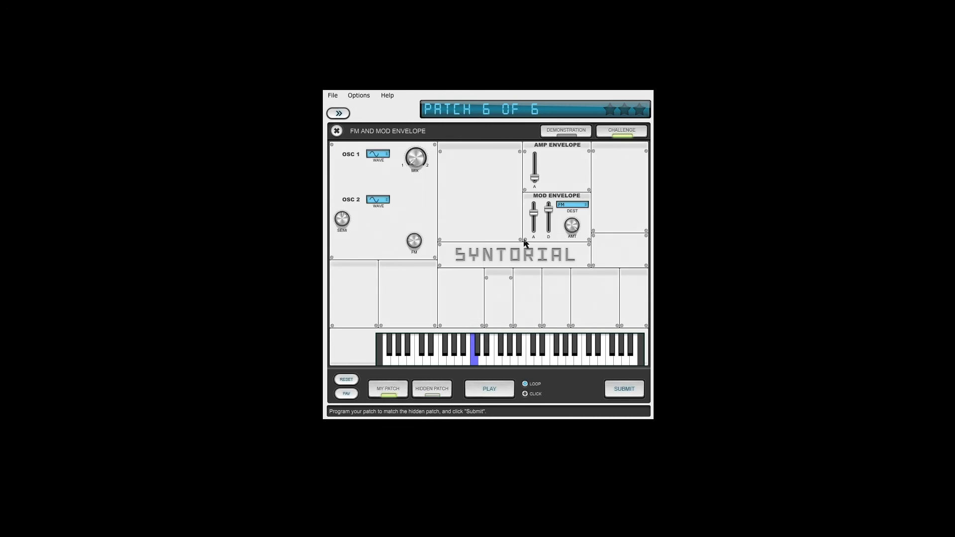
{"action": "left_click", "coordinate": [439, 384]}
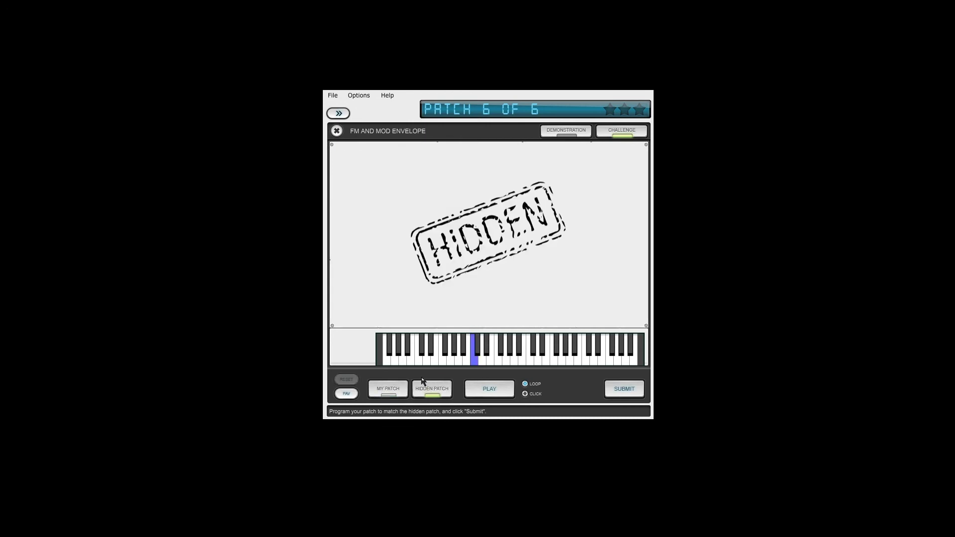
{"action": "left_click", "coordinate": [391, 387]}
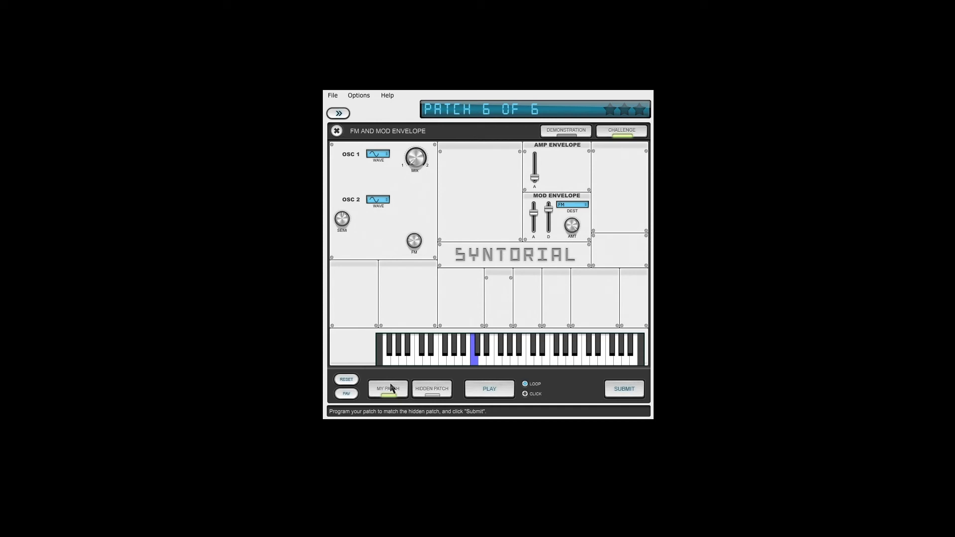
{"action": "left_click", "coordinate": [429, 393]}
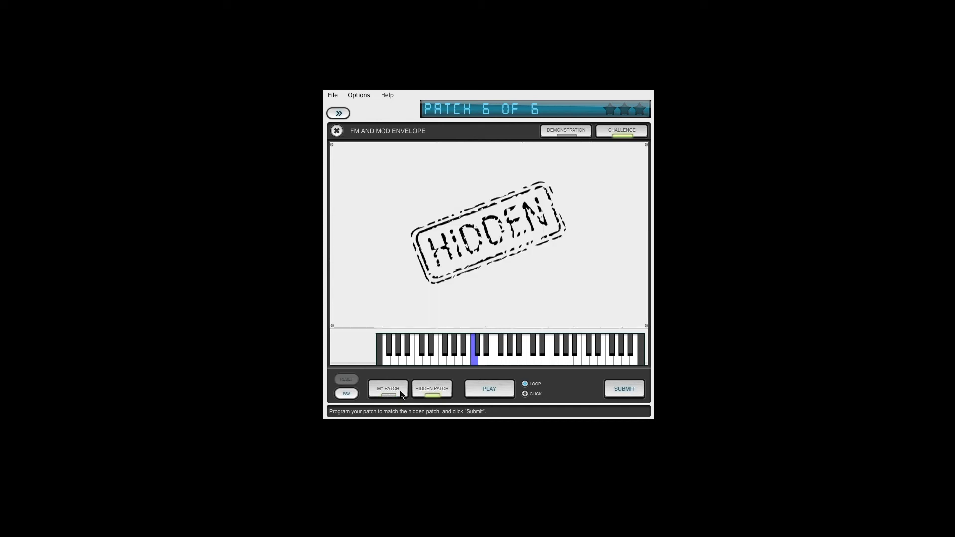
{"action": "left_click", "coordinate": [402, 394]}
{"action": "left_click", "coordinate": [429, 393]}
{"action": "left_click", "coordinate": [403, 394]}
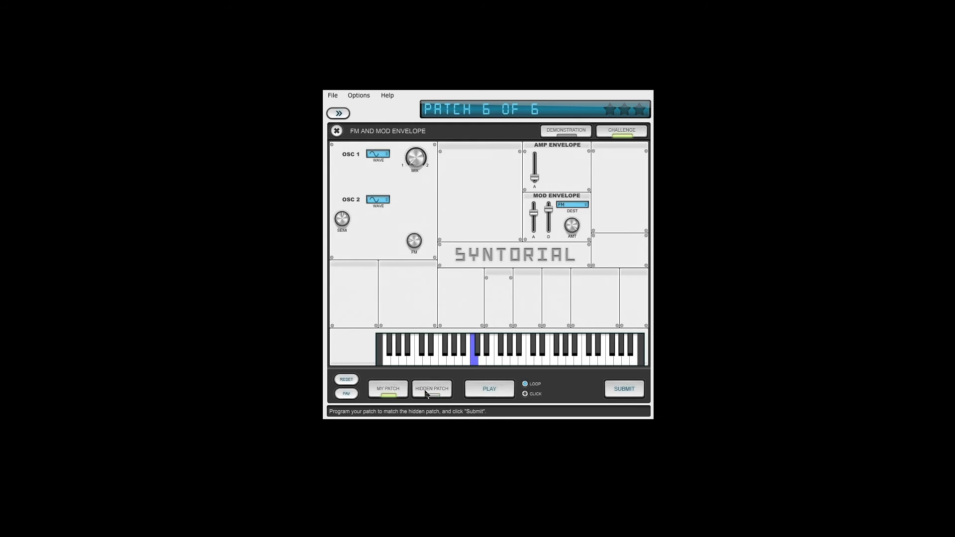
{"action": "left_click", "coordinate": [426, 394]}
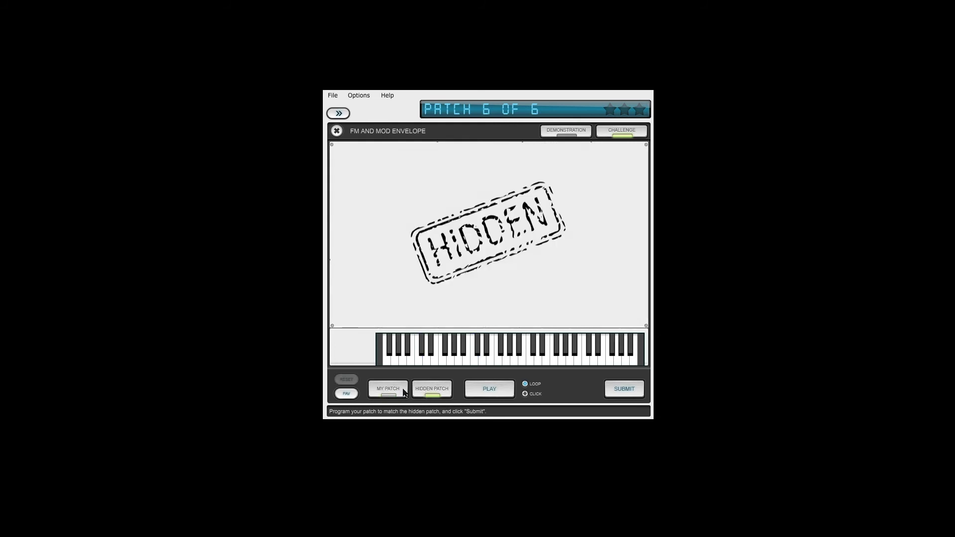
Step: Compare both patches on a lower note and try other mod envelope attack lengths
{"action": "left_click", "coordinate": [525, 394]}
{"action": "left_click", "coordinate": [401, 389]}
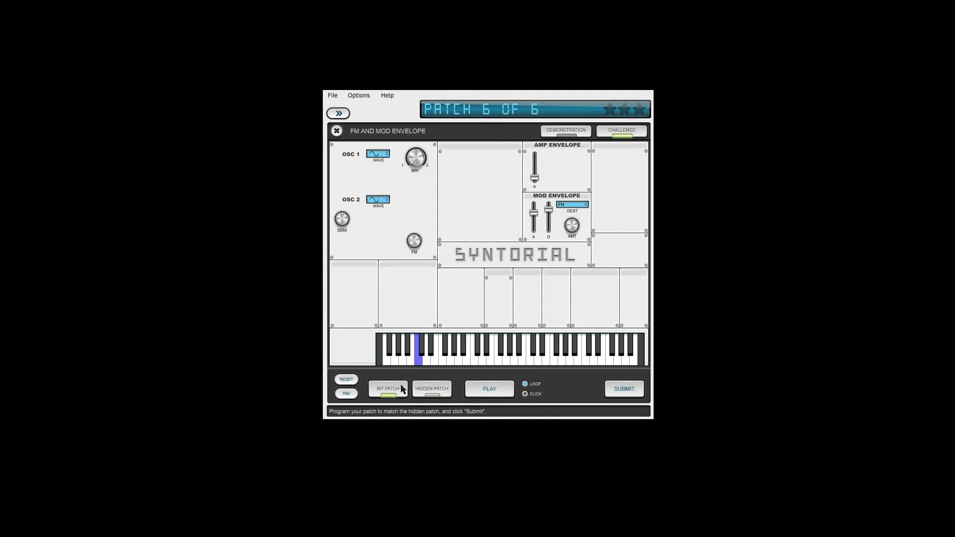
{"action": "left_click", "coordinate": [428, 389]}
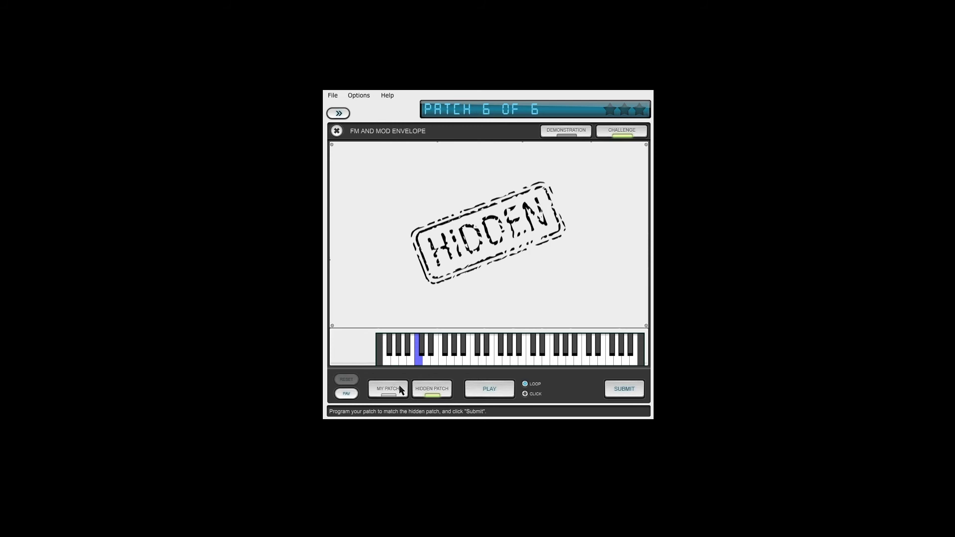
{"action": "left_click", "coordinate": [401, 389]}
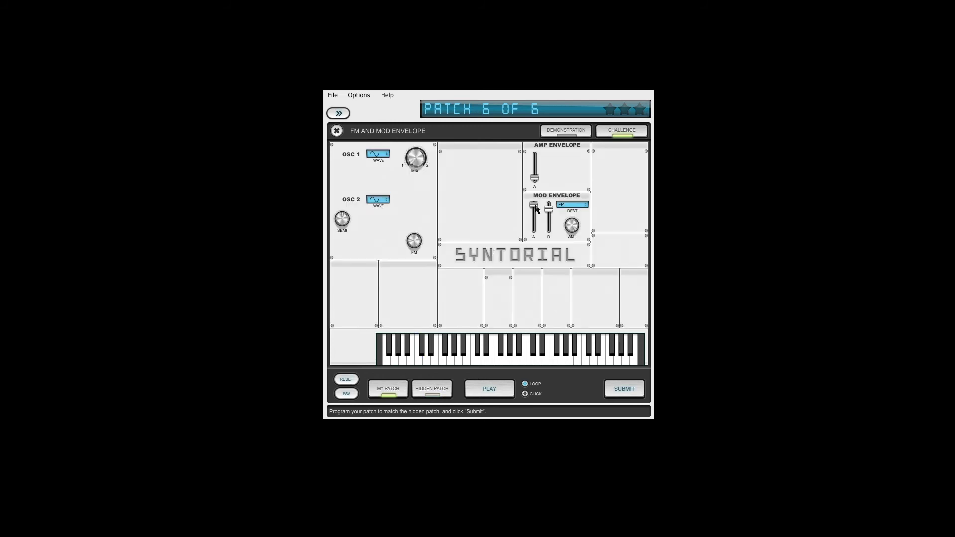
{"action": "left_click_drag", "start_coordinate": [533, 209], "coordinate": [536, 219]}
{"action": "left_click", "coordinate": [432, 389]}
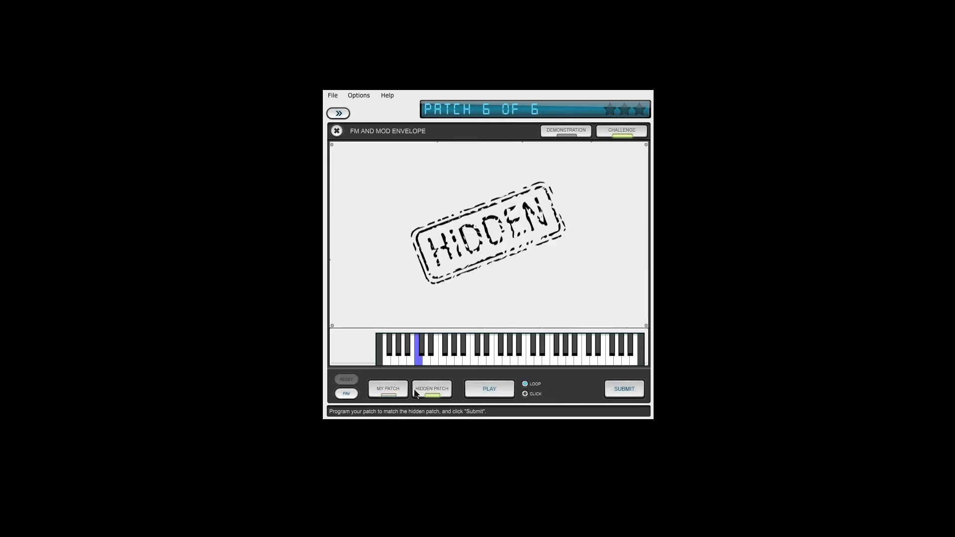
Step: Try longer and shorter mod envelope decay lengths on the low note against hidden Patch 6
{"action": "left_click", "coordinate": [392, 393]}
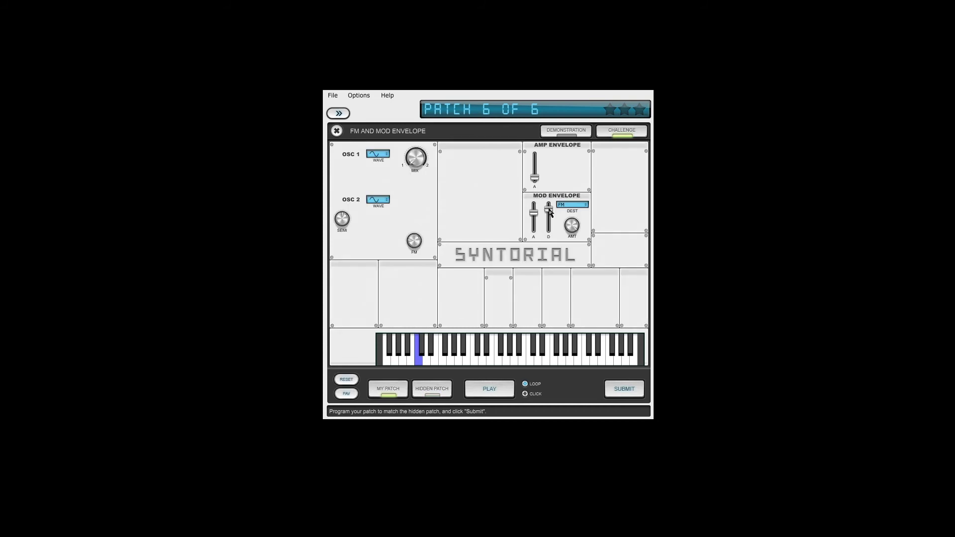
{"action": "left_click_drag", "start_coordinate": [549, 211], "coordinate": [549, 205]}
{"action": "left_click", "coordinate": [433, 390]}
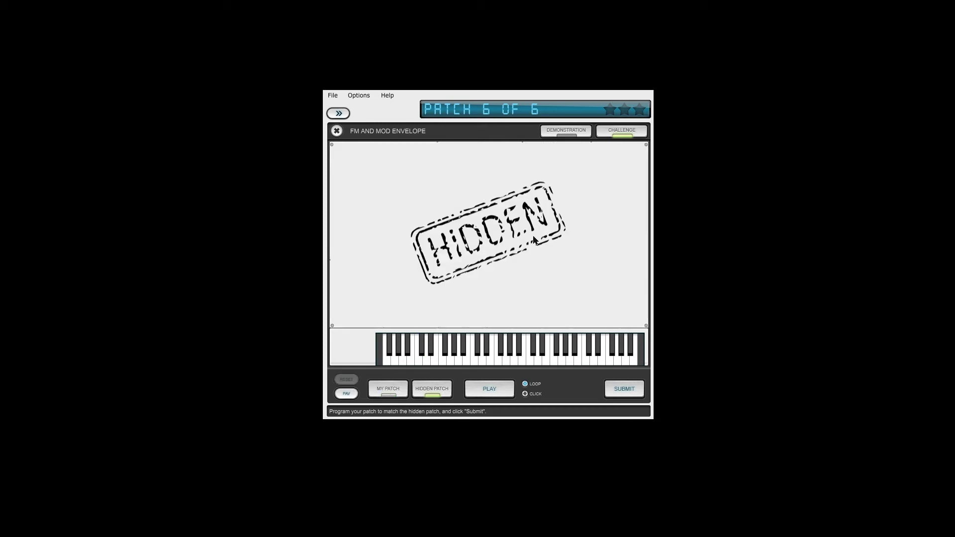
{"action": "left_click", "coordinate": [389, 391]}
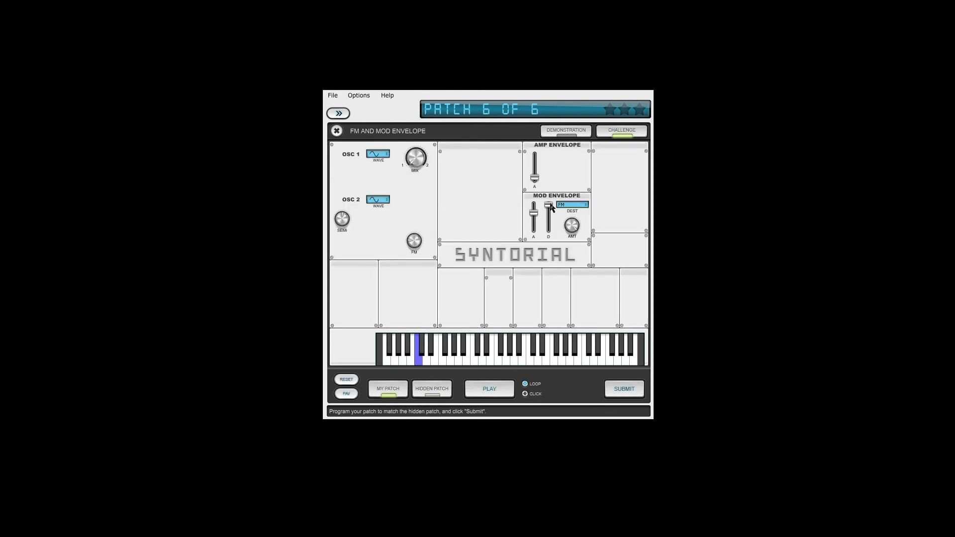
{"action": "left_click_drag", "start_coordinate": [551, 208], "coordinate": [551, 218]}
{"action": "key", "text": "a"}
{"action": "left_click_drag", "start_coordinate": [549, 215], "coordinate": [549, 209]}
{"action": "key", "text": "a"}
Step: Compare my patch with hidden Patch 6 on the low note to check the envelope and FM match
{"action": "left_click", "coordinate": [426, 390]}
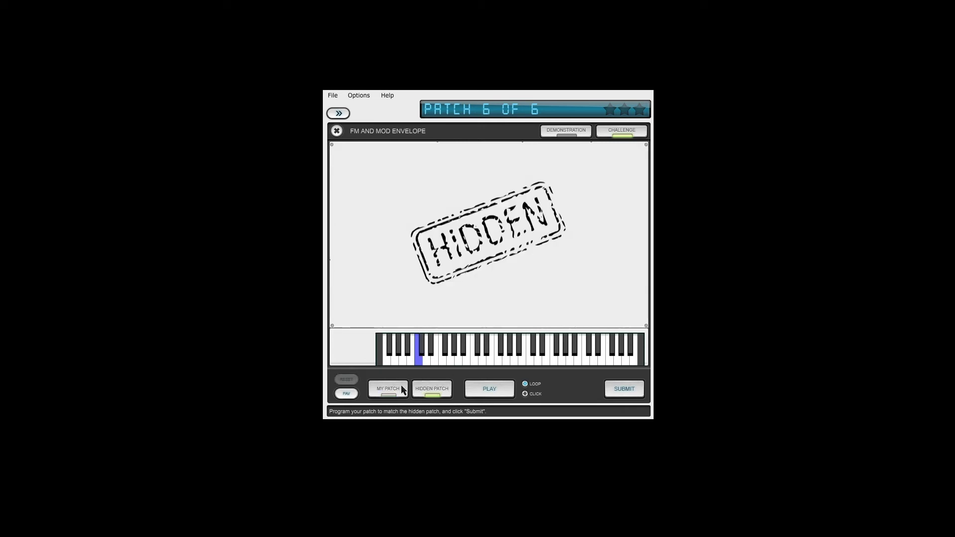
{"action": "left_click", "coordinate": [402, 390]}
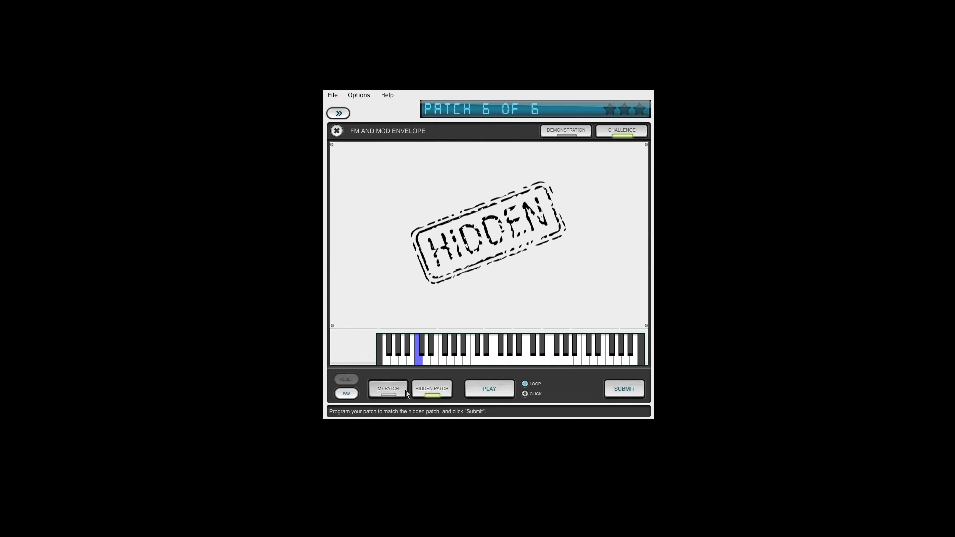
{"action": "left_click", "coordinate": [422, 387]}
{"action": "left_click", "coordinate": [401, 390]}
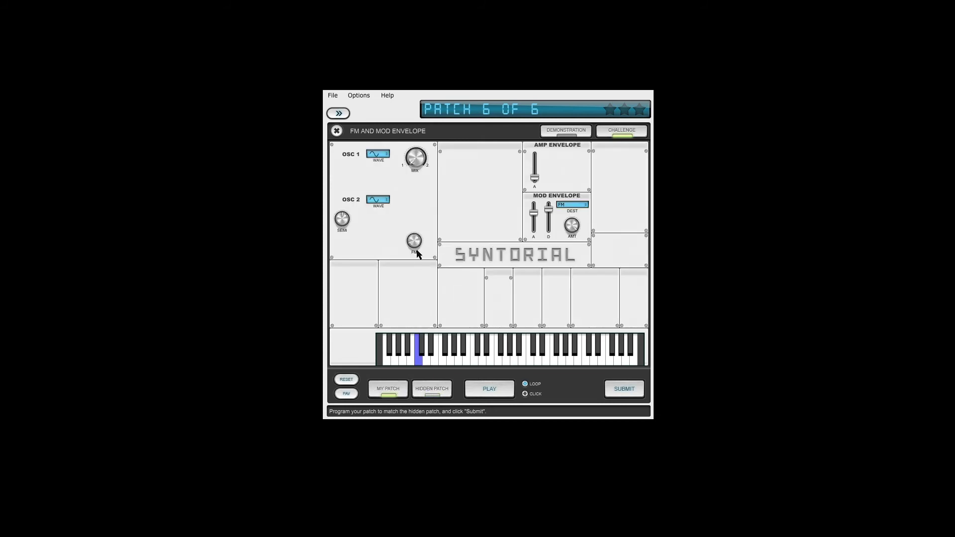
{"action": "left_click", "coordinate": [447, 390]}
{"action": "left_click", "coordinate": [405, 392]}
{"action": "left_click", "coordinate": [420, 393]}
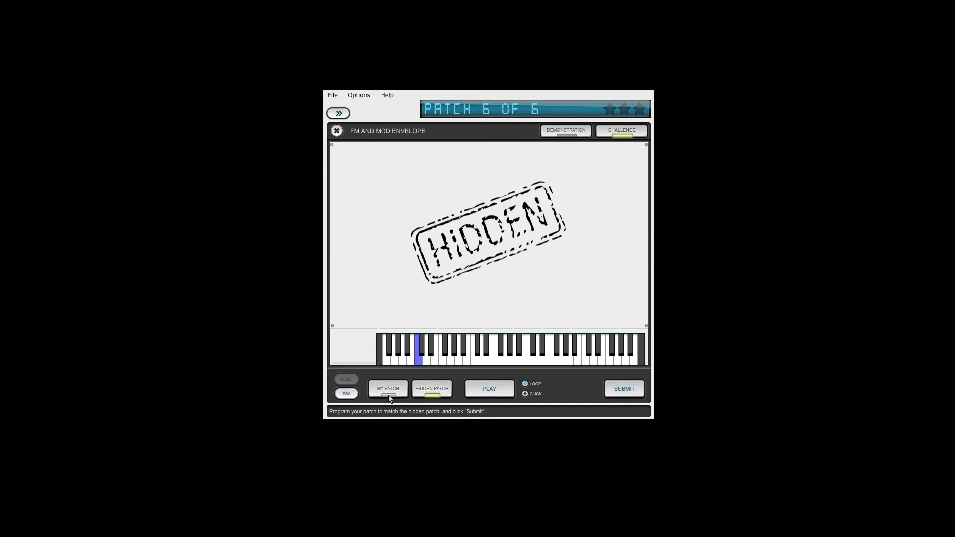
{"action": "left_click", "coordinate": [393, 393]}
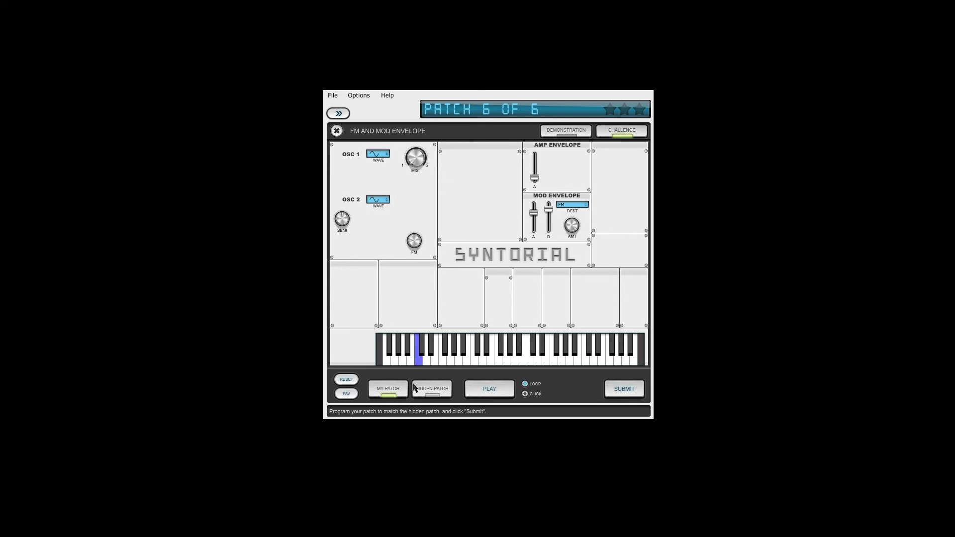
{"action": "left_click", "coordinate": [429, 391]}
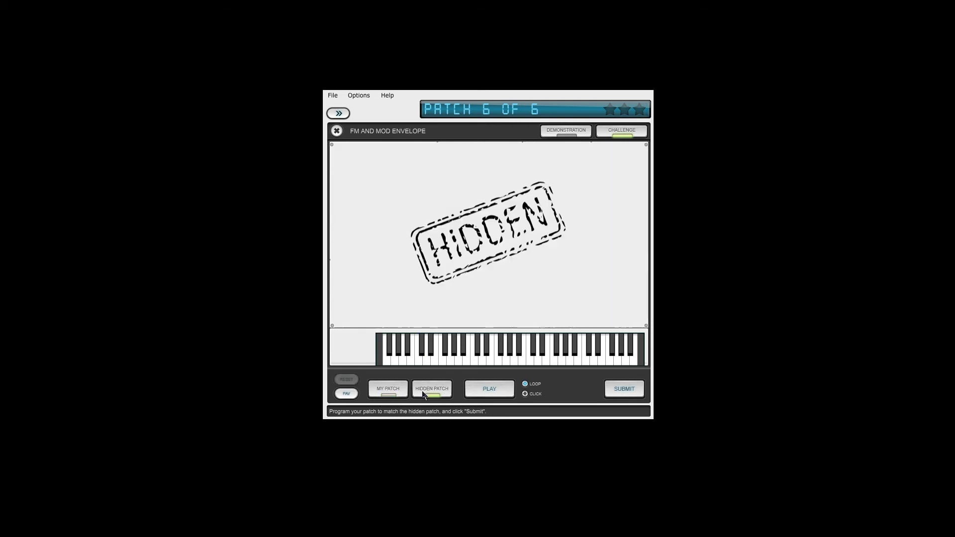
Step: Alternate between my patch and hidden Patch 6 while playing notes for a final check of the FM sweep
{"action": "left_click", "coordinate": [393, 393]}
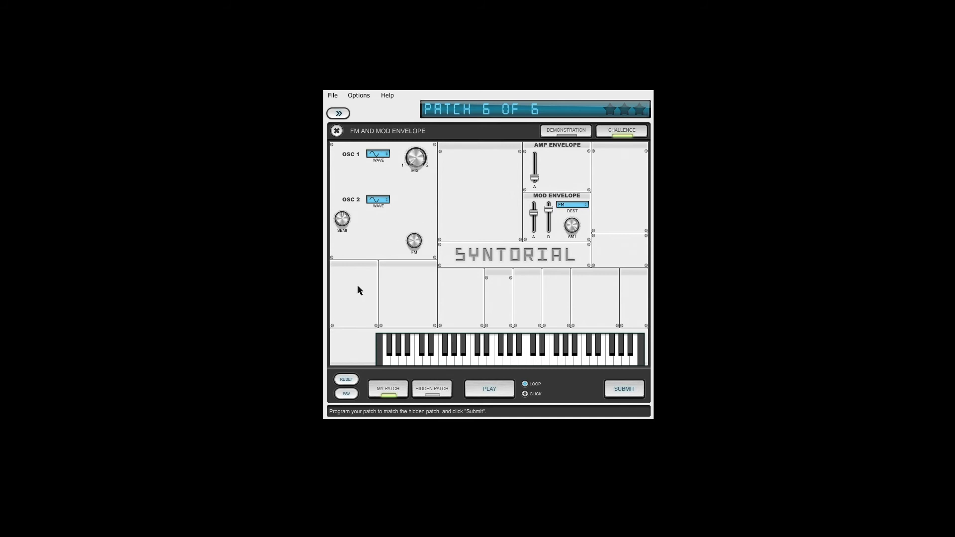
{"action": "left_click", "coordinate": [417, 350]}
{"action": "left_click", "coordinate": [423, 389]}
{"action": "left_click", "coordinate": [388, 389]}
{"action": "left_click", "coordinate": [431, 385]}
{"action": "left_click", "coordinate": [404, 389]}
{"action": "left_click", "coordinate": [417, 390]}
{"action": "left_click", "coordinate": [405, 390]}
{"action": "left_click", "coordinate": [430, 393]}
{"action": "left_click", "coordinate": [405, 395]}
{"action": "left_click", "coordinate": [419, 396]}
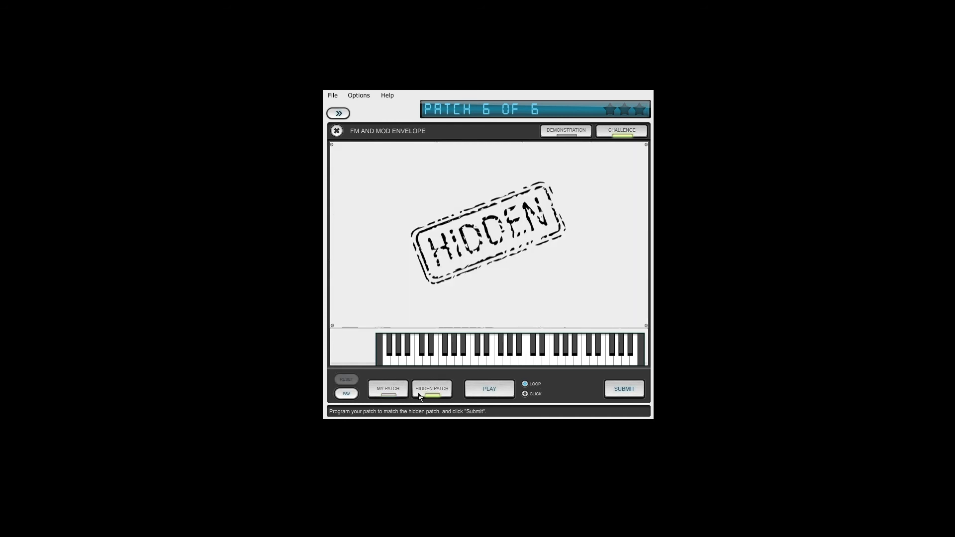
Step: Submit Patch 6, finish the challenge after checking the lesson list, and continue to Quiz 27
{"action": "left_click", "coordinate": [624, 387]}
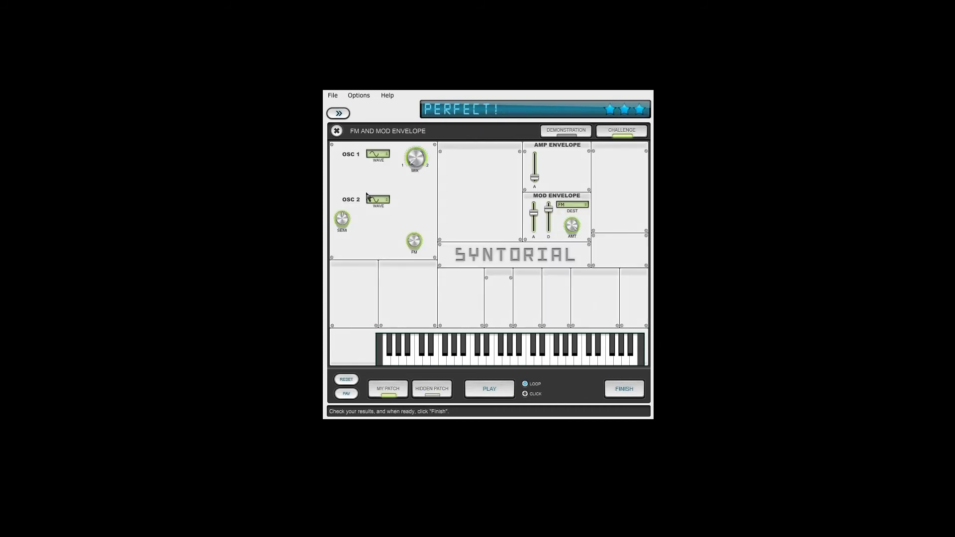
{"action": "left_click", "coordinate": [344, 114]}
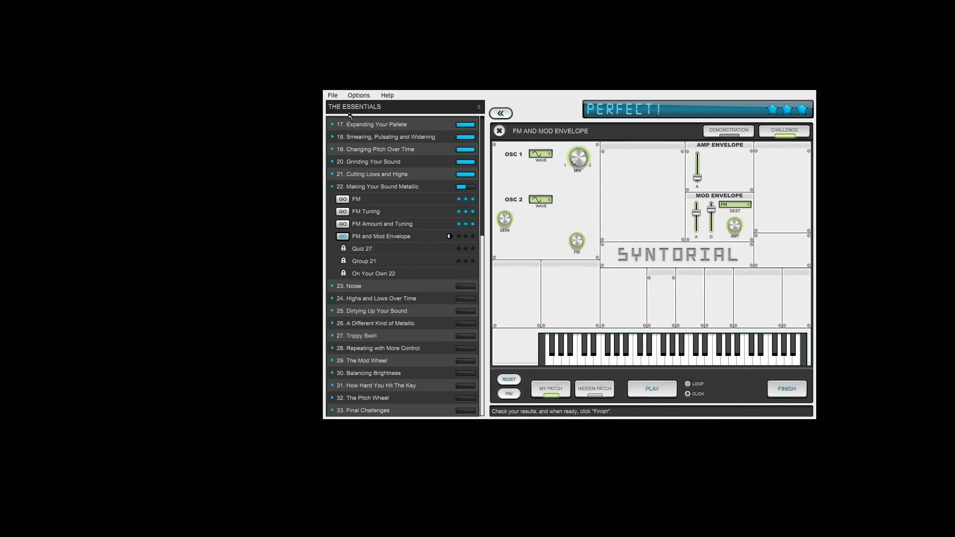
{"action": "left_click", "coordinate": [501, 114]}
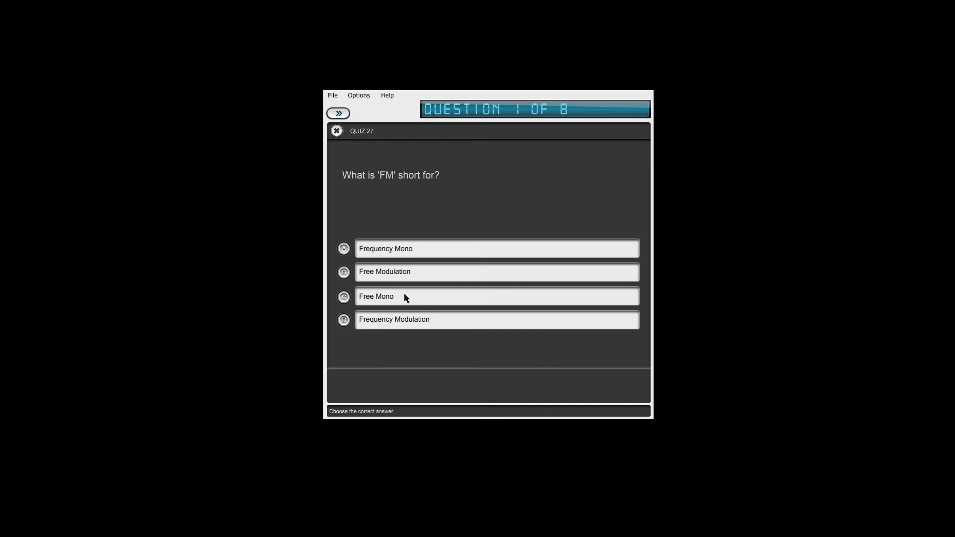
Step: Answer that FM stands for Frequency Modulation and that it adds a metallic quality to sound
{"action": "left_click", "coordinate": [348, 321]}
{"action": "left_click", "coordinate": [497, 391]}
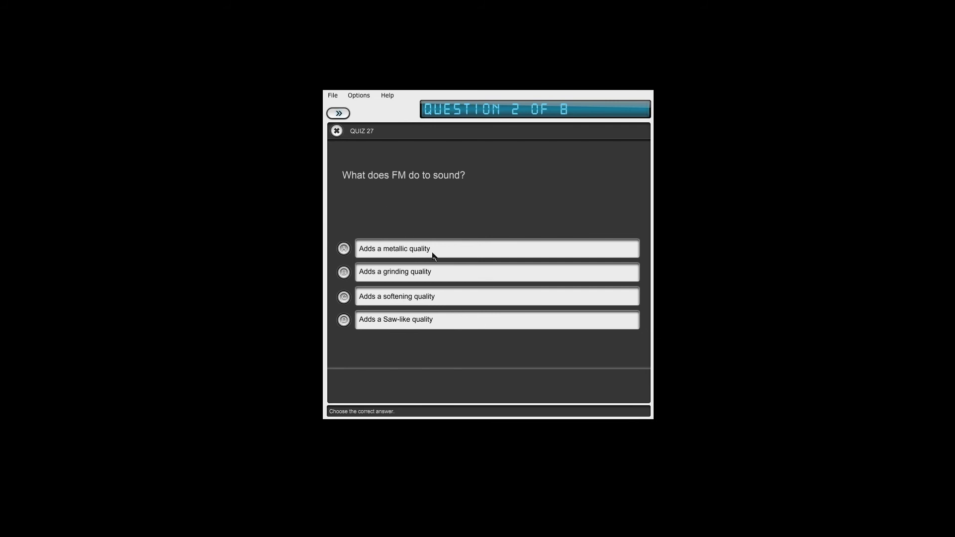
{"action": "left_click", "coordinate": [344, 248]}
{"action": "left_click", "coordinate": [485, 386]}
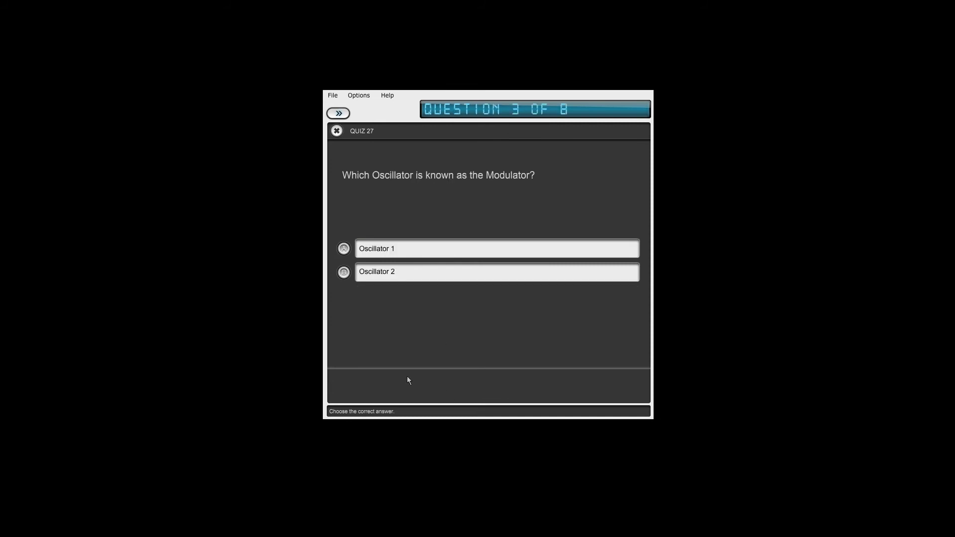
Step: Answer that Oscillator 2 is the Modulator and Oscillator 1 is the Carrier
{"action": "left_click", "coordinate": [343, 275]}
{"action": "left_click", "coordinate": [488, 384]}
{"action": "left_click", "coordinate": [345, 250]}
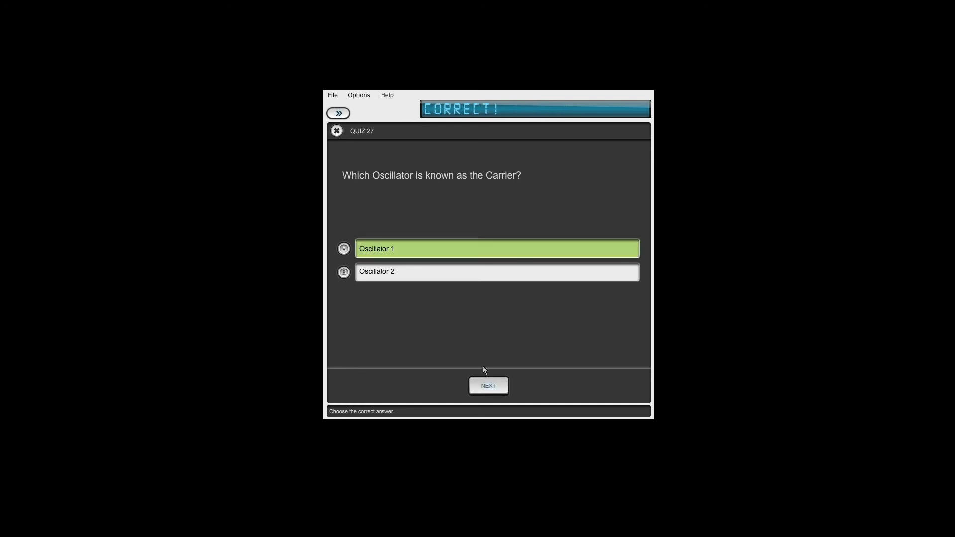
{"action": "left_click", "coordinate": [481, 382]}
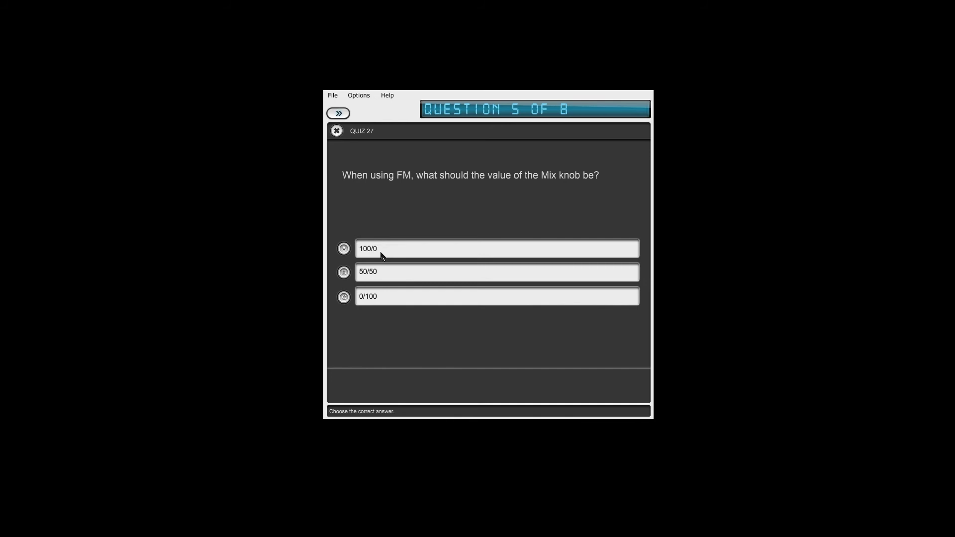
Step: Answer 100/0 for the Mix knob value with FM and Sine for the best suited waveform
{"action": "left_click", "coordinate": [348, 249]}
{"action": "left_click", "coordinate": [487, 385]}
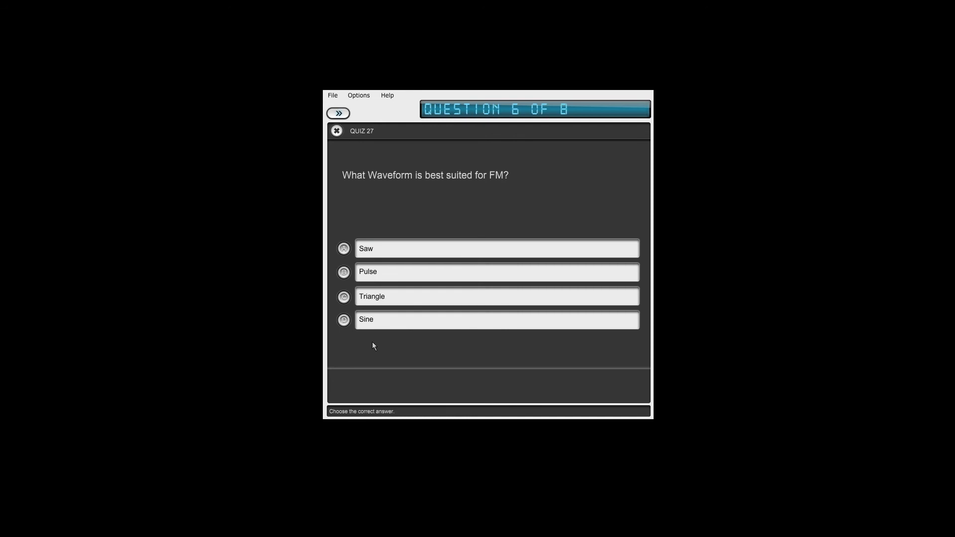
{"action": "left_click", "coordinate": [344, 321]}
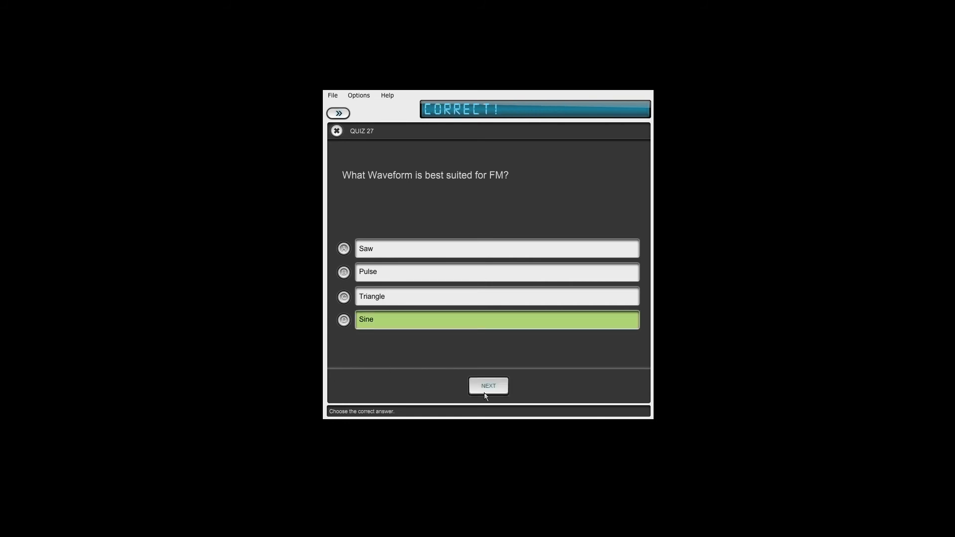
{"action": "left_click", "coordinate": [487, 391]}
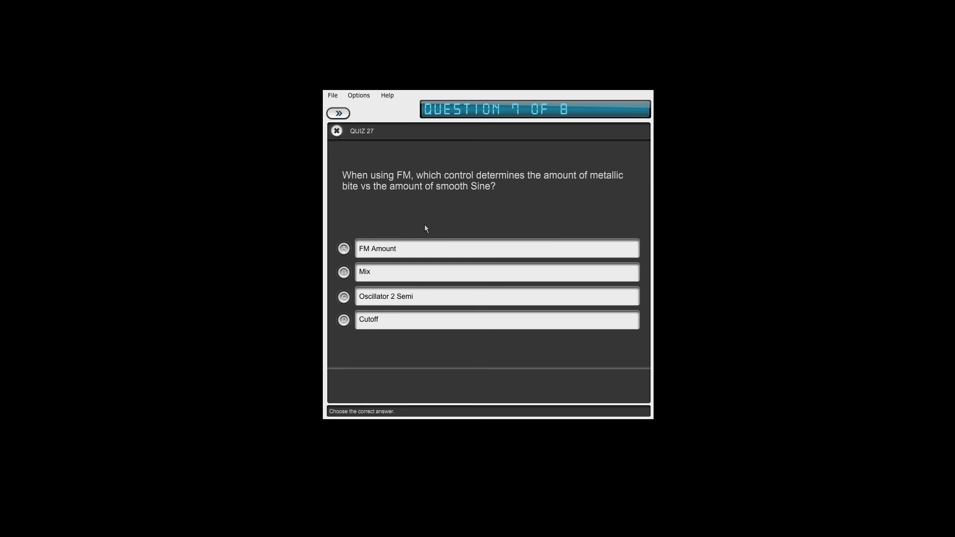
Step: Answer FM Amount for the metallic bite and Oscillator 2 Semi for its pitch, and finish the quiz
{"action": "left_click", "coordinate": [347, 248]}
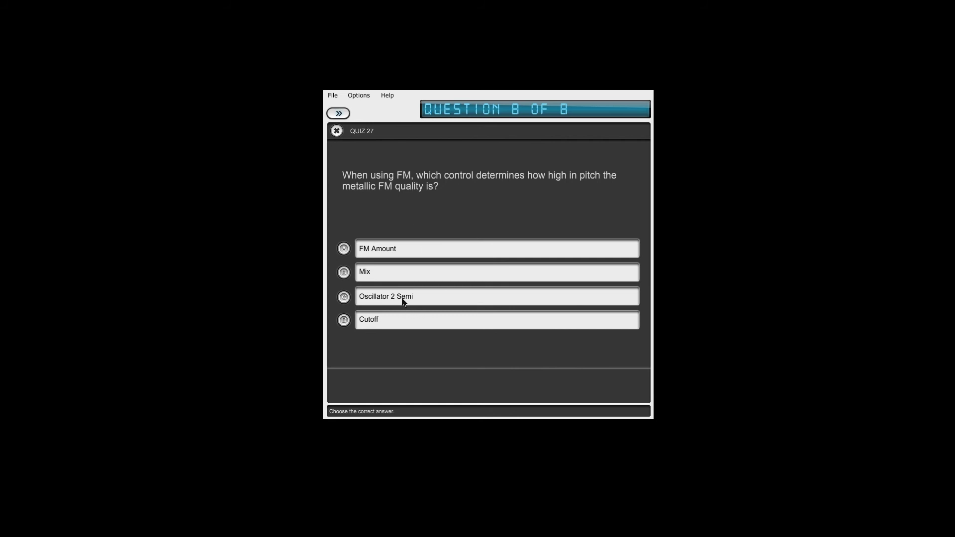
{"action": "left_click", "coordinate": [343, 300]}
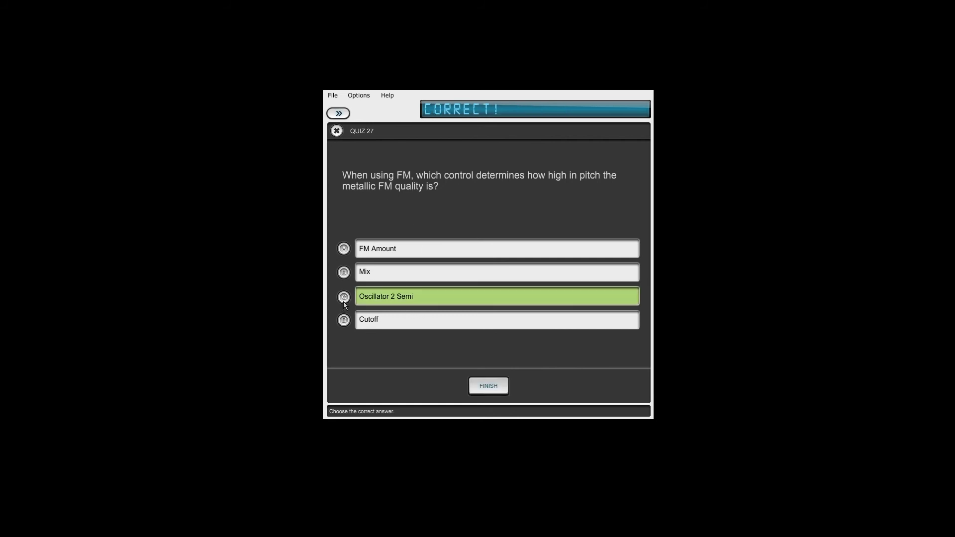
{"action": "left_click", "coordinate": [478, 389]}
{"action": "left_click", "coordinate": [480, 277]}
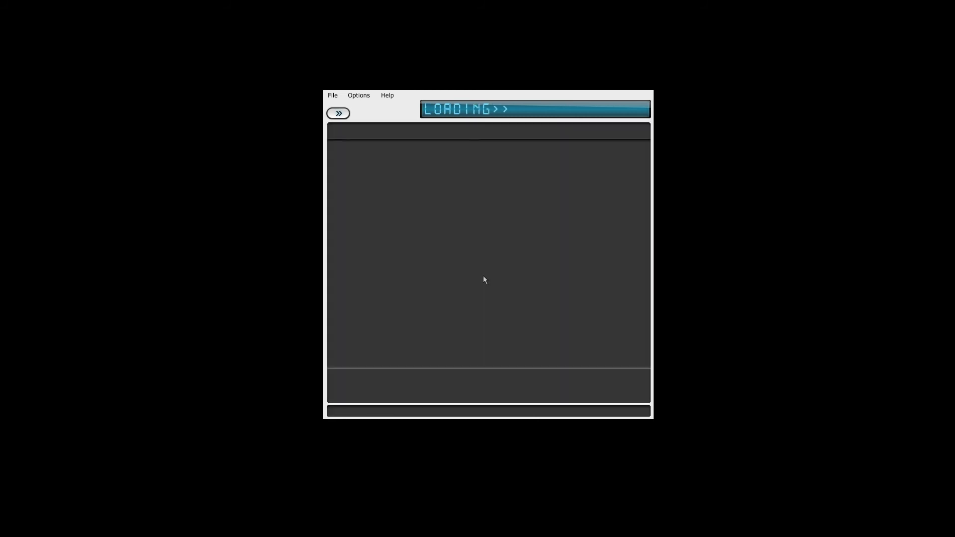
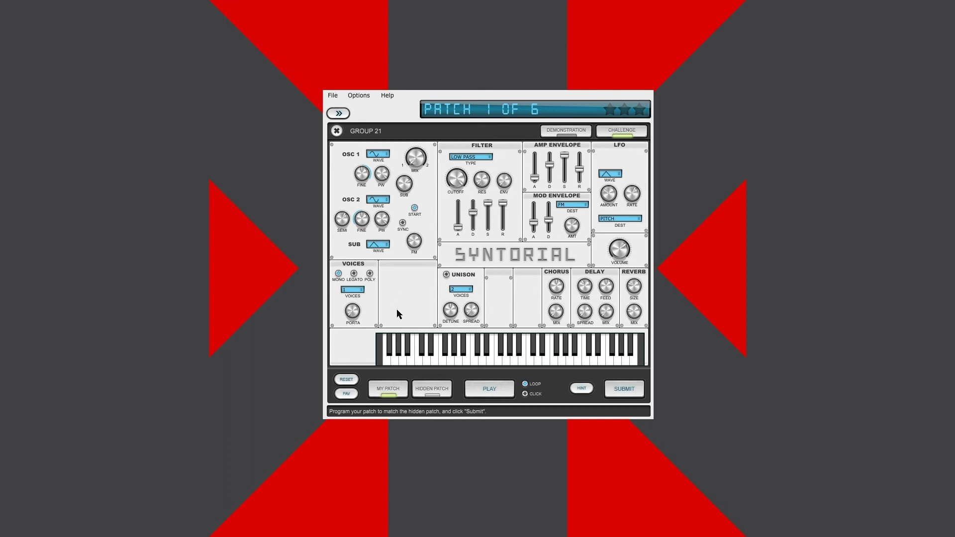
Step: Compare my patch by ear with hidden Patch 1 of Group 21 and submit it
{"action": "left_click", "coordinate": [431, 387]}
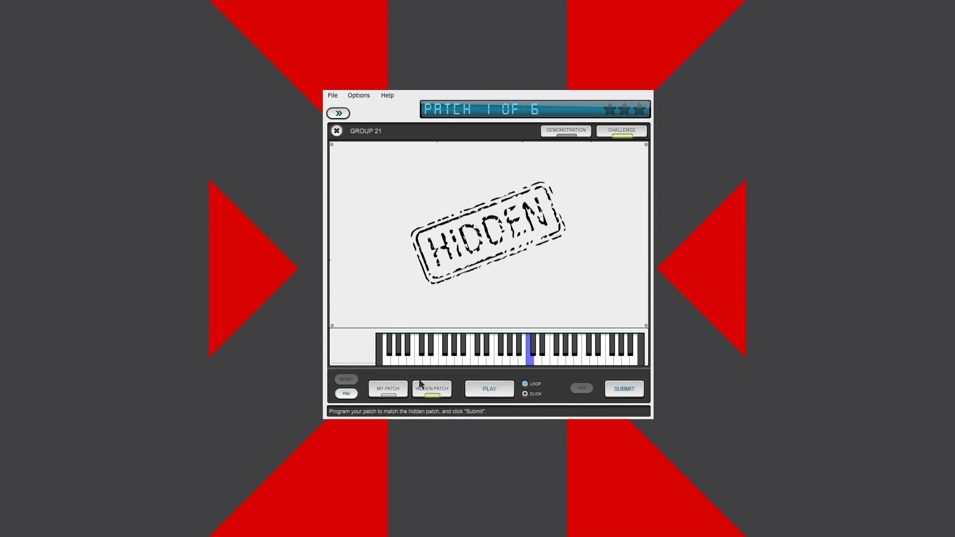
{"action": "left_click", "coordinate": [403, 388]}
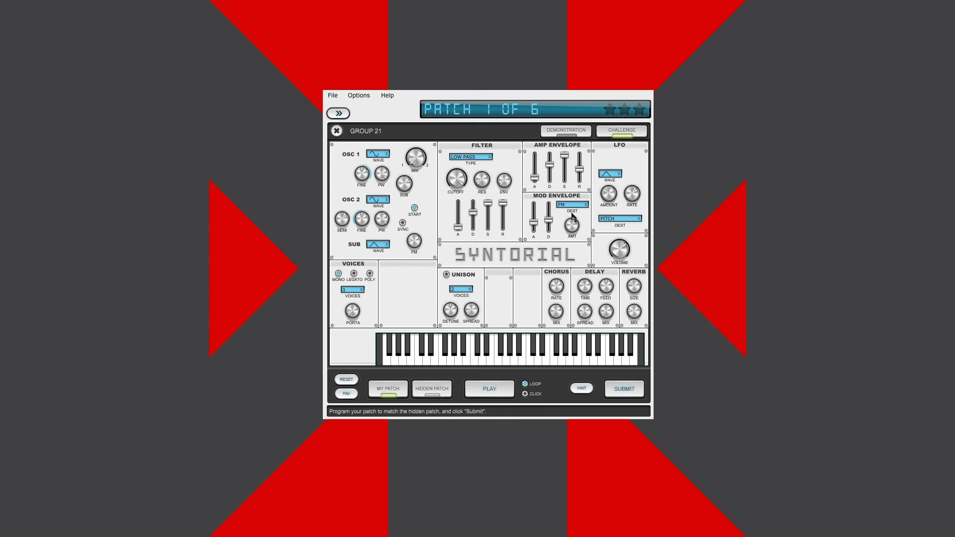
{"action": "key", "text": "a"}
{"action": "key", "text": "g"}
{"action": "key", "text": "a"}
{"action": "left_click", "coordinate": [430, 392]}
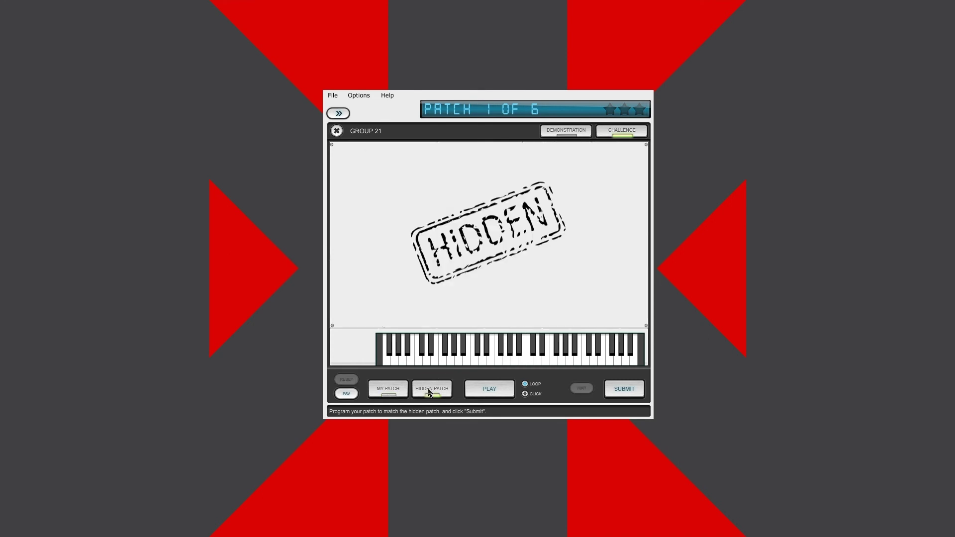
{"action": "left_click", "coordinate": [387, 394]}
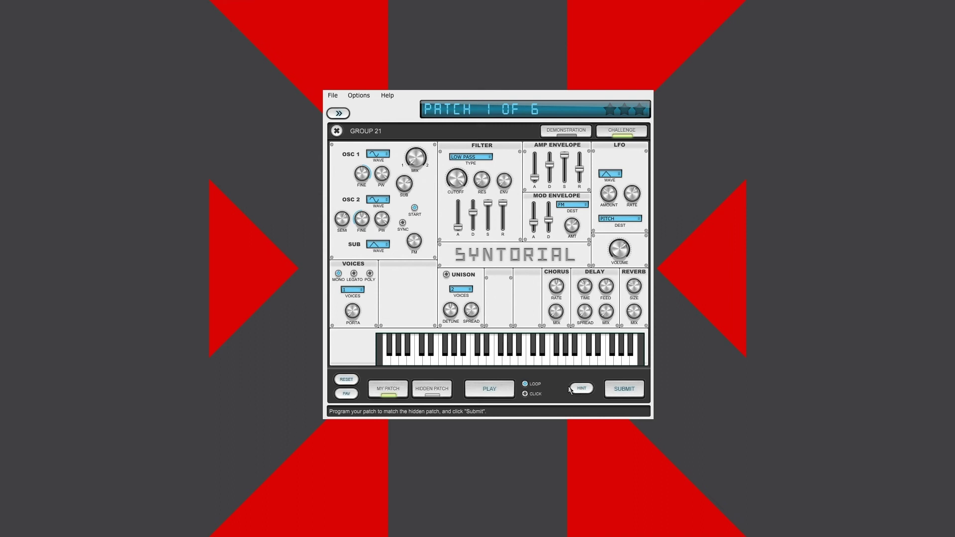
{"action": "left_click", "coordinate": [628, 388]}
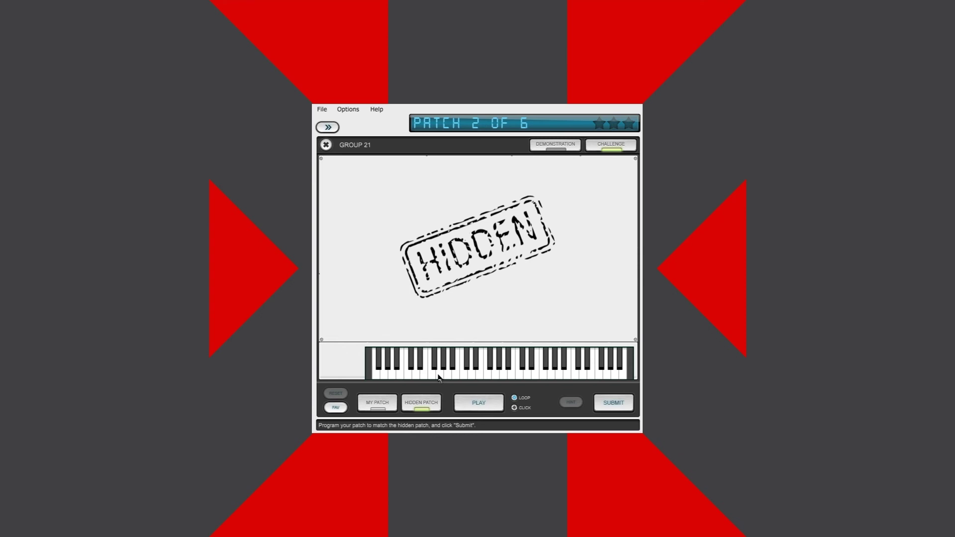
Step: Play single notes on my patch and hidden Patch 2 to compare their oscillators, envelopes and effects
{"action": "left_click", "coordinate": [387, 404]}
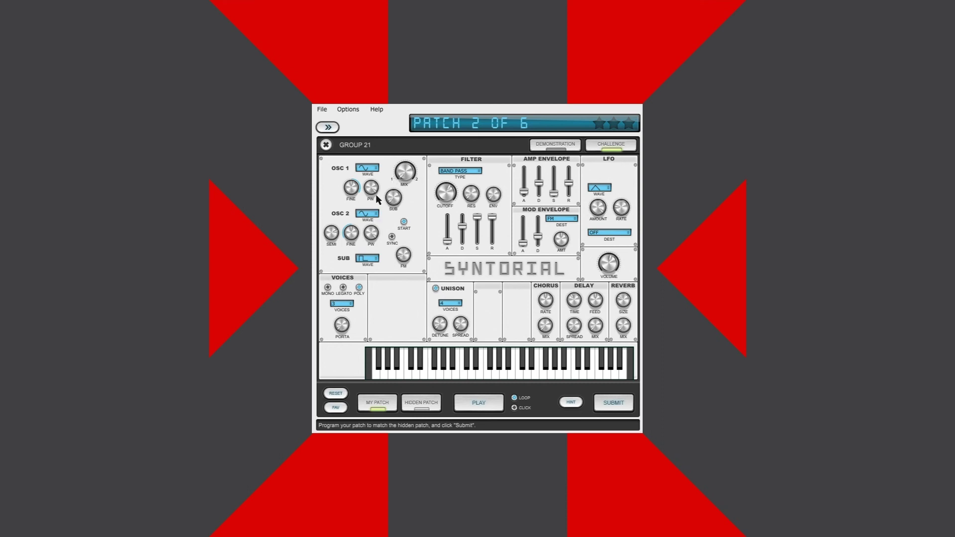
{"action": "left_click", "coordinate": [417, 401]}
{"action": "left_click", "coordinate": [519, 369]}
{"action": "left_click", "coordinate": [421, 404]}
{"action": "left_click", "coordinate": [380, 404]}
{"action": "left_click", "coordinate": [421, 402]}
{"action": "left_click", "coordinate": [388, 403]}
{"action": "left_click", "coordinate": [519, 366]}
{"action": "key", "text": "a"}
{"action": "key", "text": "a"}
{"action": "left_click", "coordinate": [412, 407]}
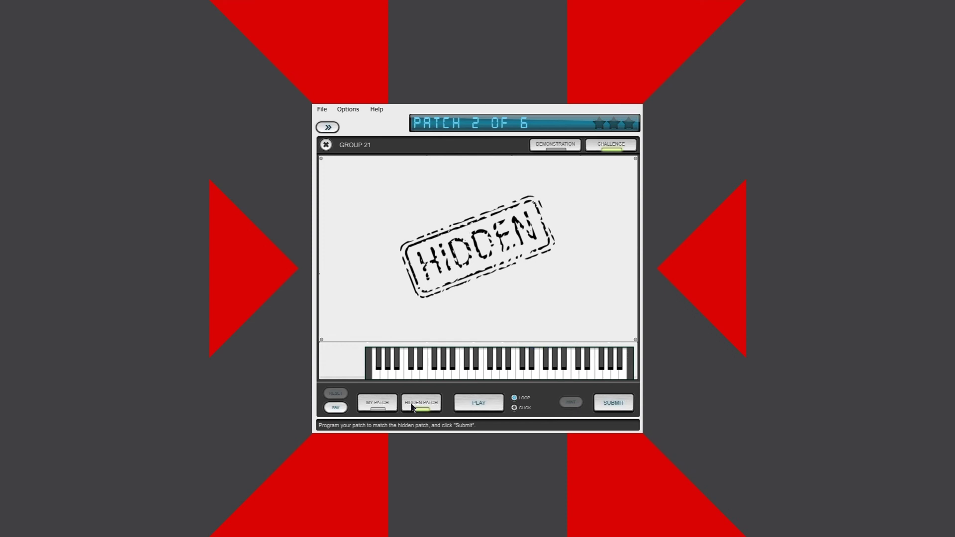
{"action": "left_click", "coordinate": [394, 402]}
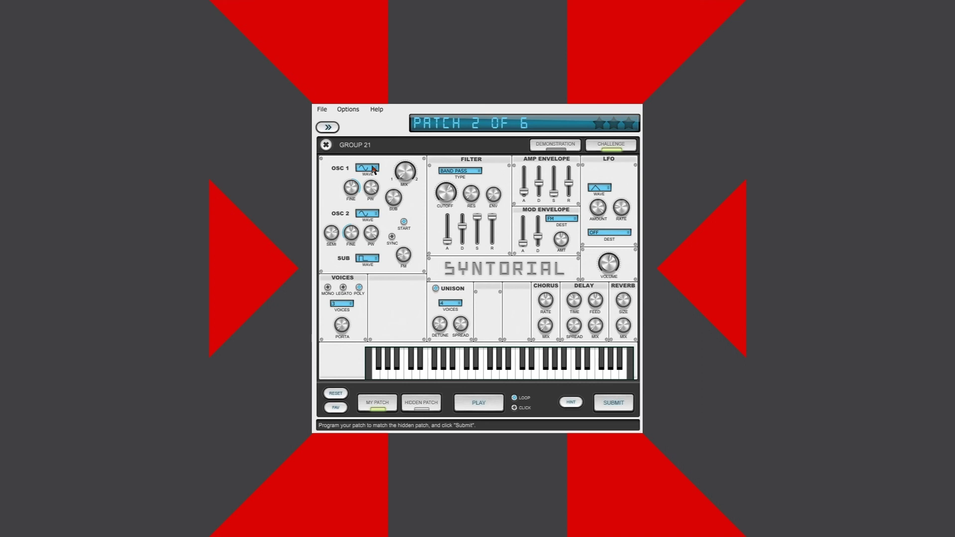
Step: Turn off Unison in my patch and compare the result with hidden Patch 2
{"action": "left_click", "coordinate": [421, 403]}
{"action": "left_click", "coordinate": [387, 404]}
{"action": "left_click", "coordinate": [421, 403]}
{"action": "left_click", "coordinate": [377, 403]}
{"action": "left_click", "coordinate": [418, 402]}
{"action": "left_click", "coordinate": [383, 401]}
{"action": "left_click", "coordinate": [421, 404]}
{"action": "left_click", "coordinate": [383, 407]}
{"action": "left_click", "coordinate": [412, 403]}
{"action": "left_click", "coordinate": [381, 403]}
{"action": "left_click", "coordinate": [413, 404]}
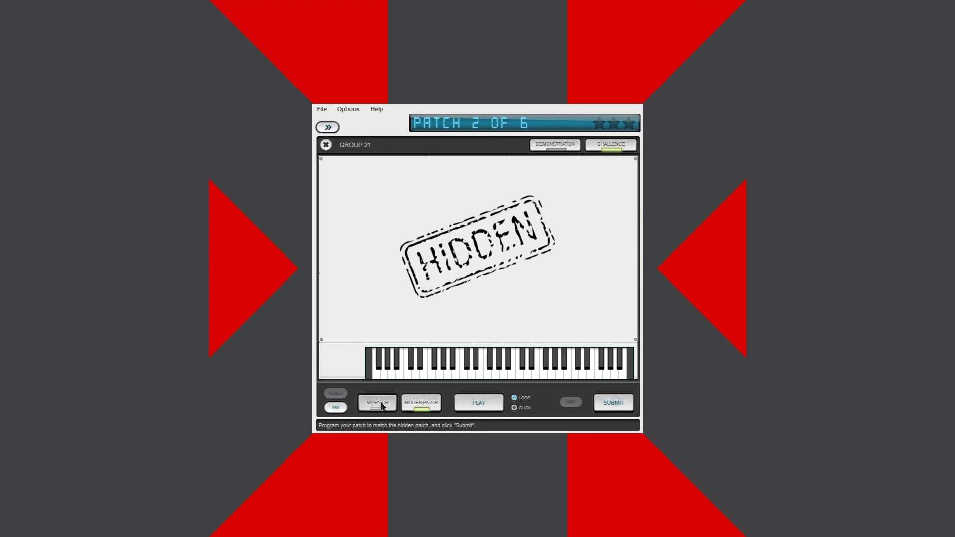
Step: Alternate quickly between my patch and hidden Patch 2 to judge the match without Unison
{"action": "left_click", "coordinate": [382, 405]}
{"action": "left_click", "coordinate": [411, 404]}
{"action": "left_click", "coordinate": [393, 405]}
{"action": "left_click", "coordinate": [422, 407]}
{"action": "left_click", "coordinate": [393, 405]}
{"action": "left_click", "coordinate": [413, 404]}
{"action": "left_click", "coordinate": [393, 406]}
{"action": "left_click", "coordinate": [405, 409]}
{"action": "left_click", "coordinate": [389, 409]}
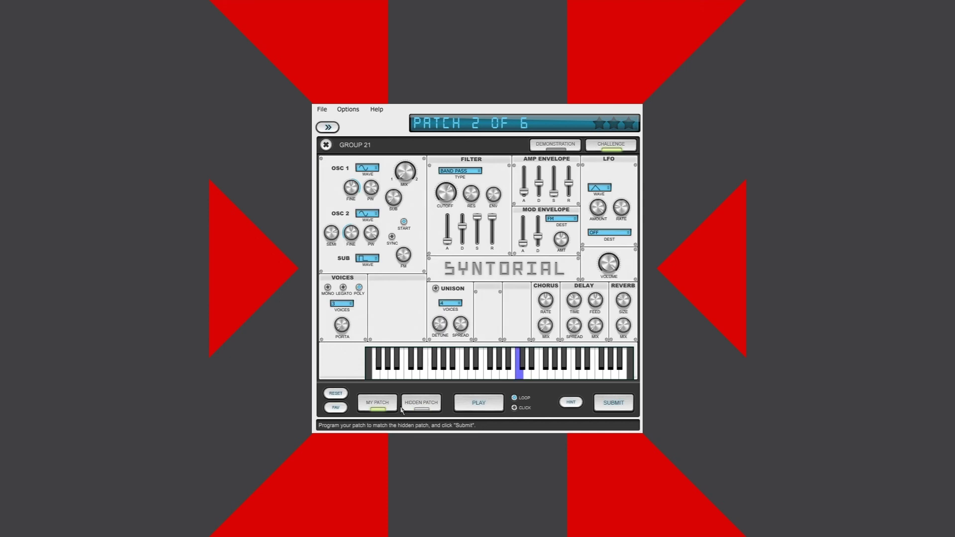
{"action": "left_click", "coordinate": [417, 410]}
{"action": "left_click", "coordinate": [393, 409]}
{"action": "left_click", "coordinate": [416, 409]}
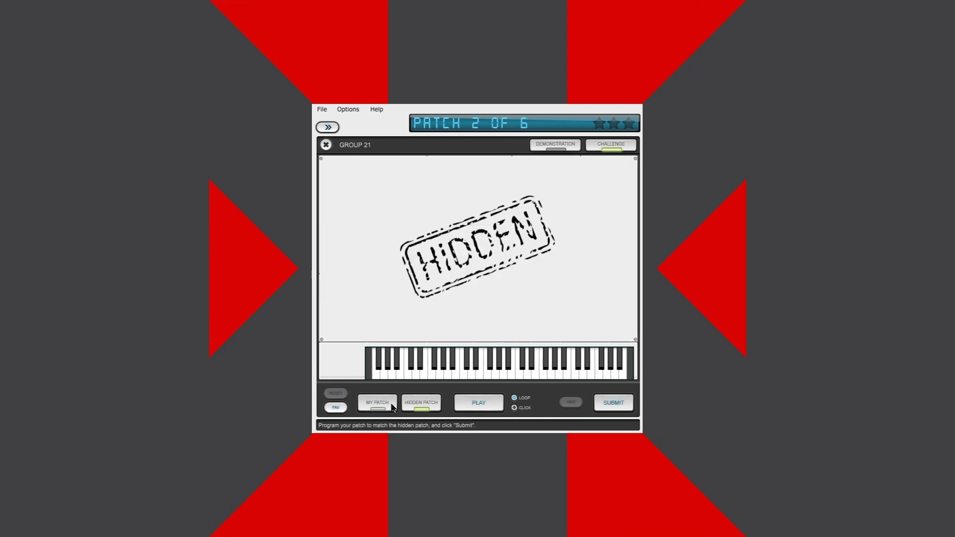
{"action": "left_click", "coordinate": [392, 408]}
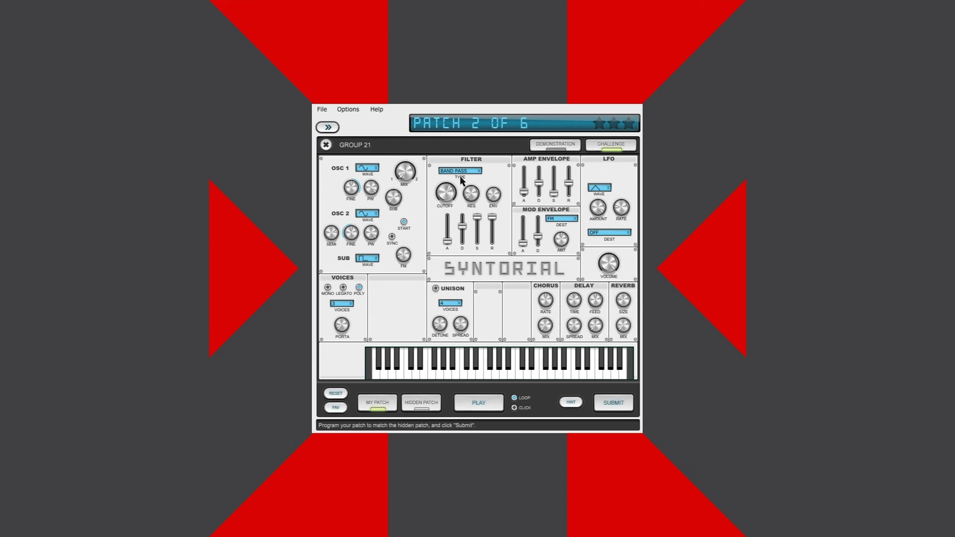
Step: Try a different filter type in my patch and compare it with hidden Patch 2
{"action": "key", "text": "space"}
{"action": "key", "text": "space"}
{"action": "left_click", "coordinate": [462, 171]}
{"action": "key", "text": "space"}
{"action": "left_click", "coordinate": [381, 404]}
{"action": "left_click", "coordinate": [421, 404]}
{"action": "left_click", "coordinate": [393, 407]}
{"action": "key", "text": "space"}
{"action": "key", "text": "space"}
{"action": "left_click", "coordinate": [422, 403]}
{"action": "left_click", "coordinate": [378, 404]}
Step: Return the filter type to Band Pass and submit Patch 2 after comparing it with the hidden patch
{"action": "left_click_drag", "start_coordinate": [462, 170], "coordinate": [440, 246]}
{"action": "left_click", "coordinate": [419, 404]}
{"action": "left_click", "coordinate": [366, 407]}
{"action": "left_click", "coordinate": [421, 402]}
{"action": "left_click", "coordinate": [383, 402]}
{"action": "left_click", "coordinate": [422, 402]}
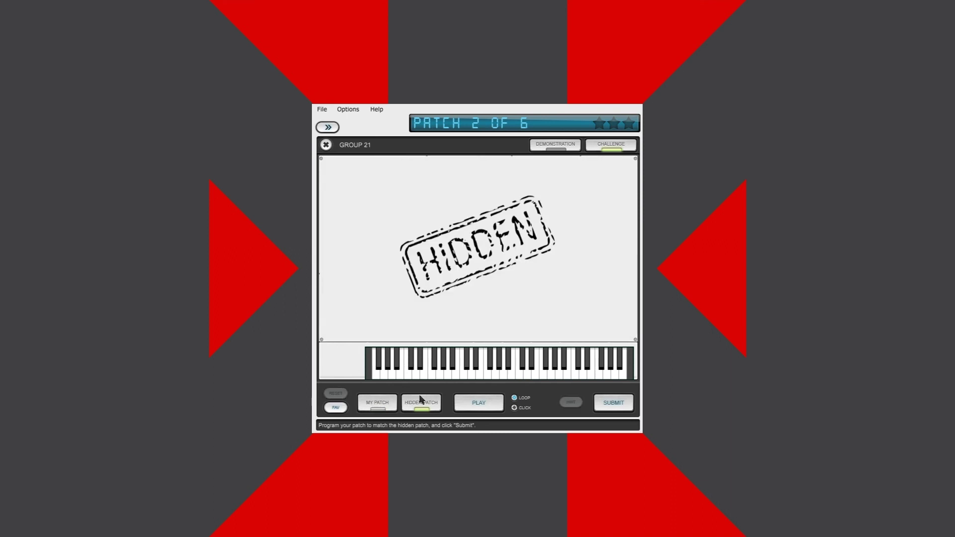
{"action": "left_click", "coordinate": [395, 403]}
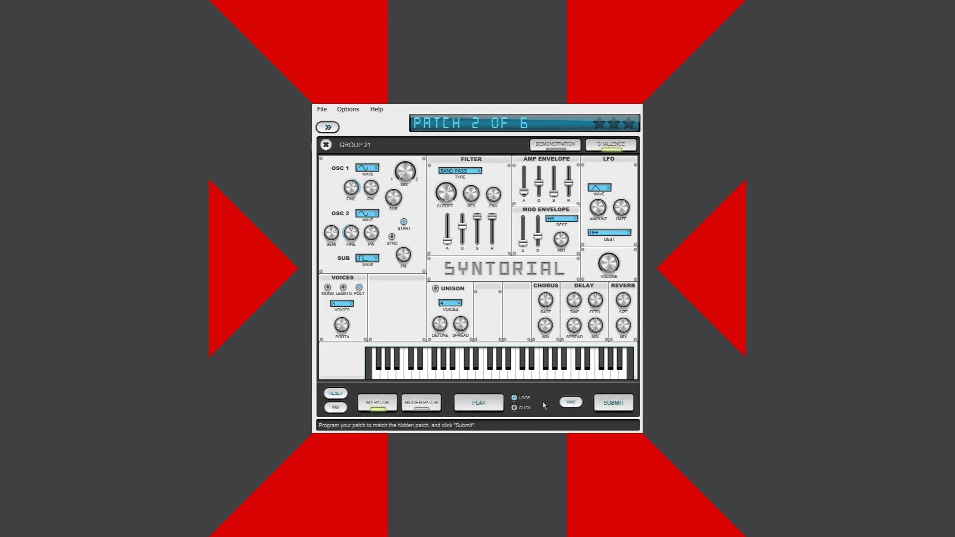
{"action": "left_click", "coordinate": [610, 404]}
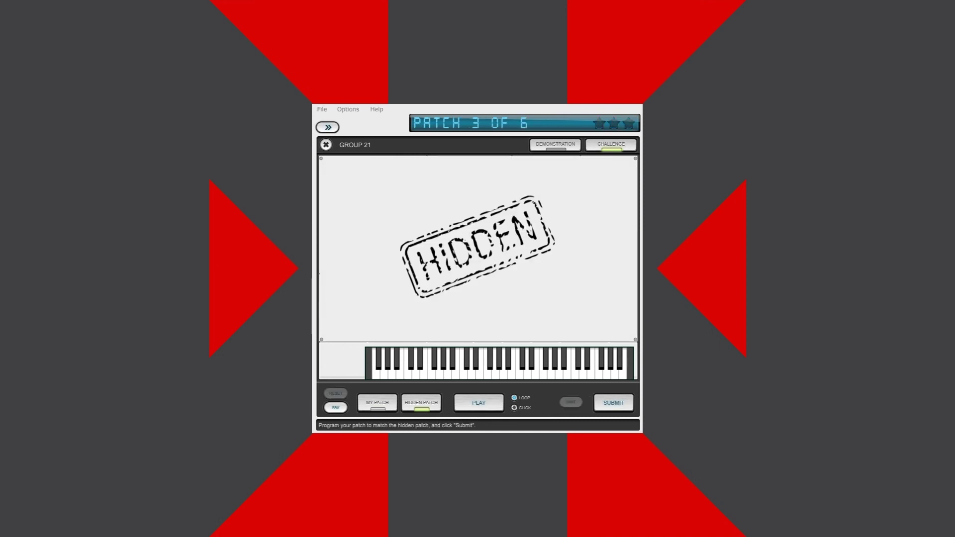
Step: Listen to hidden Patch 3 and compare it with my patch by playing repeated notes on both
{"action": "left_click", "coordinate": [454, 105]}
{"action": "key", "text": "a"}
{"action": "left_click", "coordinate": [394, 406]}
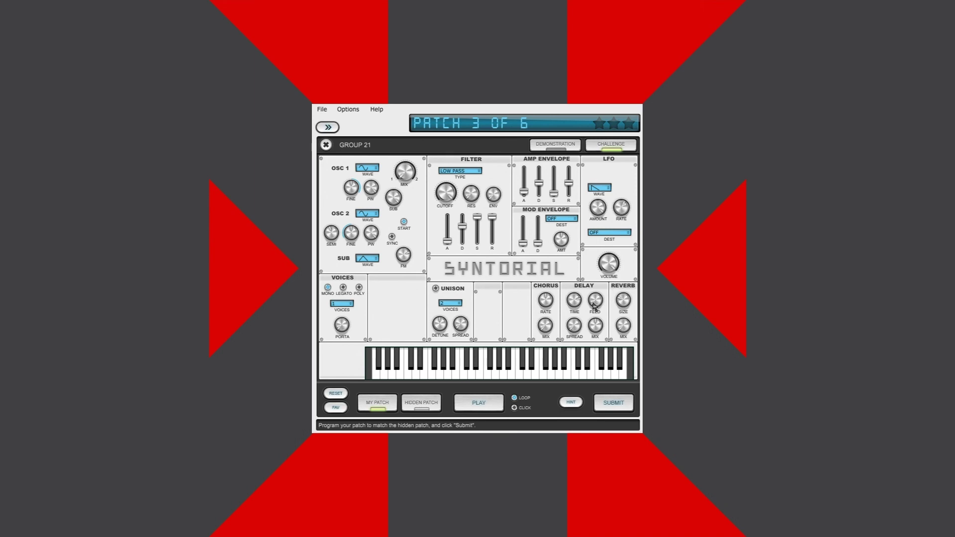
{"action": "left_click", "coordinate": [411, 402]}
{"action": "left_click", "coordinate": [382, 410]}
{"action": "left_click", "coordinate": [417, 406]}
{"action": "left_click", "coordinate": [378, 404]}
{"action": "key", "text": "s"}
{"action": "key", "text": "s"}
{"action": "key", "text": "s"}
{"action": "left_click", "coordinate": [405, 403]}
Step: Submit Patch 3 and continue to Patch 4, switching to its hidden patch
{"action": "left_click", "coordinate": [608, 403]}
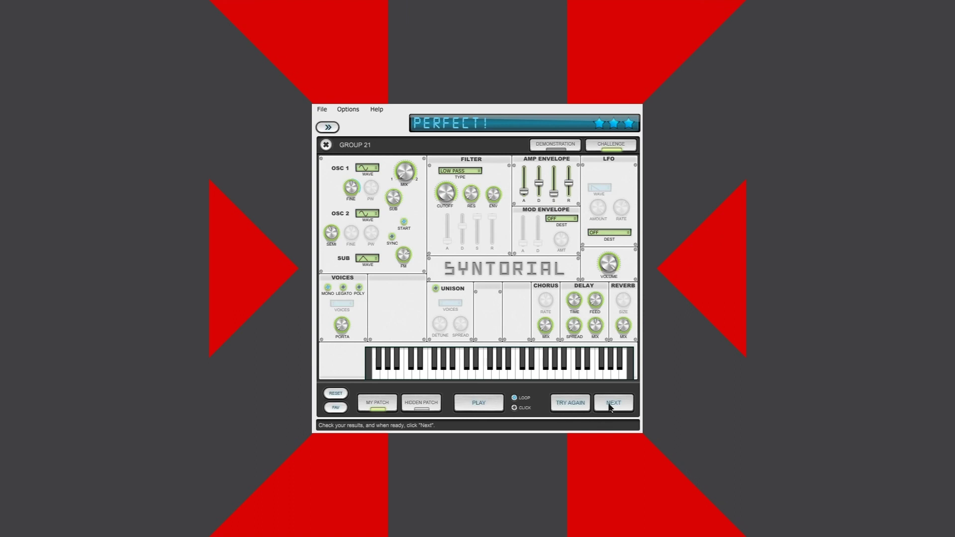
{"action": "left_click", "coordinate": [614, 403]}
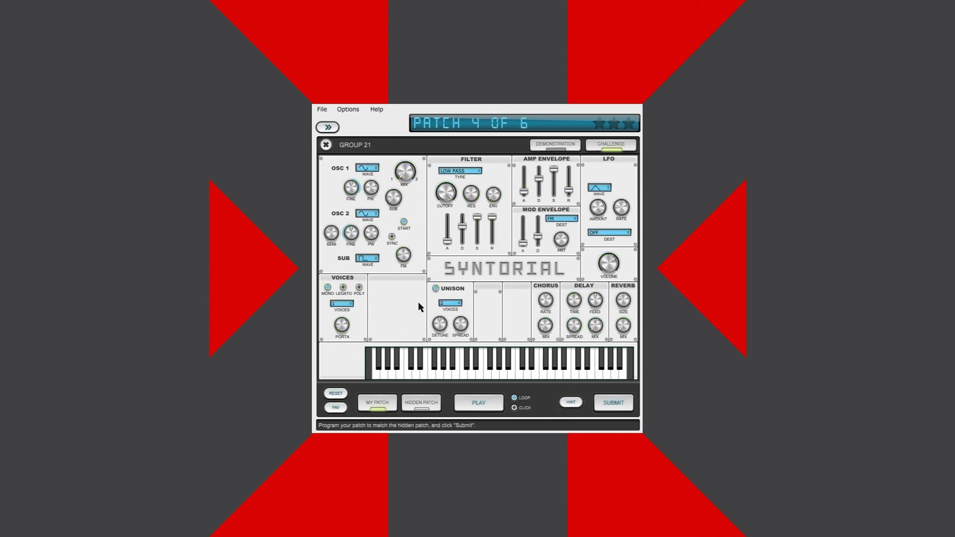
{"action": "left_click", "coordinate": [419, 402]}
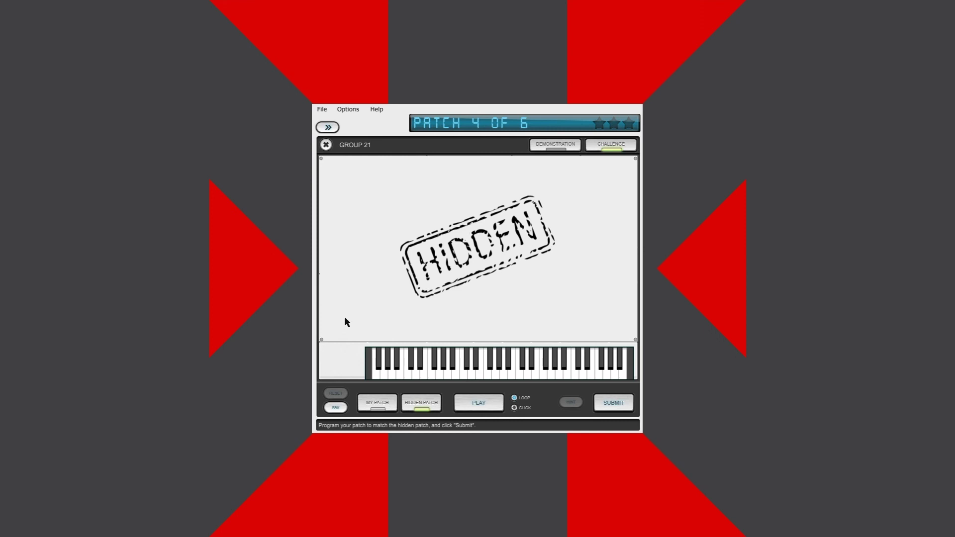
Step: Compare my patch with hidden Patch 4 by playing notes on each in alternation
{"action": "left_click", "coordinate": [390, 404]}
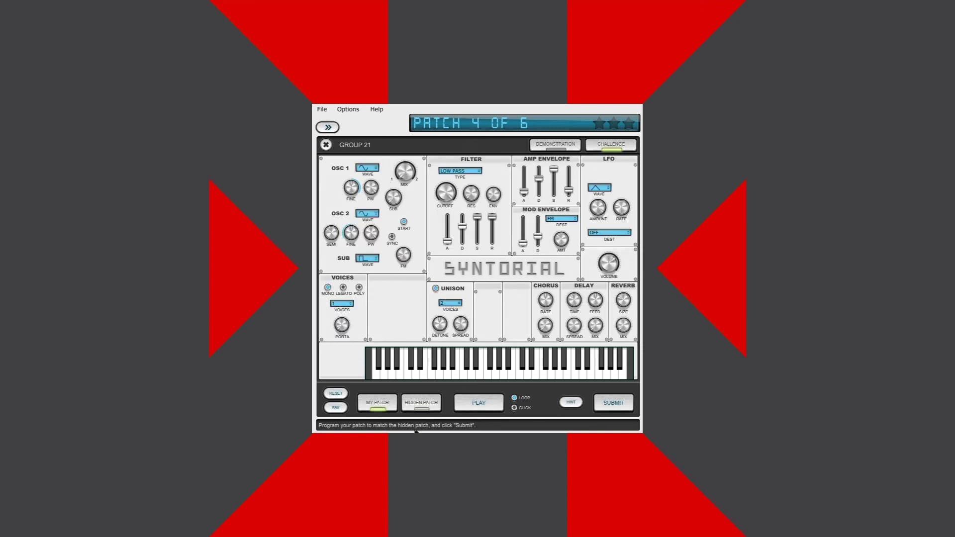
{"action": "left_click", "coordinate": [416, 408]}
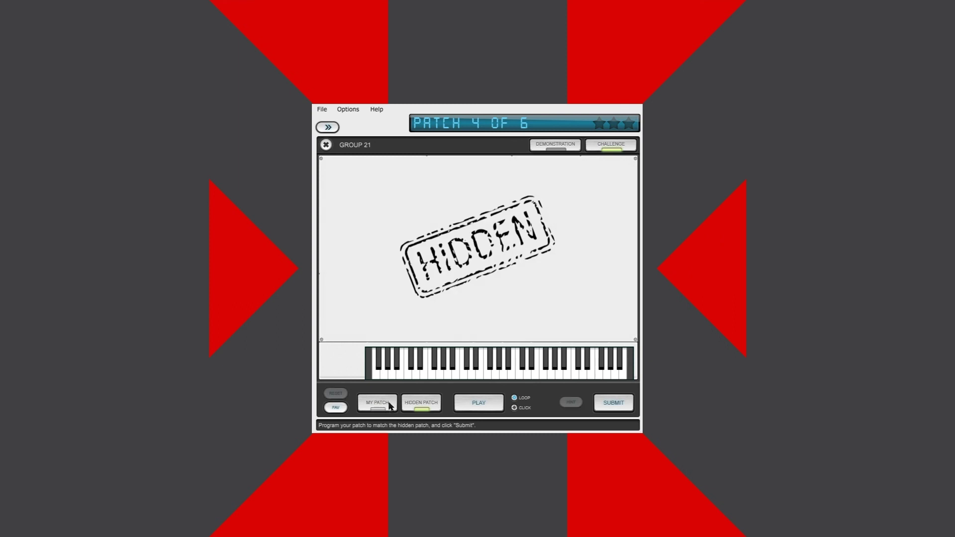
{"action": "left_click", "coordinate": [392, 406]}
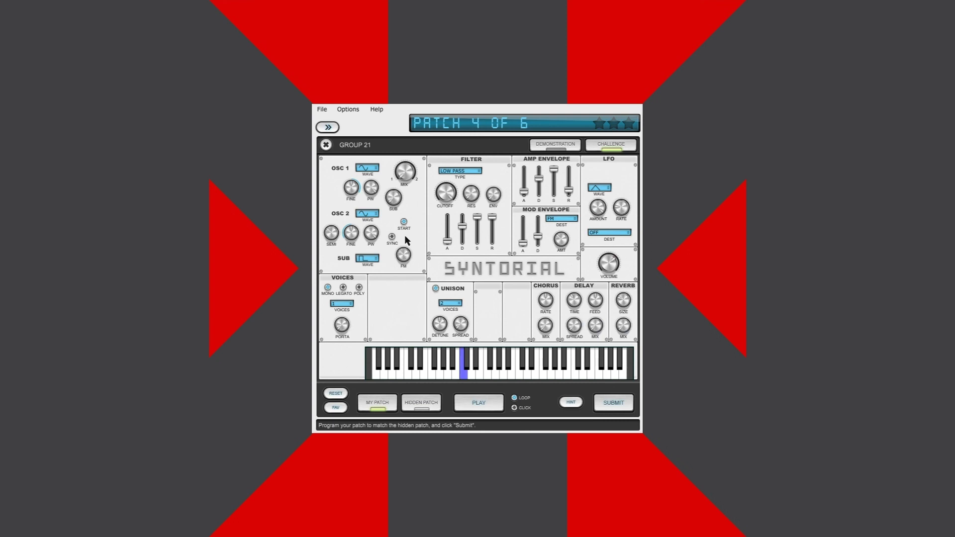
{"action": "left_click", "coordinate": [426, 405]}
{"action": "left_click", "coordinate": [392, 405]}
{"action": "left_click", "coordinate": [419, 400]}
{"action": "left_click", "coordinate": [387, 404]}
Step: Try my patch without Unison, restore Unison and check the sound against hidden Patch 4
{"action": "left_click", "coordinate": [436, 289]}
{"action": "left_click", "coordinate": [436, 288]}
{"action": "left_click", "coordinate": [412, 403]}
{"action": "left_click", "coordinate": [386, 404]}
{"action": "left_click", "coordinate": [421, 402]}
Step: Recheck my patch against hidden Patch 4, submit it and continue to Patch 5
{"action": "left_click", "coordinate": [379, 404]}
{"action": "left_click", "coordinate": [420, 406]}
{"action": "left_click", "coordinate": [381, 405]}
{"action": "left_click", "coordinate": [411, 407]}
{"action": "left_click", "coordinate": [378, 406]}
{"action": "left_click", "coordinate": [423, 406]}
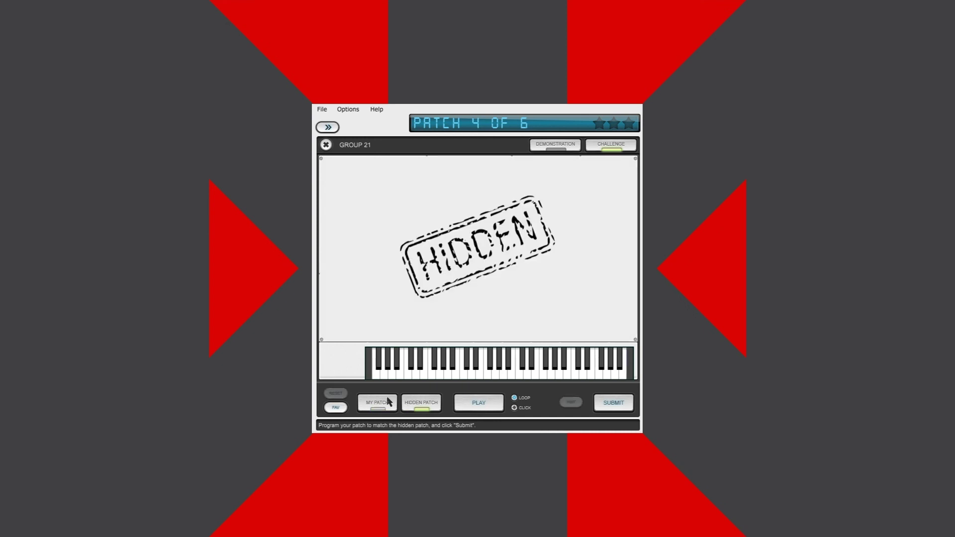
{"action": "left_click", "coordinate": [388, 402]}
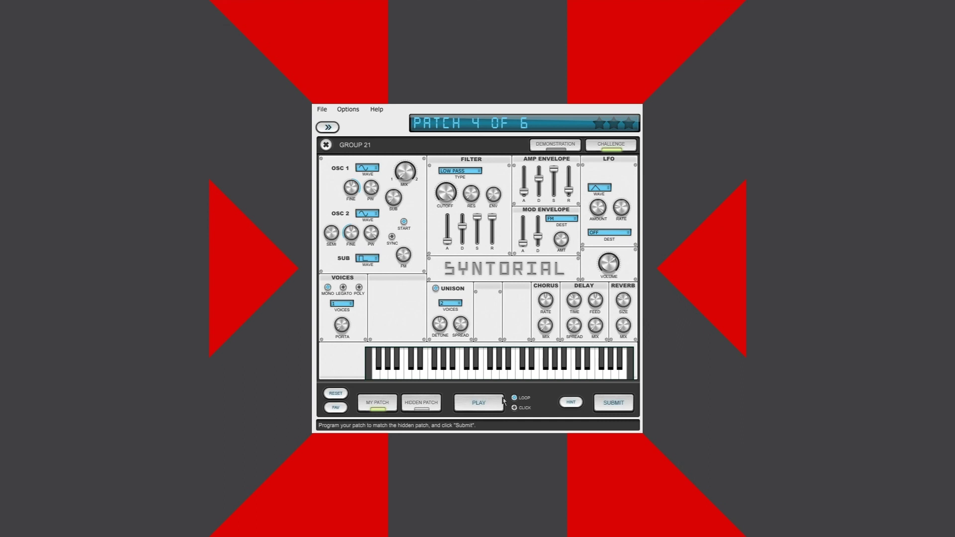
{"action": "left_click", "coordinate": [615, 406]}
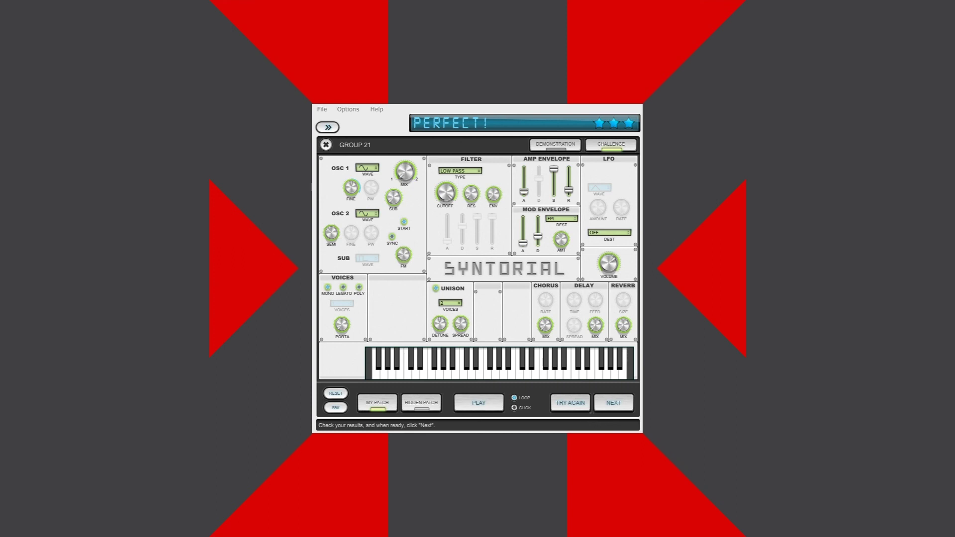
{"action": "left_click", "coordinate": [570, 403]}
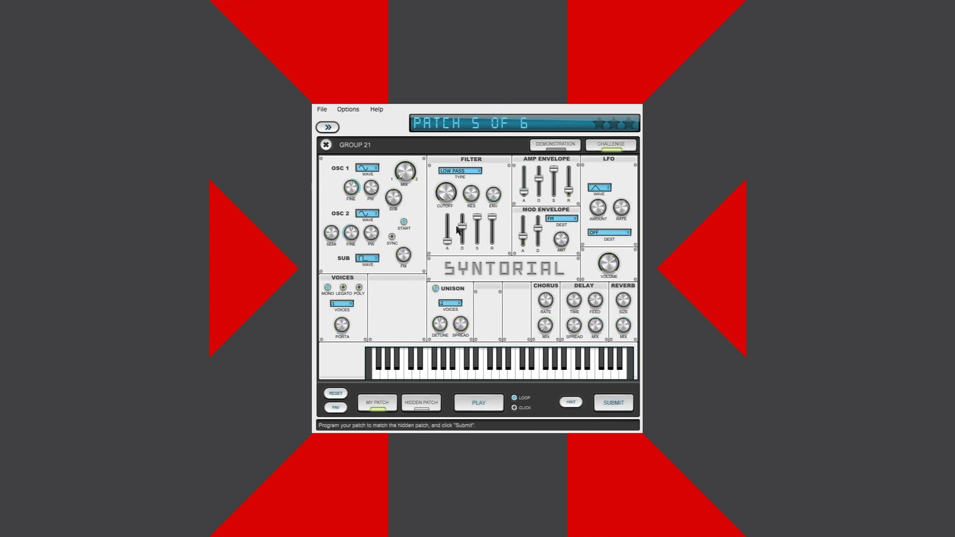
Step: Listen to hidden Patch 5 and compare its sound with my patch, alternating repeatedly between the two
{"action": "left_click", "coordinate": [403, 407]}
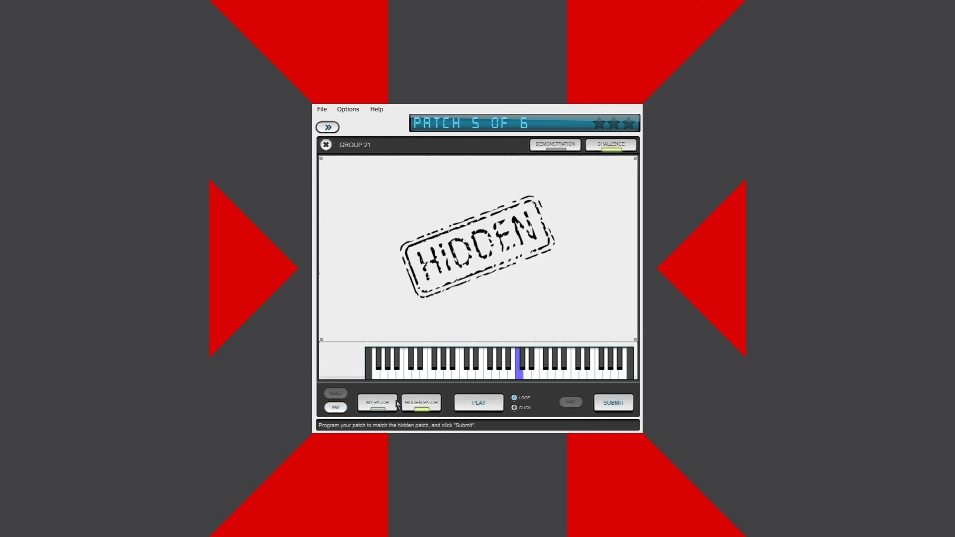
{"action": "left_click", "coordinate": [392, 406]}
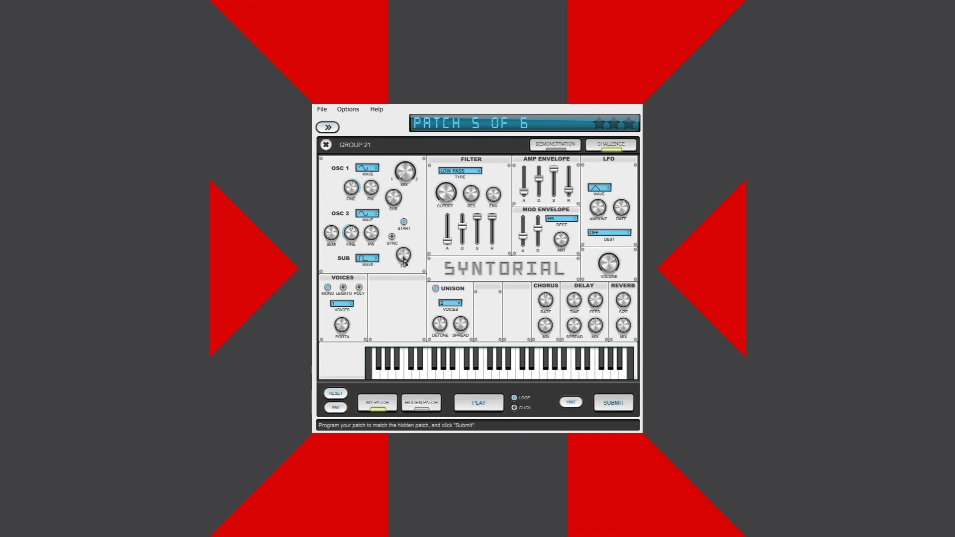
{"action": "left_click", "coordinate": [422, 404]}
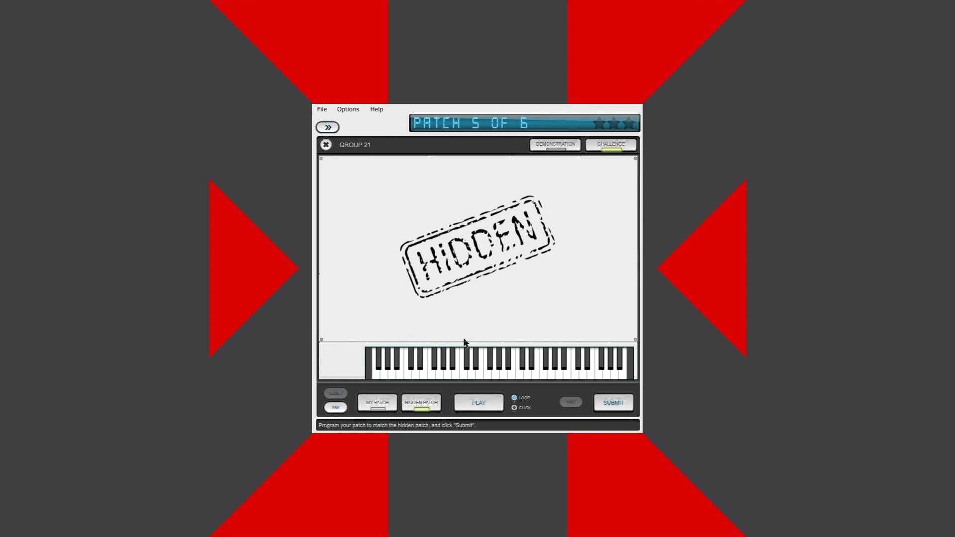
{"action": "left_click", "coordinate": [394, 405]}
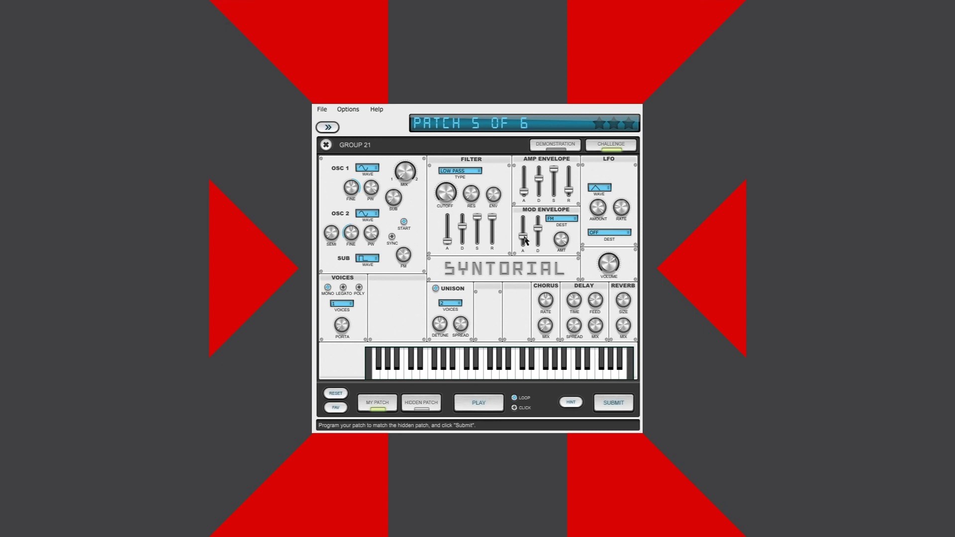
{"action": "left_click", "coordinate": [426, 405]}
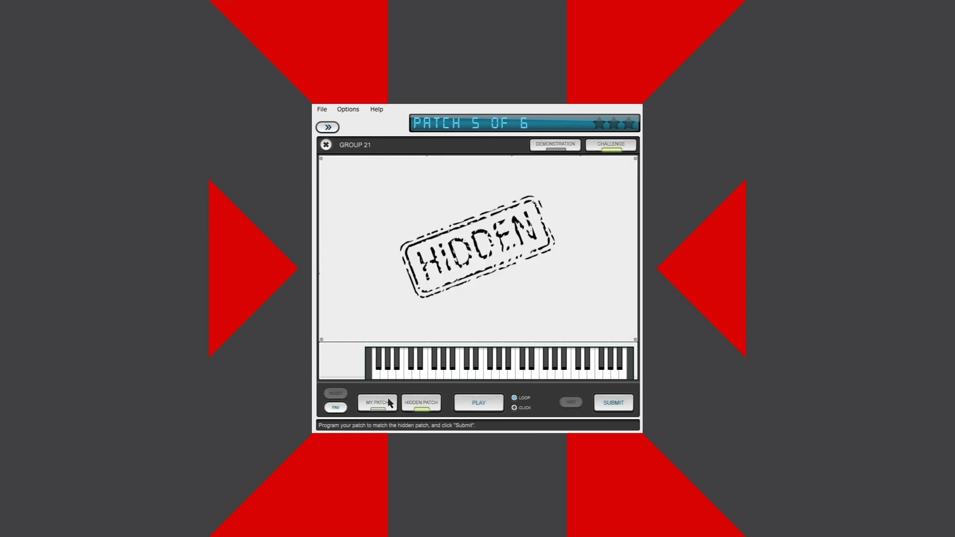
{"action": "left_click", "coordinate": [391, 403]}
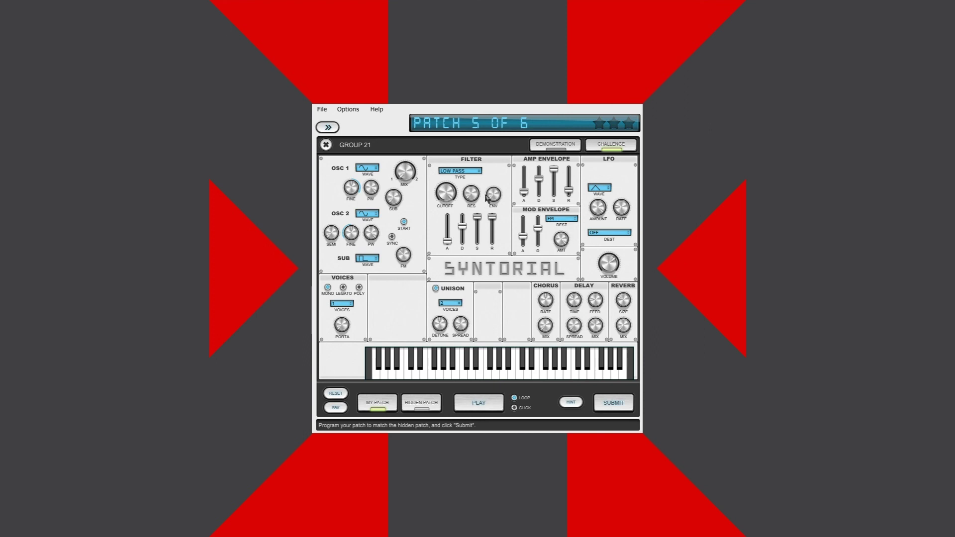
{"action": "left_click", "coordinate": [425, 402]}
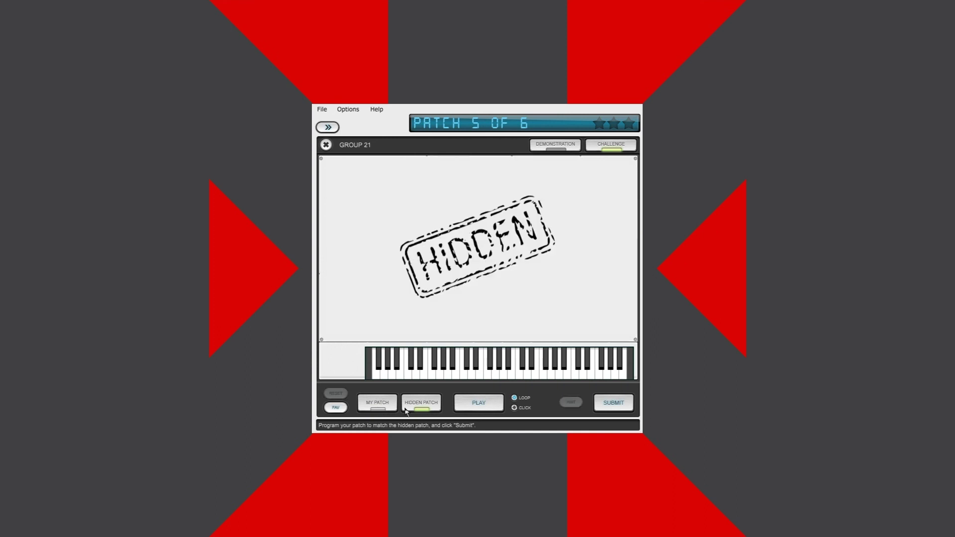
{"action": "left_click", "coordinate": [405, 407]}
{"action": "left_click", "coordinate": [404, 406]}
{"action": "left_click", "coordinate": [388, 407]}
{"action": "left_click", "coordinate": [414, 405]}
{"action": "left_click", "coordinate": [398, 401]}
{"action": "left_click", "coordinate": [425, 400]}
{"action": "left_click", "coordinate": [388, 405]}
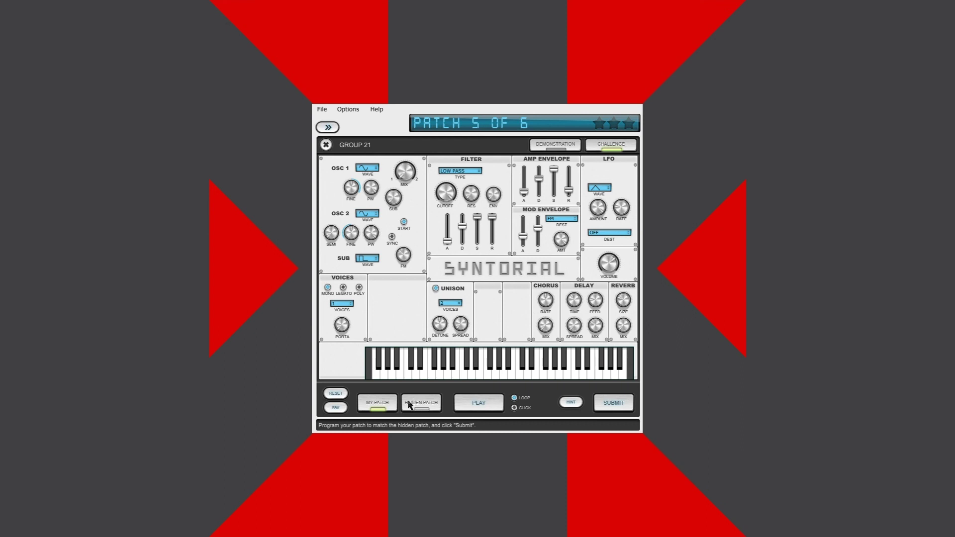
Step: Check the mod envelope's attack and decay in my patch by ear against hidden Patch 5
{"action": "left_click", "coordinate": [409, 406]}
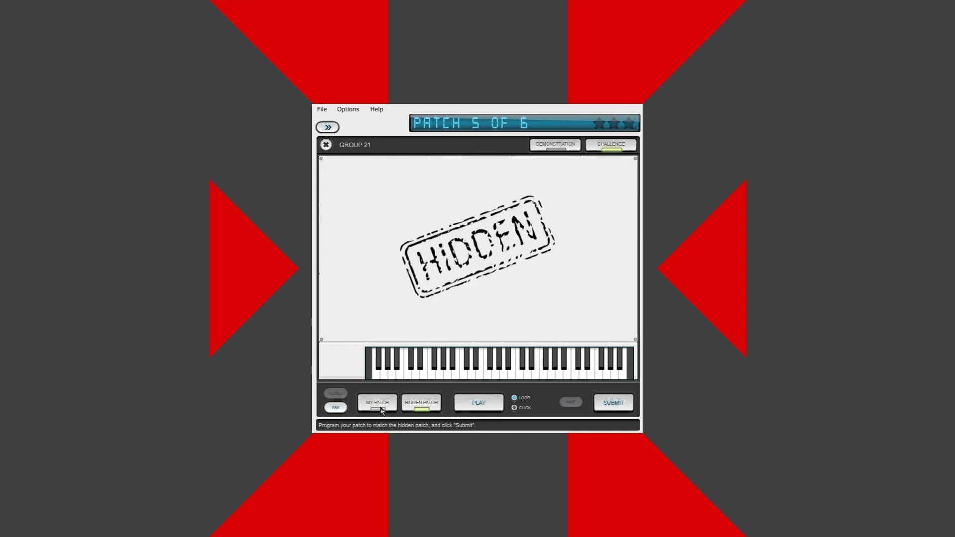
{"action": "left_click", "coordinate": [422, 407]}
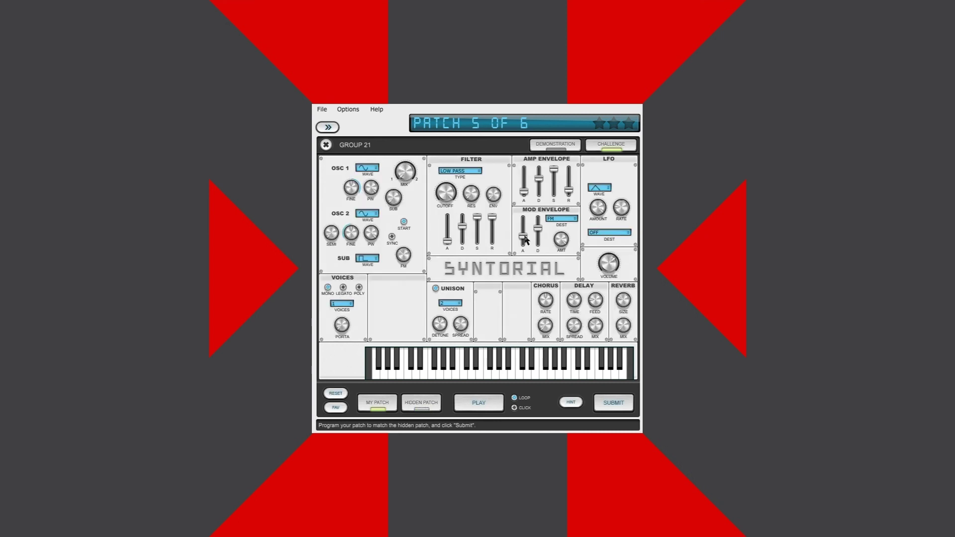
{"action": "left_click", "coordinate": [419, 411]}
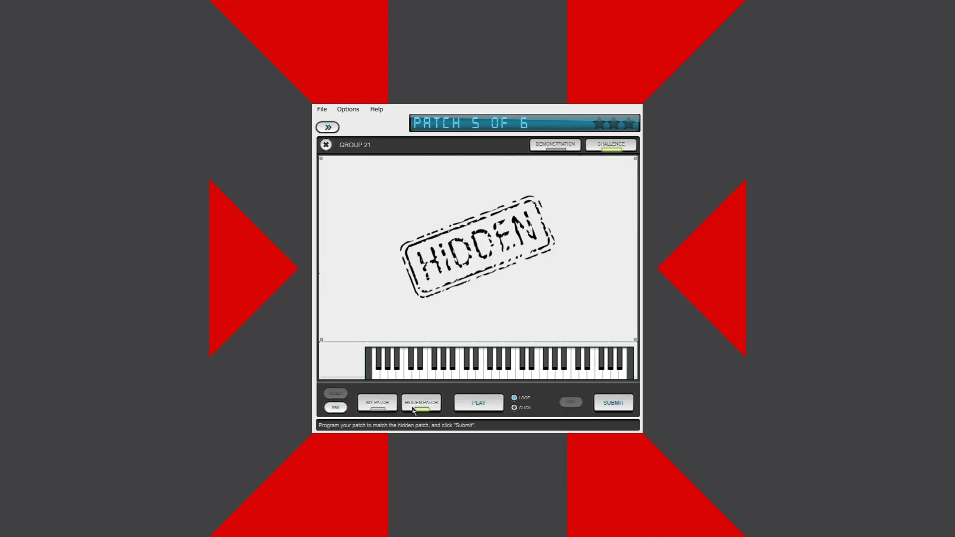
{"action": "left_click", "coordinate": [381, 410]}
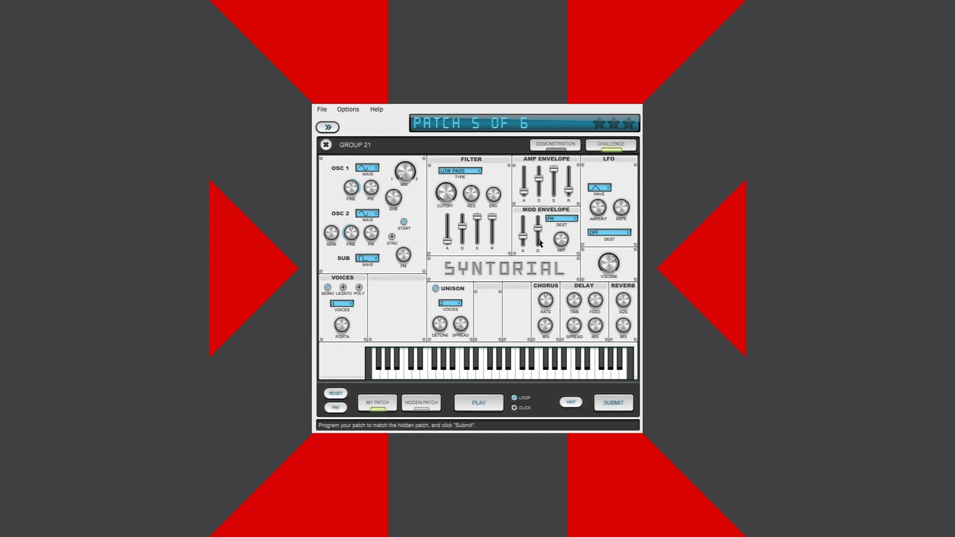
{"action": "left_click", "coordinate": [408, 408]}
{"action": "left_click", "coordinate": [394, 407]}
{"action": "left_click", "coordinate": [422, 404]}
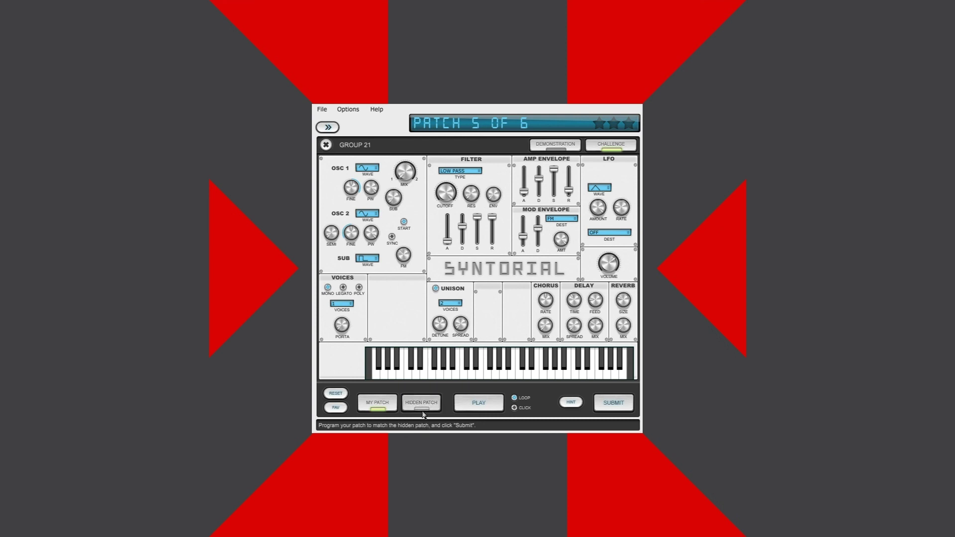
{"action": "left_click", "coordinate": [374, 404]}
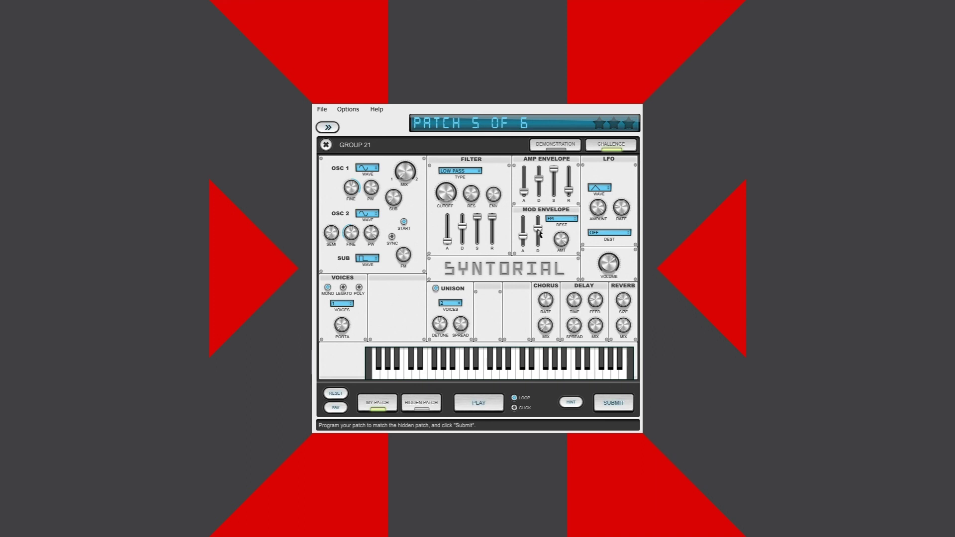
{"action": "left_click", "coordinate": [406, 405]}
{"action": "left_click", "coordinate": [407, 405]}
{"action": "left_click", "coordinate": [419, 408]}
{"action": "left_click", "coordinate": [394, 406]}
{"action": "left_click", "coordinate": [421, 403]}
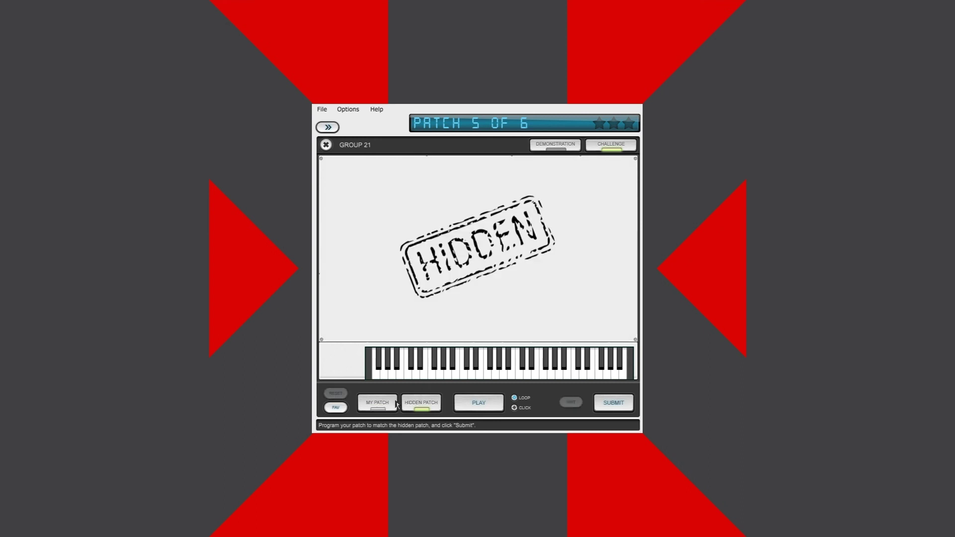
{"action": "left_click", "coordinate": [387, 403]}
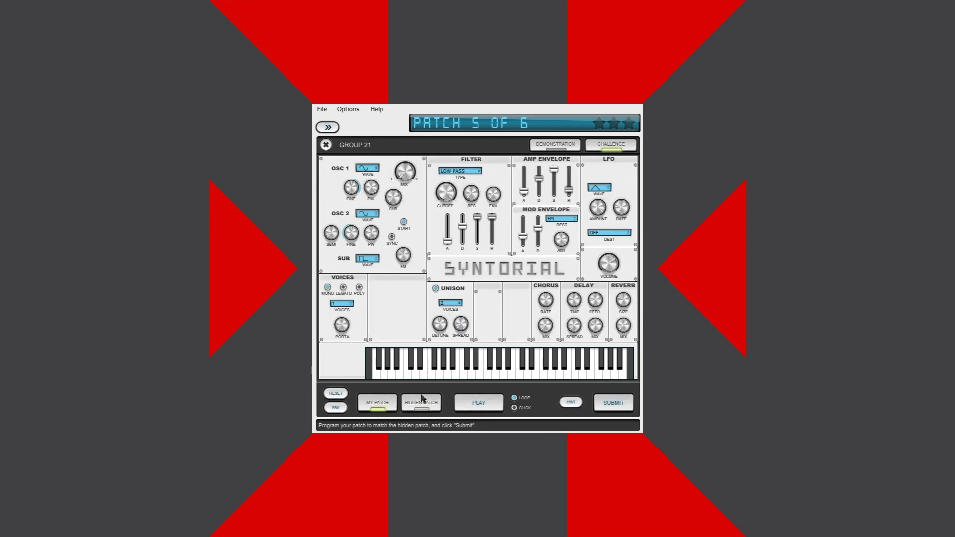
Step: Make a final comparison of my patch with hidden Patch 5, submit it and continue to Patch 6
{"action": "left_click", "coordinate": [422, 403]}
{"action": "left_click", "coordinate": [387, 405]}
{"action": "left_click", "coordinate": [423, 407]}
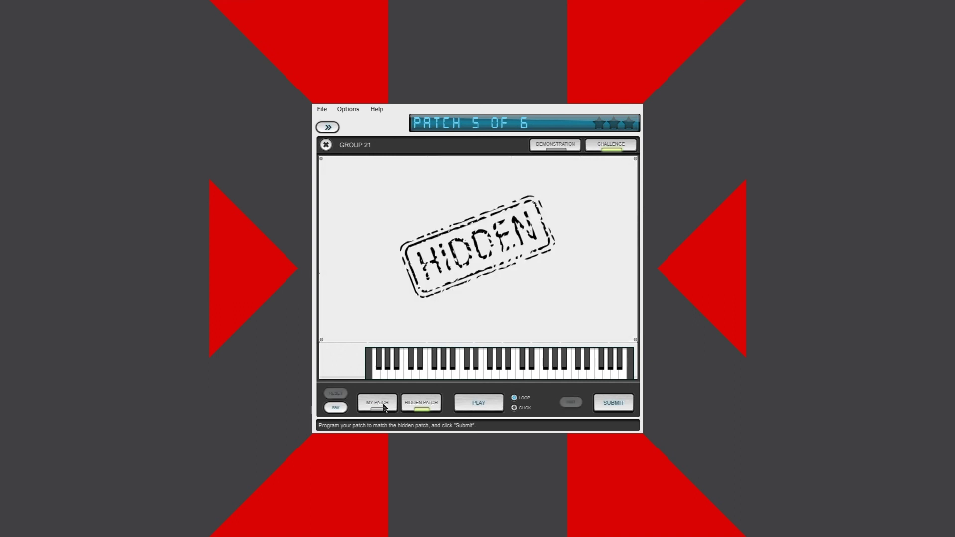
{"action": "left_click", "coordinate": [385, 407]}
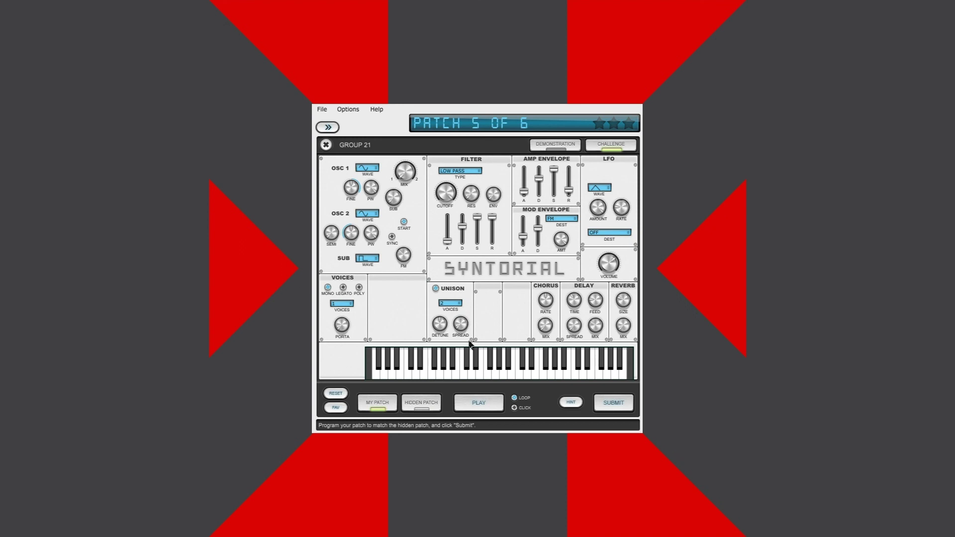
{"action": "left_click", "coordinate": [423, 409]}
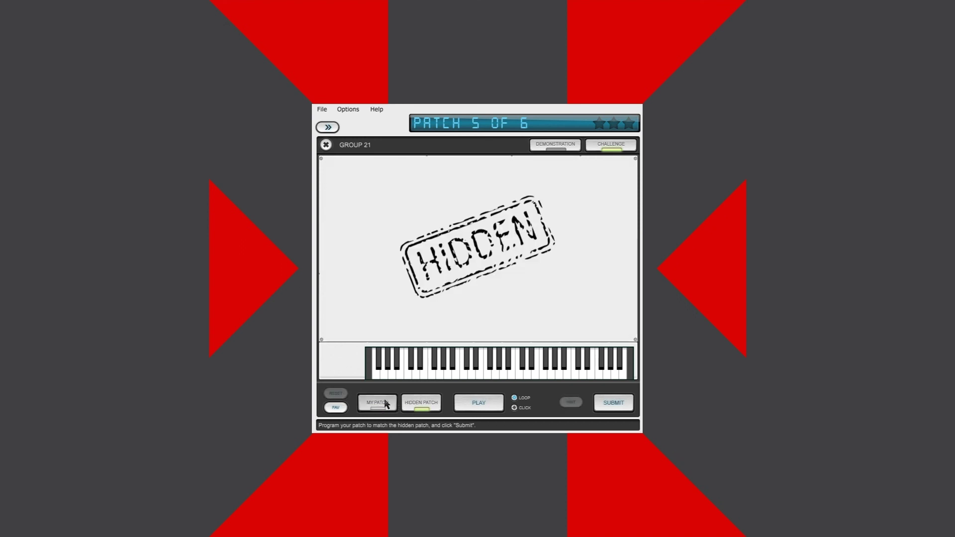
{"action": "left_click", "coordinate": [386, 404]}
{"action": "left_click", "coordinate": [413, 407]}
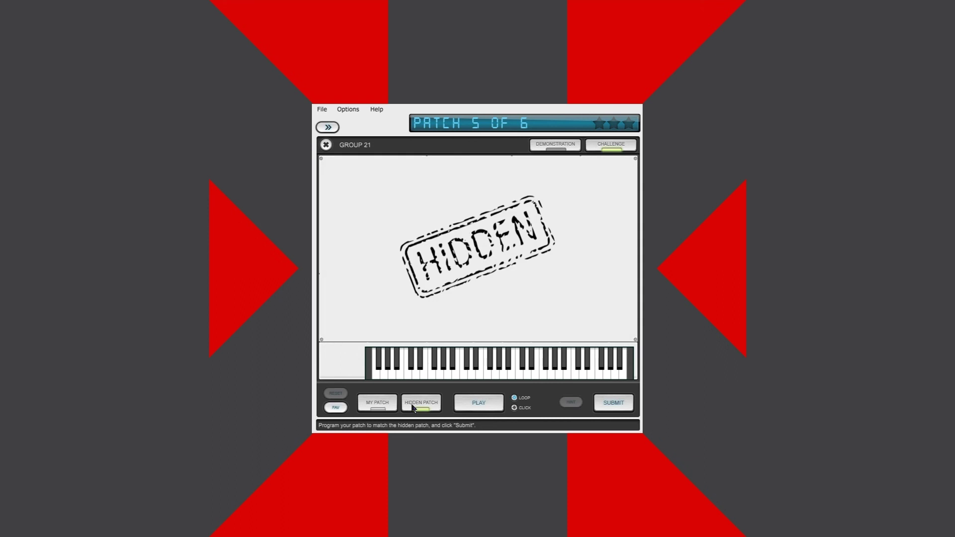
{"action": "left_click", "coordinate": [395, 405]}
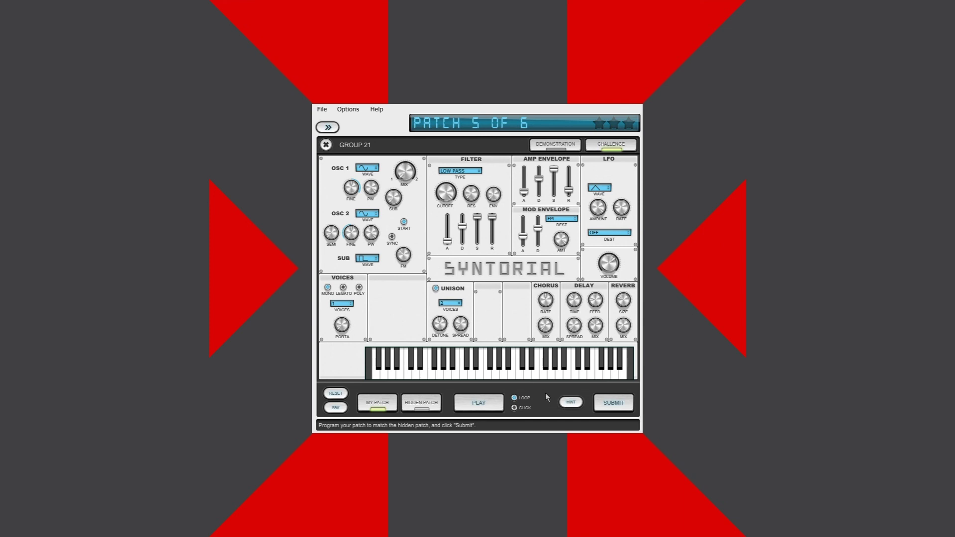
{"action": "left_click", "coordinate": [614, 403]}
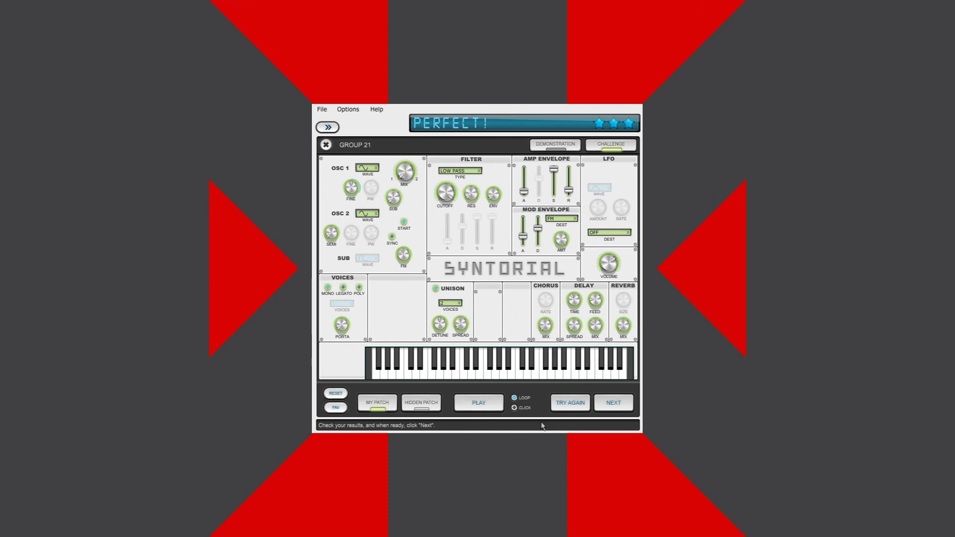
{"action": "left_click", "coordinate": [613, 403]}
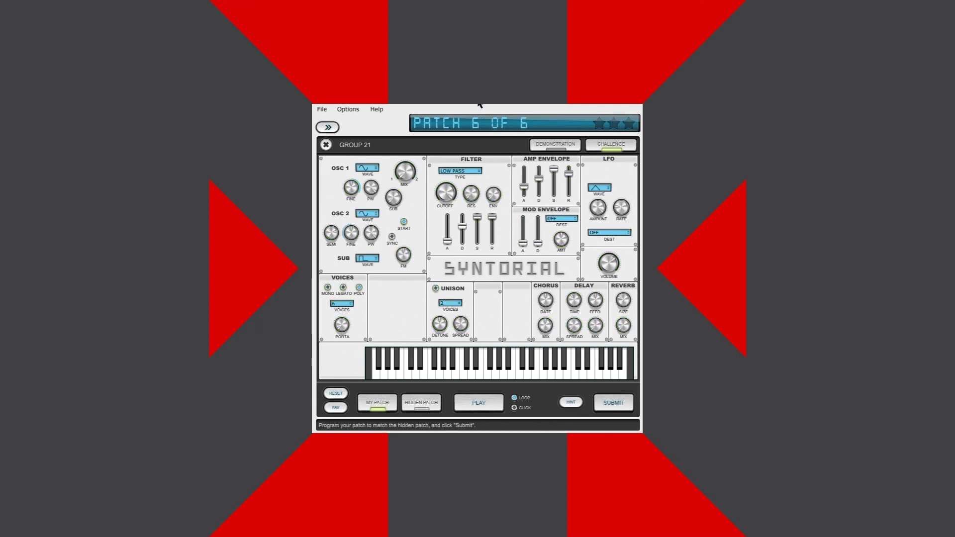
Step: Listen to hidden Patch 6 and compare its sound with my patch, alternating repeatedly between the two
{"action": "left_click", "coordinate": [427, 402]}
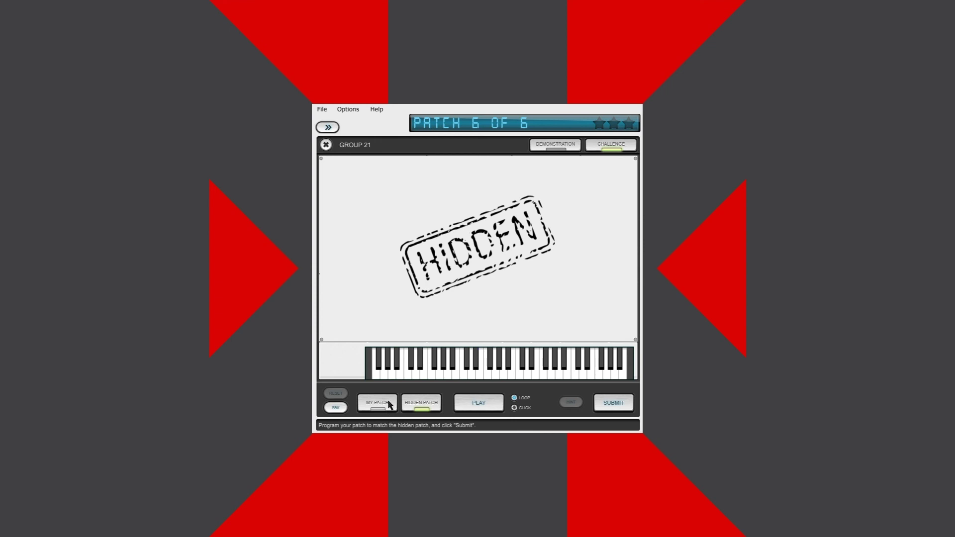
{"action": "left_click", "coordinate": [393, 407]}
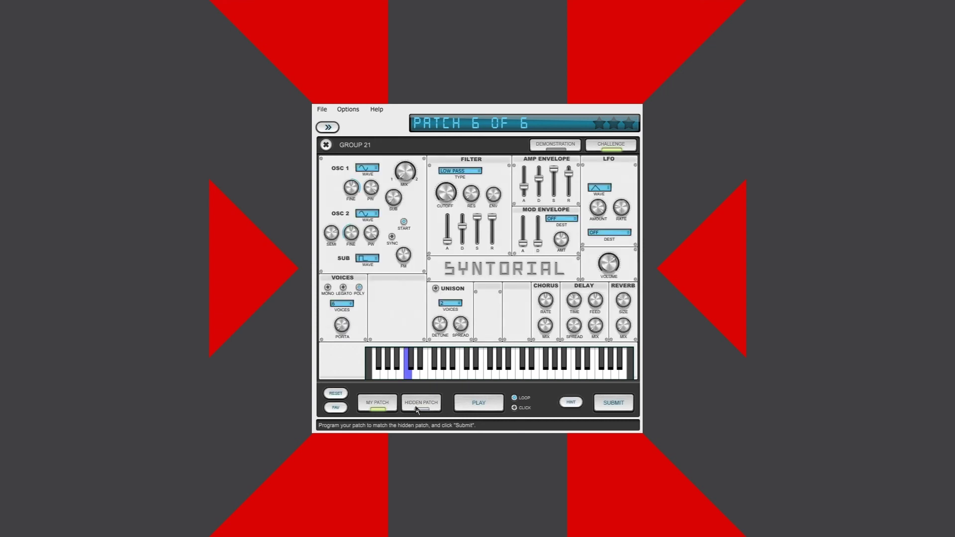
{"action": "left_click", "coordinate": [416, 407]}
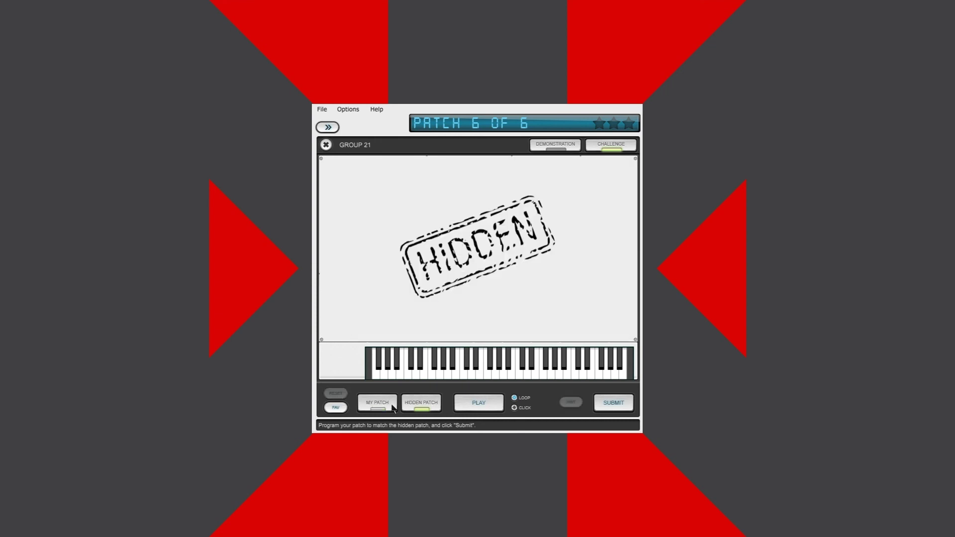
{"action": "left_click", "coordinate": [392, 406]}
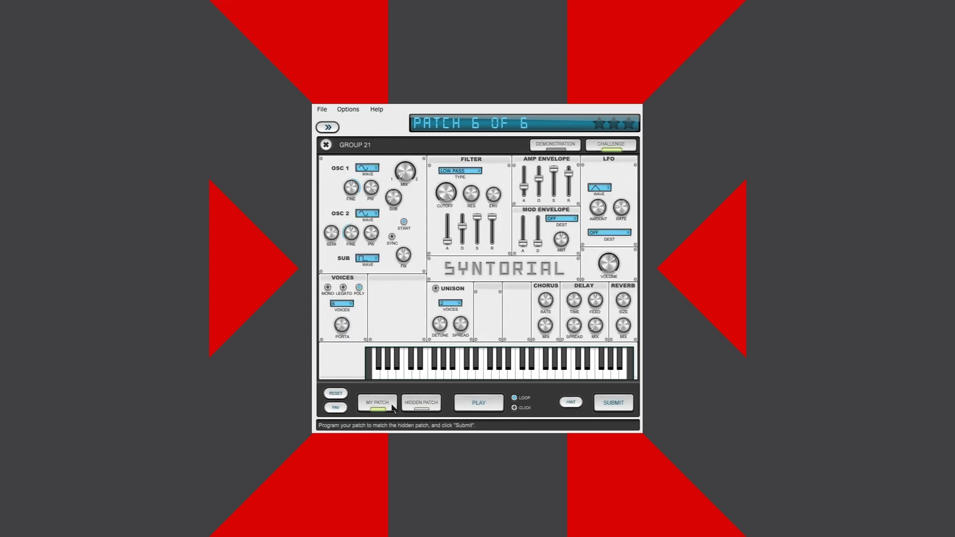
{"action": "left_click", "coordinate": [406, 409]}
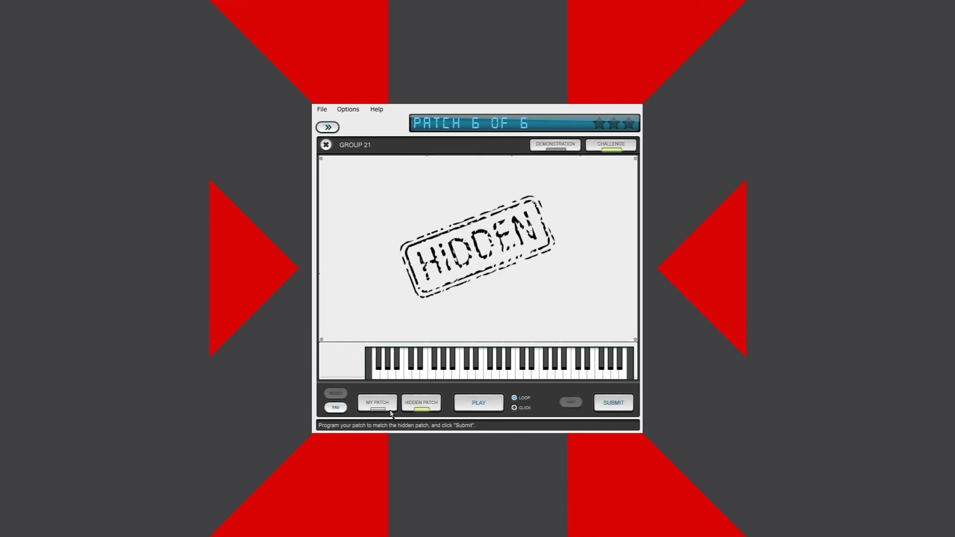
{"action": "left_click", "coordinate": [389, 407]}
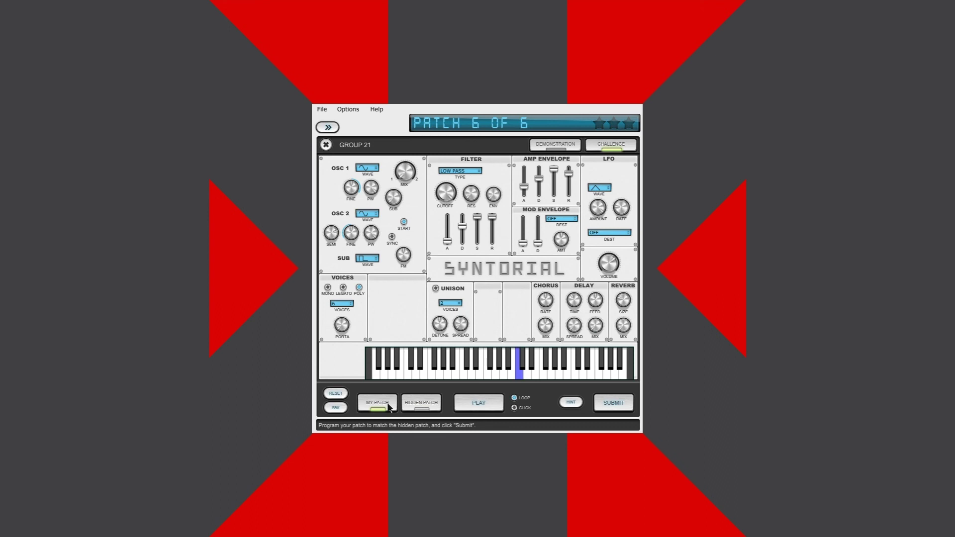
{"action": "left_click", "coordinate": [414, 405]}
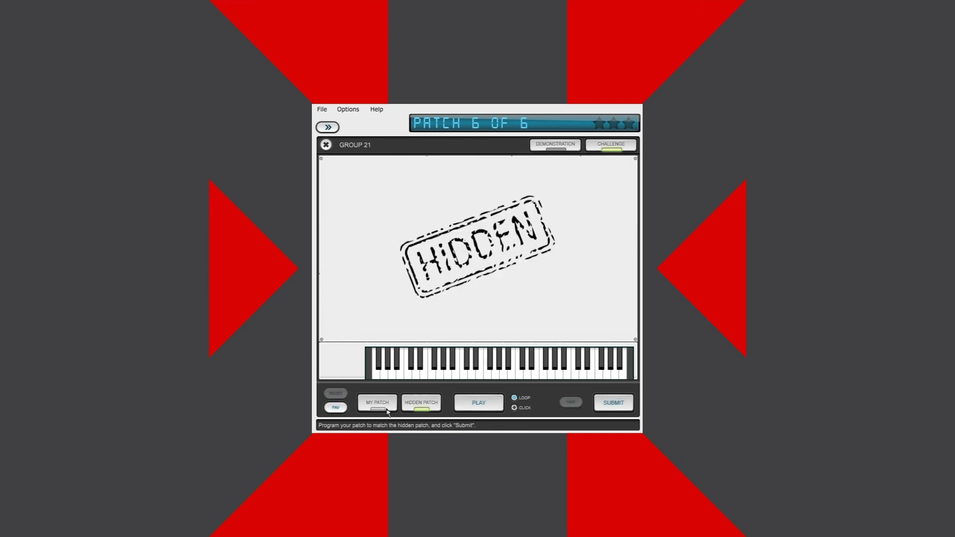
{"action": "left_click", "coordinate": [391, 411]}
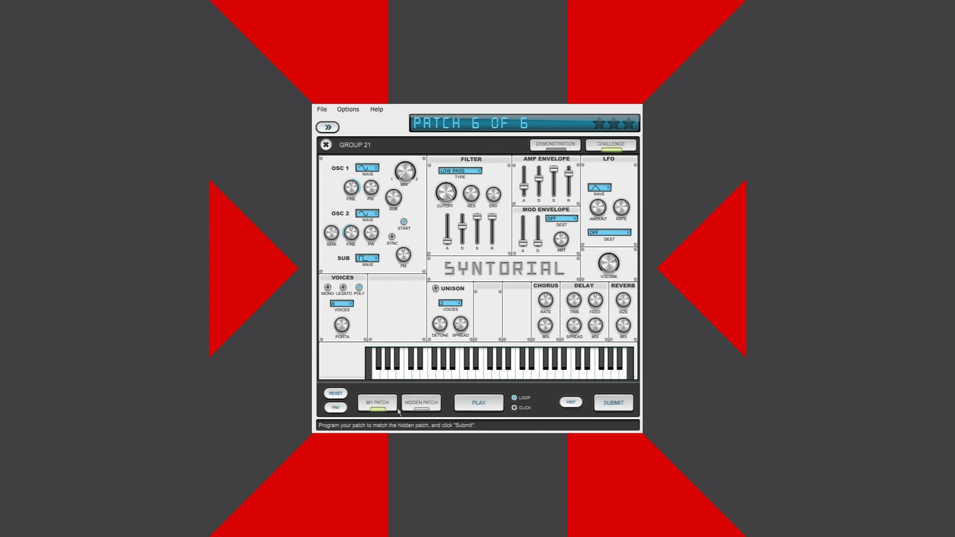
{"action": "left_click", "coordinate": [406, 405]}
{"action": "left_click", "coordinate": [388, 405]}
{"action": "left_click", "coordinate": [422, 402]}
{"action": "left_click", "coordinate": [383, 409]}
{"action": "left_click", "coordinate": [416, 399]}
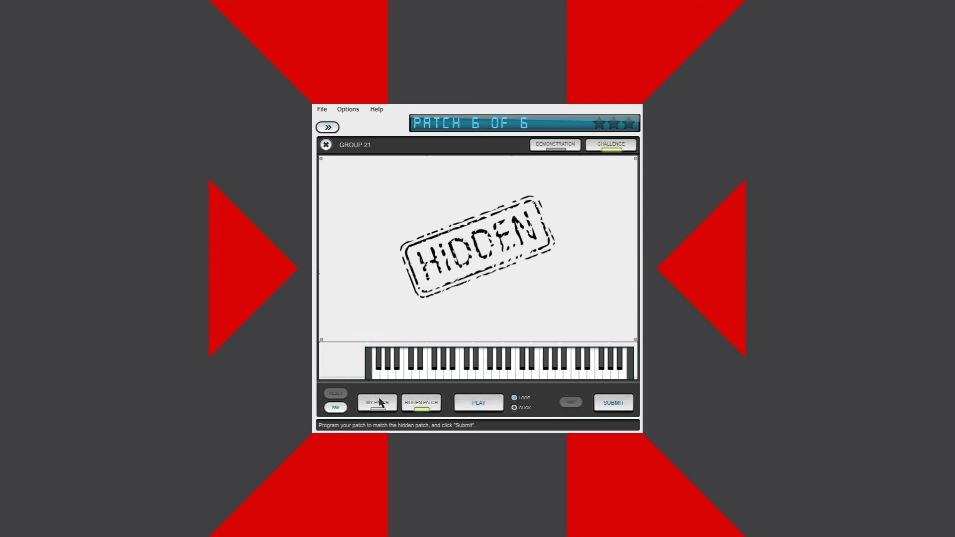
{"action": "left_click", "coordinate": [393, 405]}
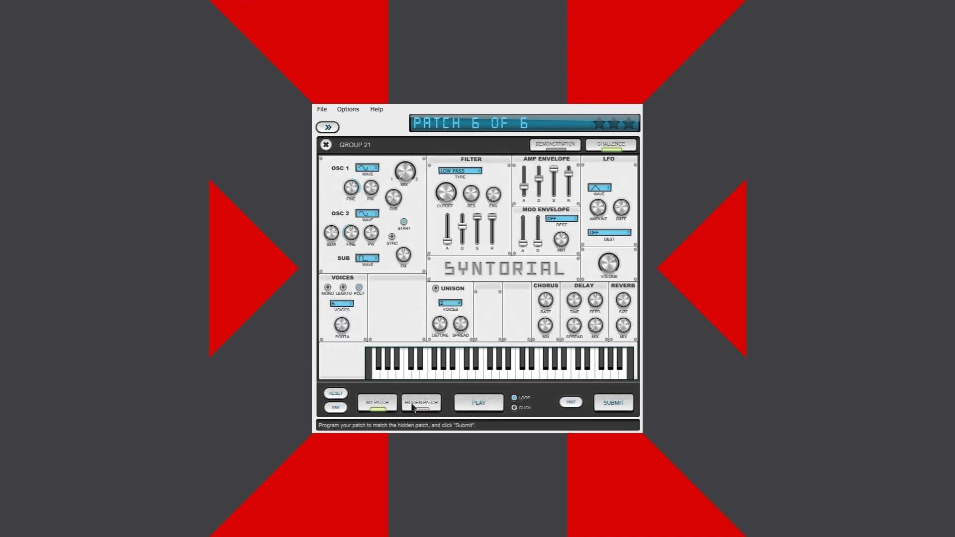
{"action": "left_click", "coordinate": [412, 406]}
{"action": "left_click", "coordinate": [397, 409]}
{"action": "left_click", "coordinate": [414, 407]}
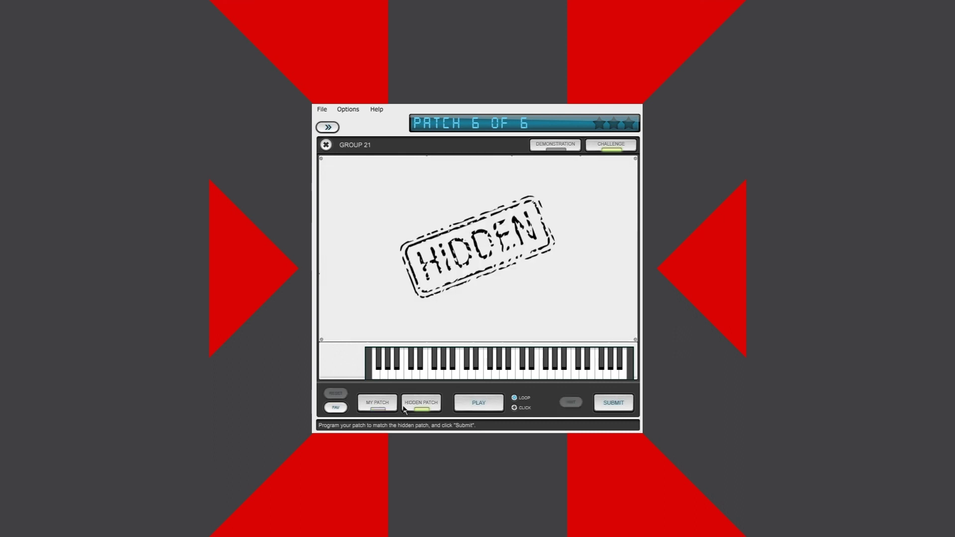
{"action": "left_click", "coordinate": [417, 407]}
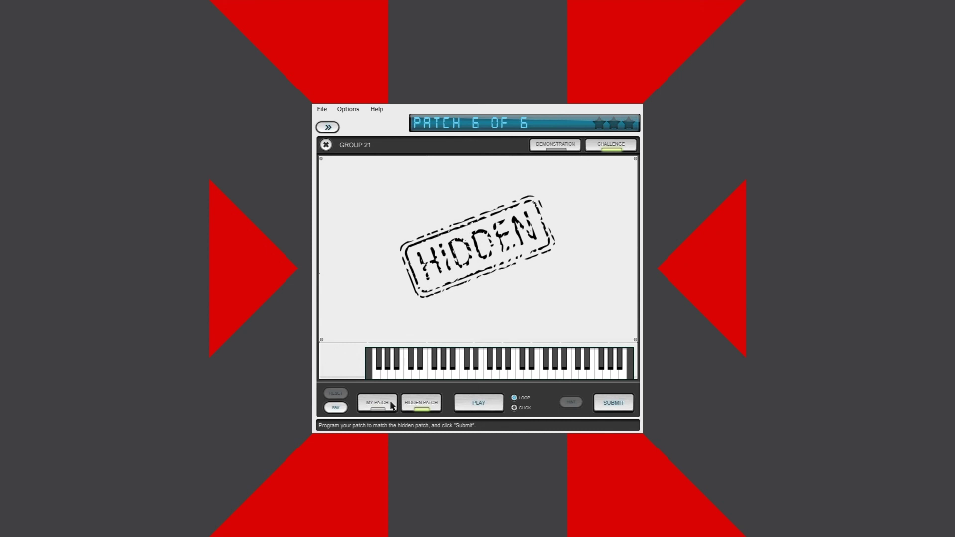
{"action": "left_click", "coordinate": [417, 407]}
{"action": "left_click", "coordinate": [417, 406]}
{"action": "left_click", "coordinate": [393, 406]}
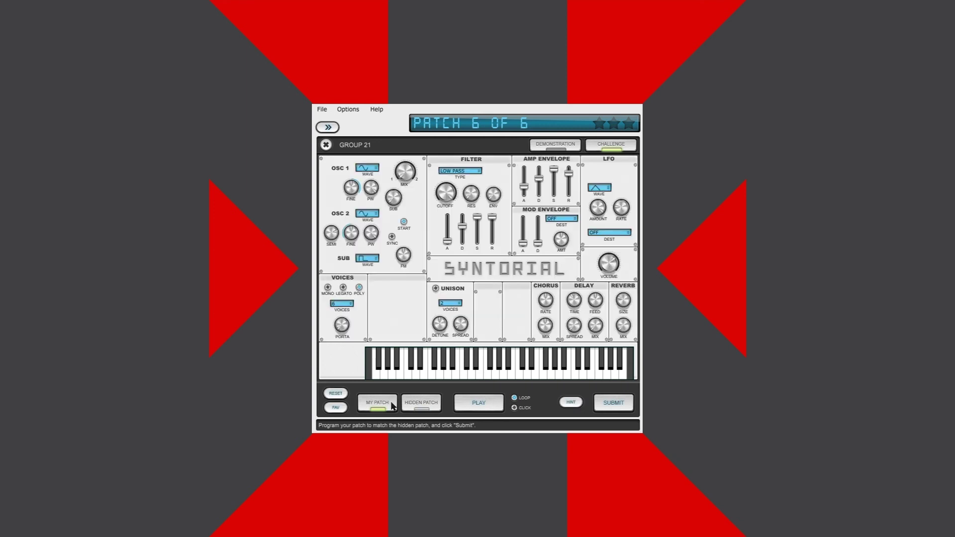
{"action": "left_click", "coordinate": [418, 405]}
{"action": "left_click", "coordinate": [393, 405]}
{"action": "left_click", "coordinate": [417, 405]}
{"action": "left_click", "coordinate": [391, 407]}
{"action": "left_click", "coordinate": [410, 405]}
{"action": "left_click", "coordinate": [396, 405]}
{"action": "left_click", "coordinate": [406, 406]}
{"action": "left_click", "coordinate": [394, 405]}
{"action": "left_click", "coordinate": [415, 403]}
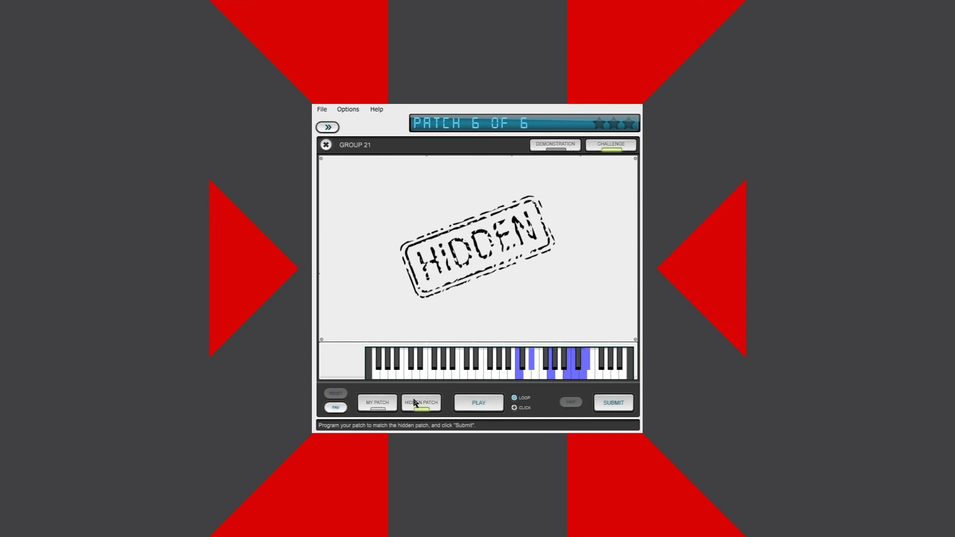
{"action": "left_click", "coordinate": [392, 403]}
{"action": "left_click", "coordinate": [409, 406]}
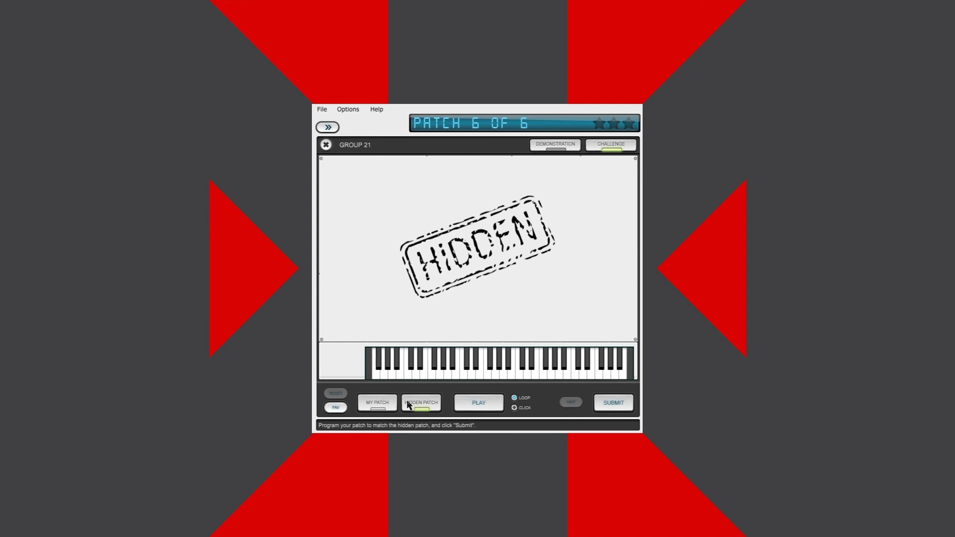
Step: Fine-tune the FM amount in my patch by ear, comparing it repeatedly against hidden Patch 6
{"action": "left_click", "coordinate": [390, 401]}
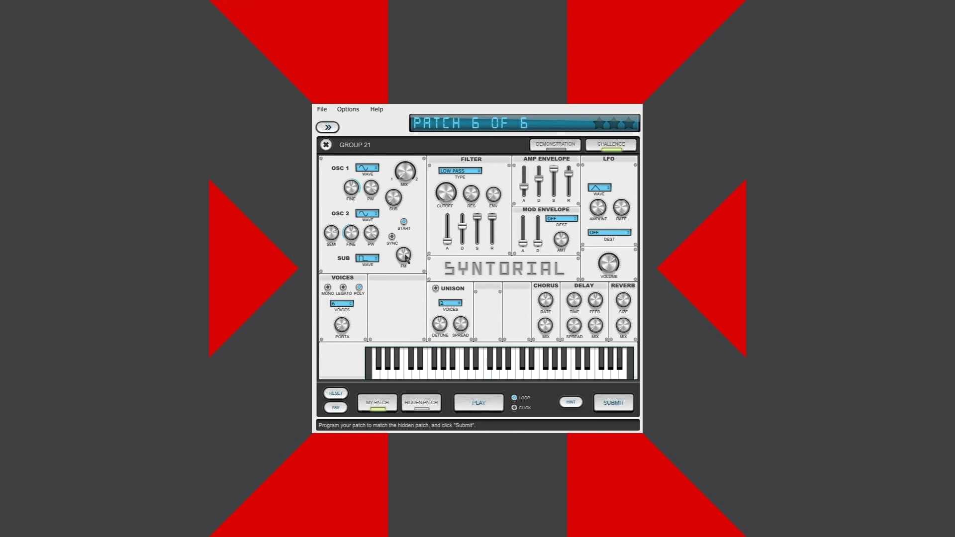
{"action": "left_click", "coordinate": [412, 402]}
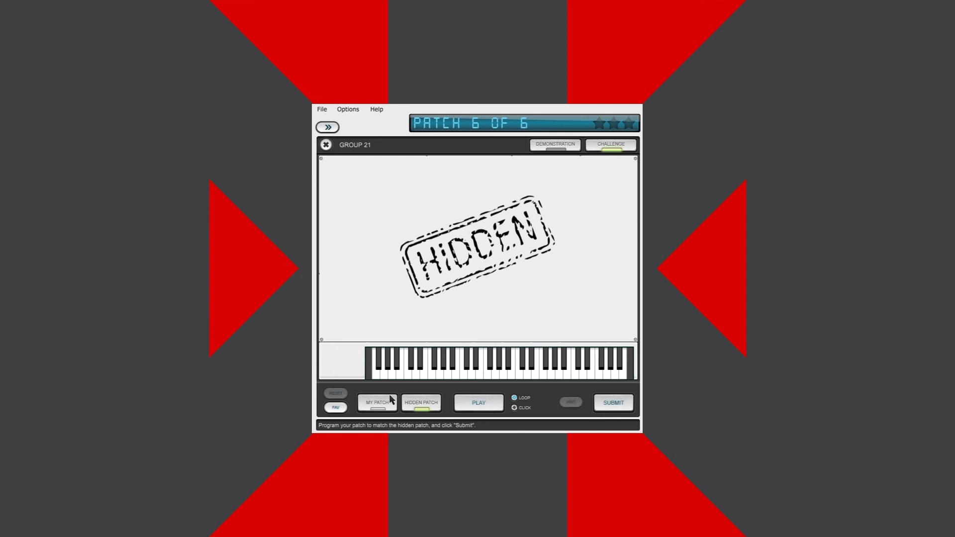
{"action": "left_click", "coordinate": [387, 404]}
{"action": "left_click", "coordinate": [420, 402]}
{"action": "left_click", "coordinate": [384, 403]}
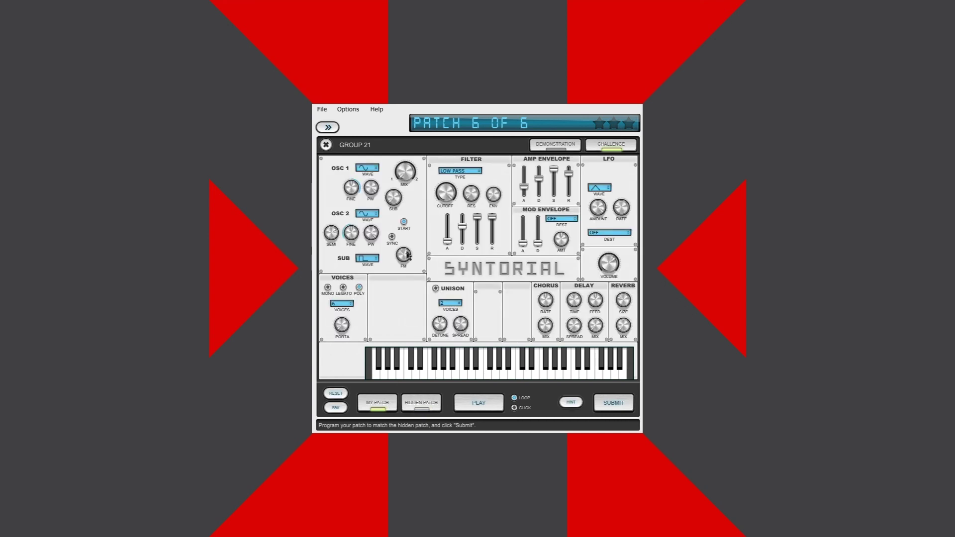
{"action": "left_click", "coordinate": [420, 402]}
{"action": "left_click", "coordinate": [389, 405]}
{"action": "left_click", "coordinate": [428, 407]}
{"action": "left_click", "coordinate": [389, 405]}
{"action": "left_click_drag", "start_coordinate": [403, 261], "coordinate": [409, 244]}
{"action": "left_click", "coordinate": [425, 404]}
{"action": "left_click", "coordinate": [390, 405]}
{"action": "left_click", "coordinate": [412, 405]}
{"action": "left_click", "coordinate": [381, 408]}
{"action": "left_click", "coordinate": [415, 404]}
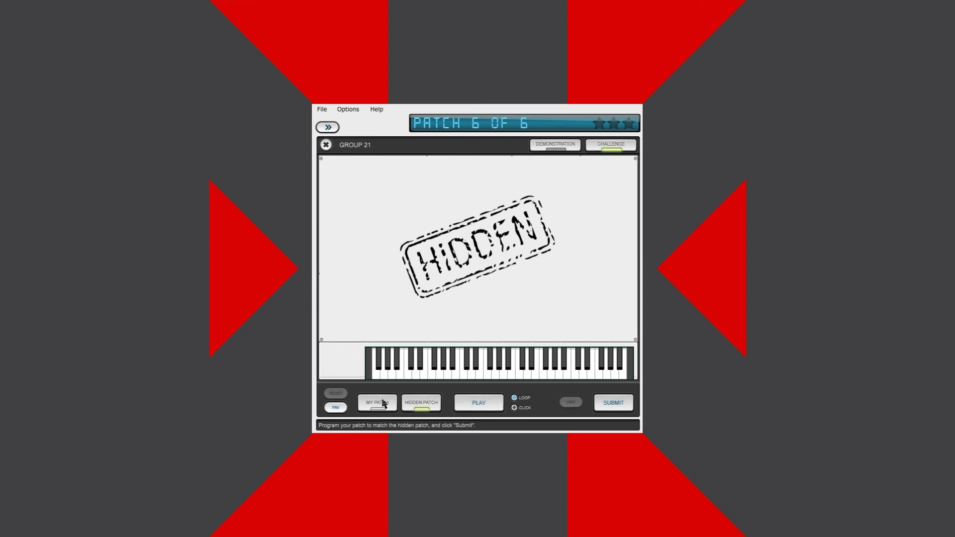
Step: Recheck my patch against hidden Patch 6 by ear after the FM adjustment, playing notes on both
{"action": "left_click", "coordinate": [396, 409]}
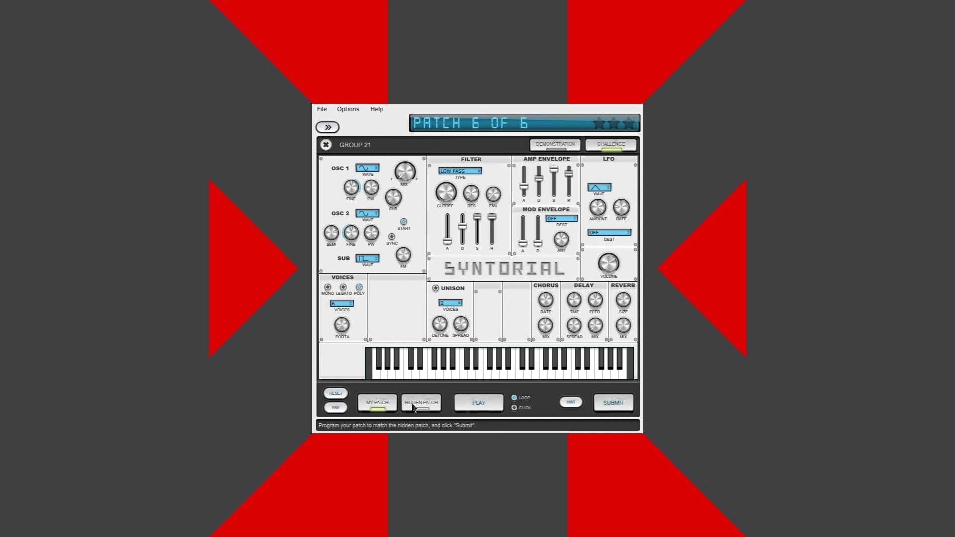
{"action": "left_click", "coordinate": [425, 412]}
{"action": "left_click", "coordinate": [434, 400]}
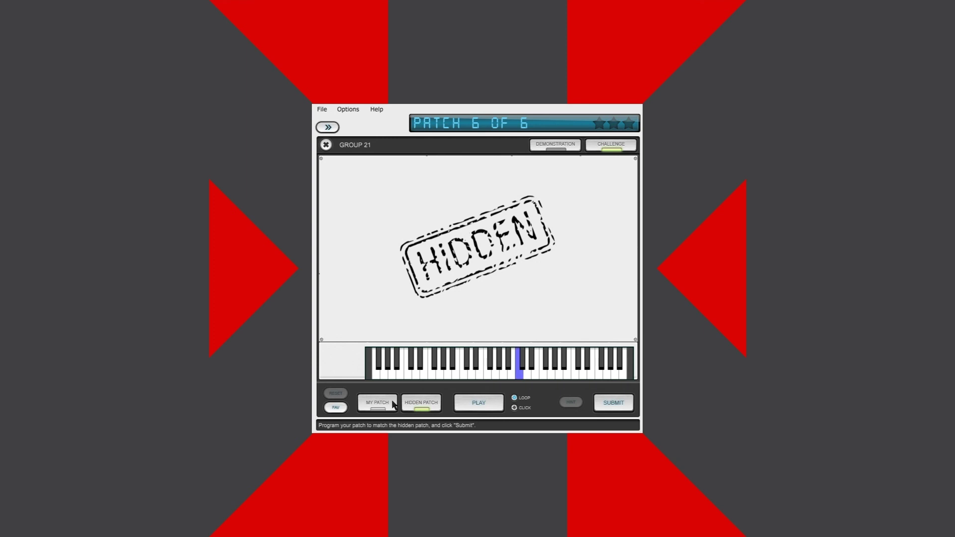
{"action": "left_click", "coordinate": [394, 408]}
{"action": "left_click", "coordinate": [407, 409]}
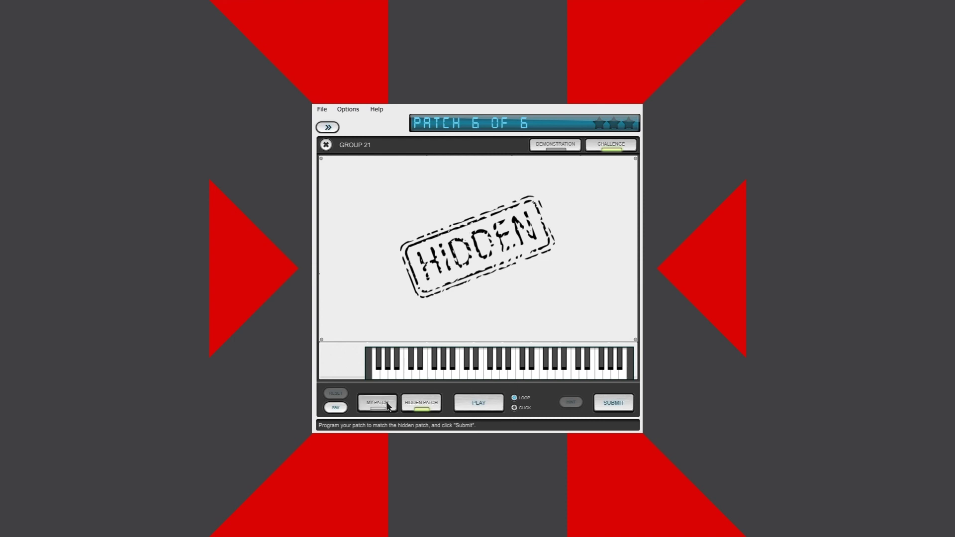
{"action": "left_click", "coordinate": [388, 404]}
{"action": "left_click", "coordinate": [412, 406]}
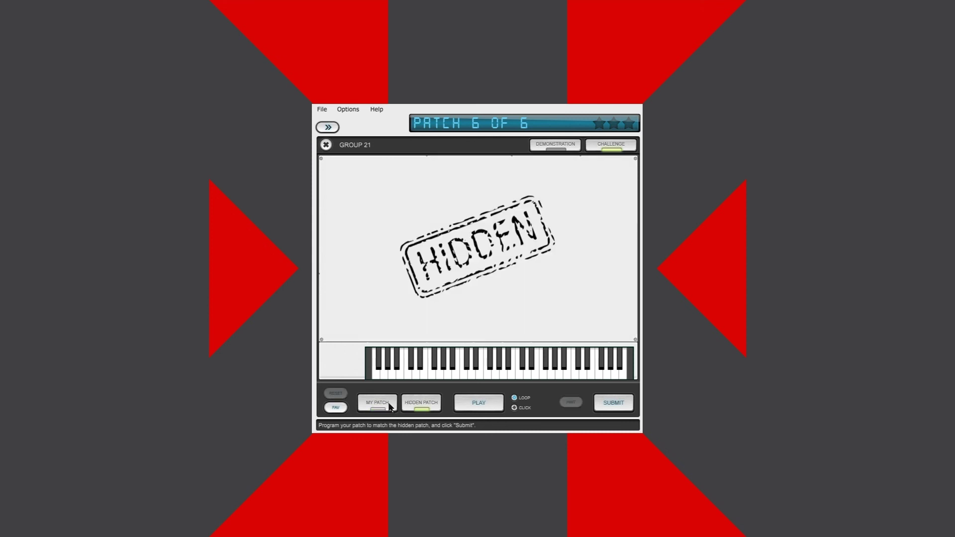
{"action": "left_click", "coordinate": [389, 406]}
{"action": "left_click", "coordinate": [413, 405]}
{"action": "left_click", "coordinate": [382, 404]}
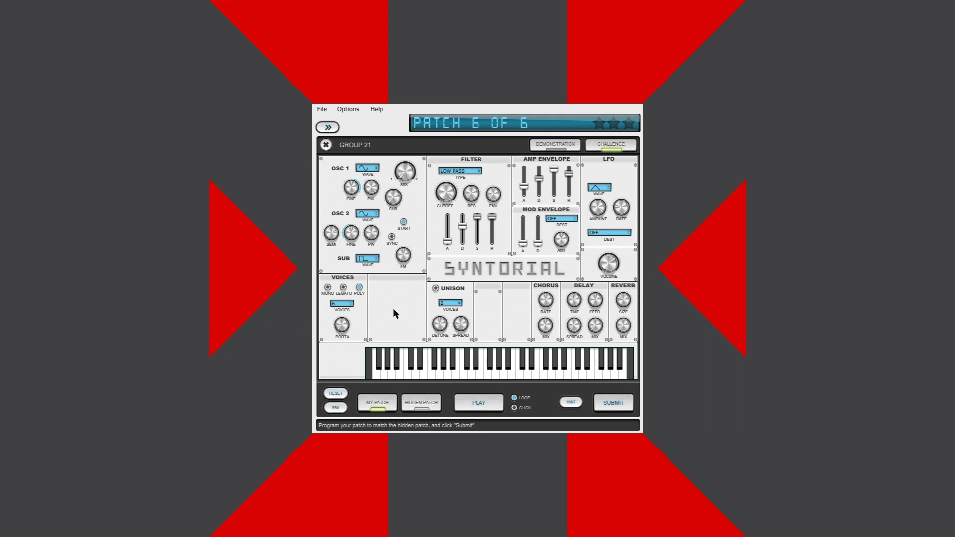
{"action": "left_click", "coordinate": [417, 403]}
{"action": "left_click", "coordinate": [385, 402]}
Step: Try Mono voice mode in my patch and compare the result with hidden Patch 6
{"action": "left_click", "coordinate": [327, 288]}
{"action": "left_click", "coordinate": [413, 403]}
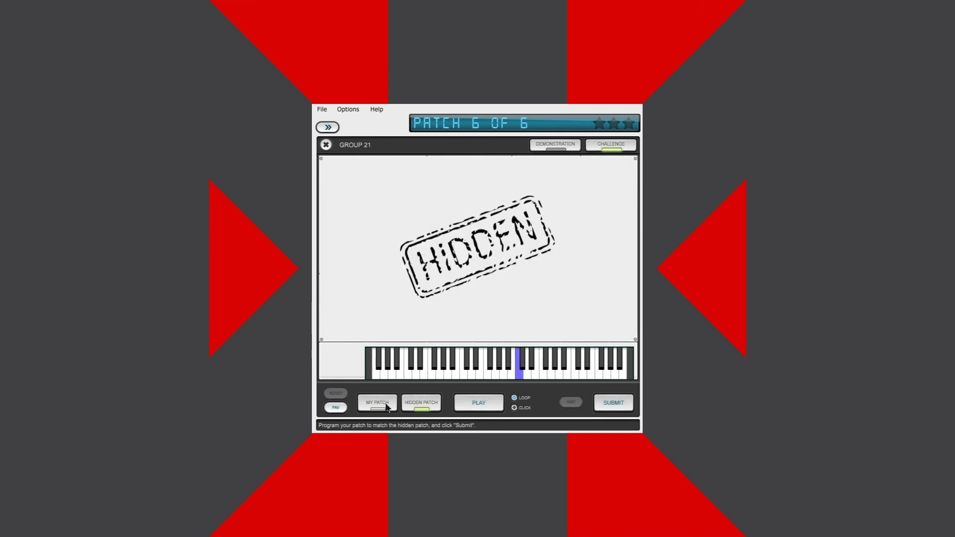
{"action": "left_click", "coordinate": [386, 404]}
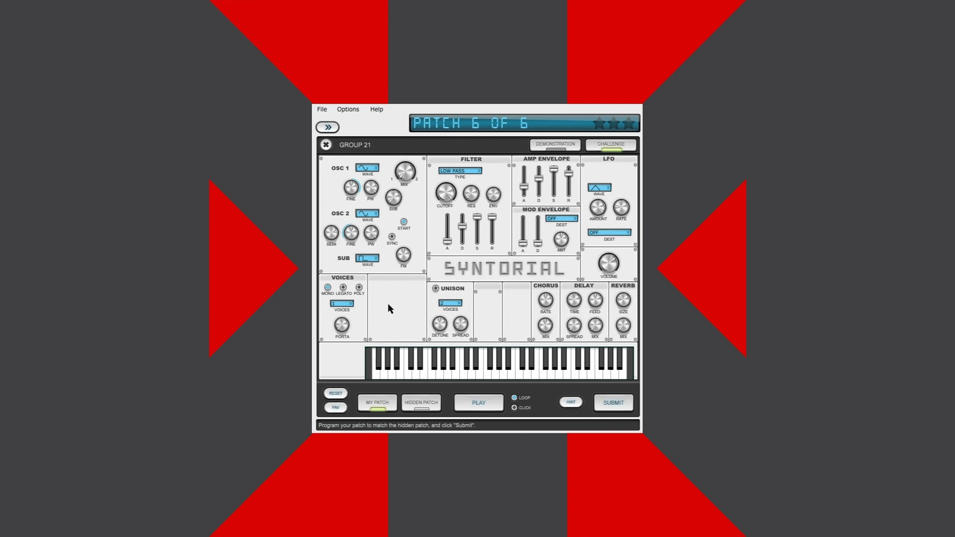
{"action": "left_click", "coordinate": [422, 403]}
{"action": "left_click", "coordinate": [378, 403]}
Step: Return my patch to Poly voice mode and submit it for Patch 6
{"action": "left_click", "coordinate": [359, 288]}
{"action": "left_click", "coordinate": [598, 402]}
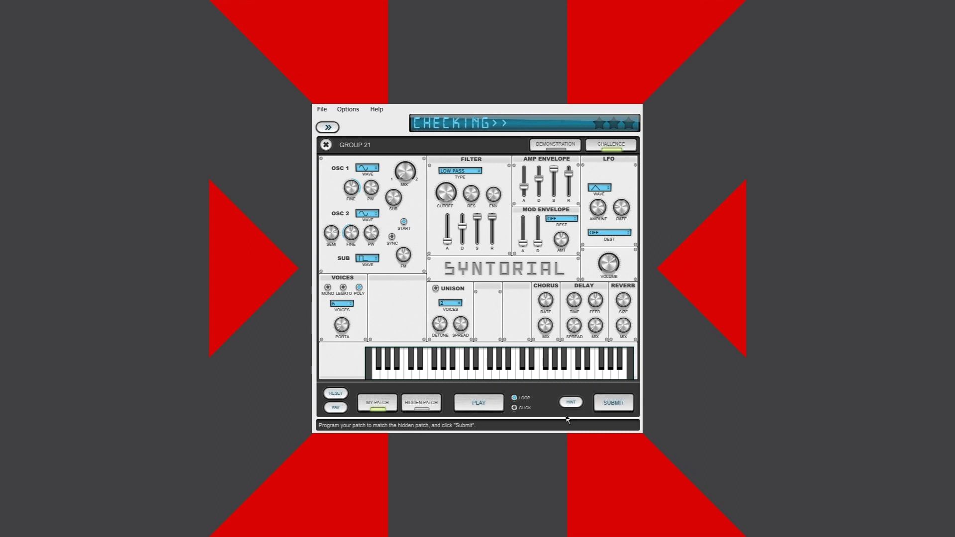